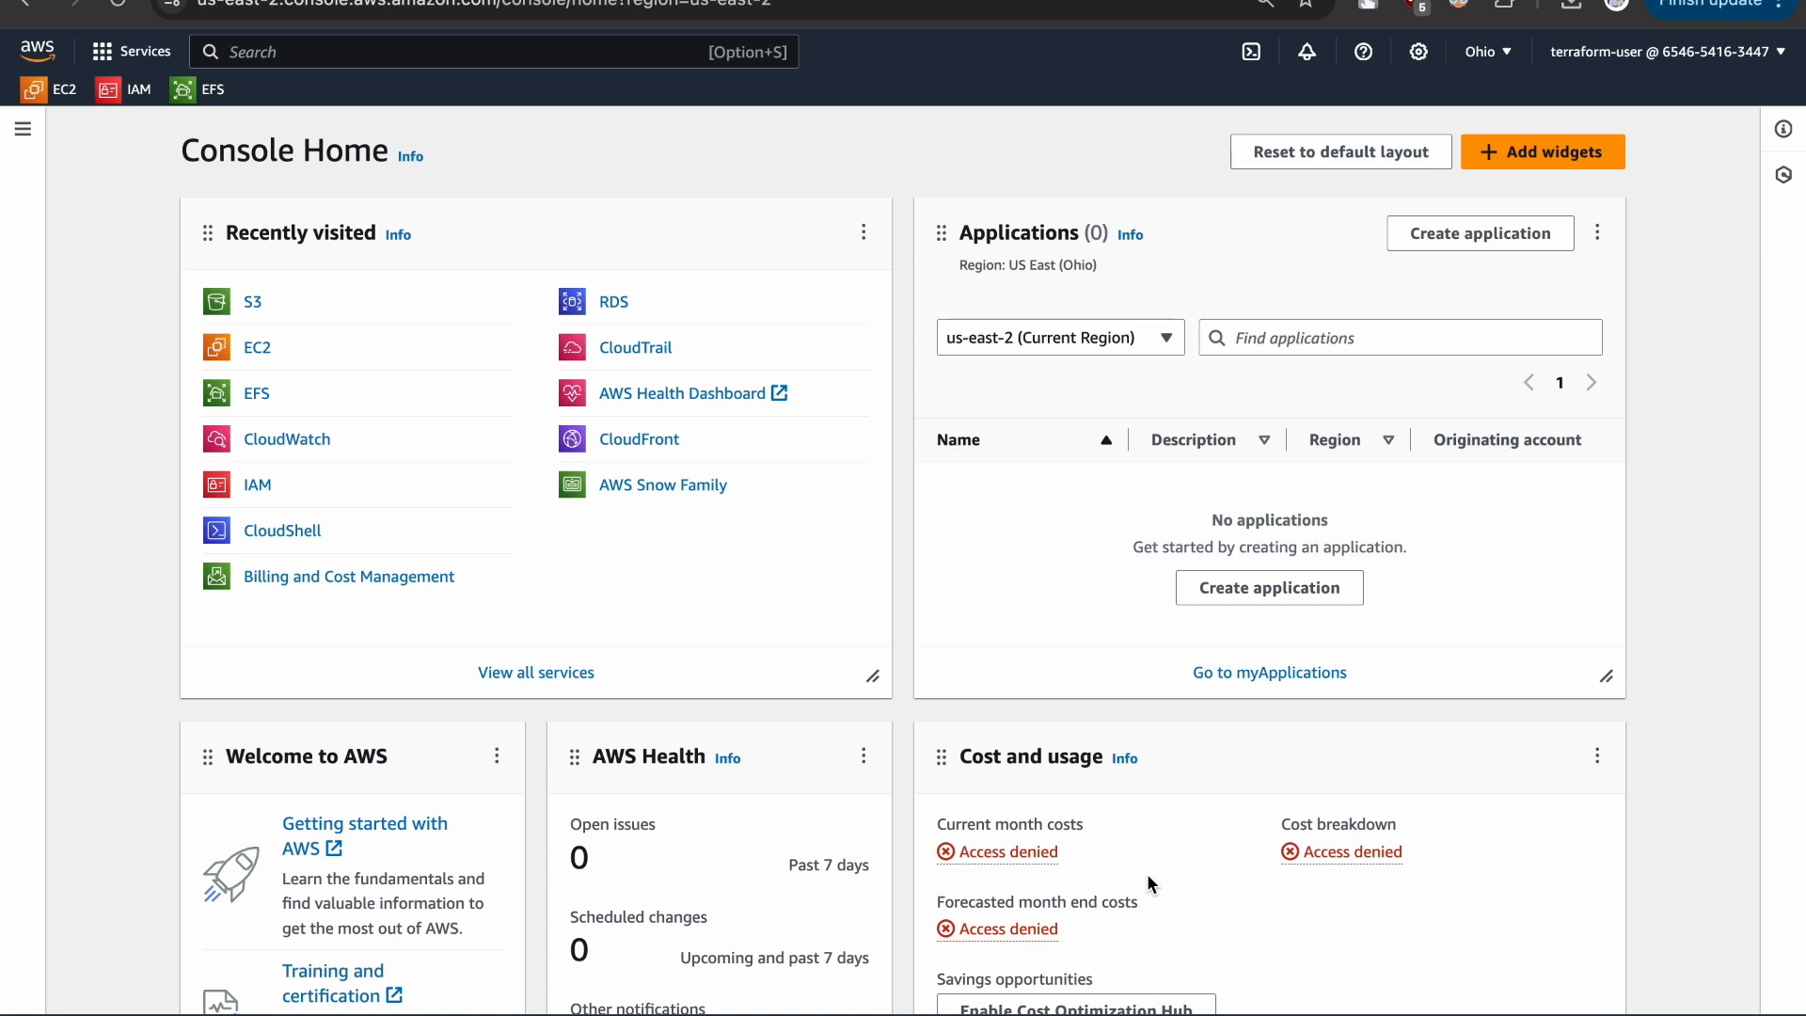
- Search for the S3 service, add it to the favourites bar and open it
left_click(371, 58)
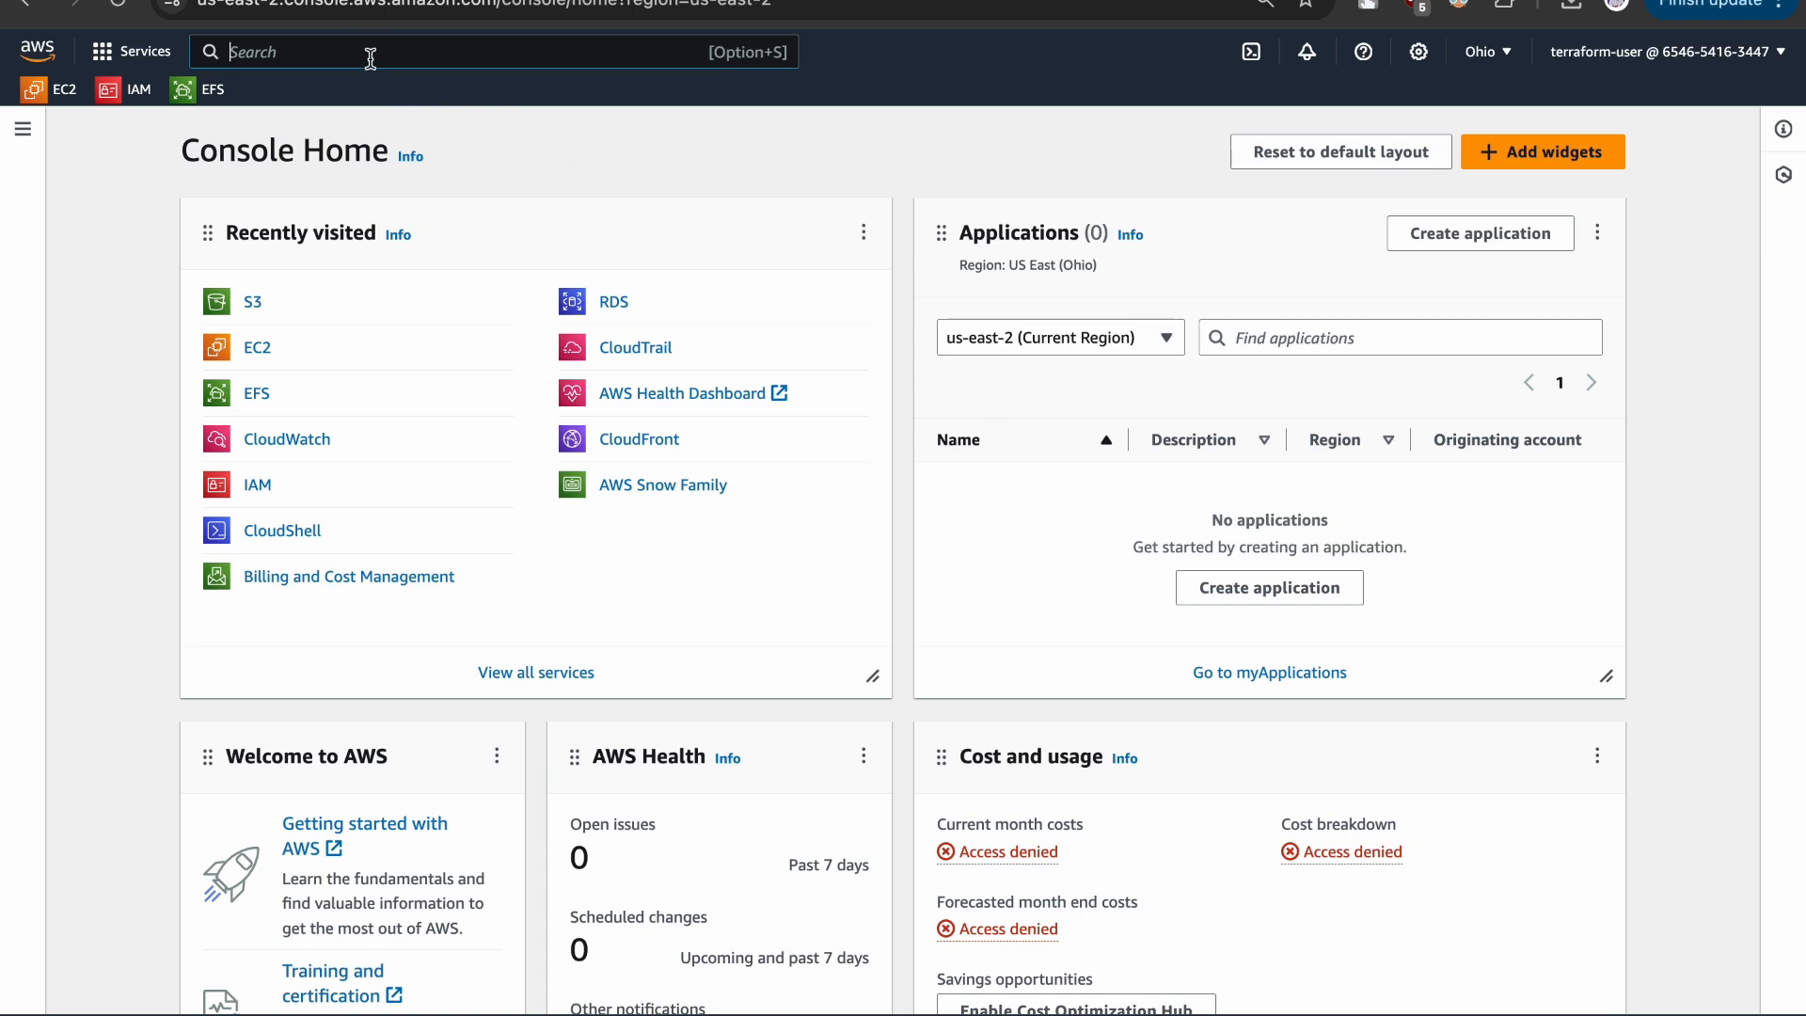
type("s3")
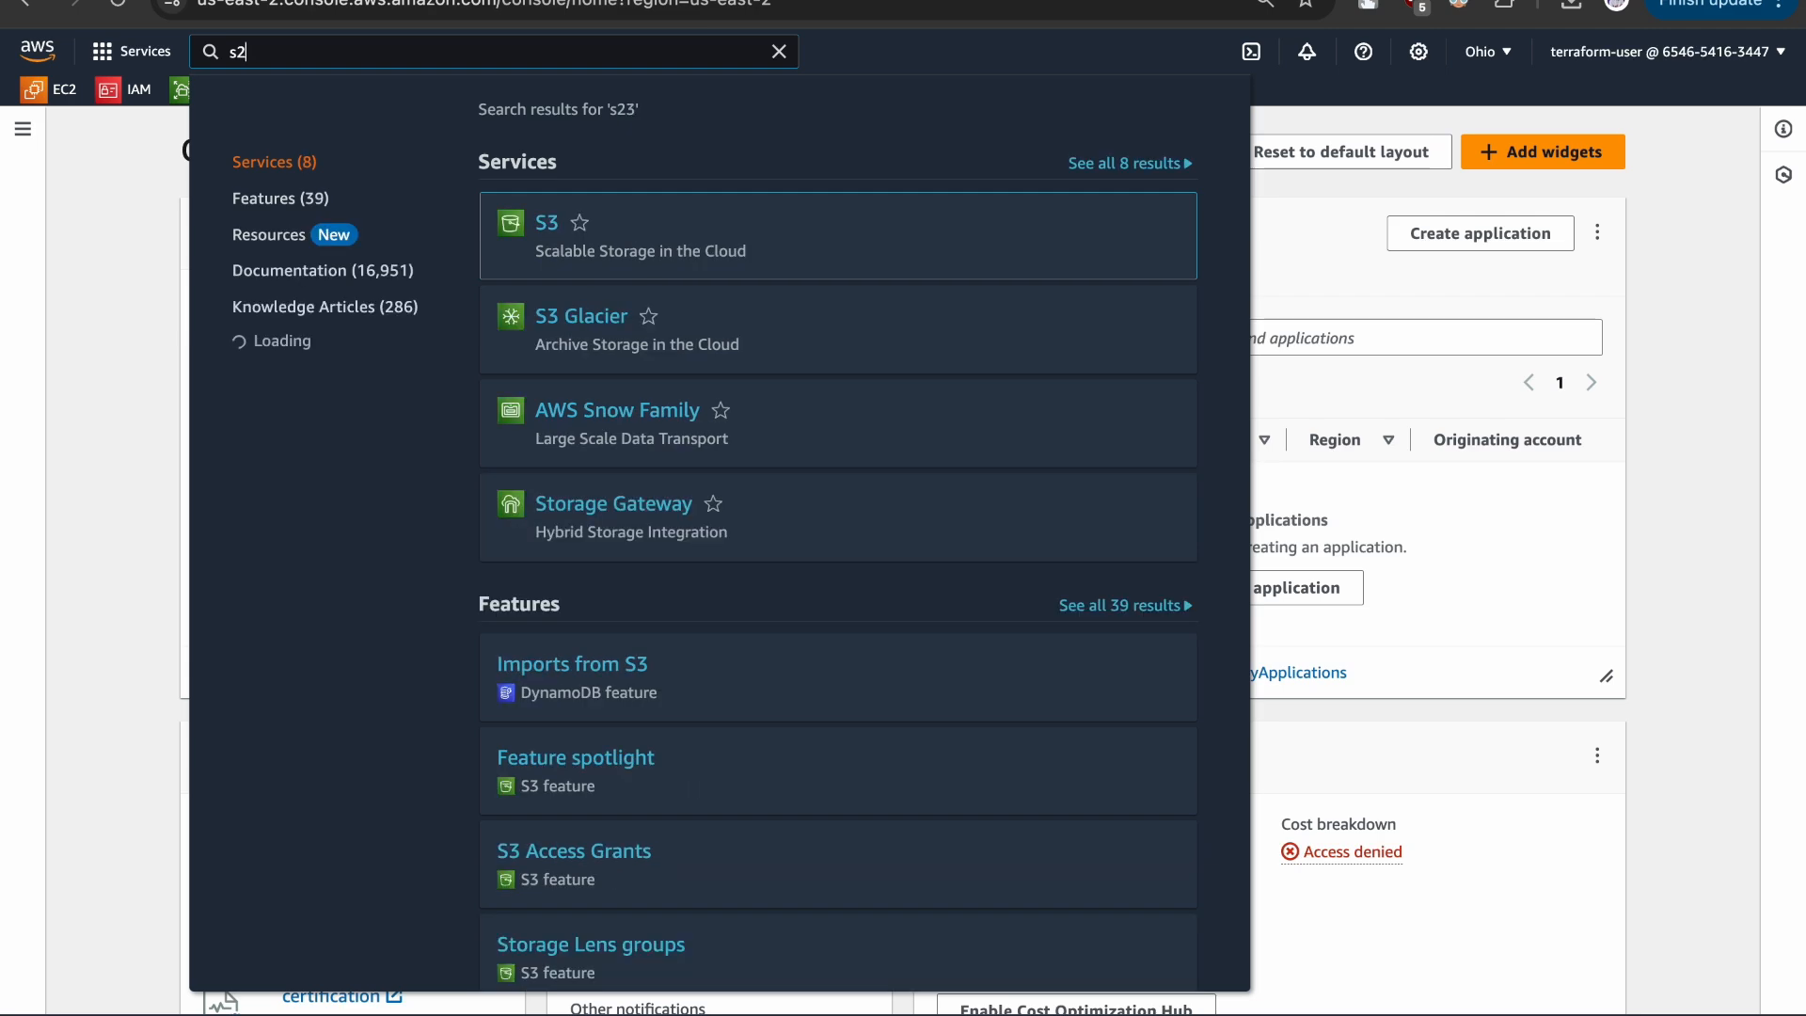
left_click(580, 223)
left_click(111, 314)
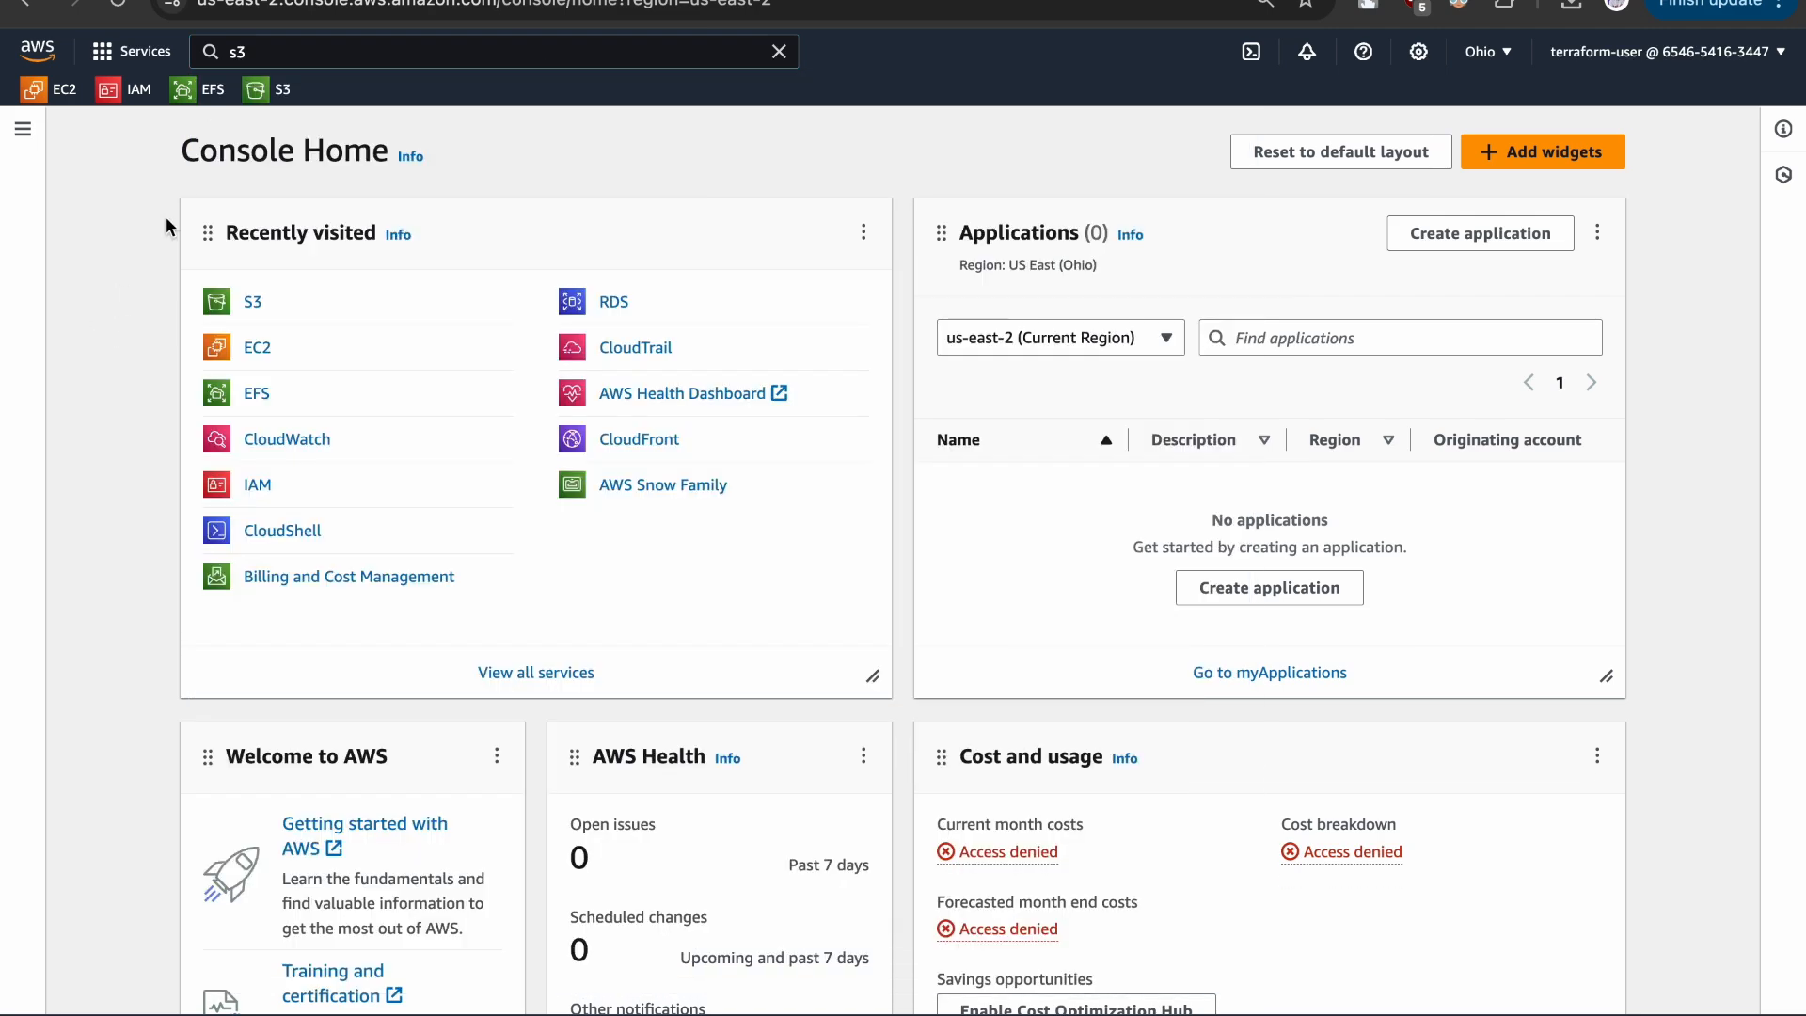
left_click(280, 98)
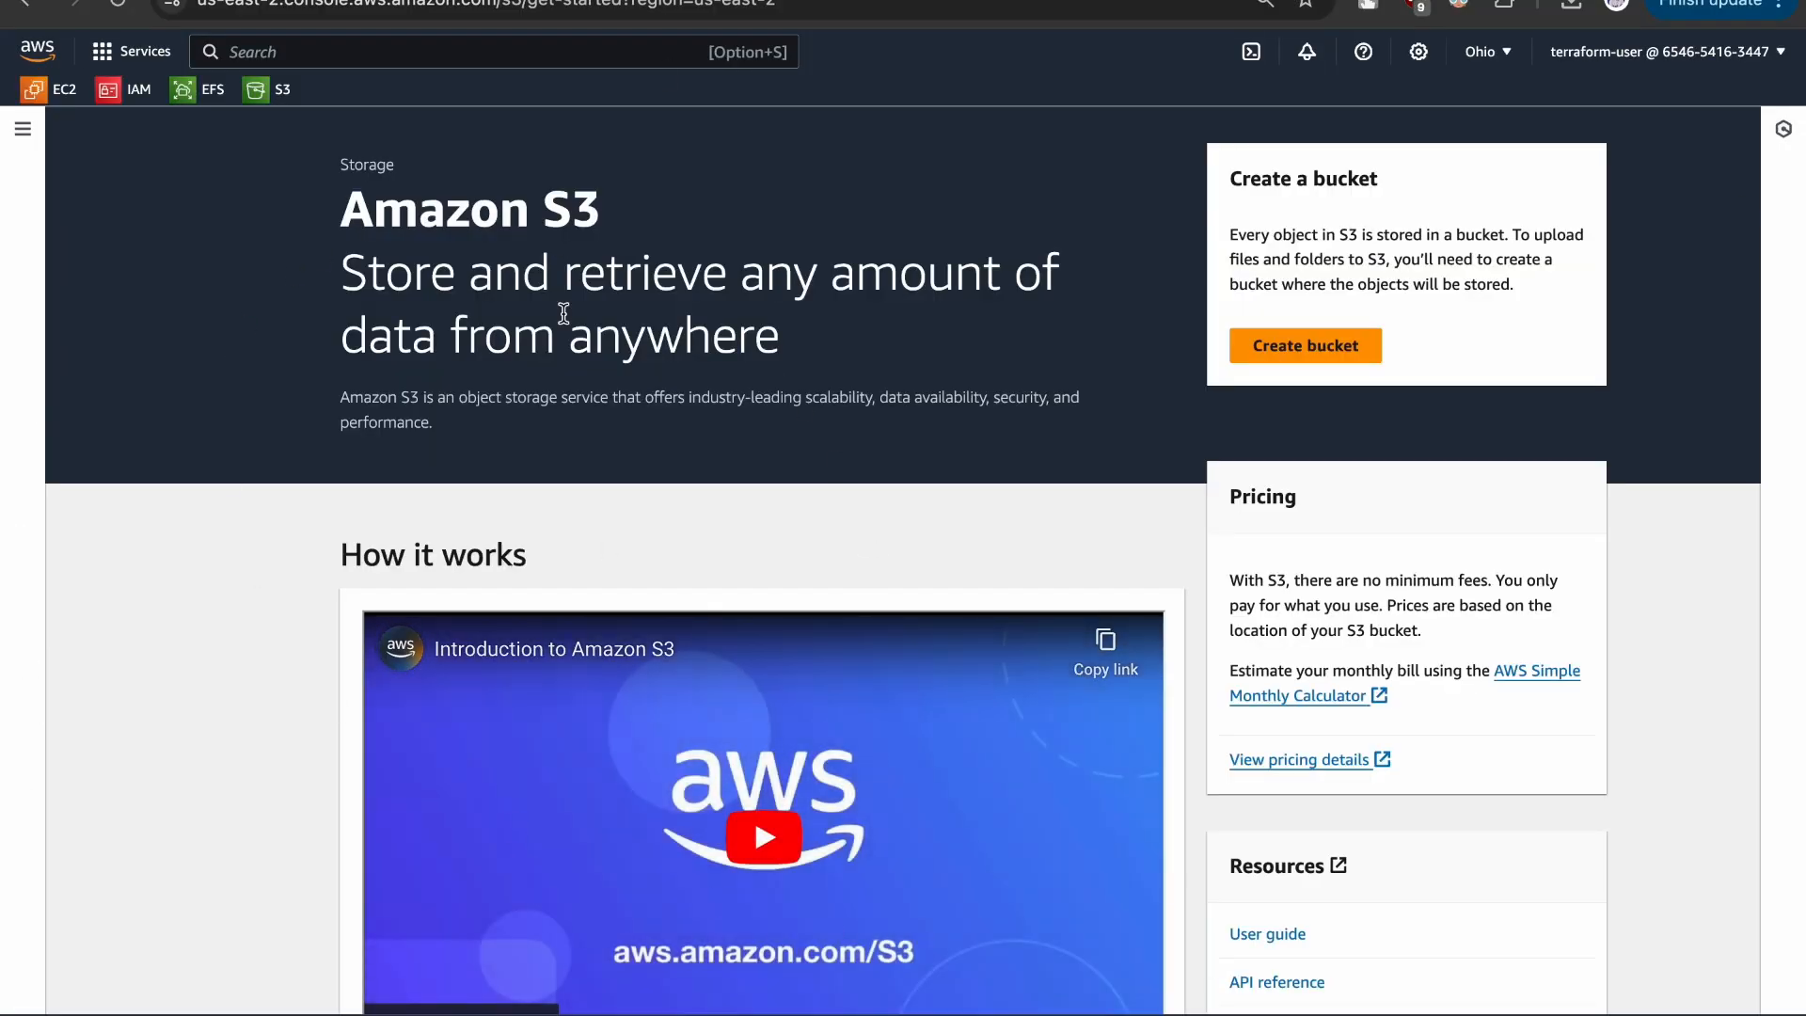
- Start creating an S3 bucket and name it "the" followed by the owner's full name in lowercase without spaces
left_click(1285, 347)
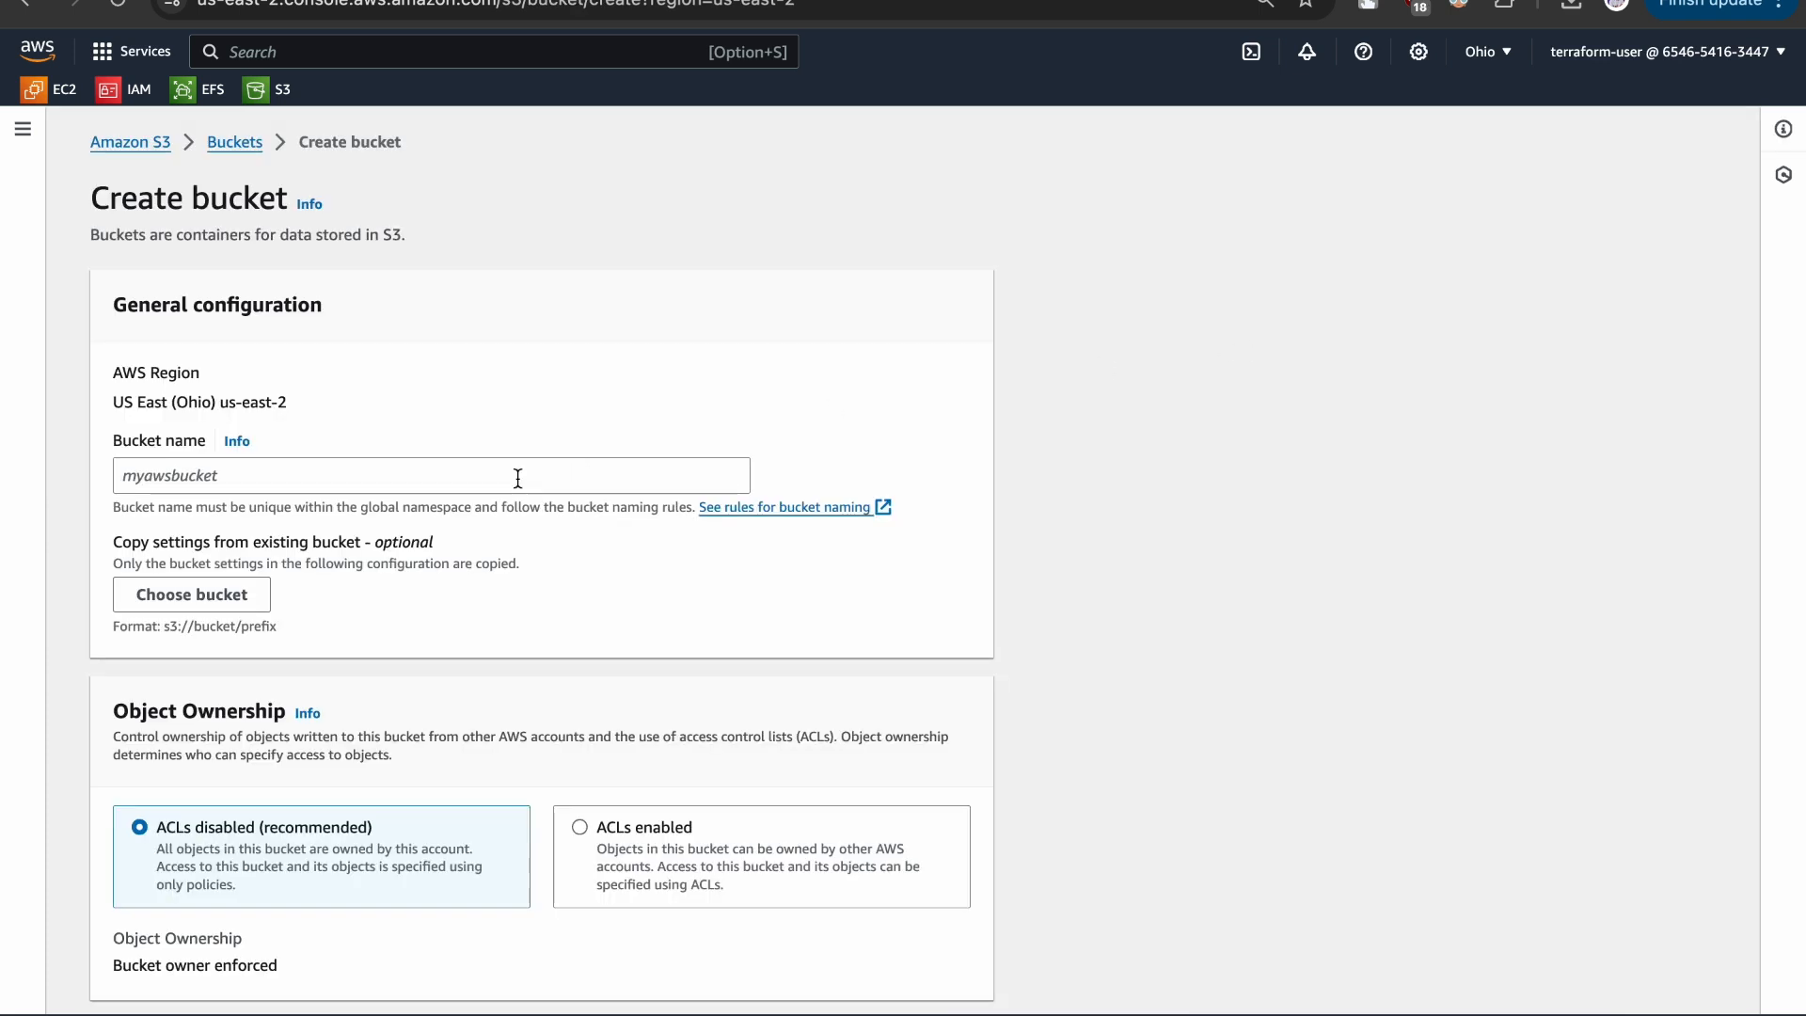
left_click(258, 477)
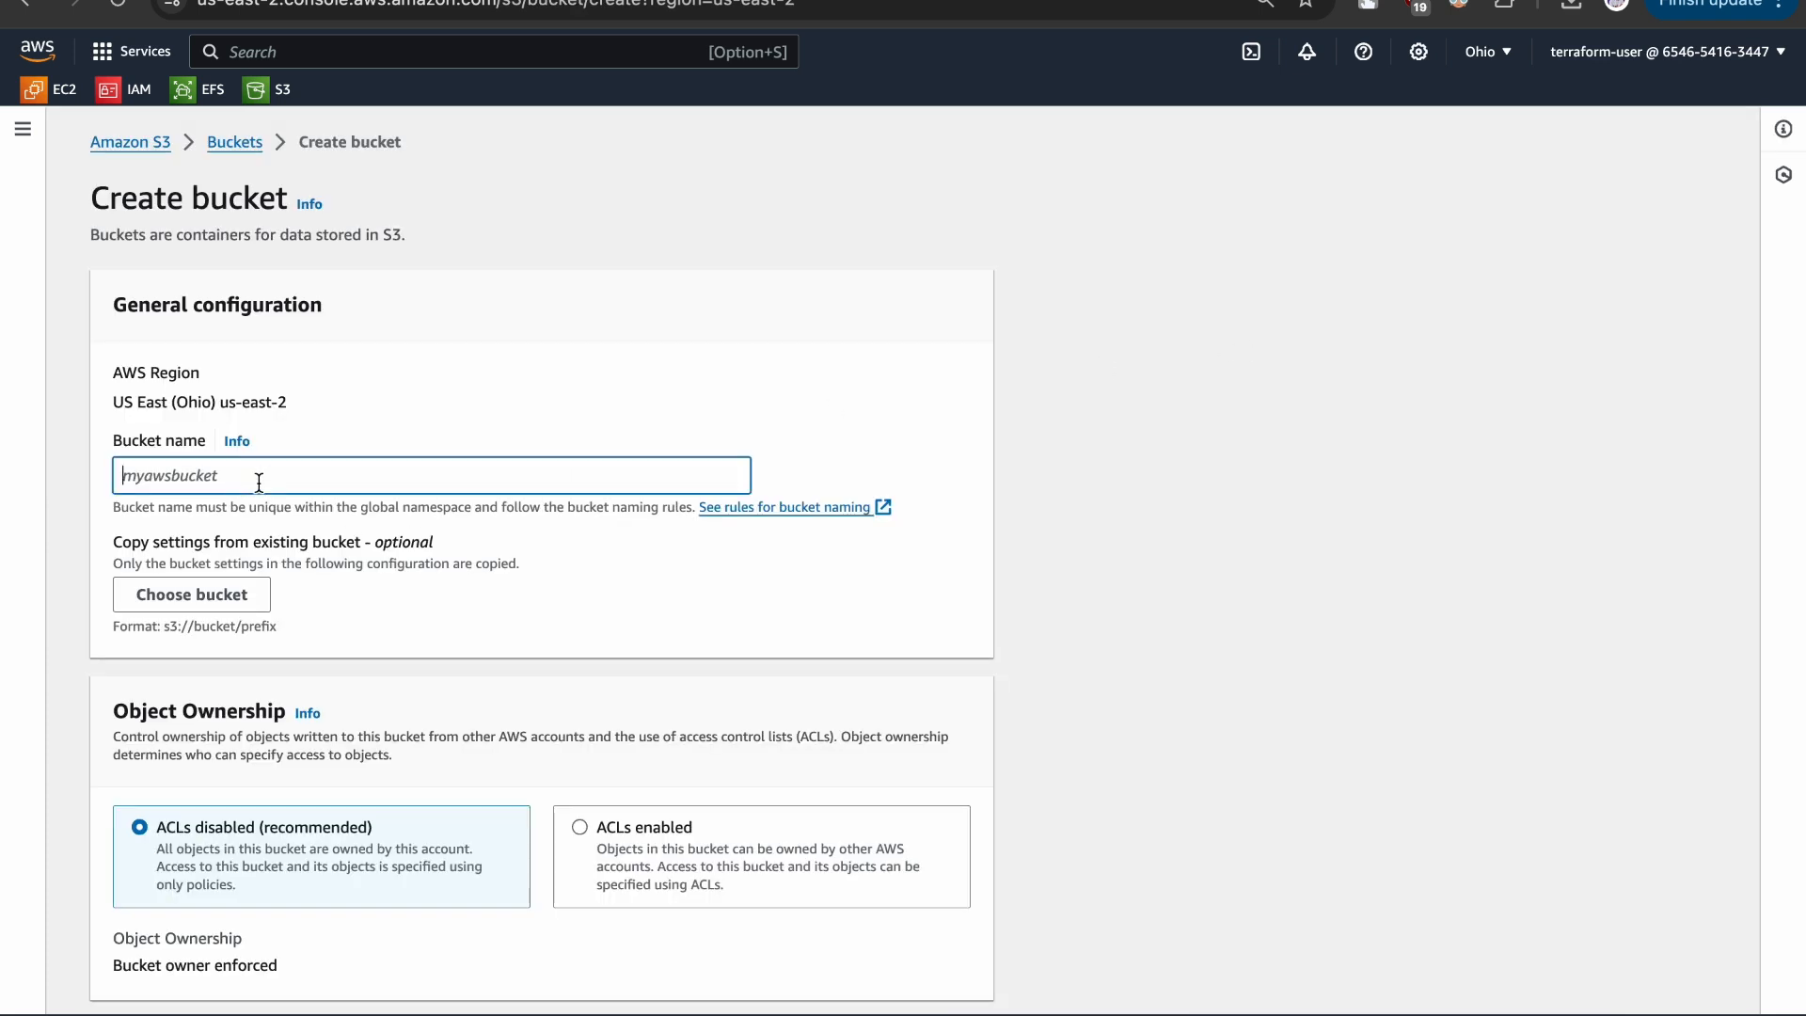
type("theshubham")
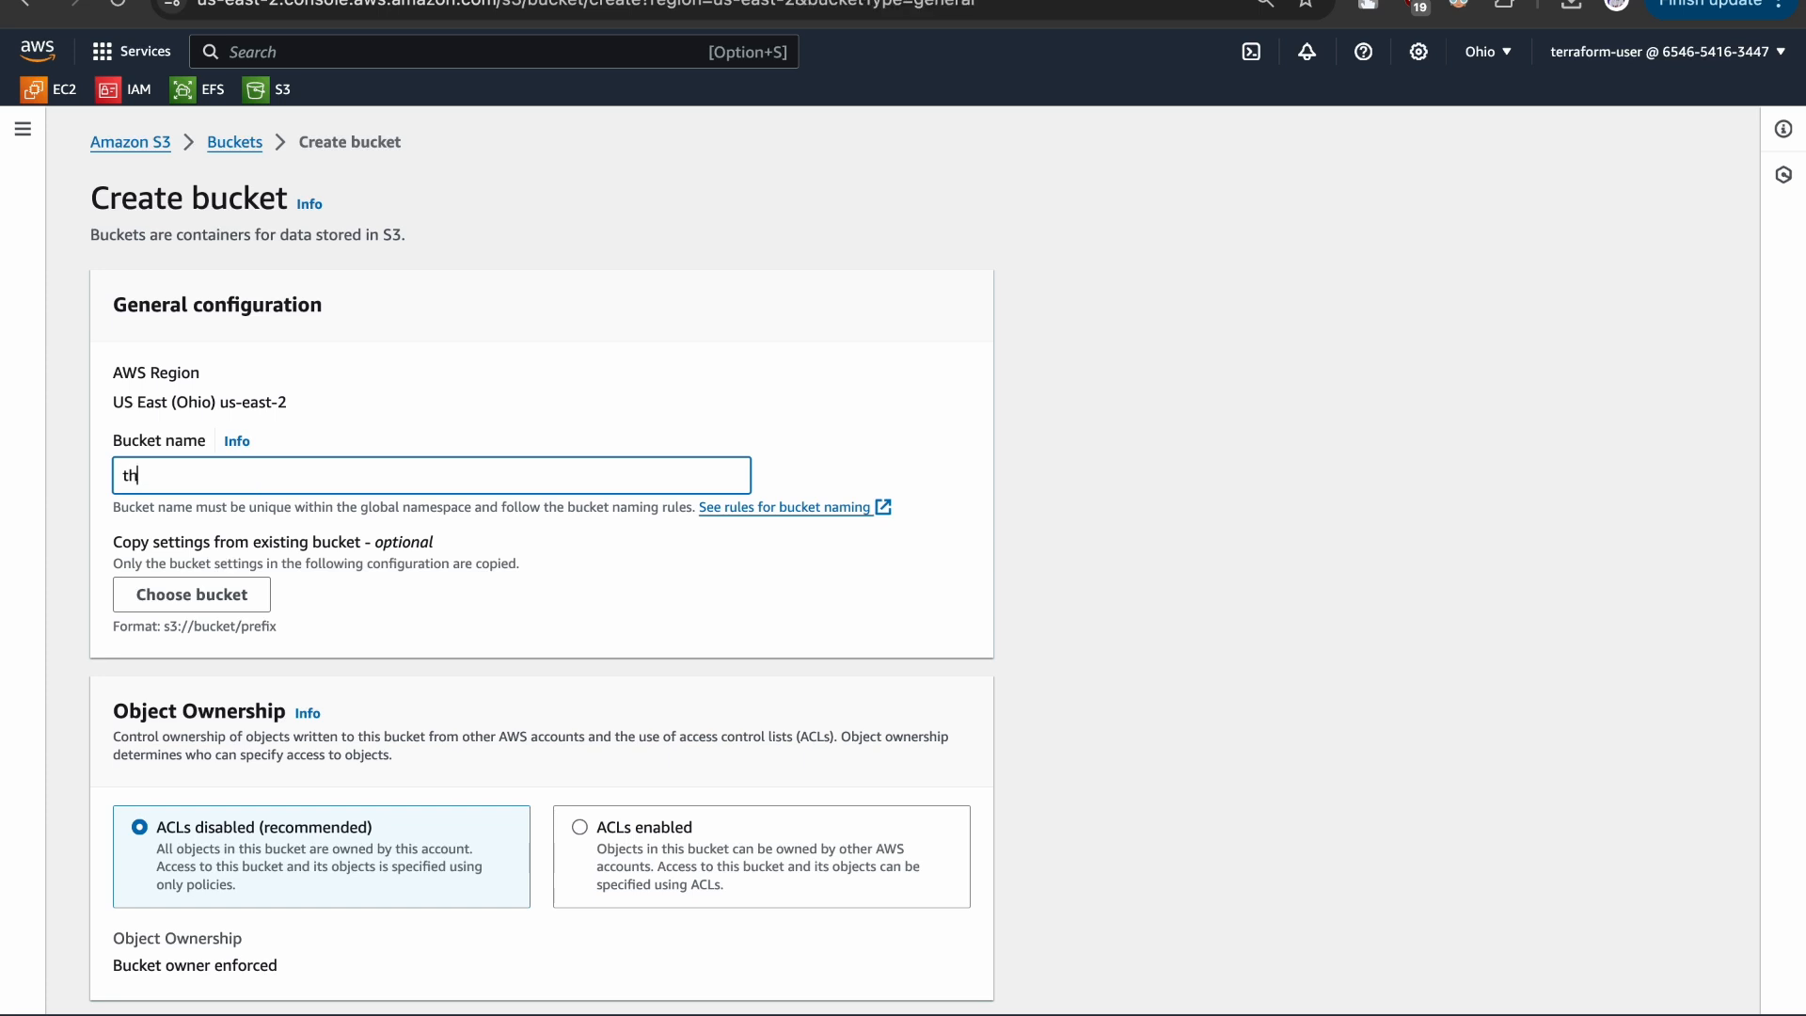
key("BackSpace")
key("BackSpace")
type("amgour")
- Examine the Object Ownership and Block Public Access settings, including the individual options under Block all public access
scroll(302, 659, "down", 4)
left_click_drag(111, 363, 225, 365)
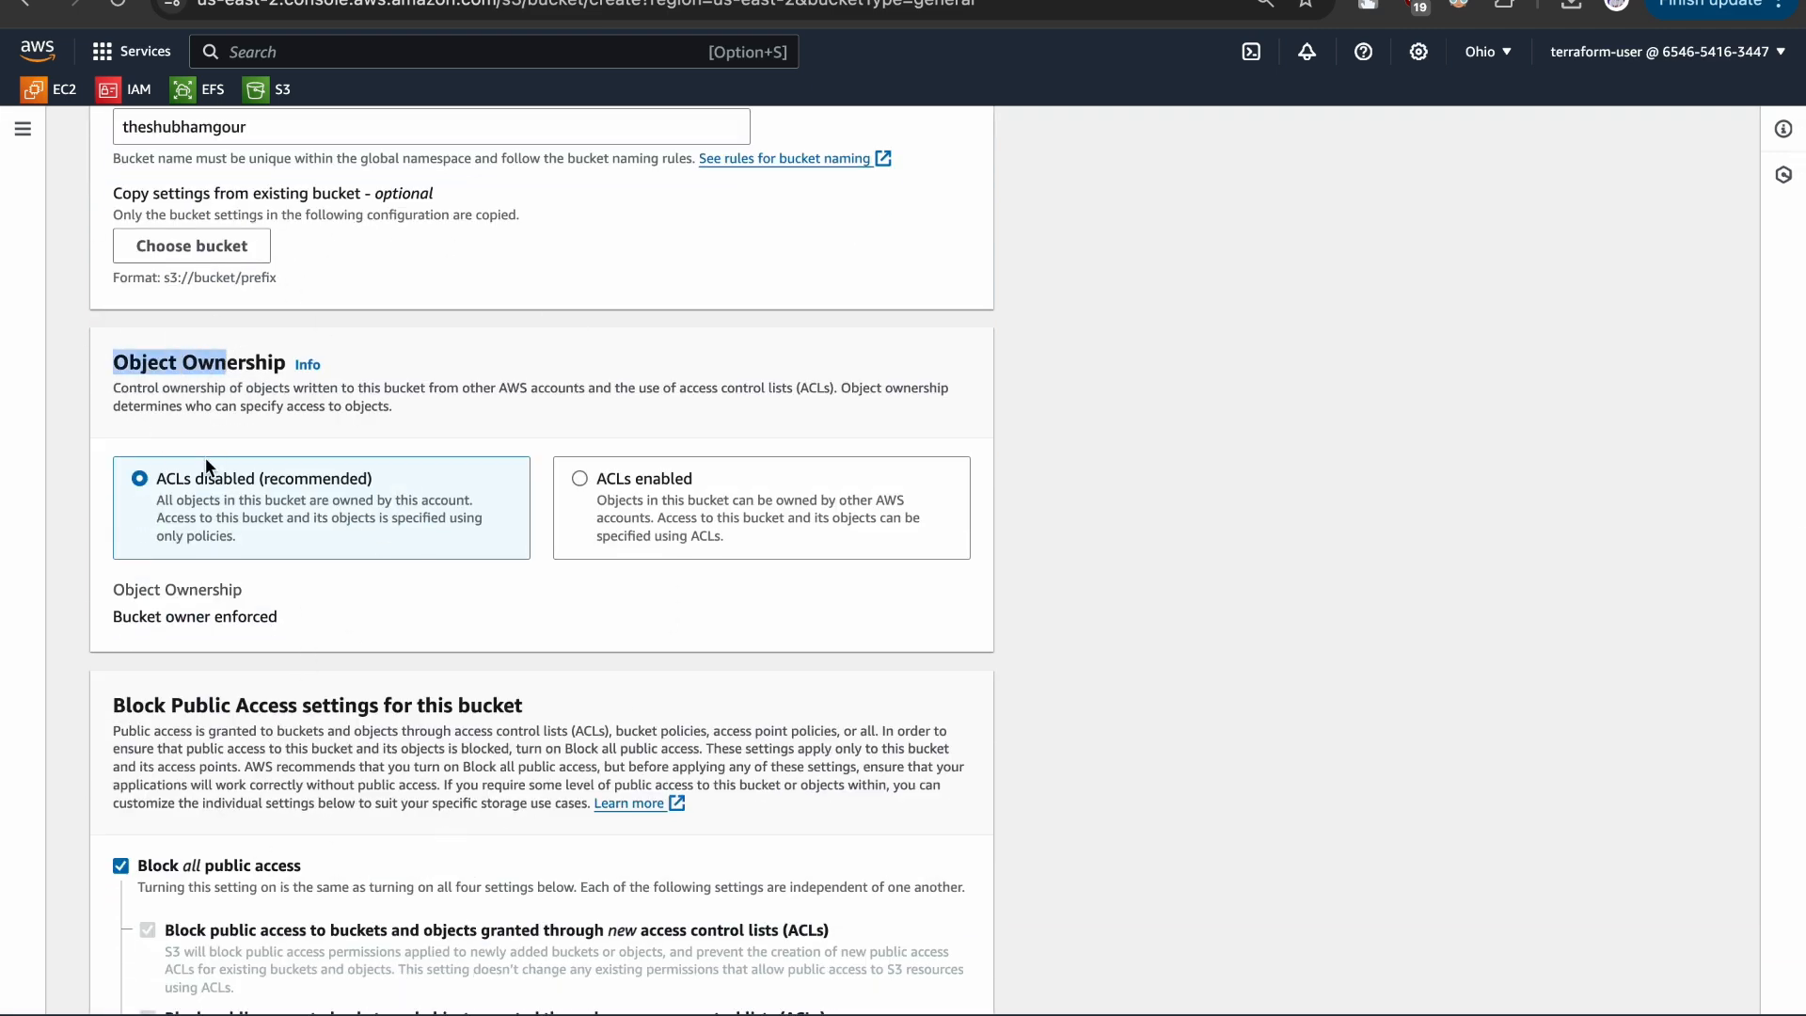
left_click(151, 426)
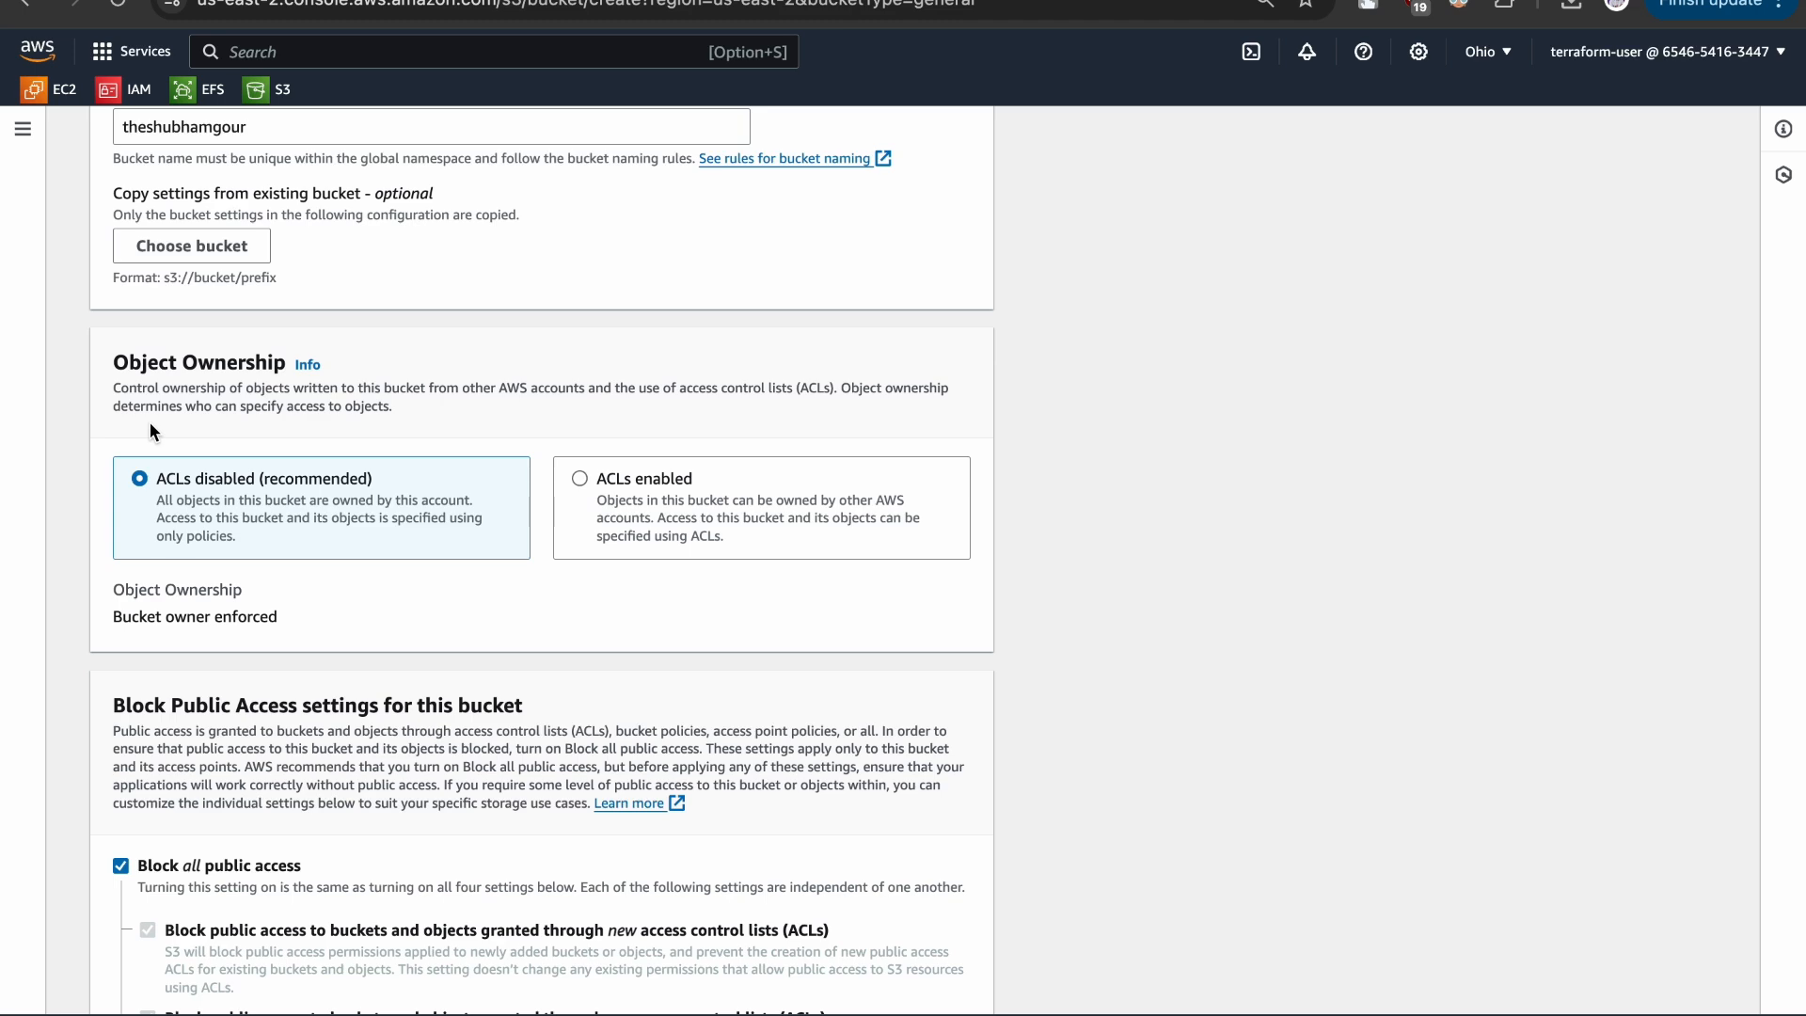
scroll(239, 551, "down", 5)
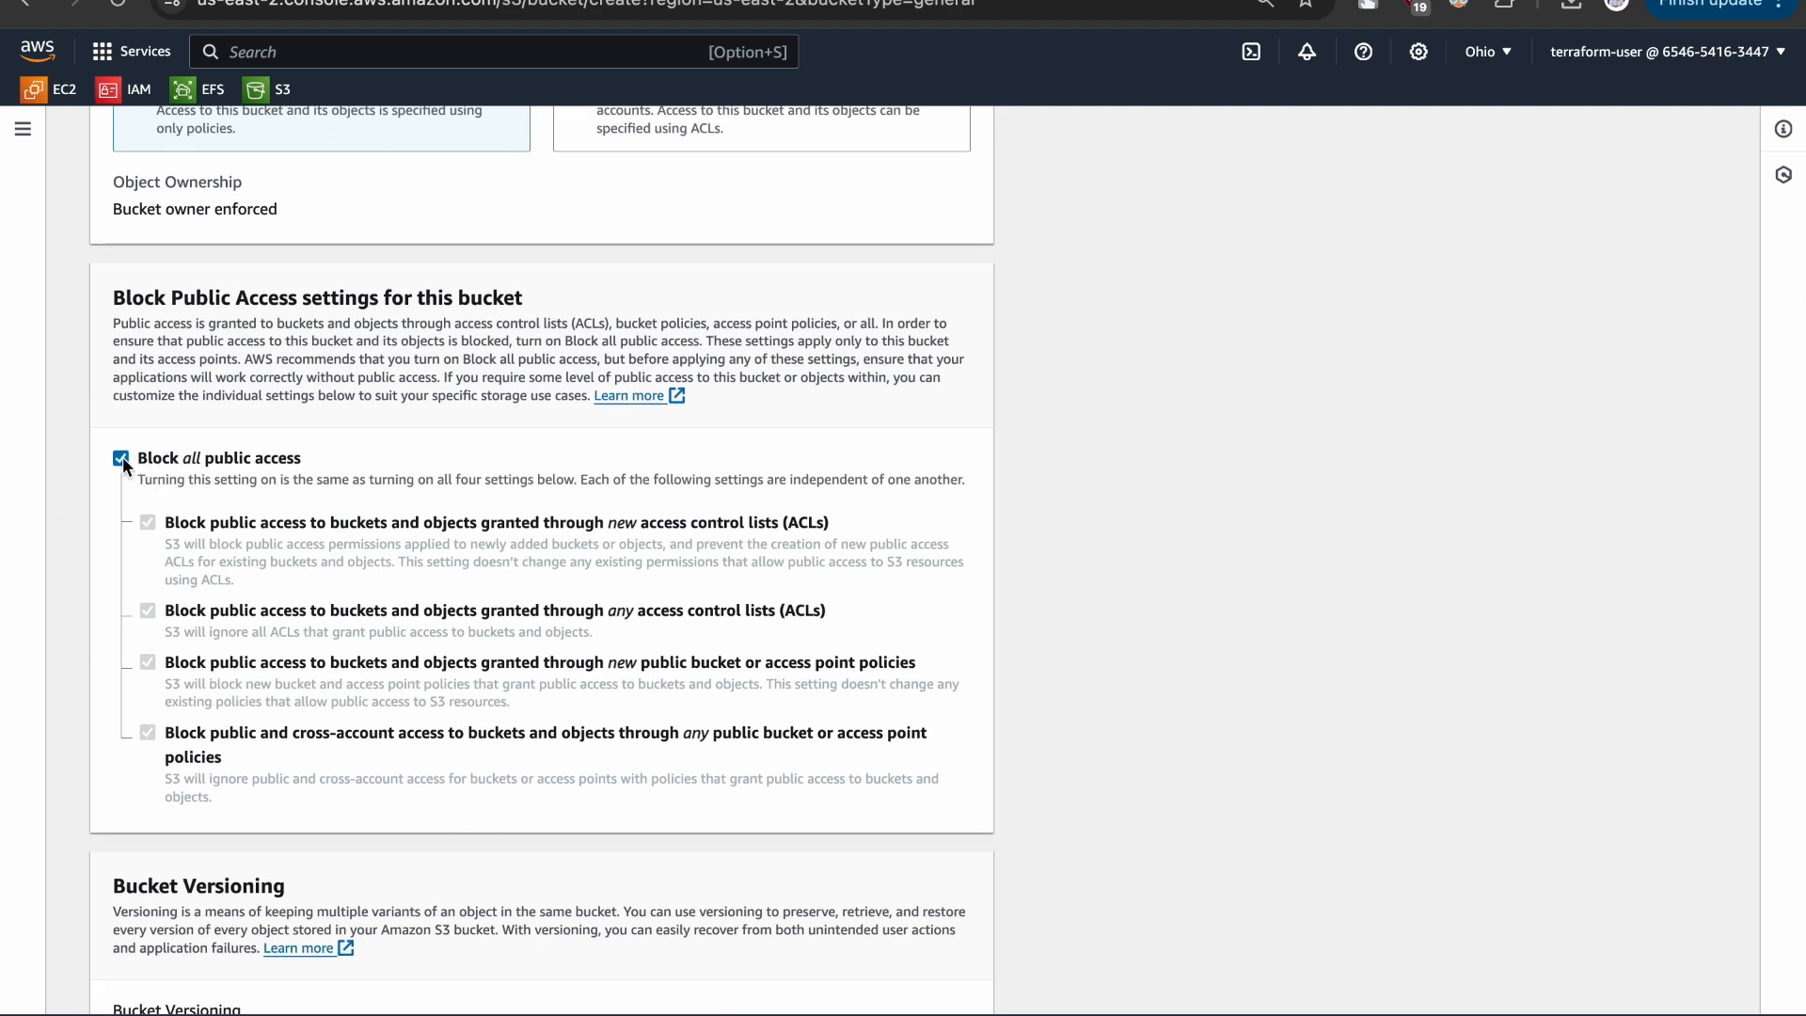
left_click(122, 457)
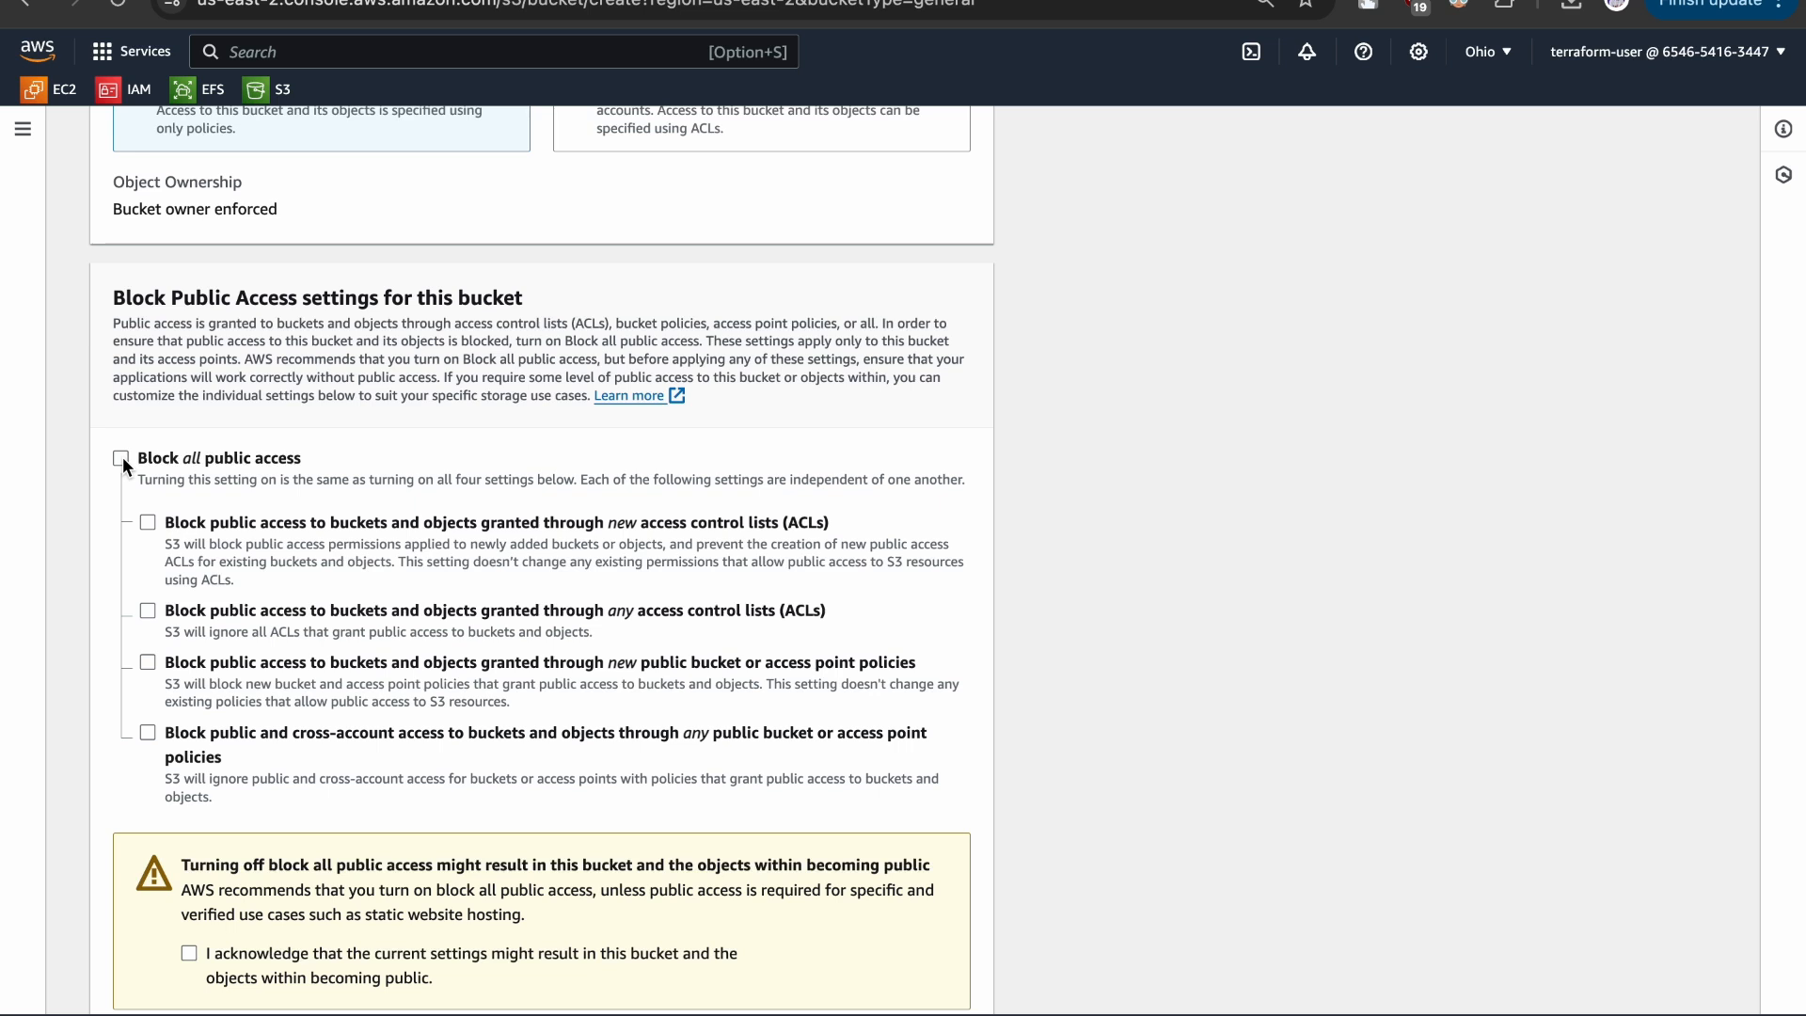
left_click(123, 458)
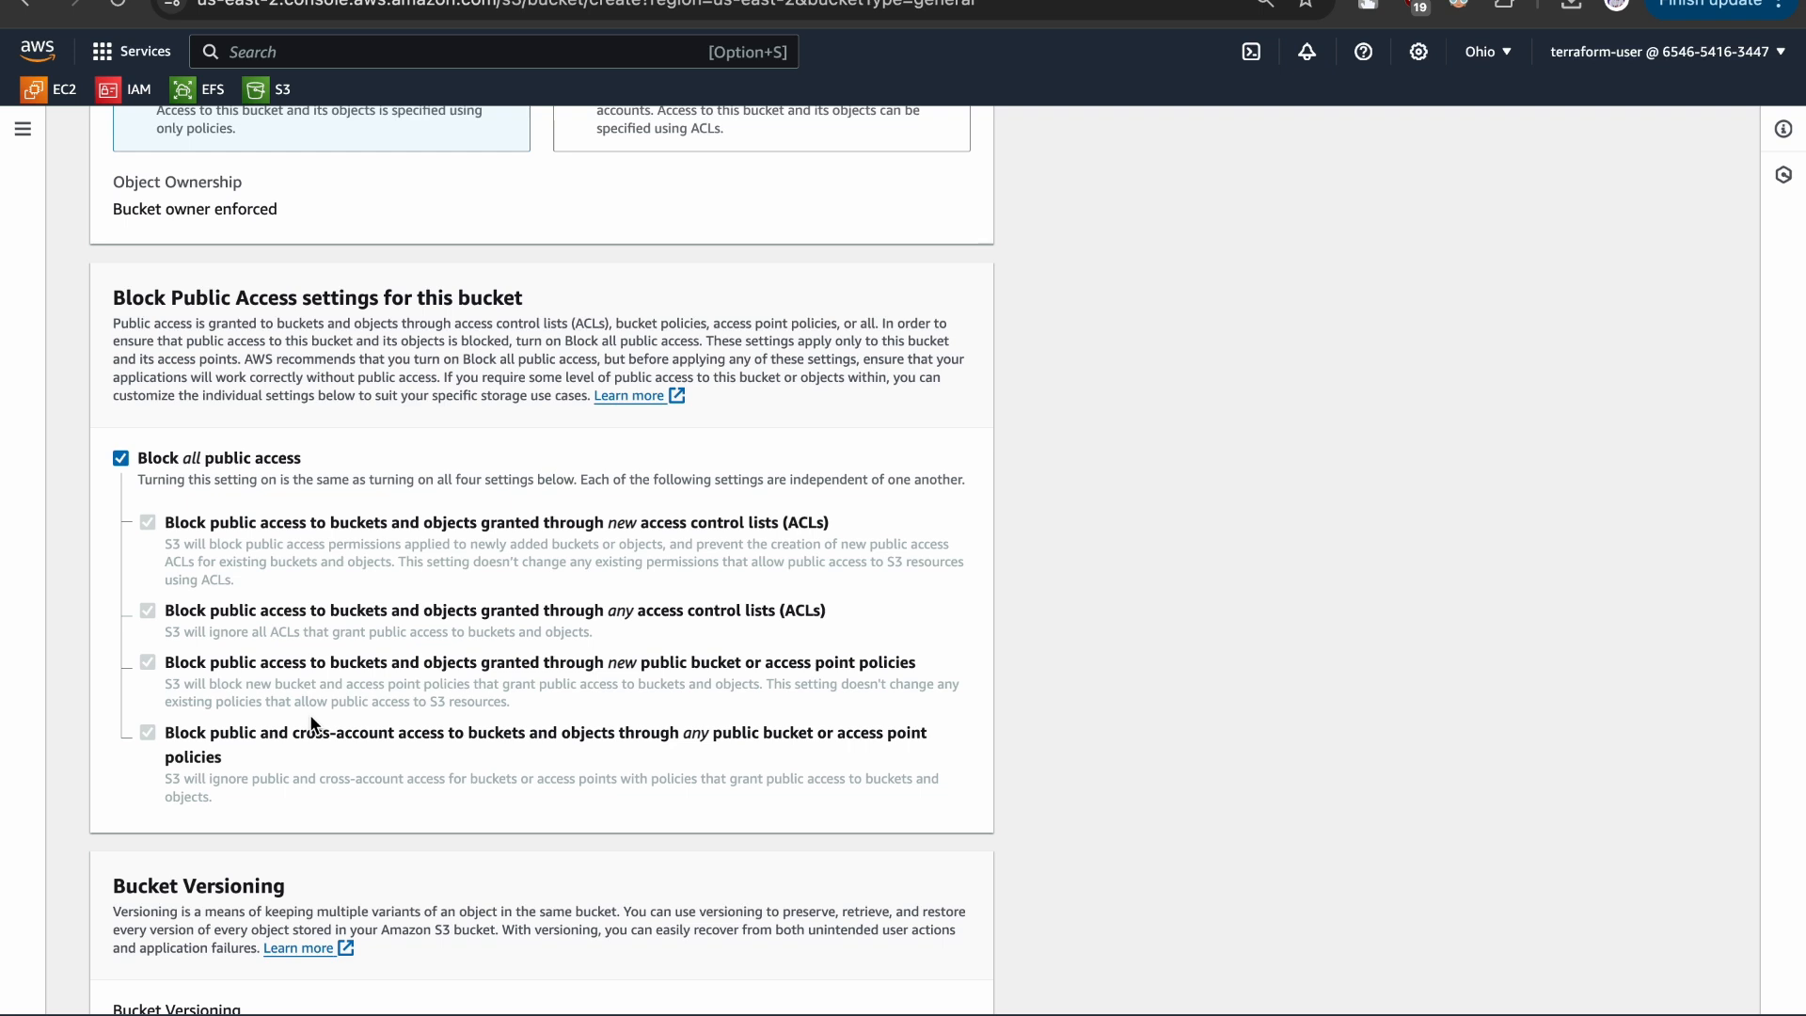
- Review the versioning and encryption settings and create the bucket with versioning disabled, SSE-S3 encryption and the bucket key enabled
scroll(313, 722, "down", 1)
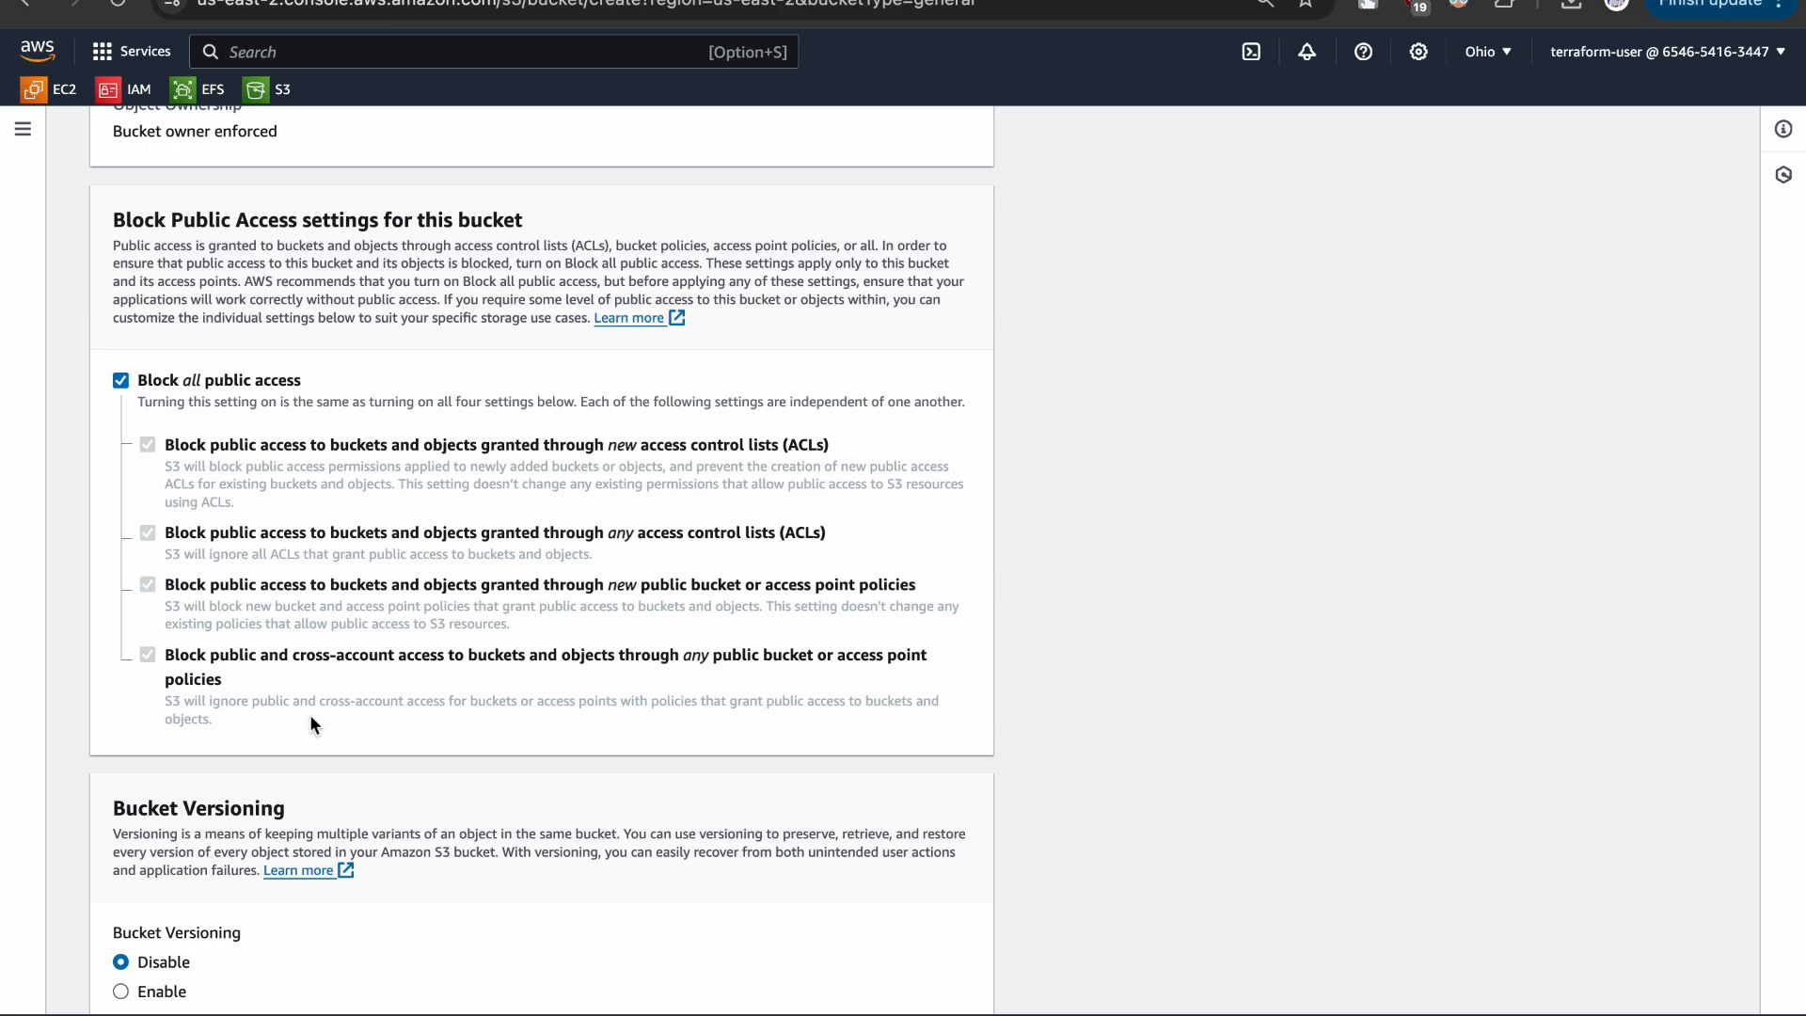
scroll(309, 714, "down", 3)
left_click_drag(111, 578, 338, 577)
left_click(341, 578)
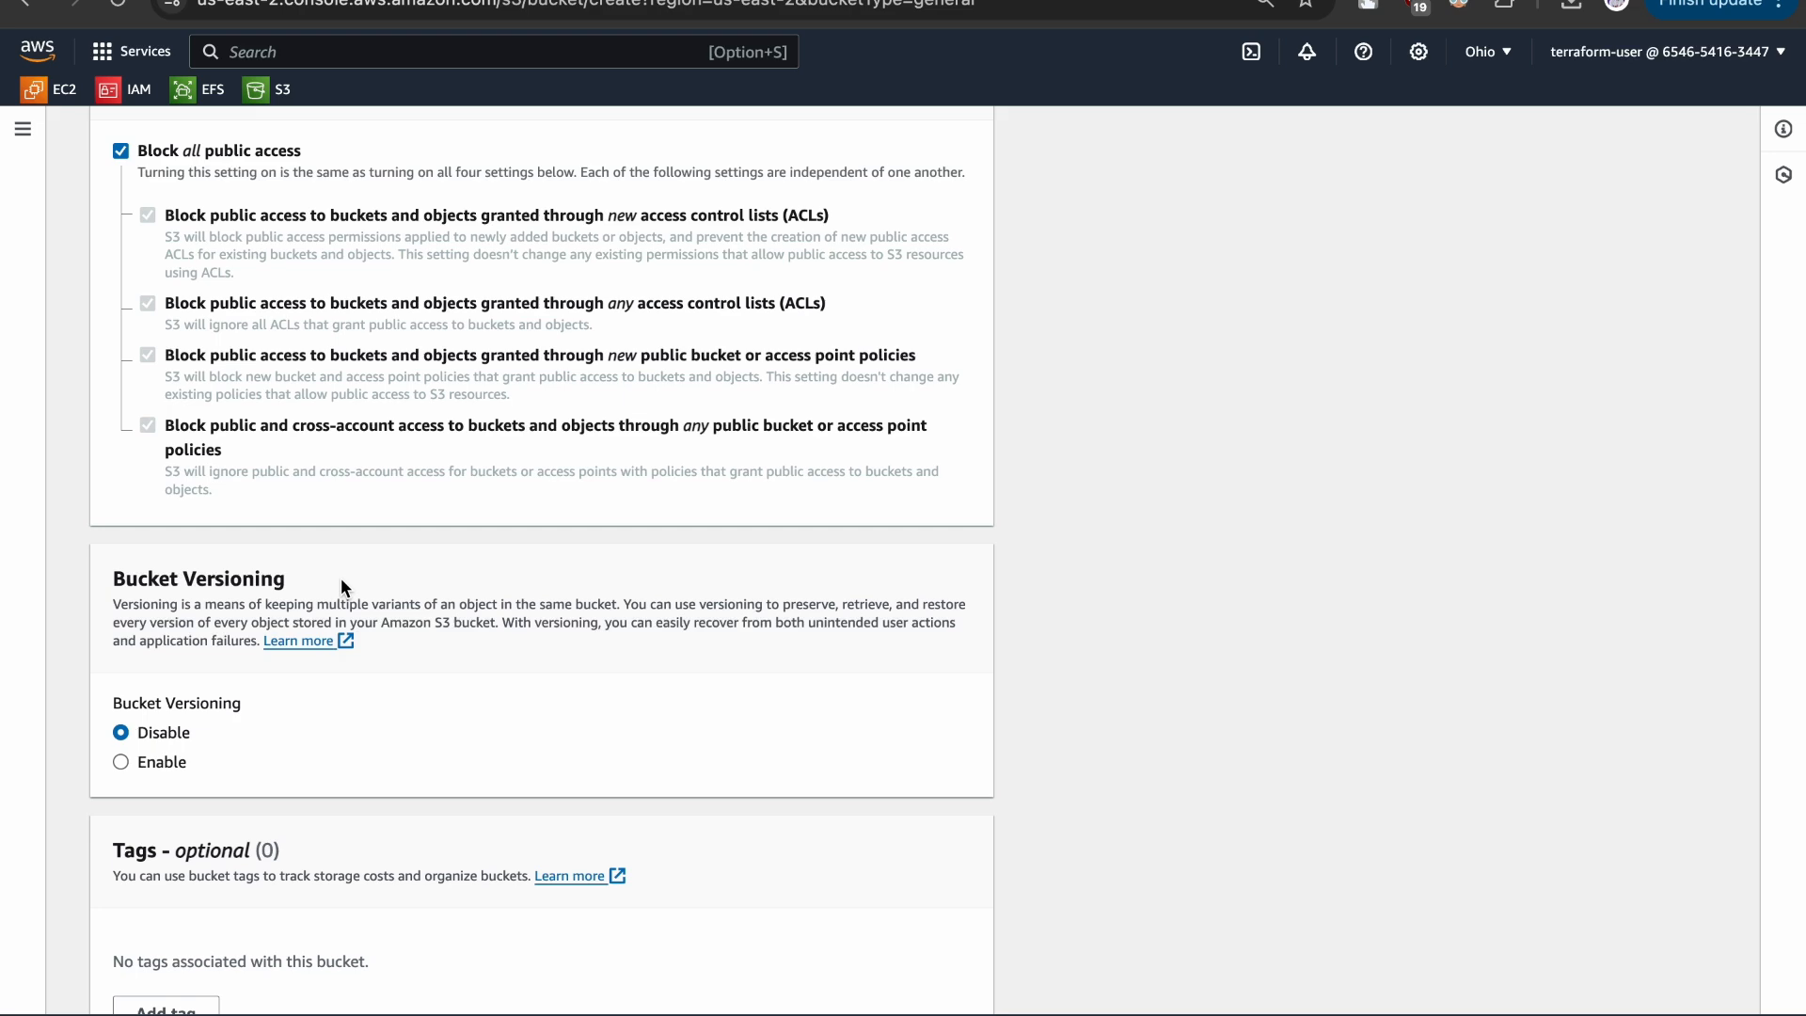
scroll(341, 577, "down", 7)
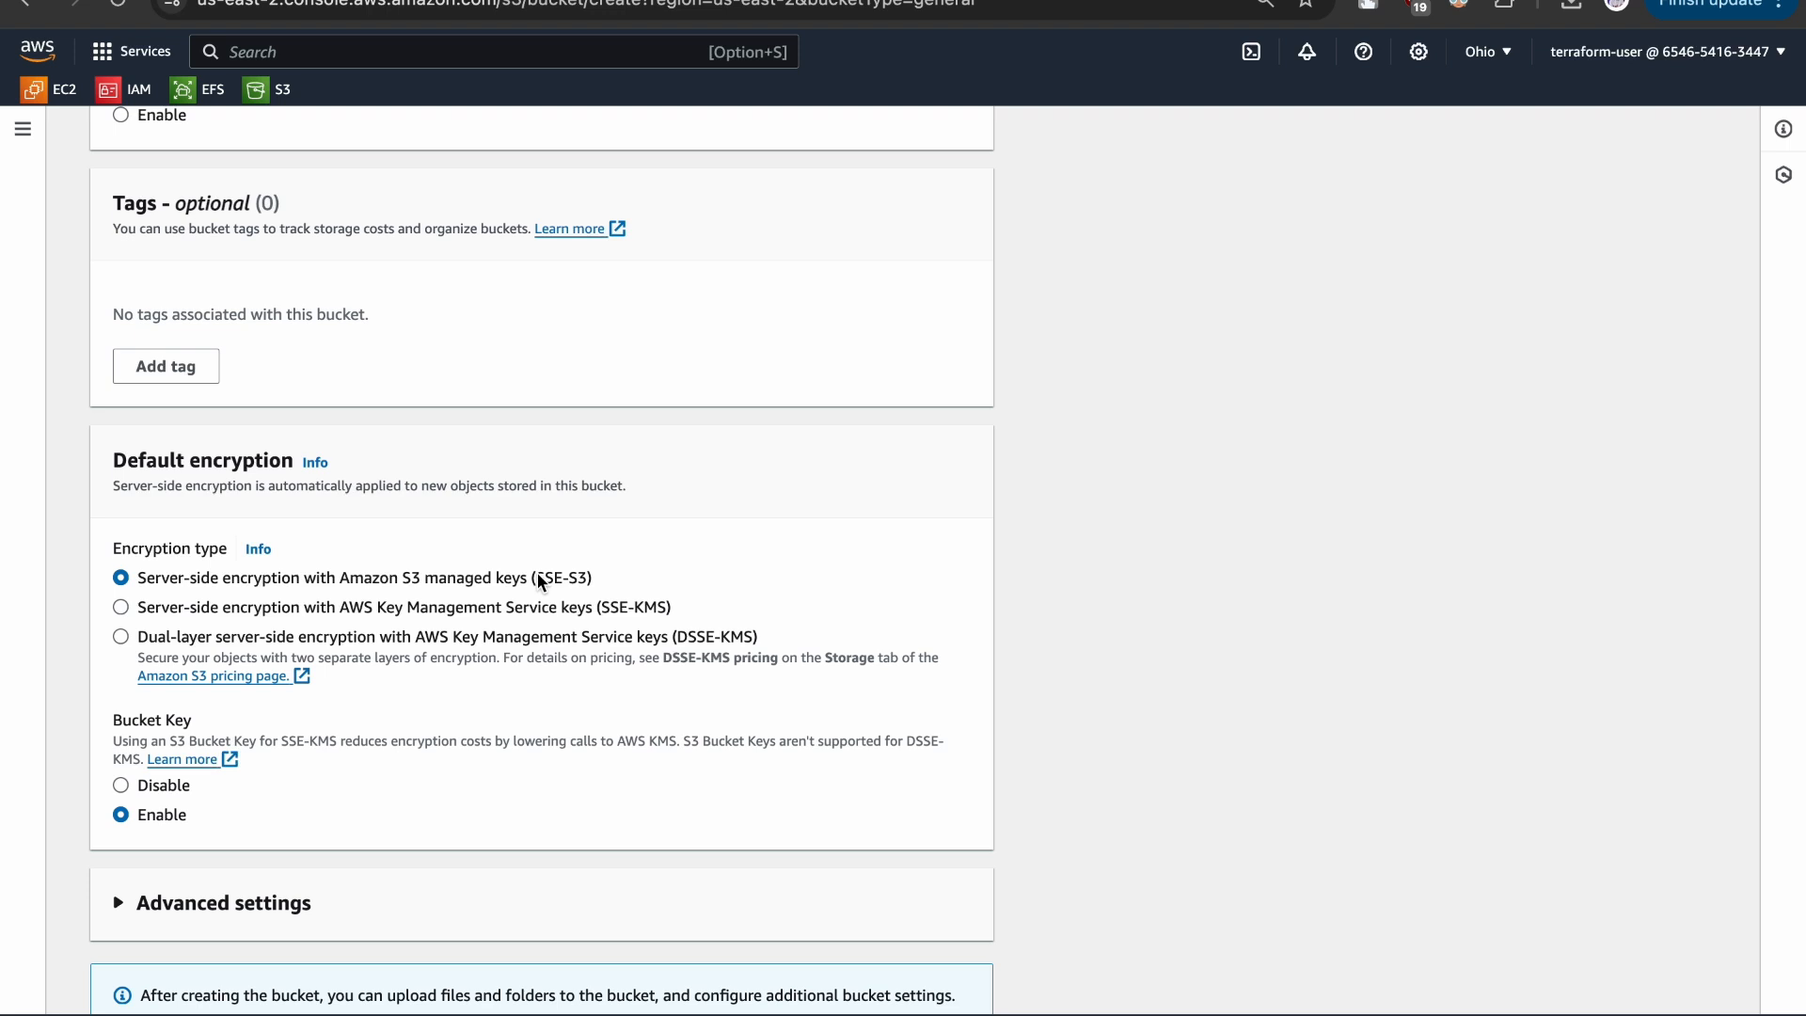
scroll(541, 582, "down", 2)
left_click_drag(122, 632, 205, 634)
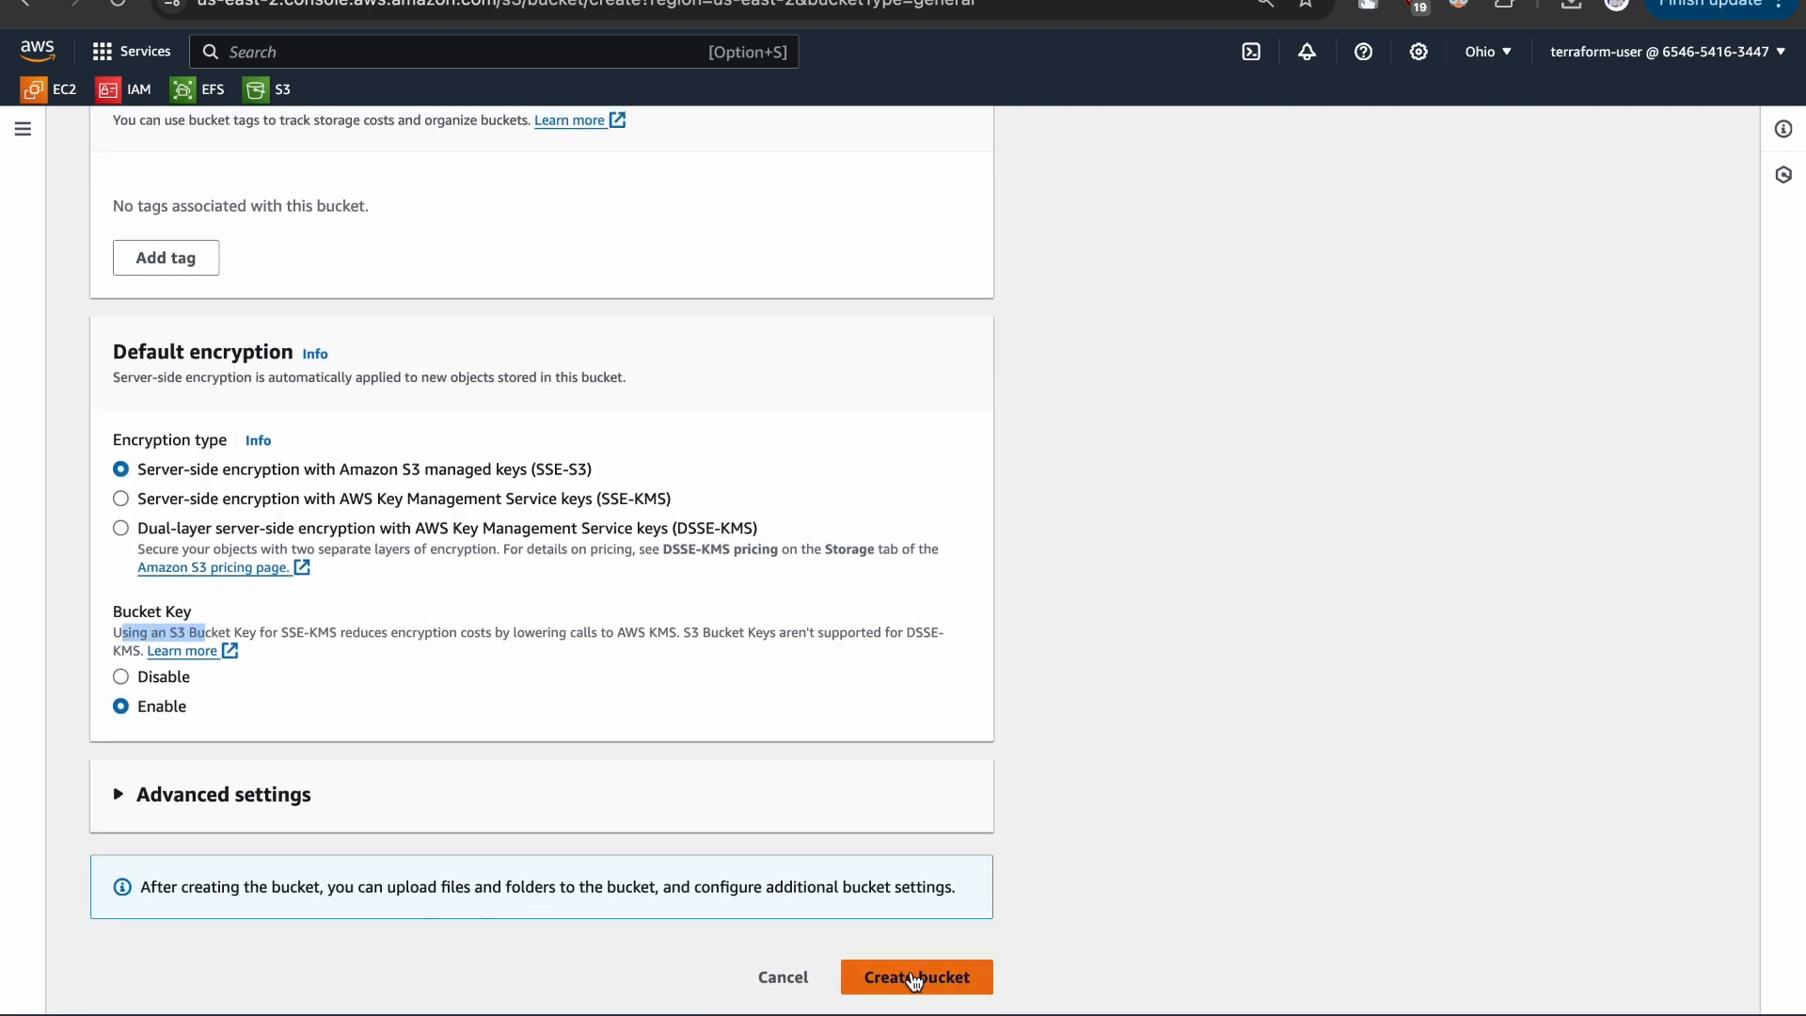
left_click(915, 978)
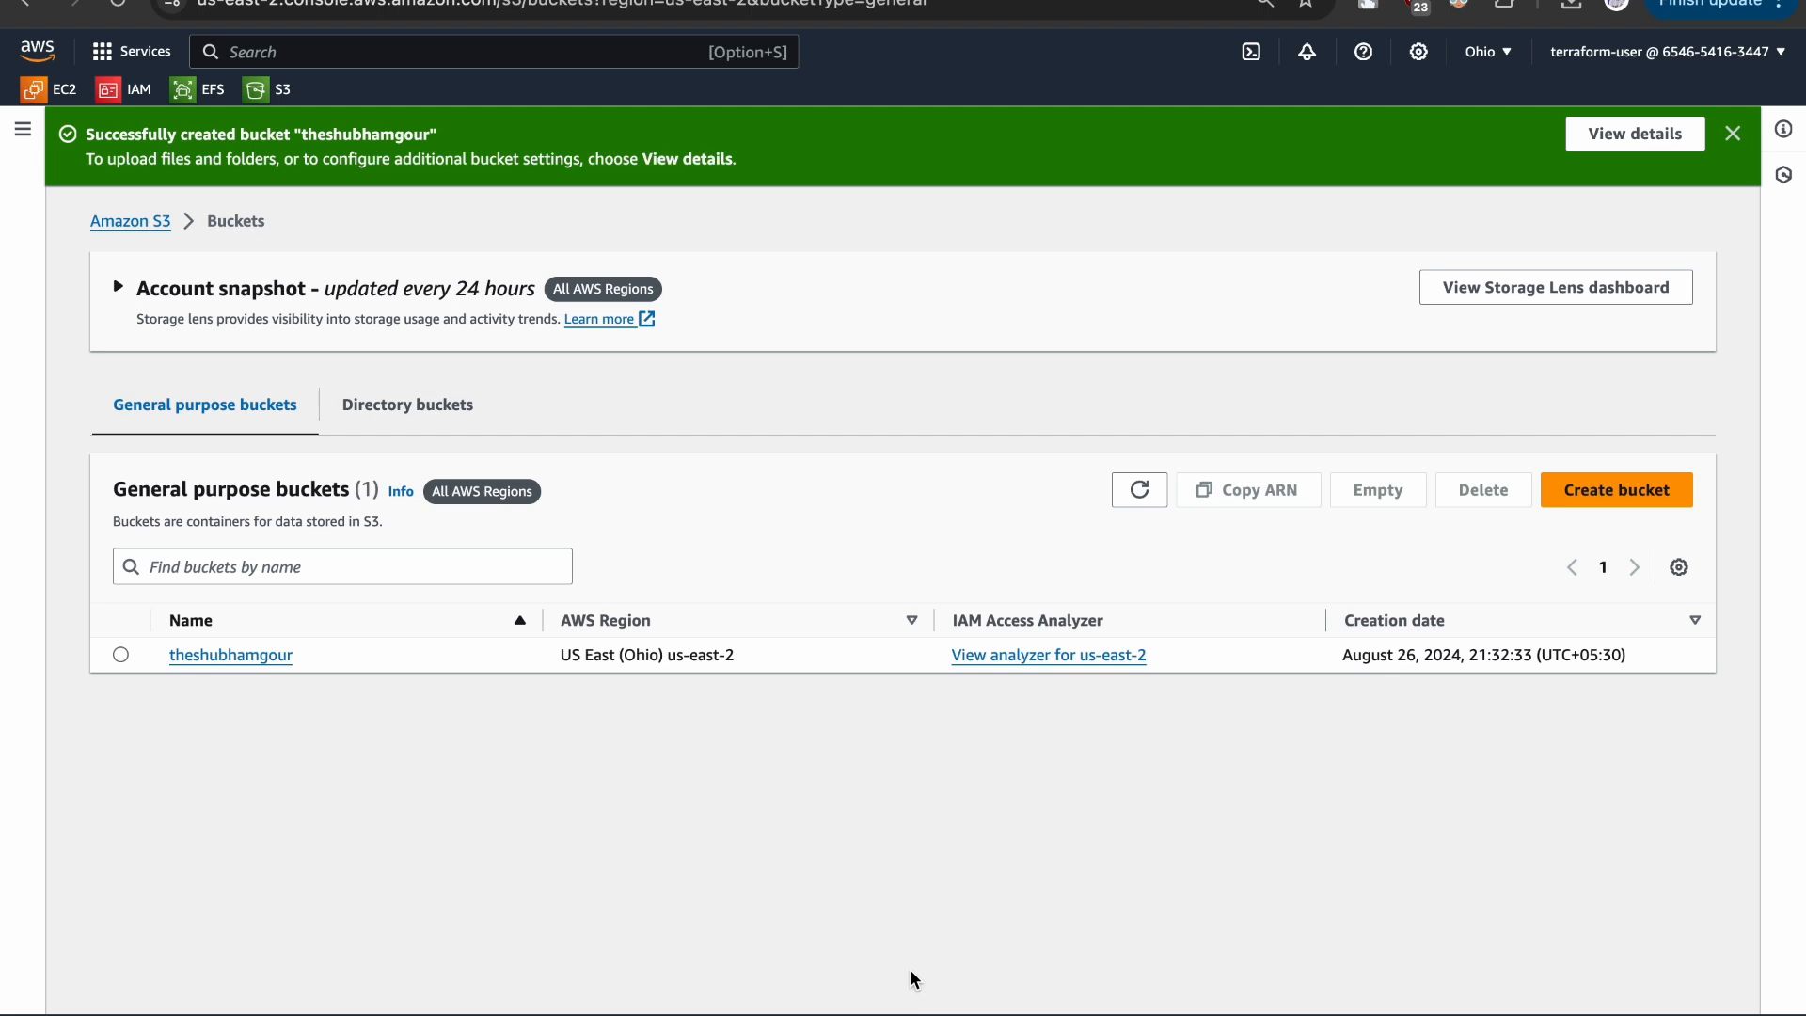
- Check the new bucket's region in the bucket list, then open the bucket and upload the file c-kai.jpg to it
left_click(555, 656)
left_click_drag(555, 656, 769, 668)
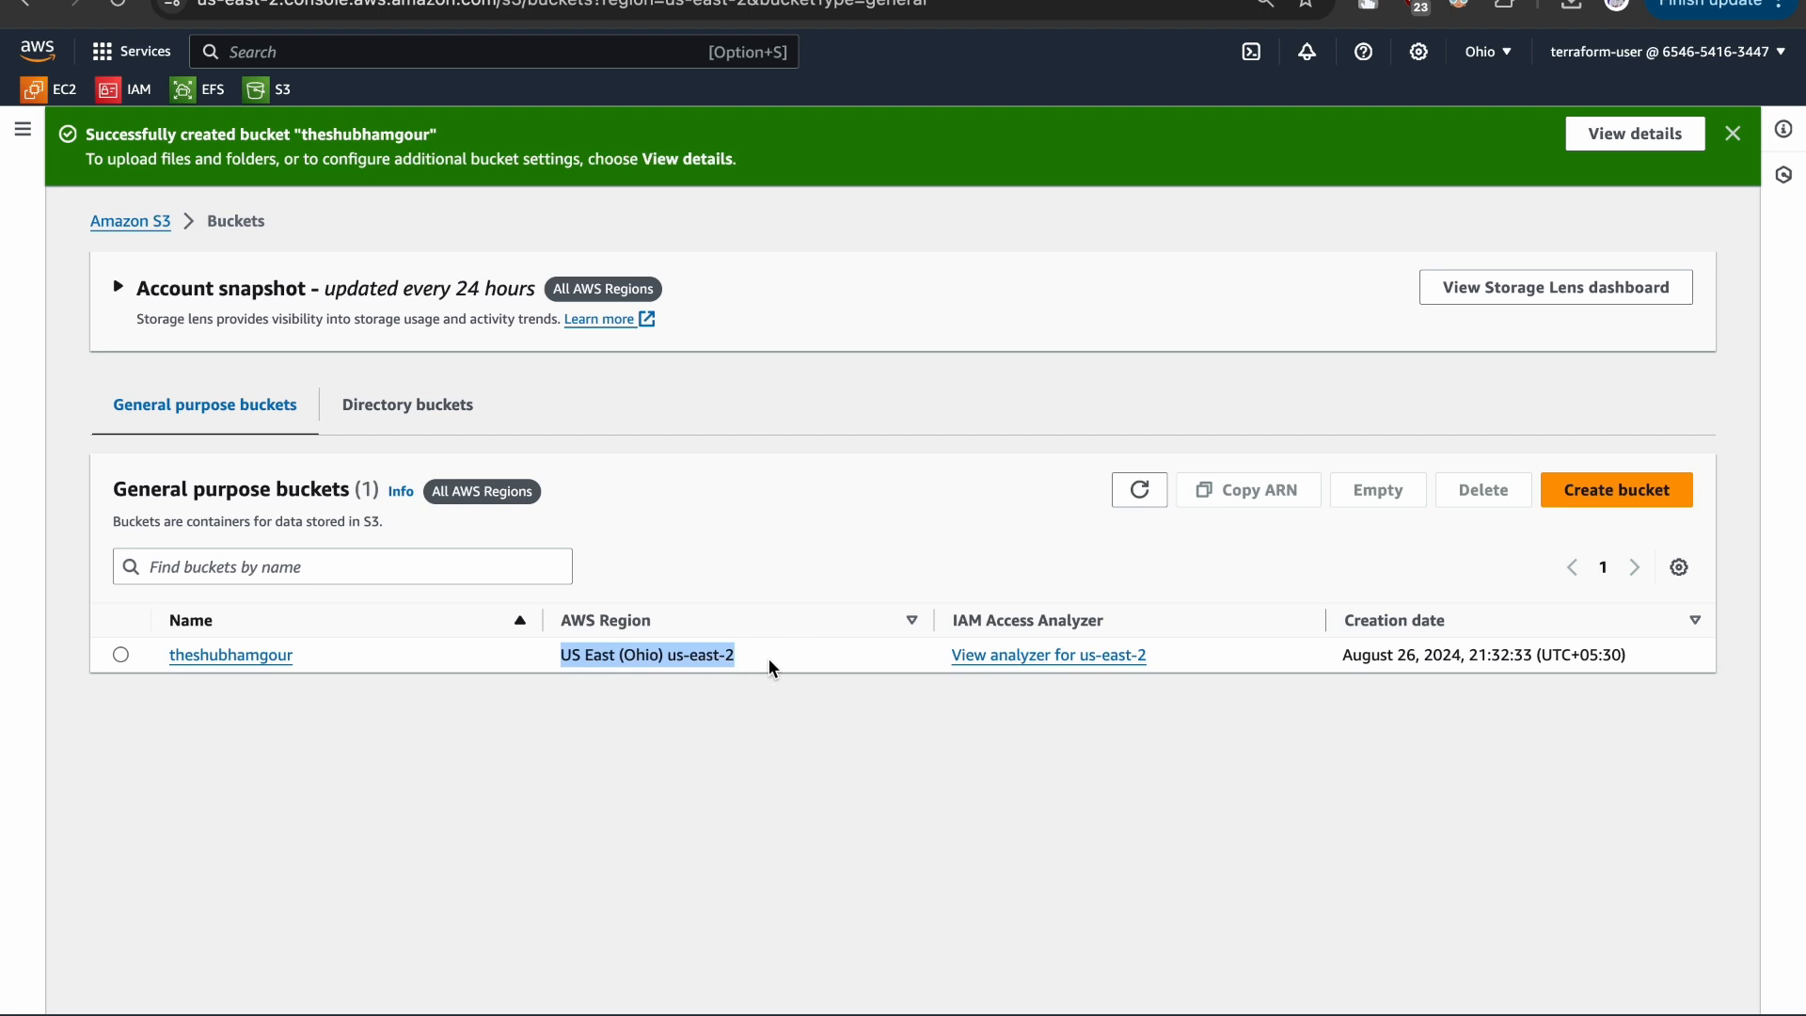
left_click(724, 734)
left_click(228, 653)
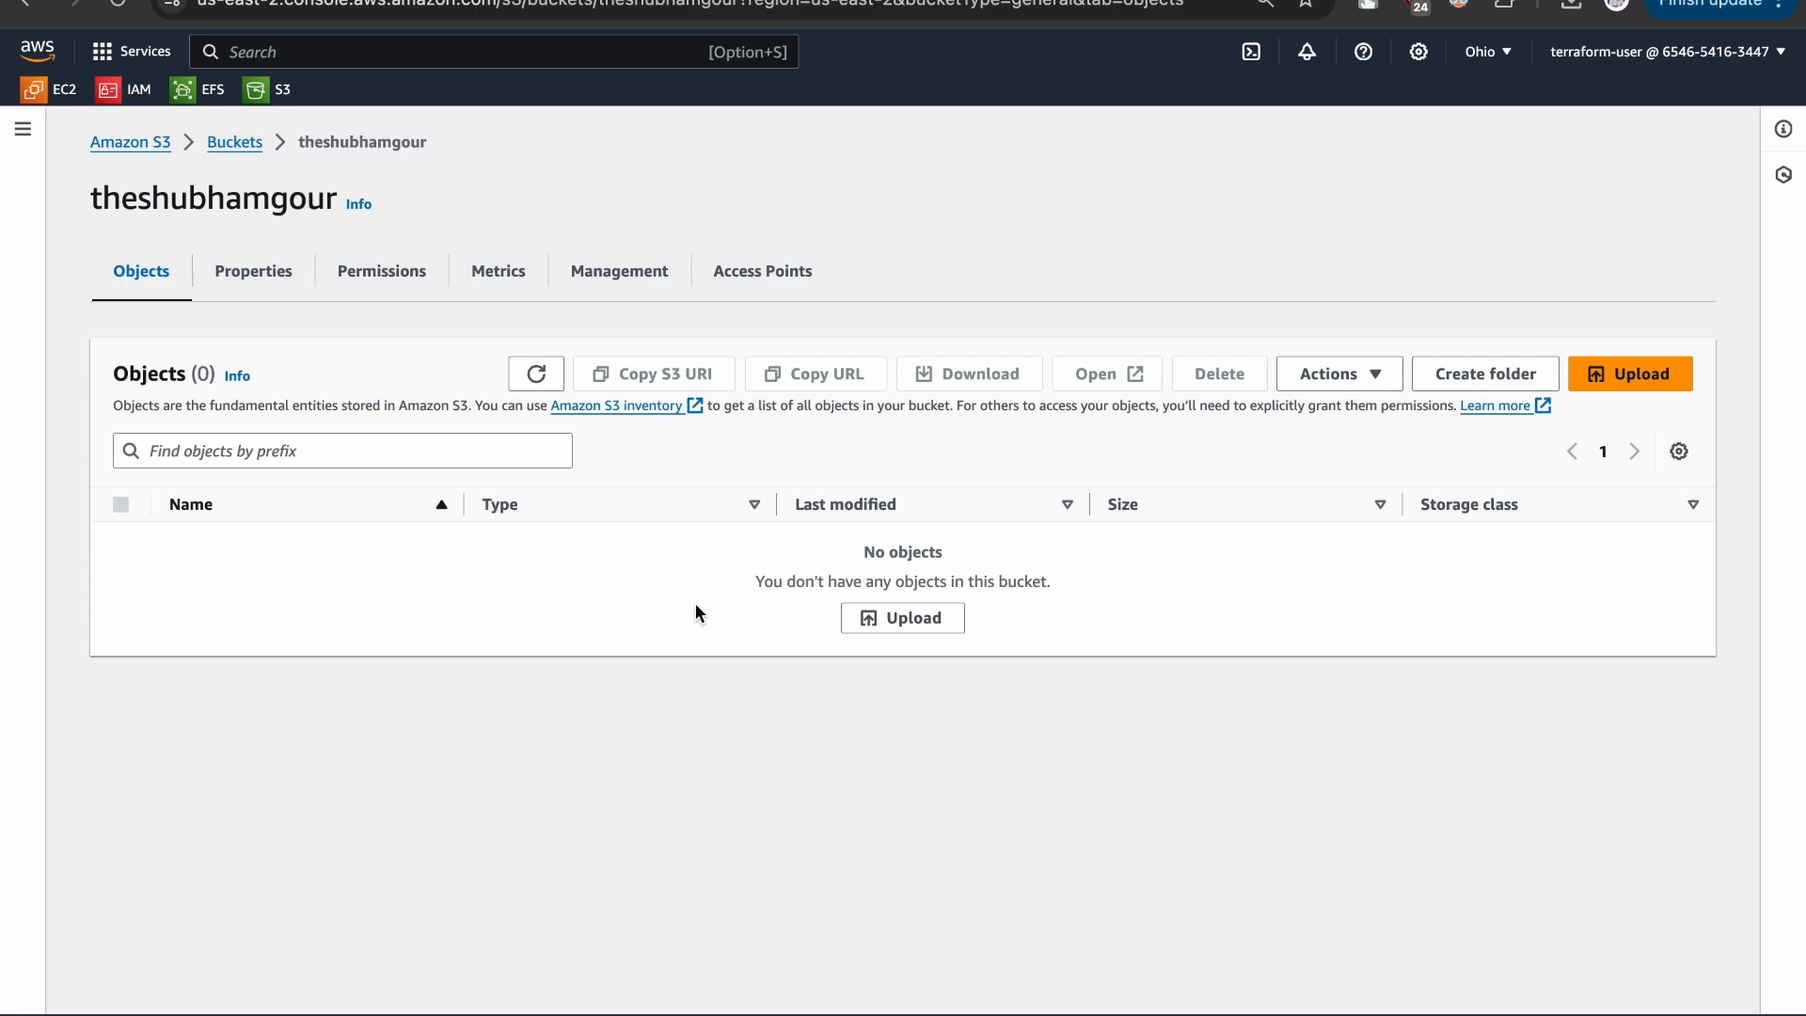
left_click(871, 619)
left_click(756, 435)
double_click(712, 374)
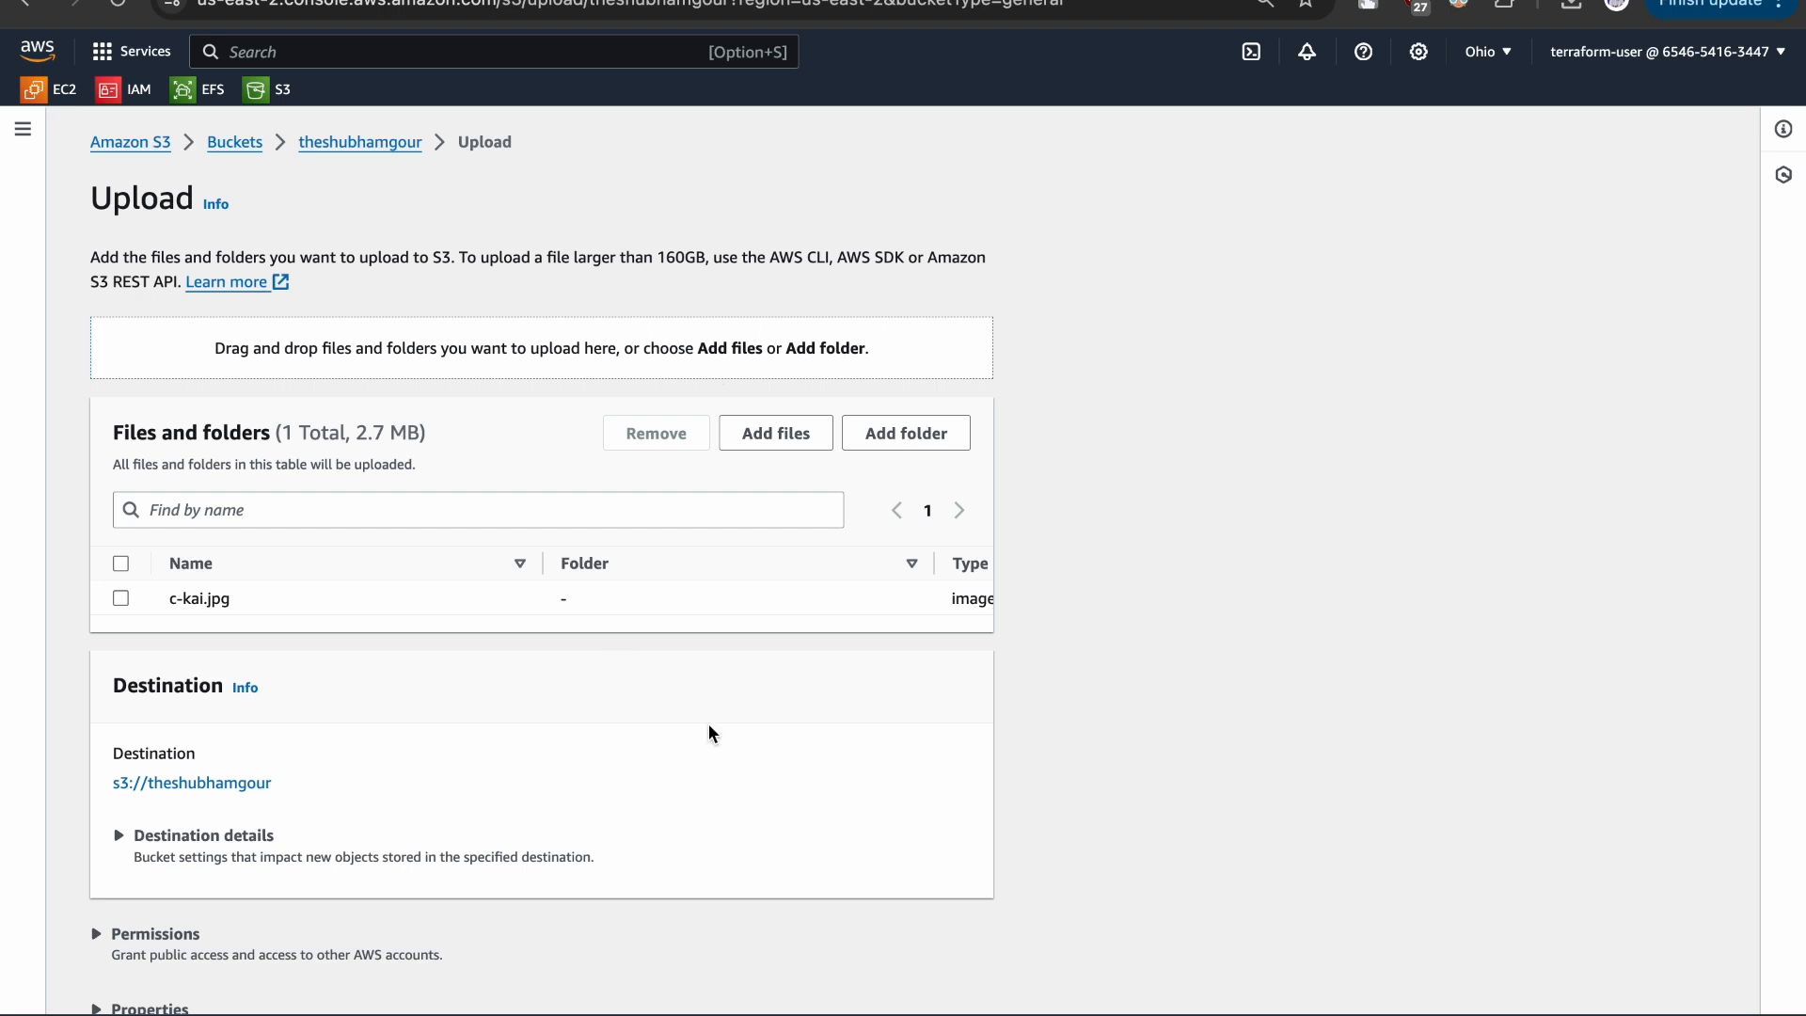
scroll(709, 725, "down", 2)
left_click(955, 976)
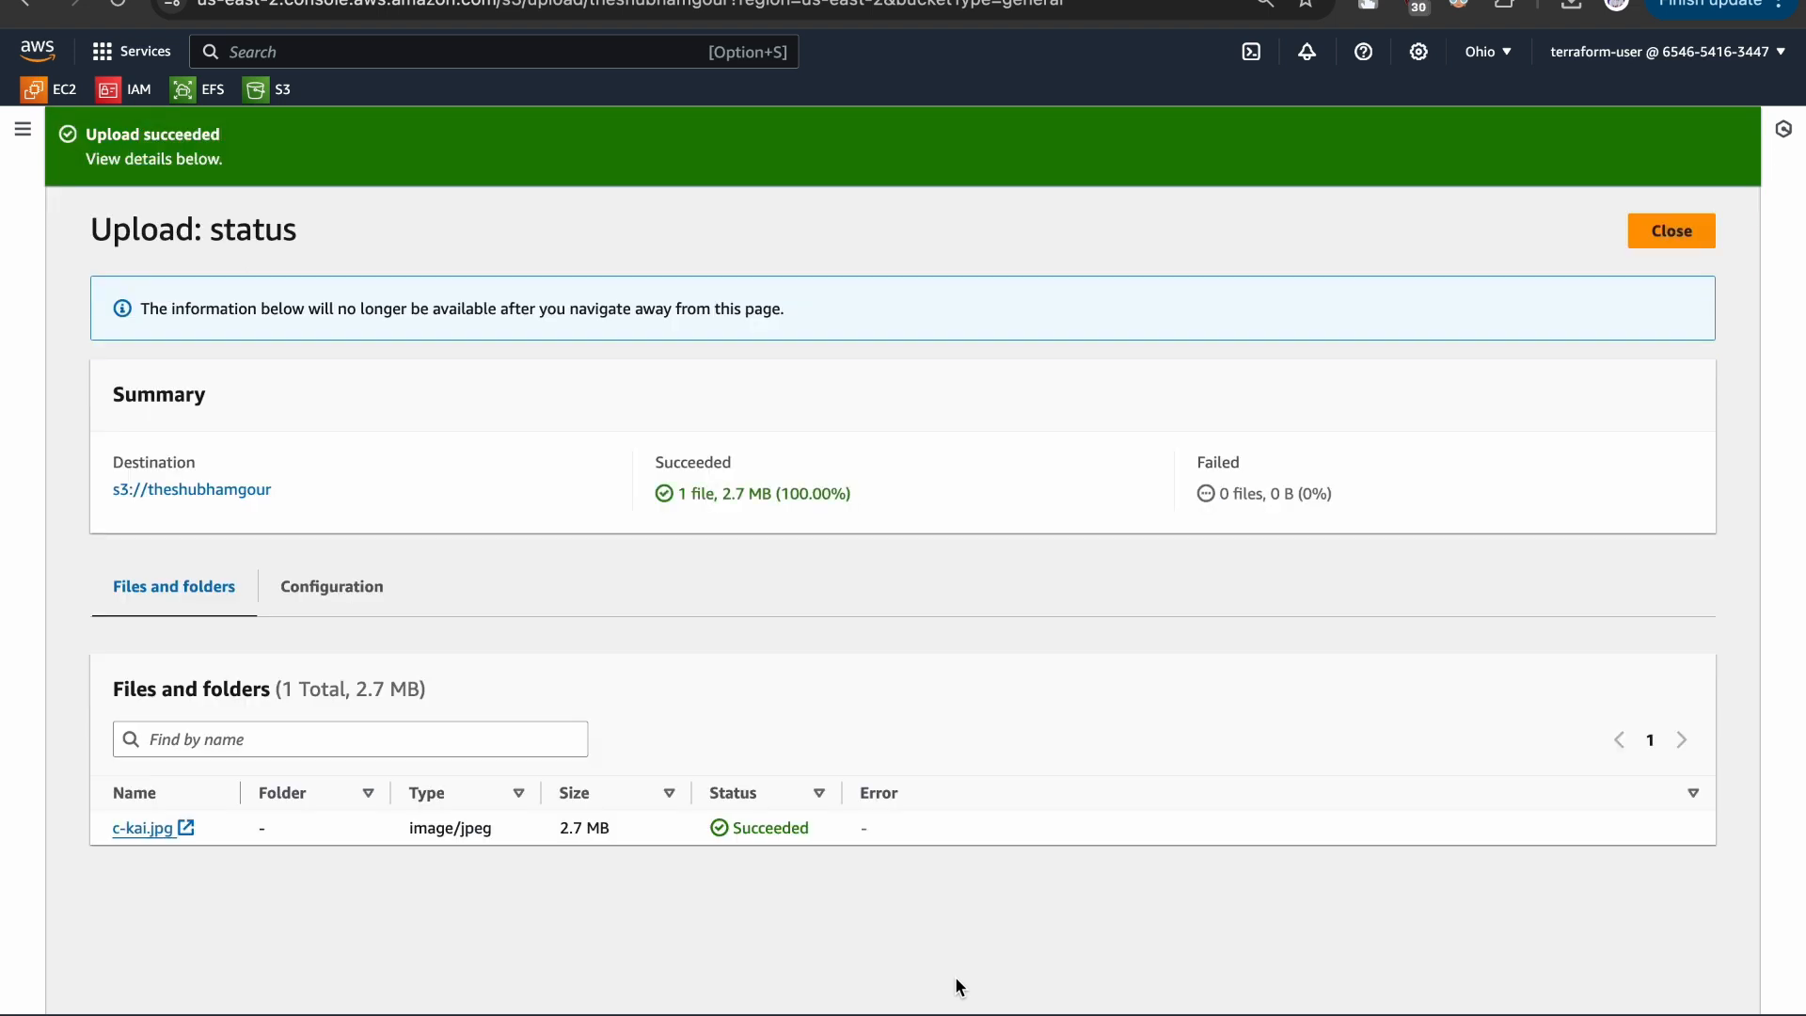
- Go to the object details of the uploaded c-kai.jpg and open the image in the browser
left_click_drag(81, 135, 270, 138)
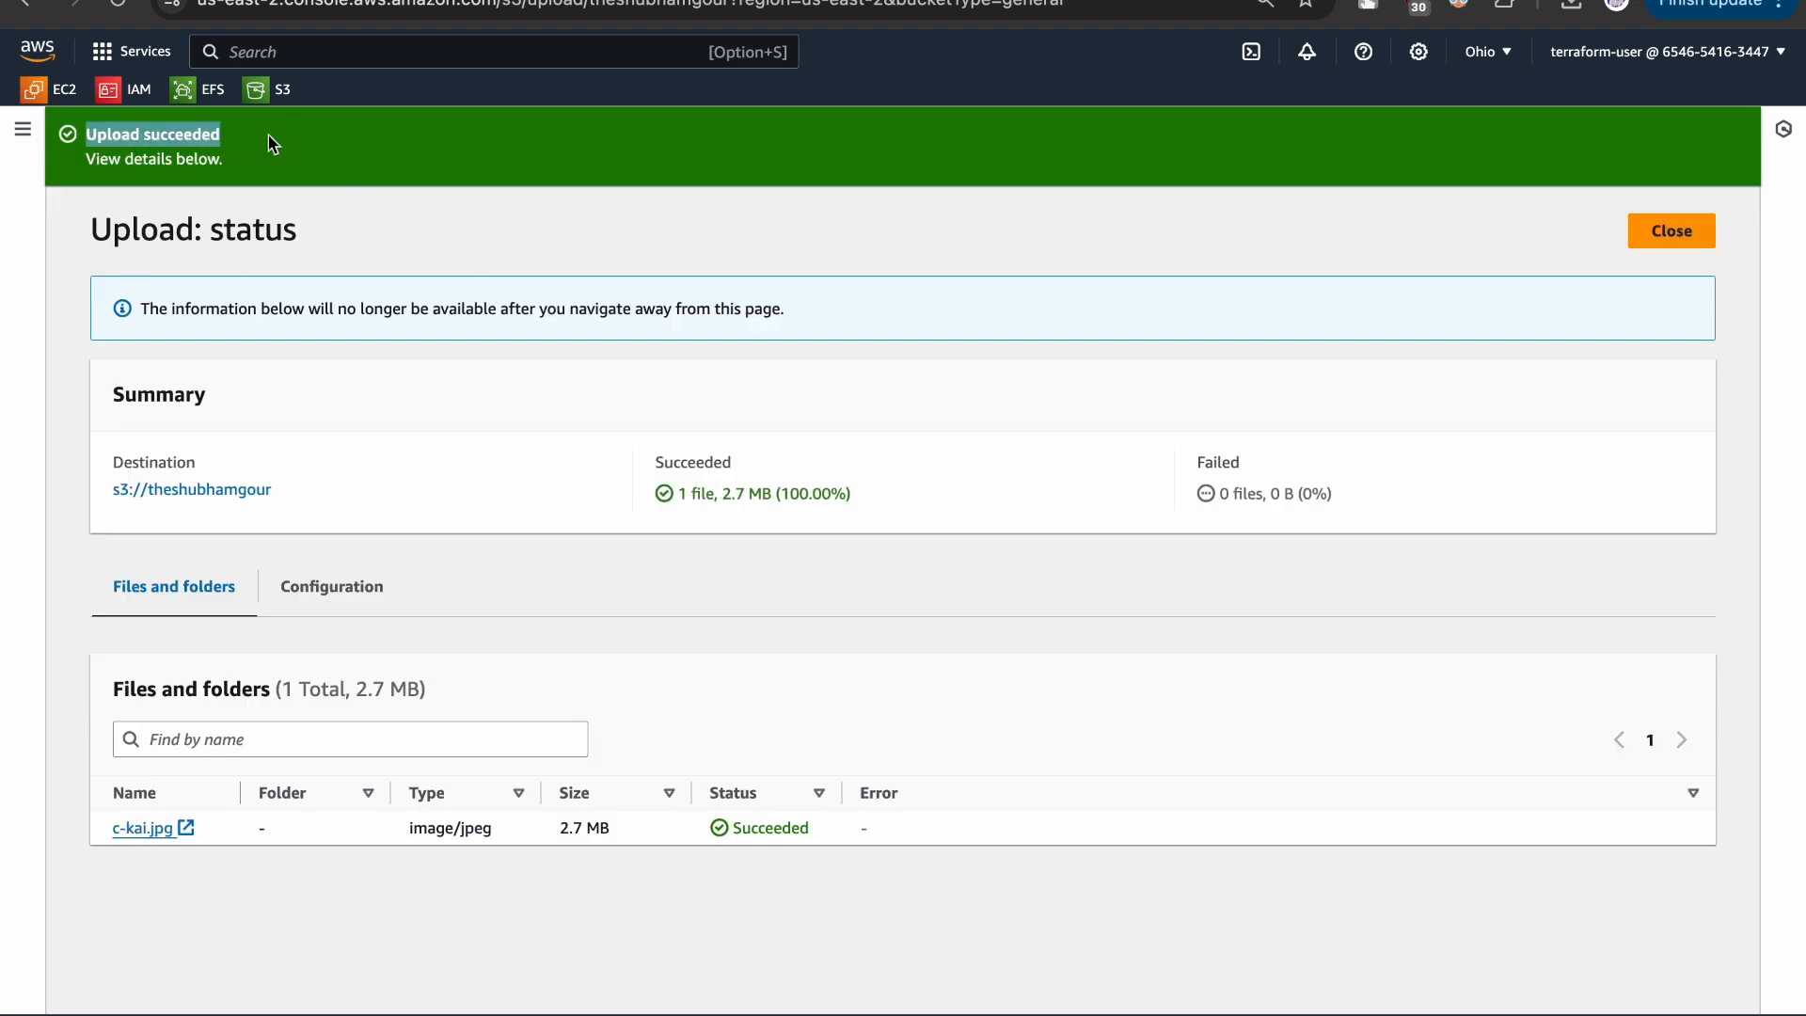
left_click(129, 831)
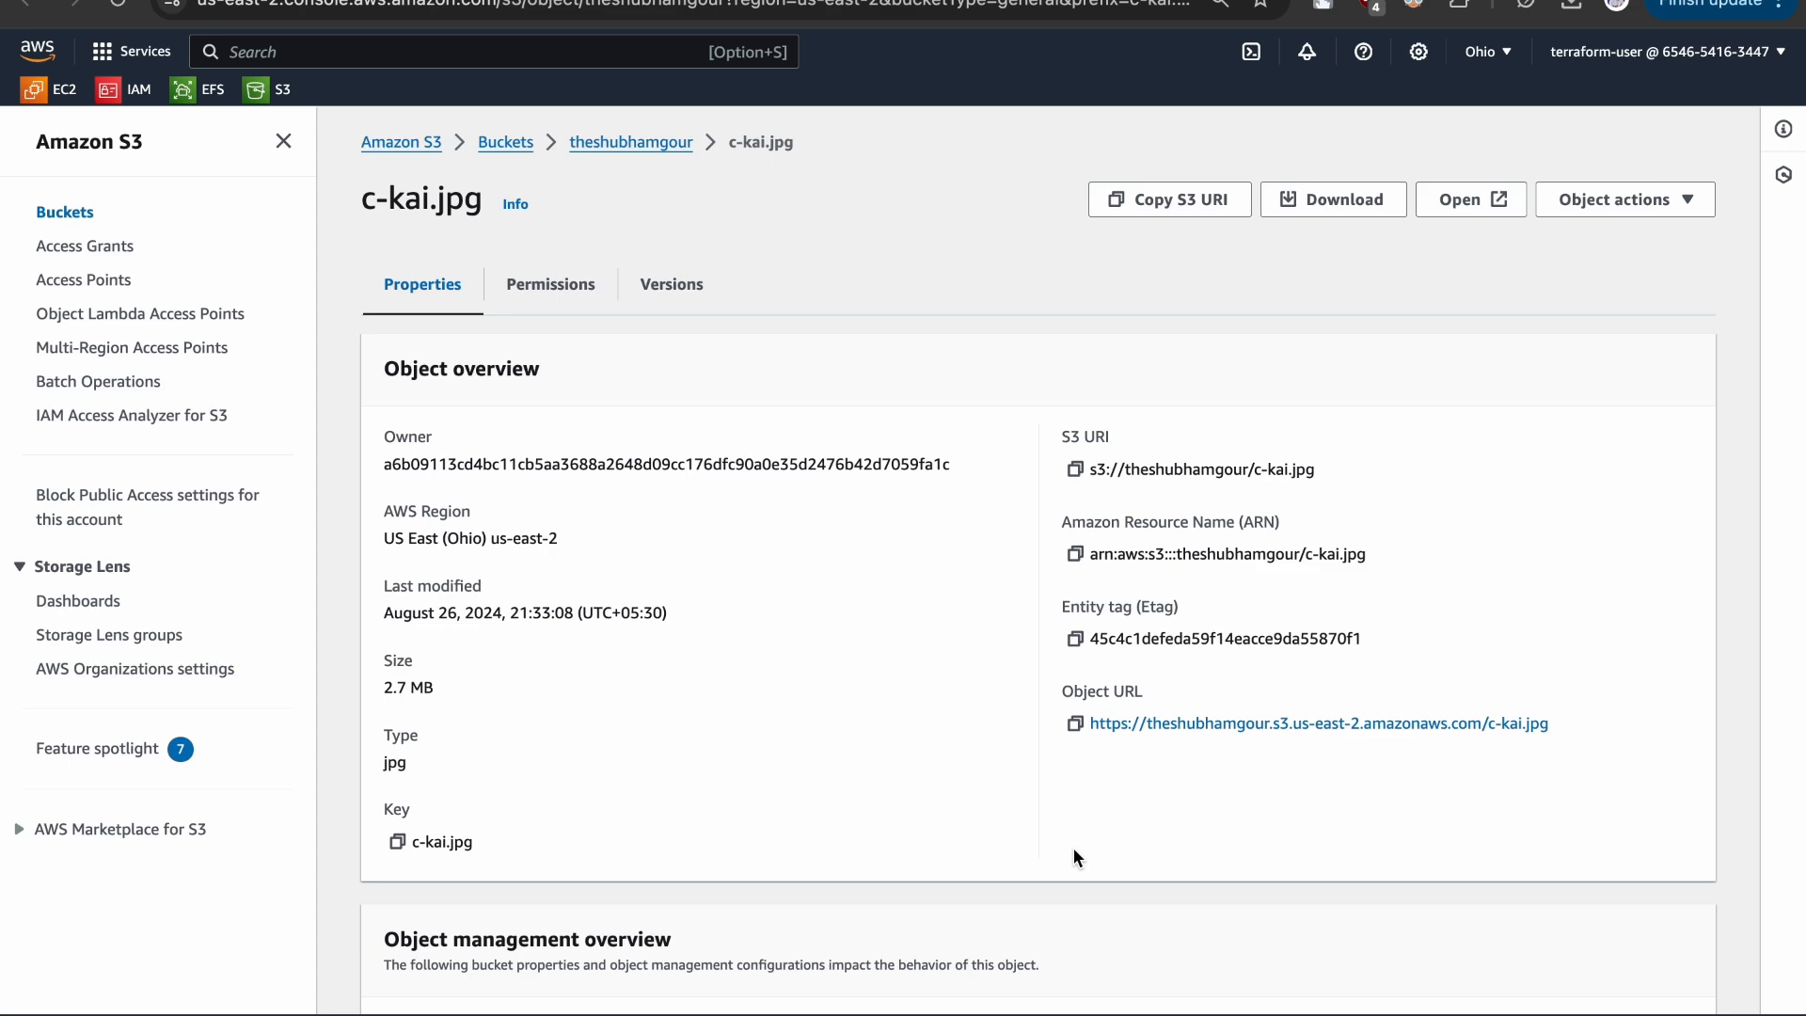
left_click(1463, 200)
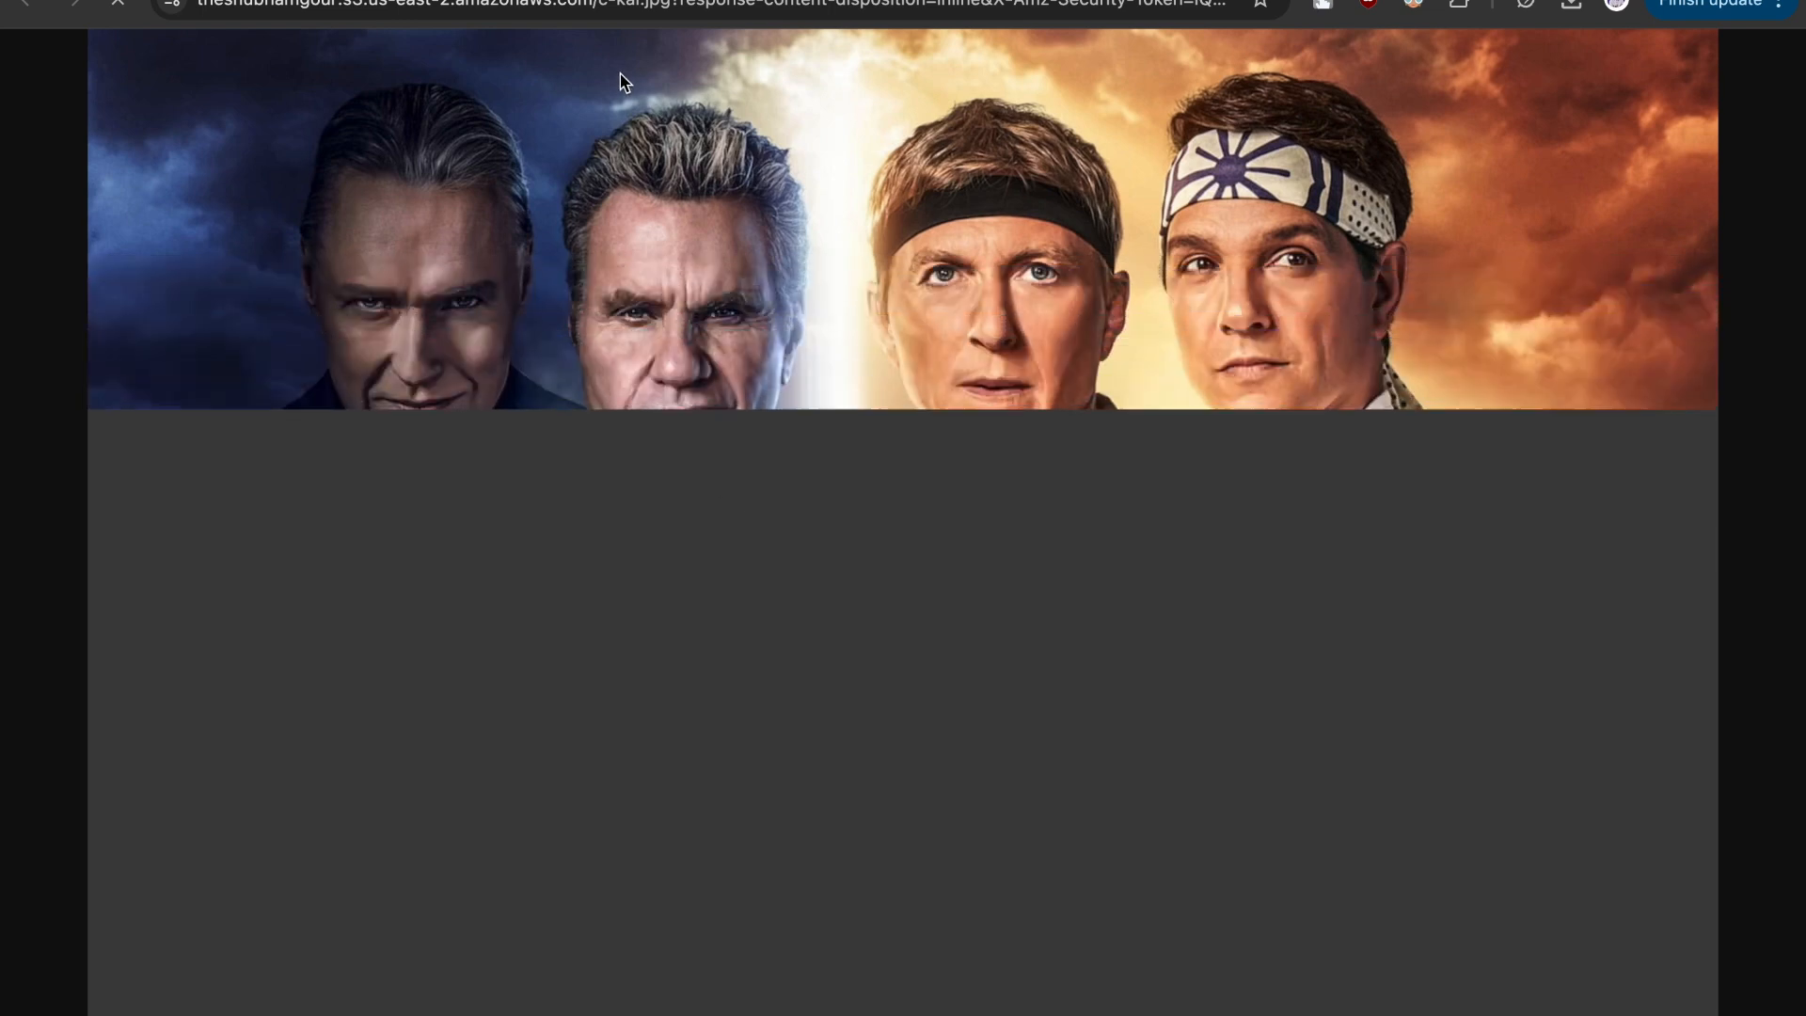
- Examine the parts of the opened image's signed URL and the image itself, and return to the c-kai.jpg object details
left_click(480, 7)
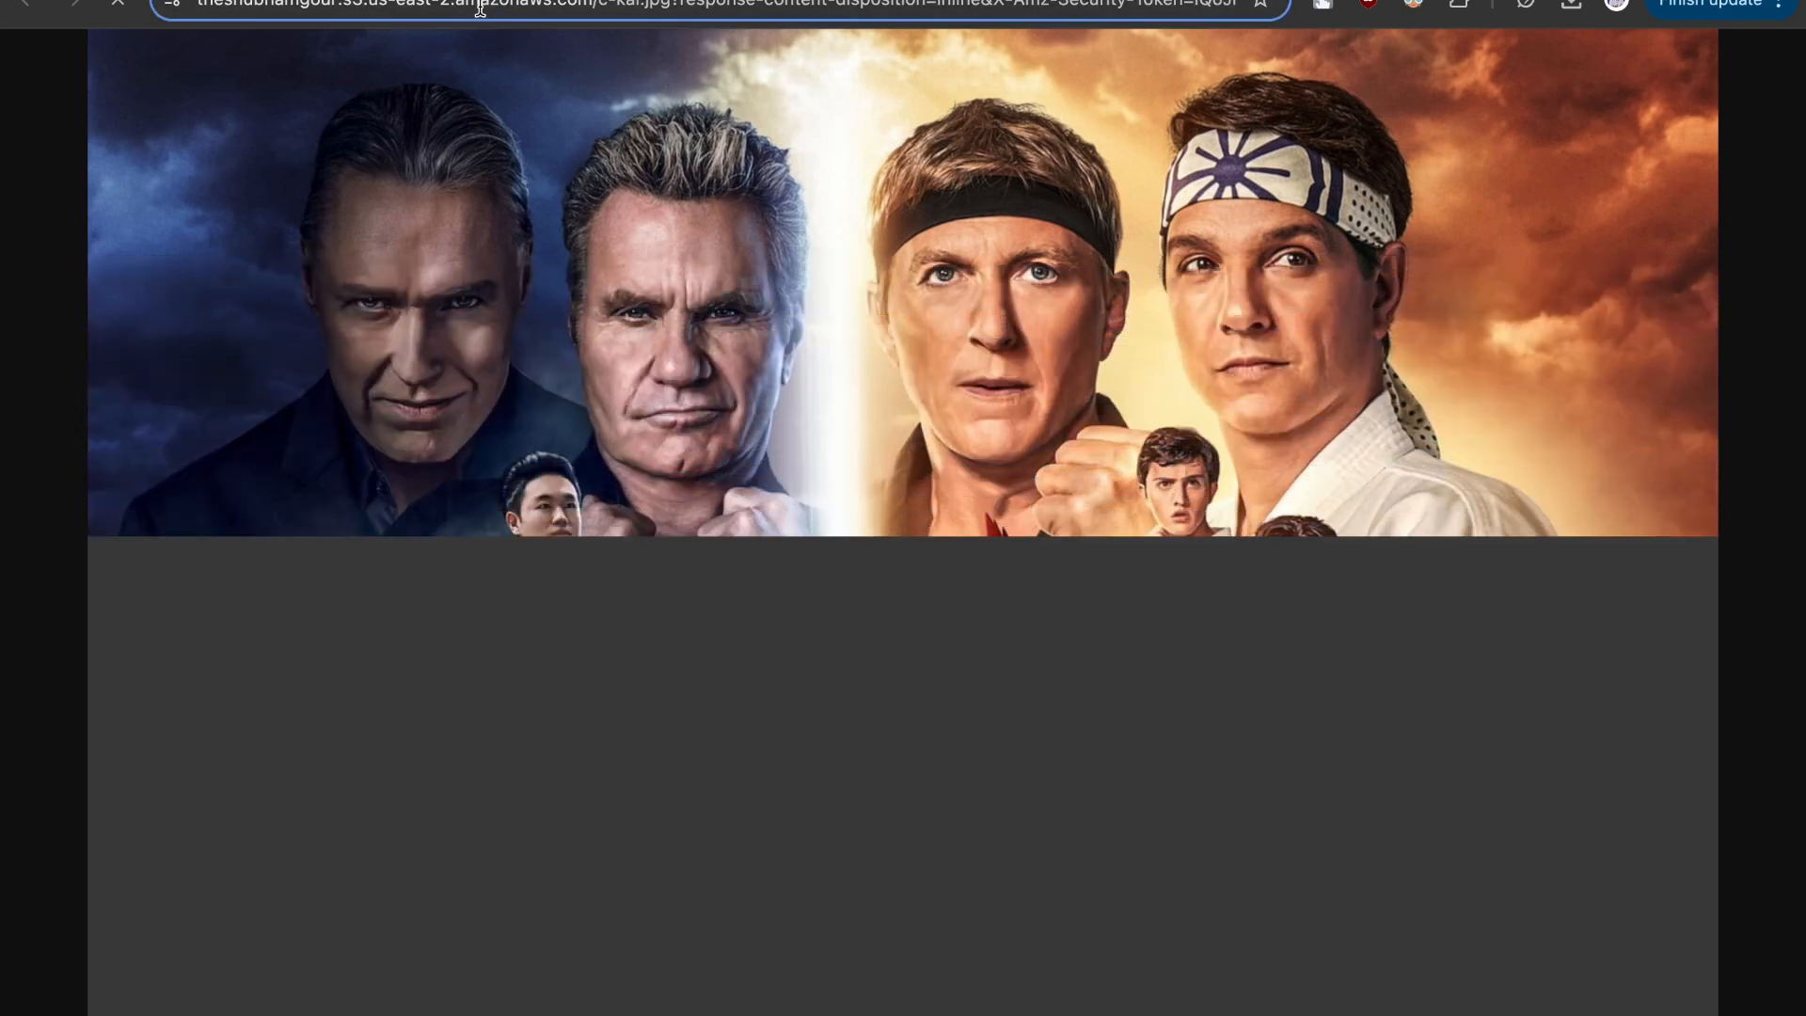
double_click(307, 6)
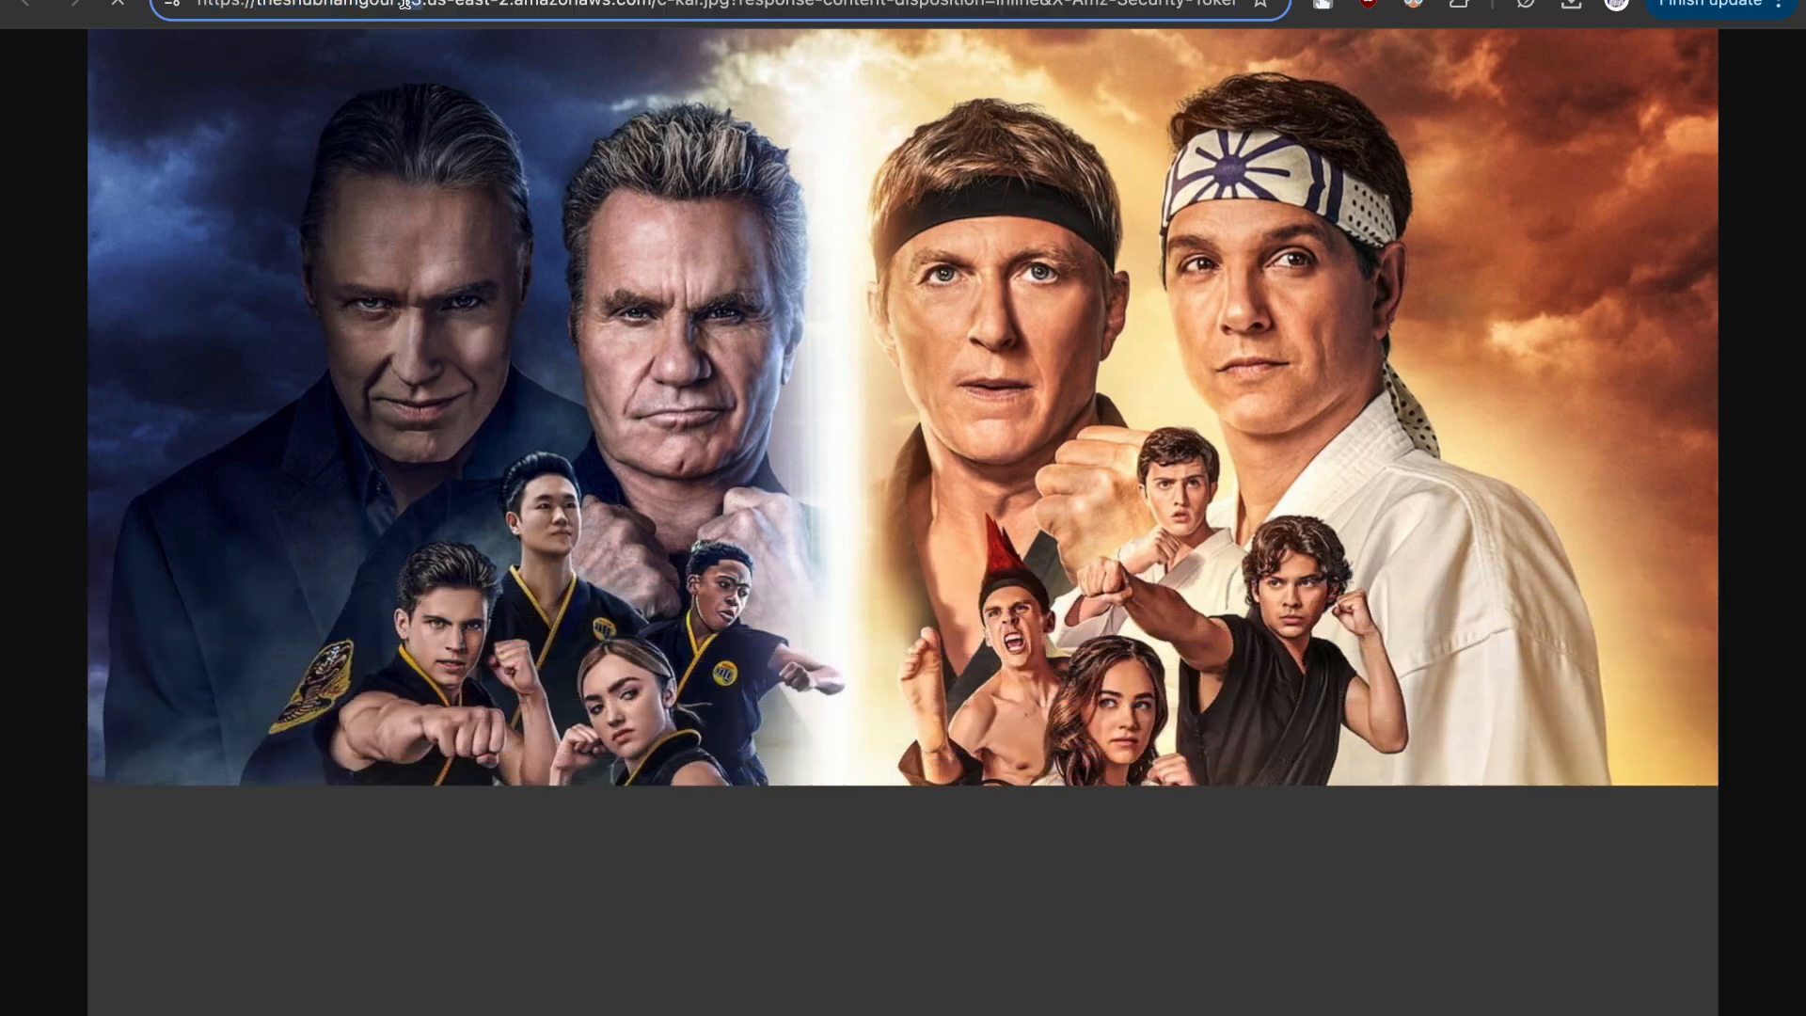
left_click_drag(426, 4, 647, 5)
left_click(709, 5)
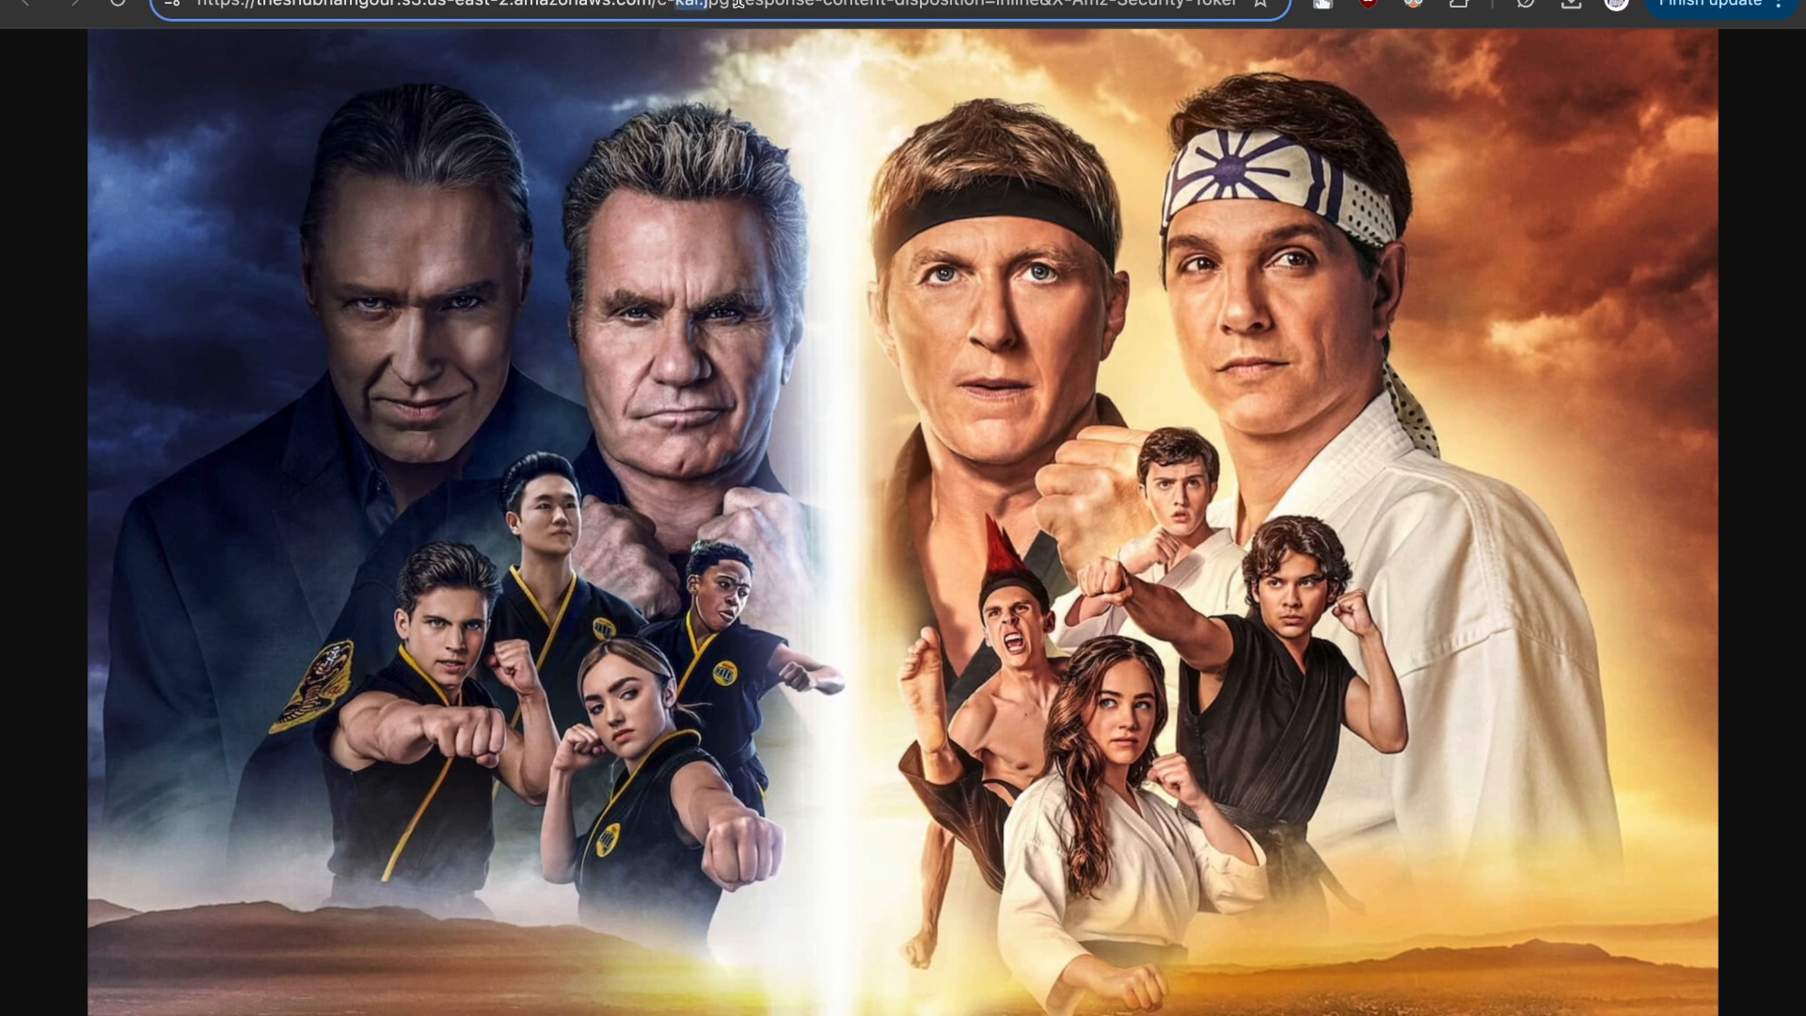
left_click_drag(739, 5, 1171, 20)
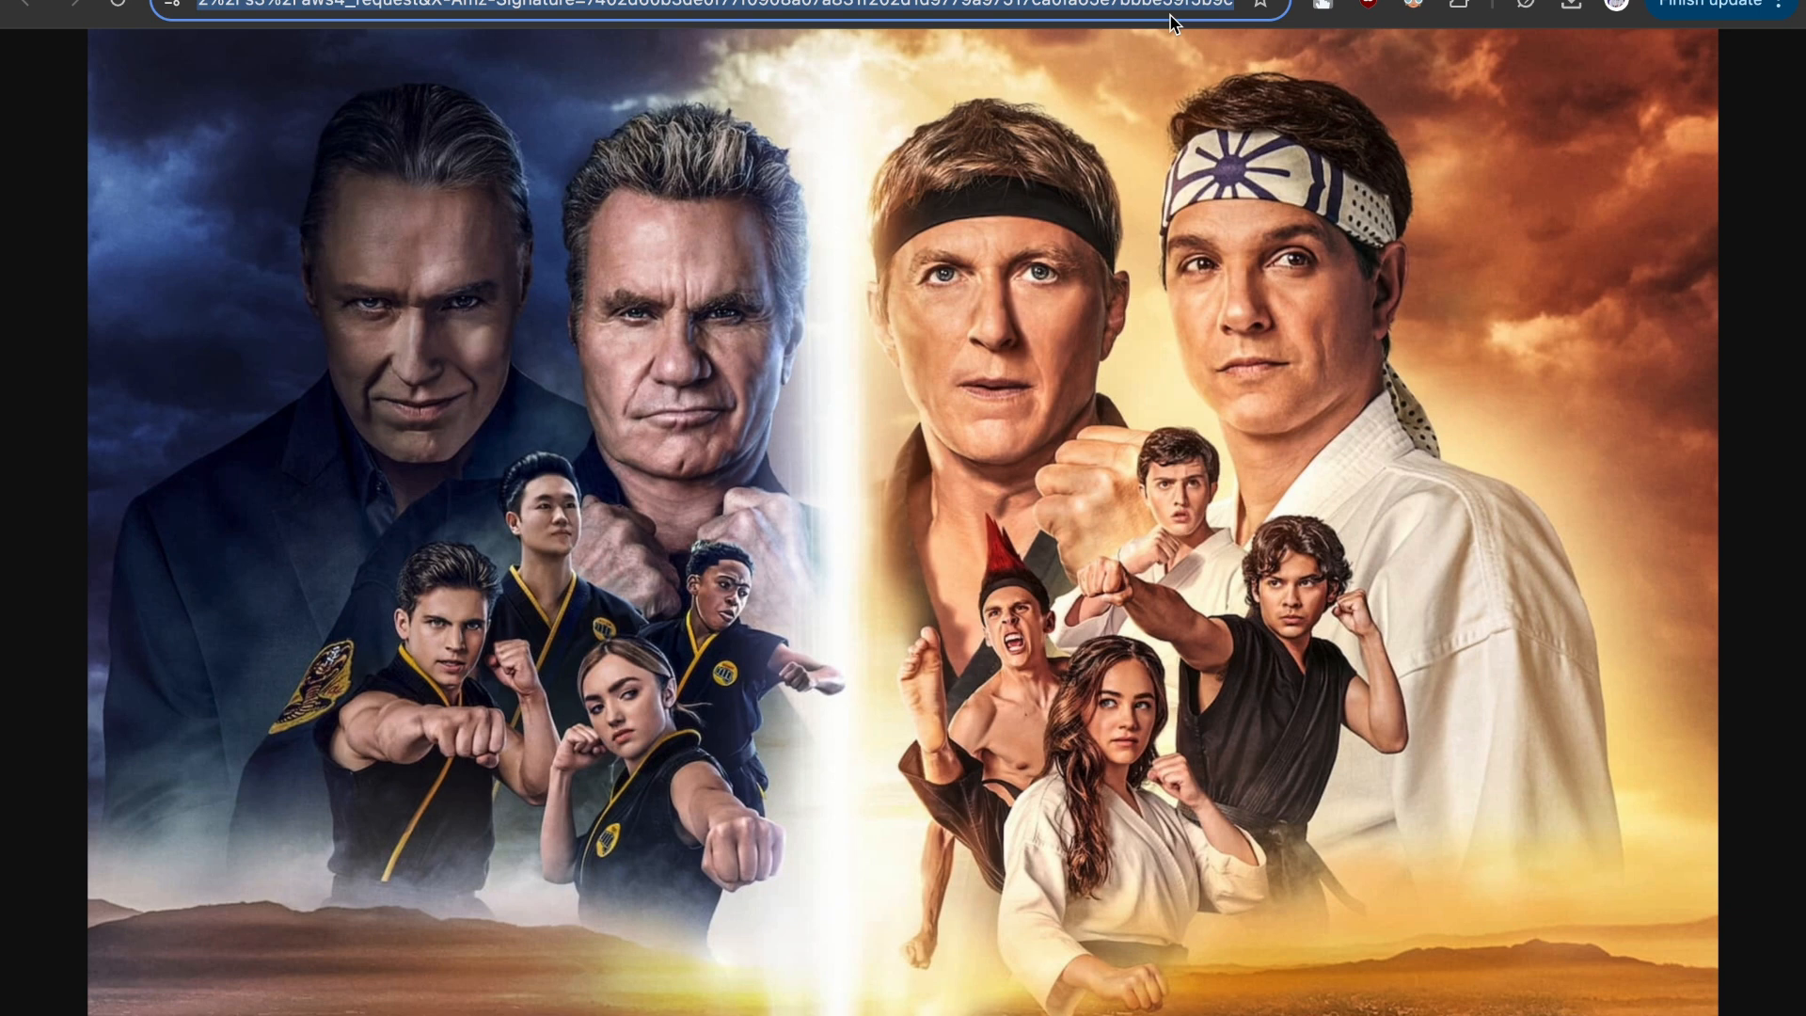
left_click(1262, 256)
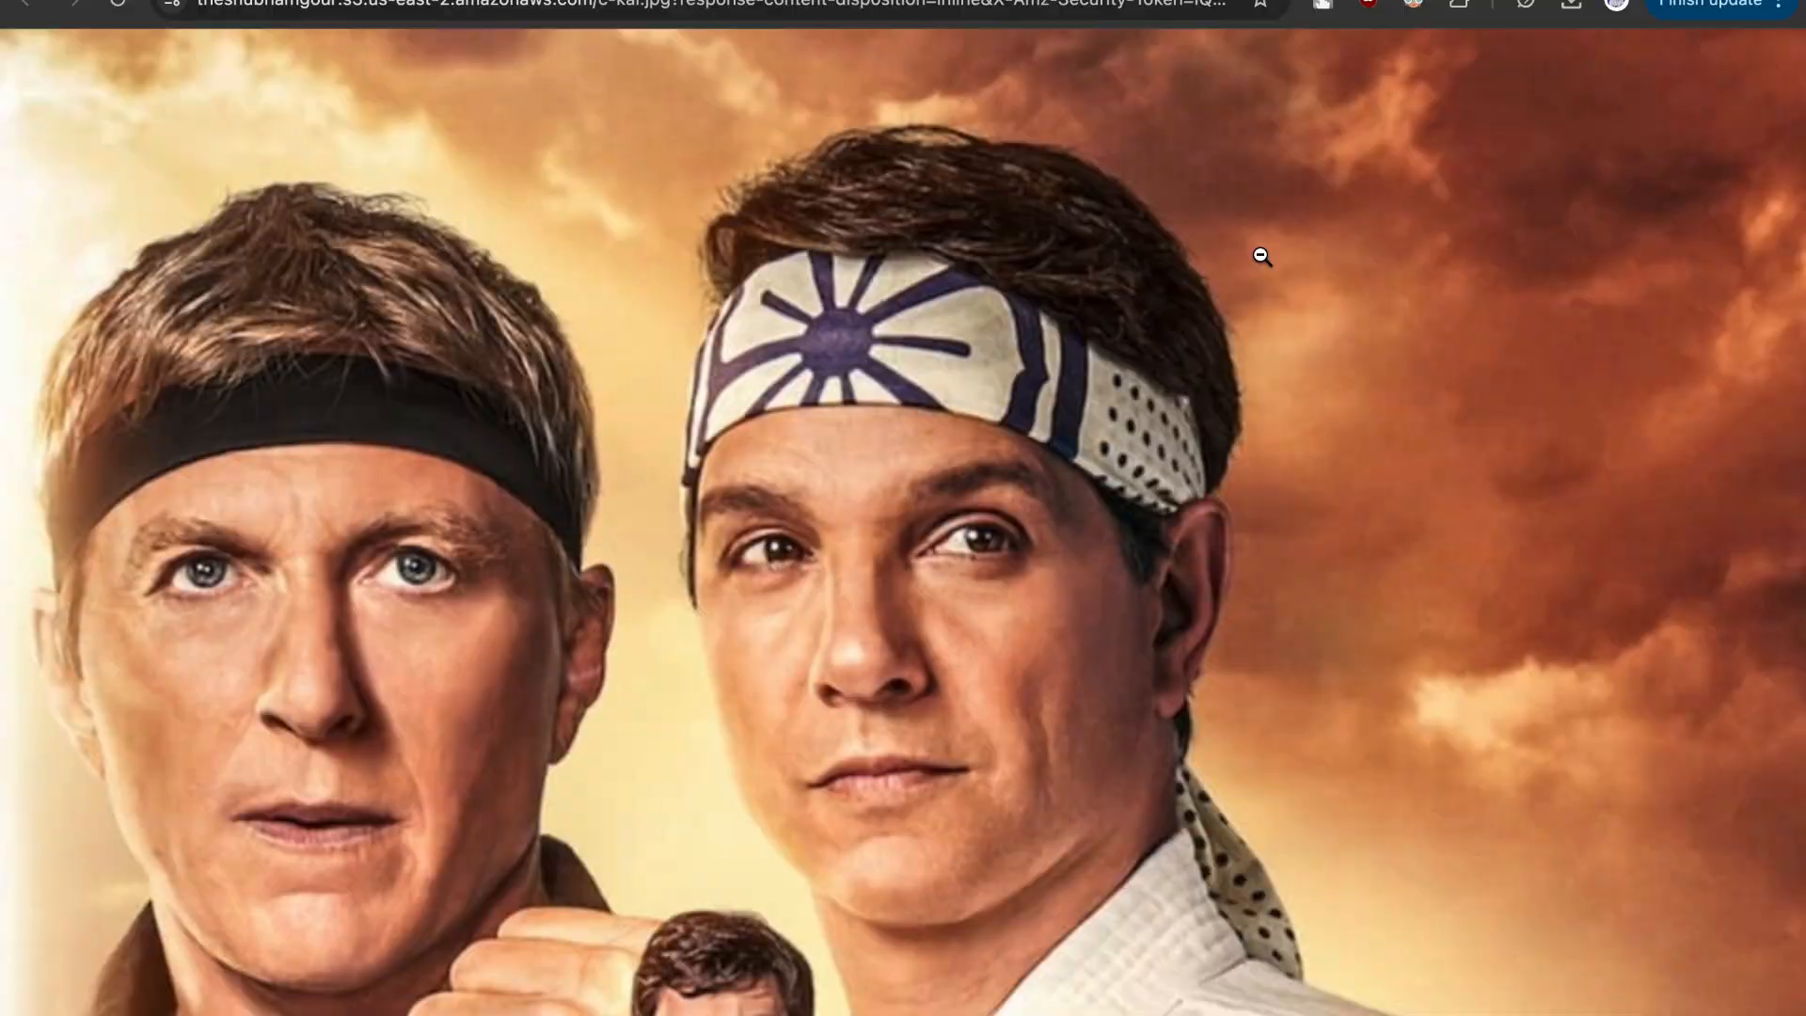
left_click(1262, 256)
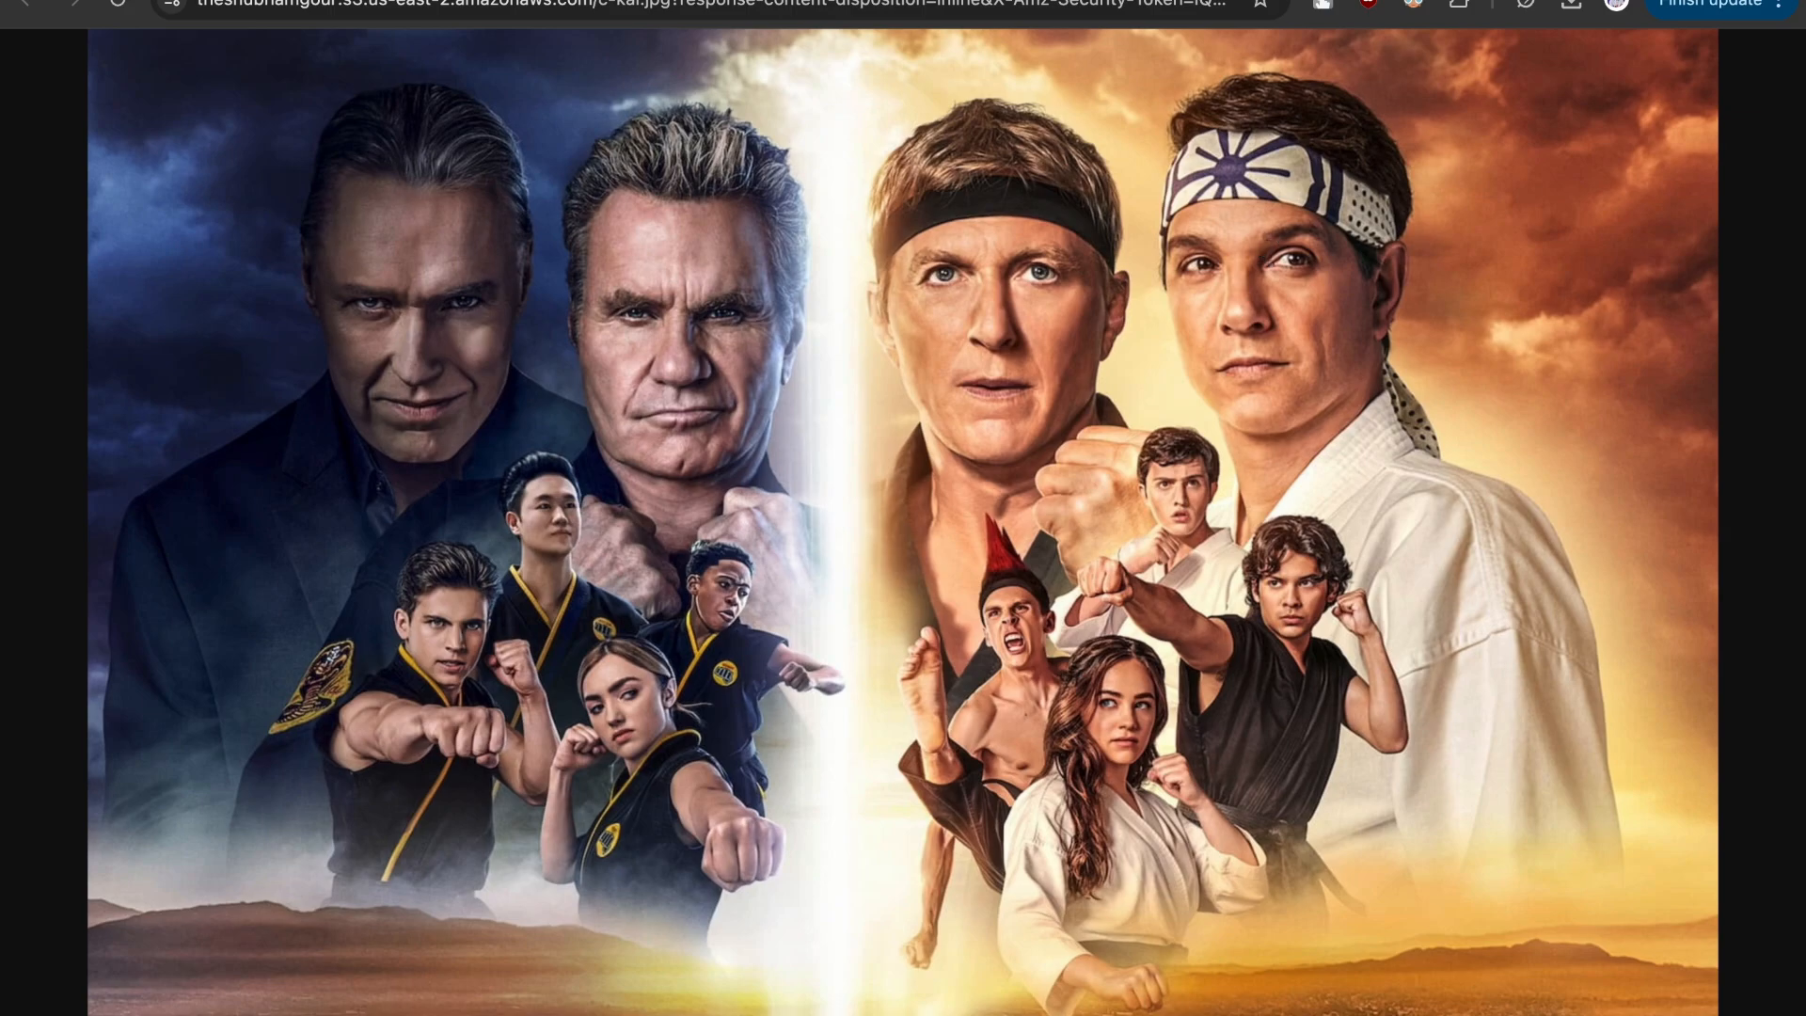
left_click(1552, 0)
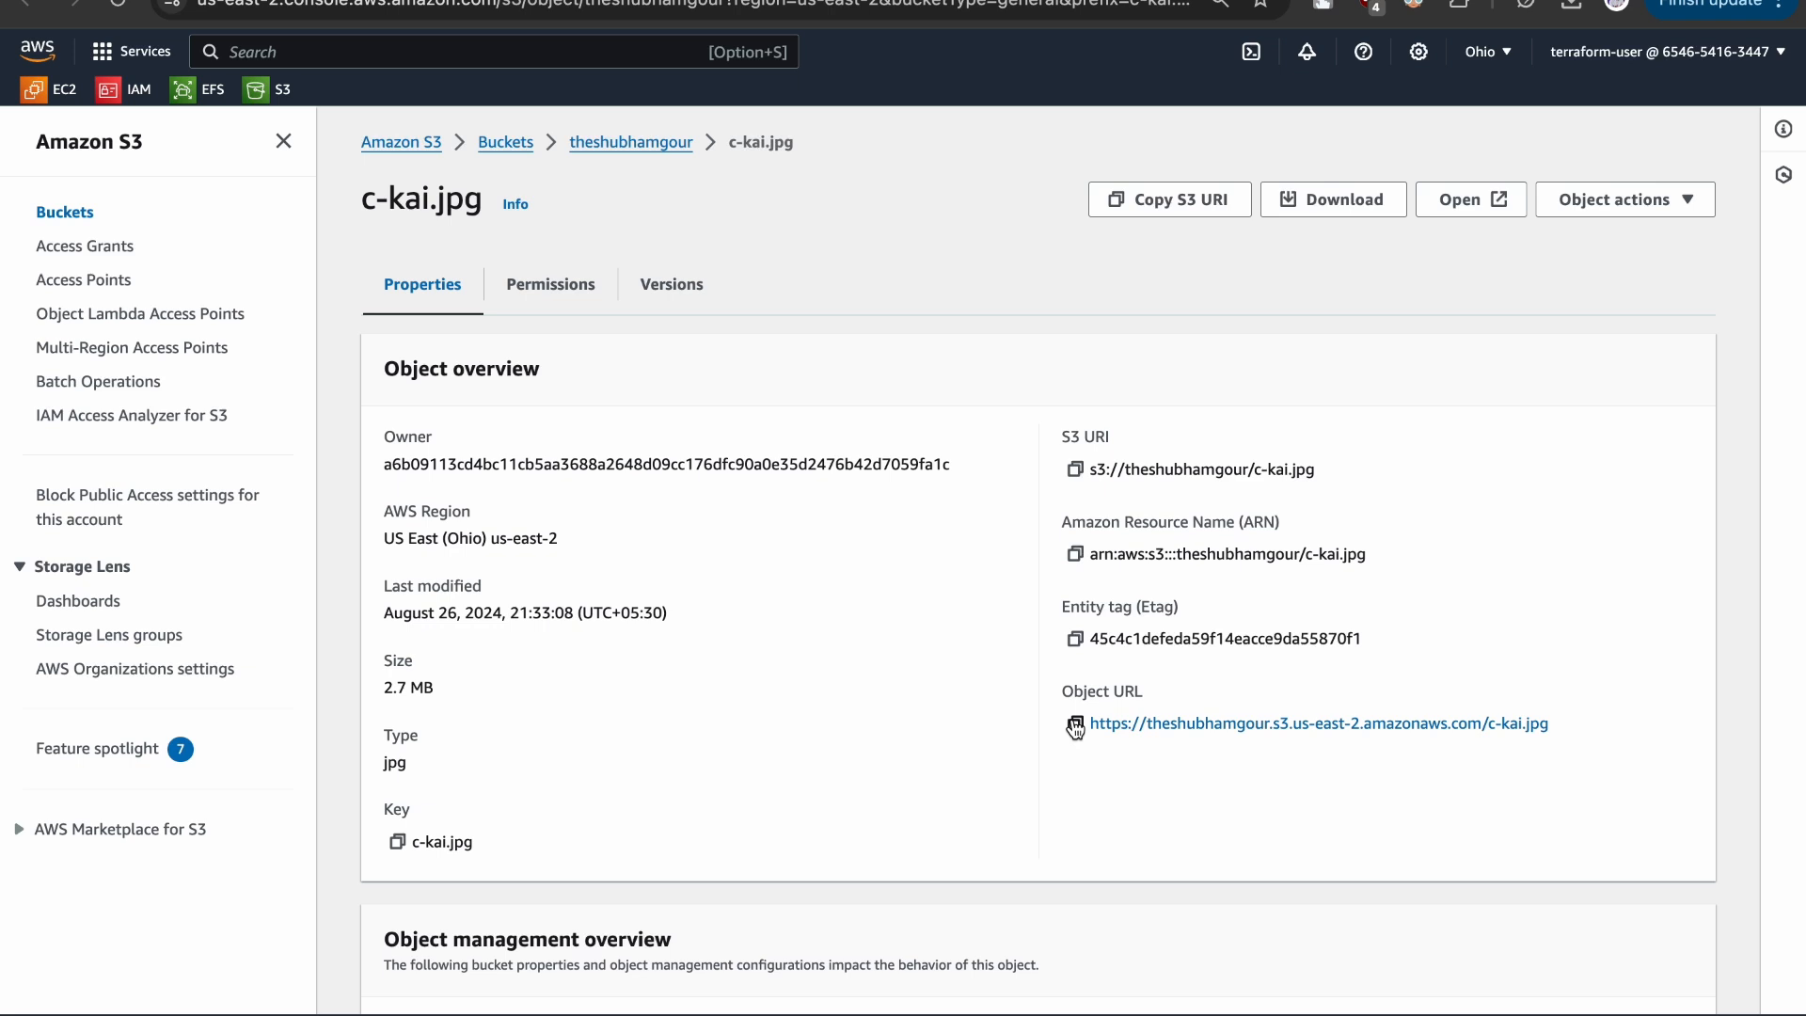
- Copy the object URL of c-kai.jpg, load it in a new browser tab and inspect the response
left_click_drag(1016, 691, 1583, 737)
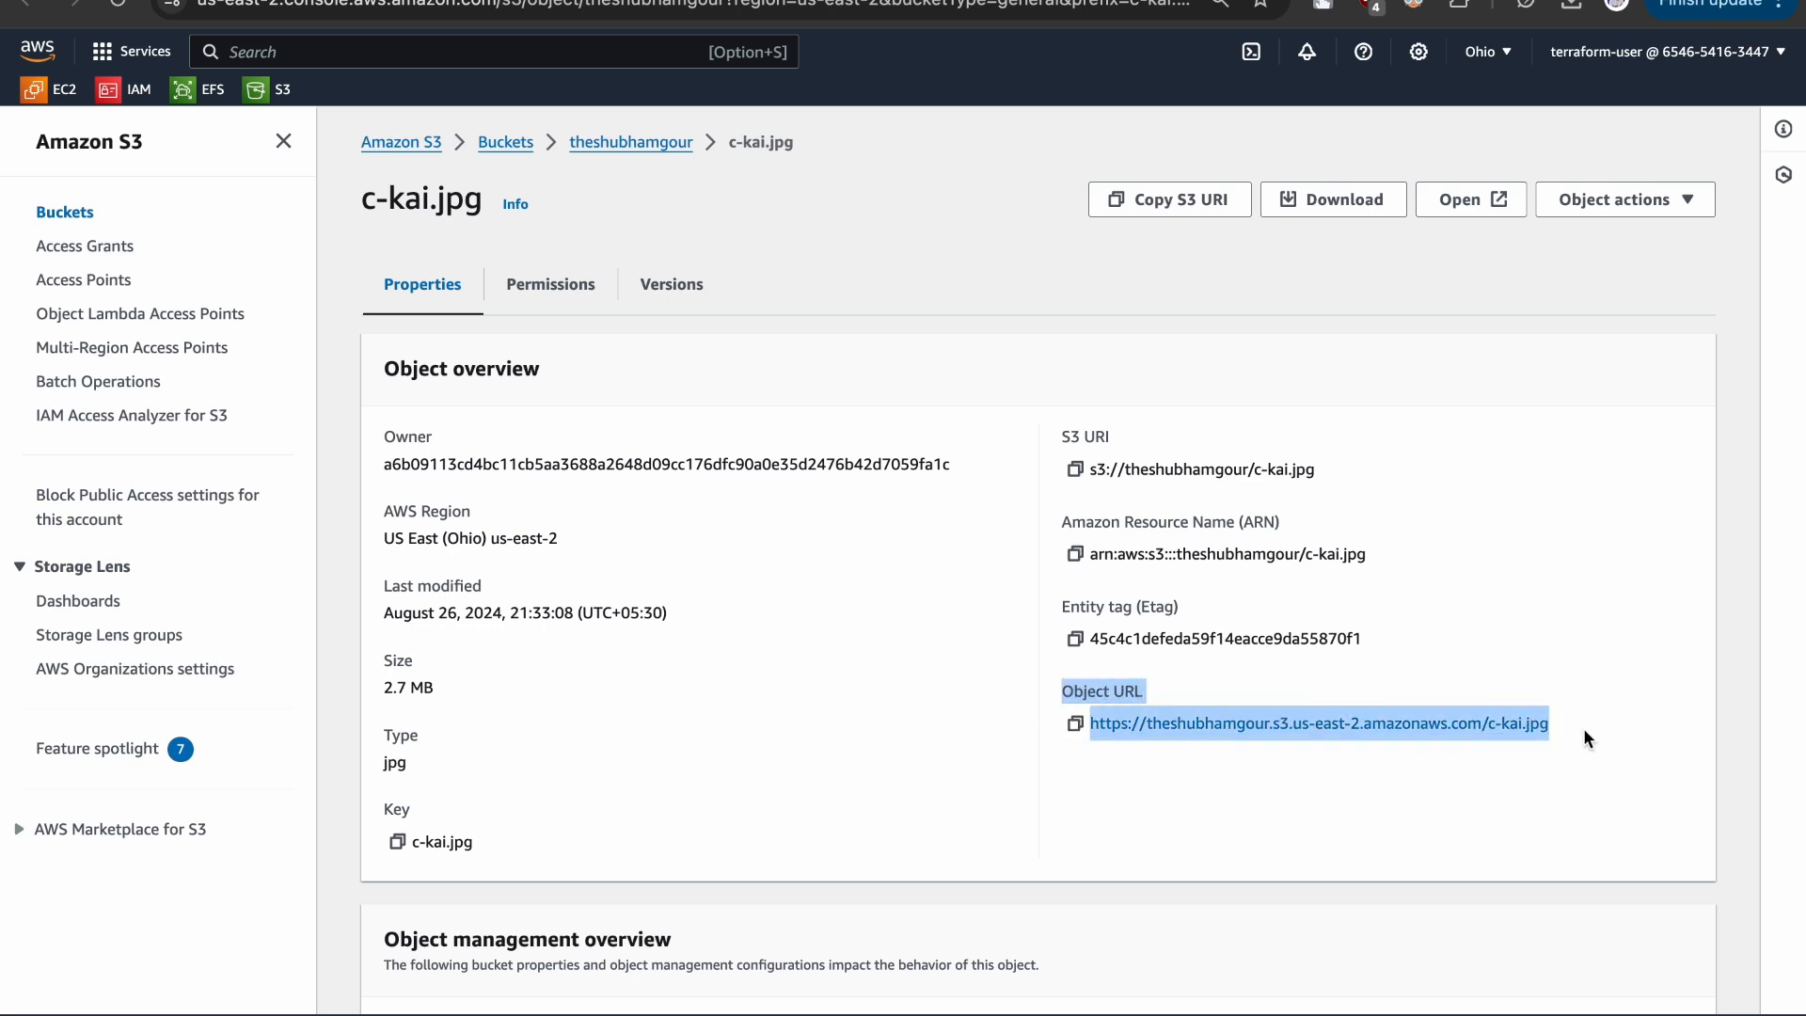
left_click(1129, 800)
left_click(1075, 724)
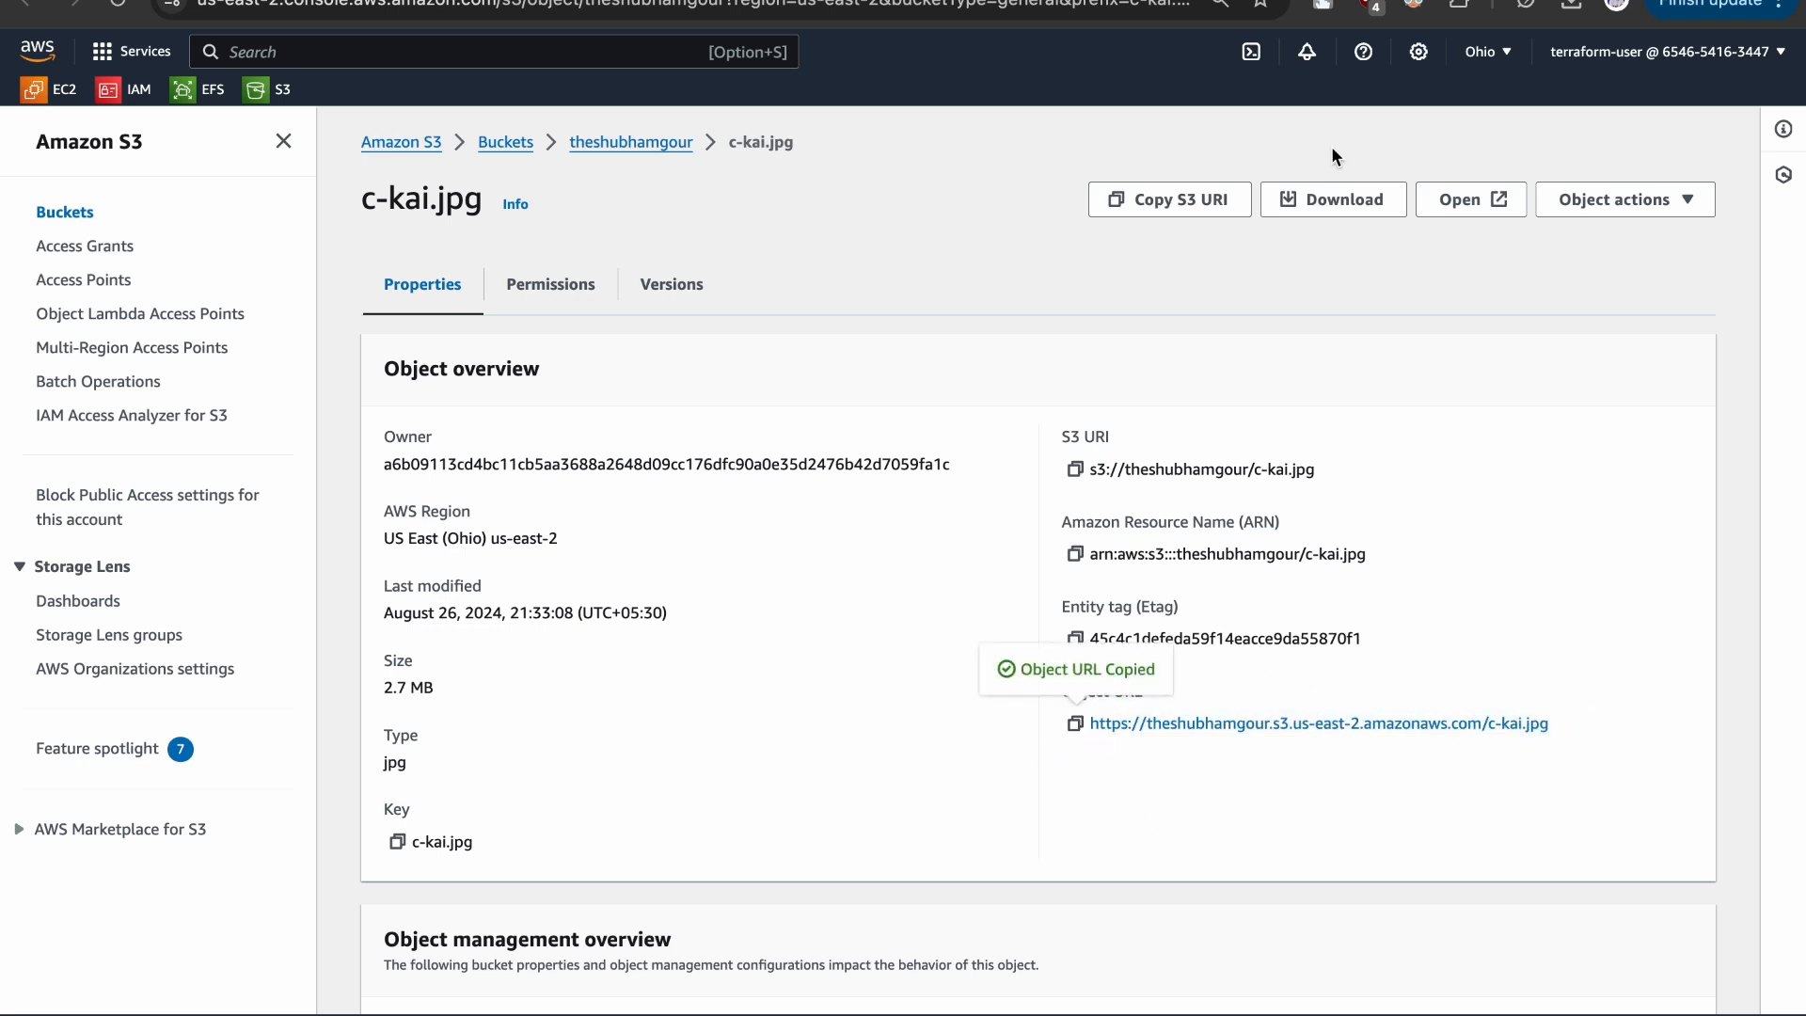
key("super+t")
key("super+v")
key("Return")
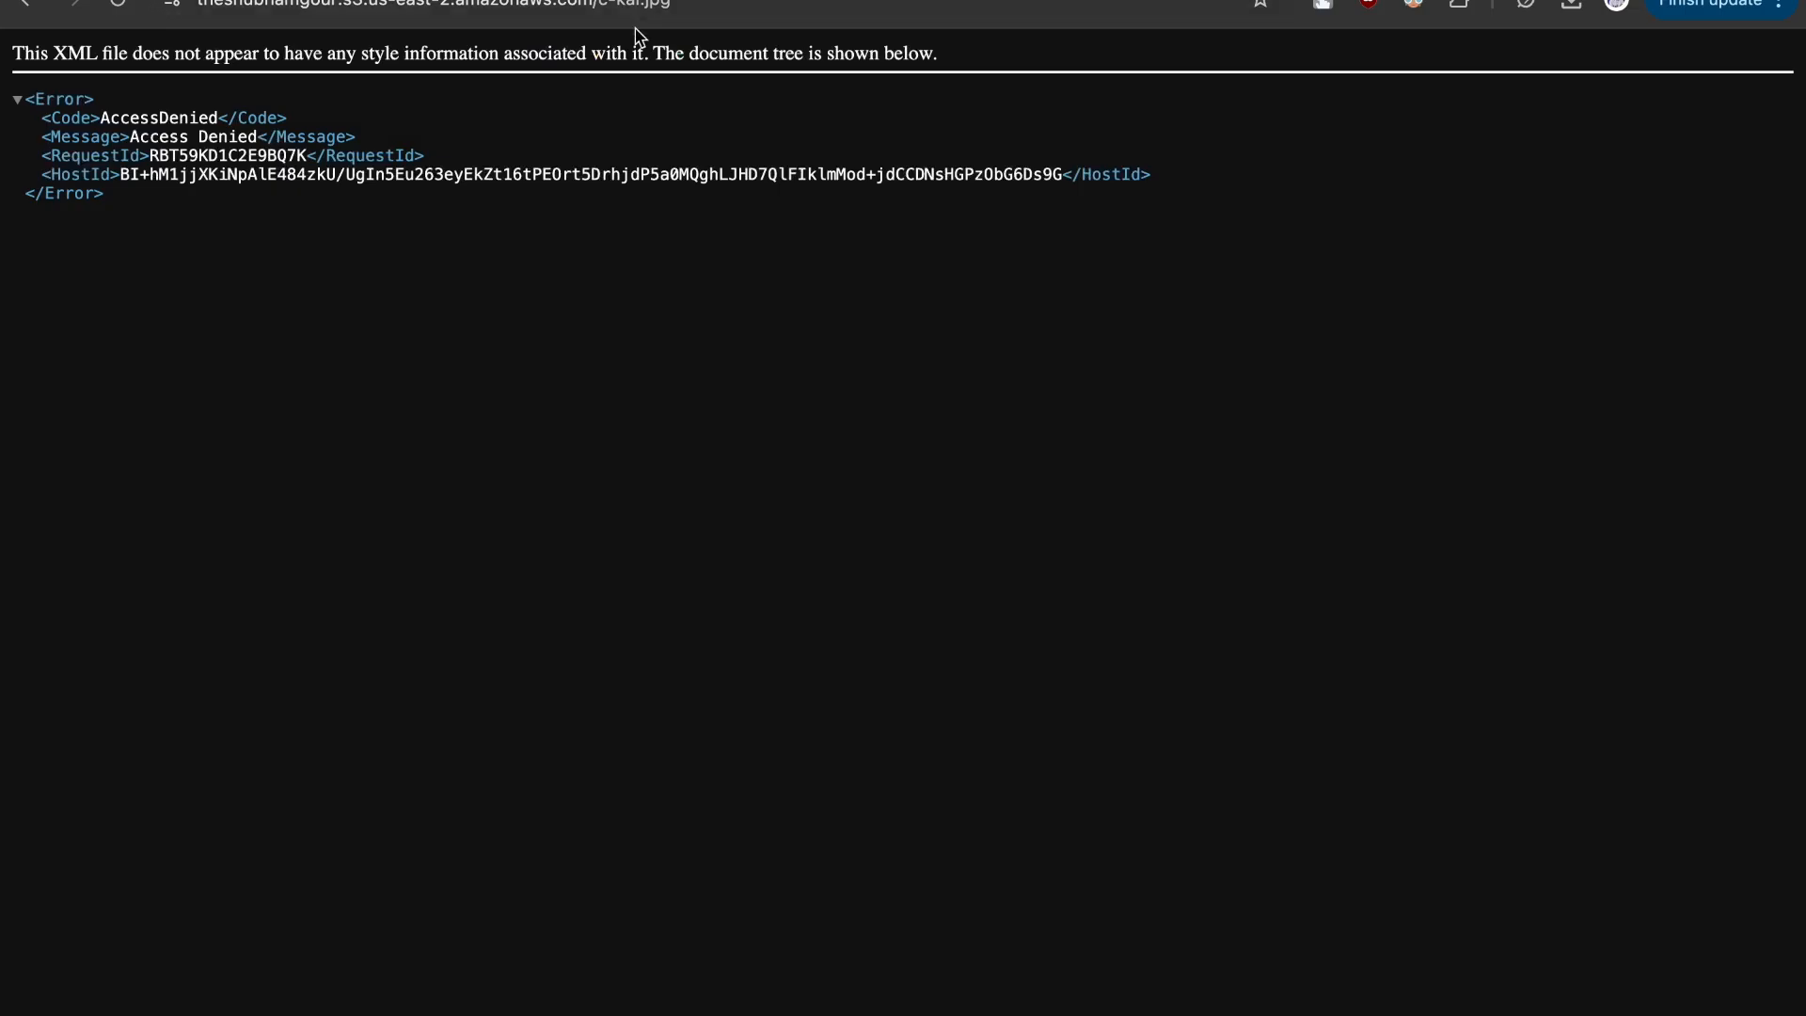
left_click_drag(102, 117, 214, 118)
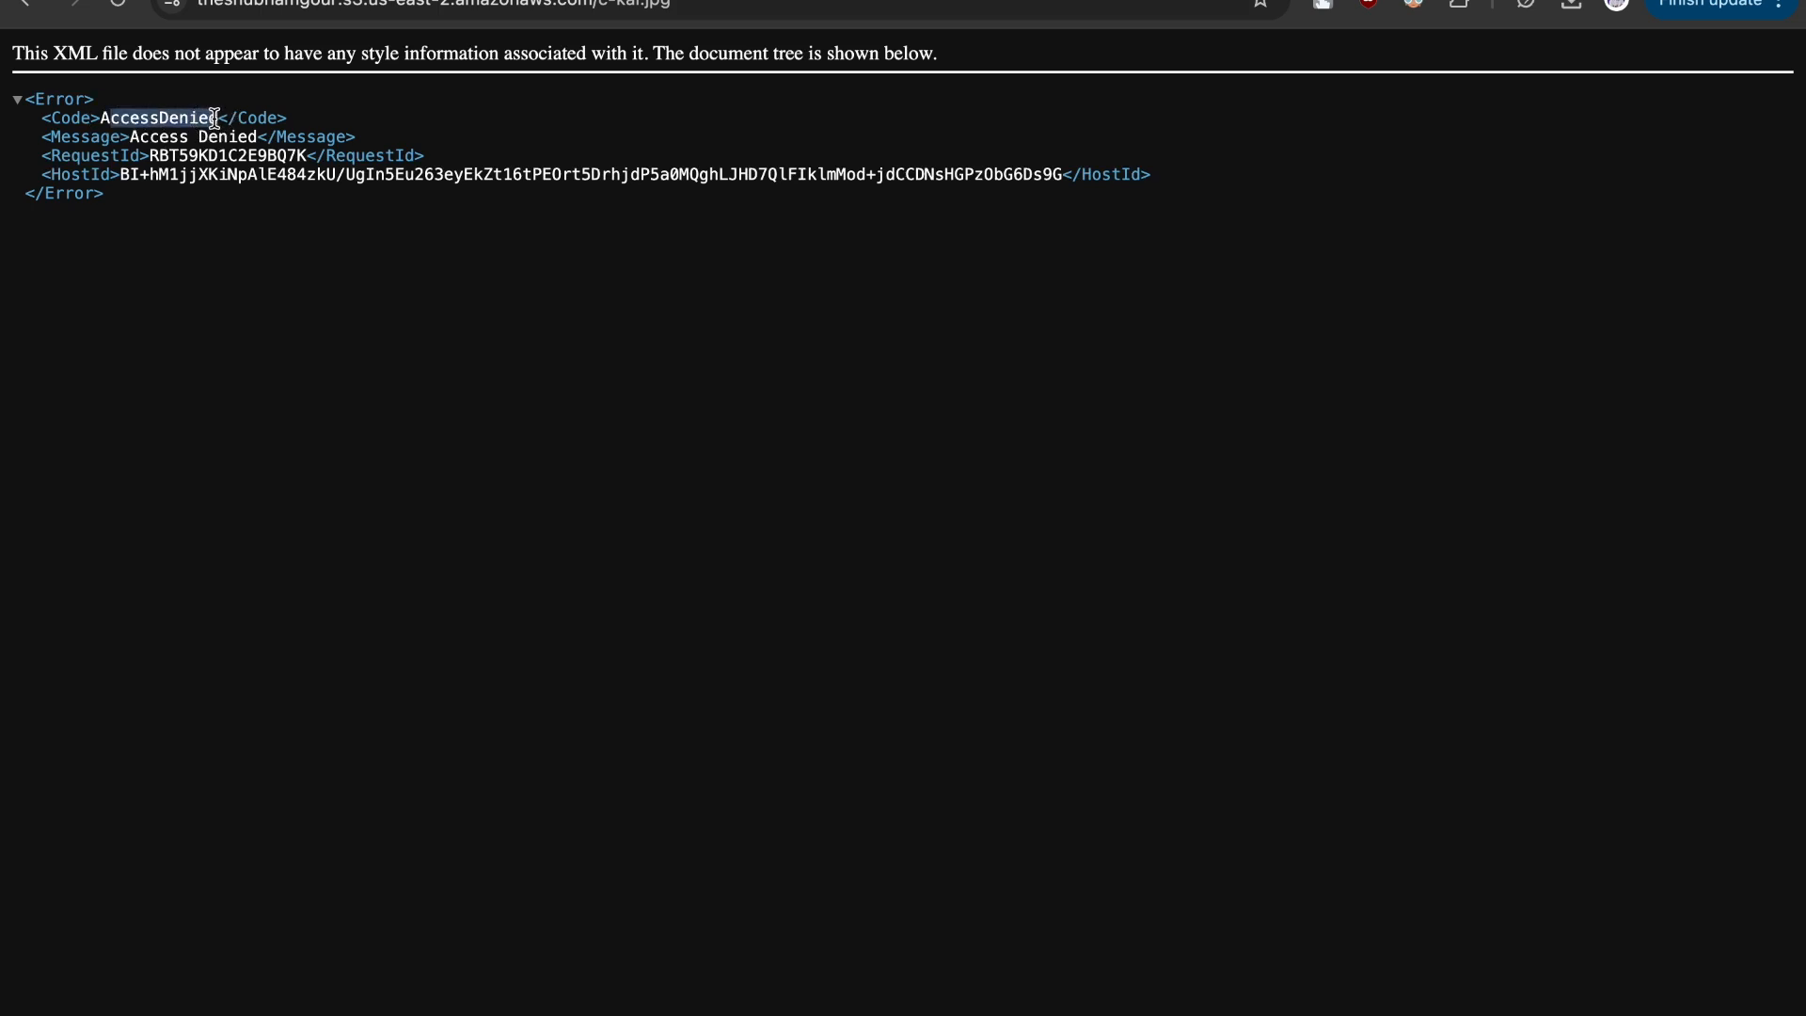
left_click(701, 8)
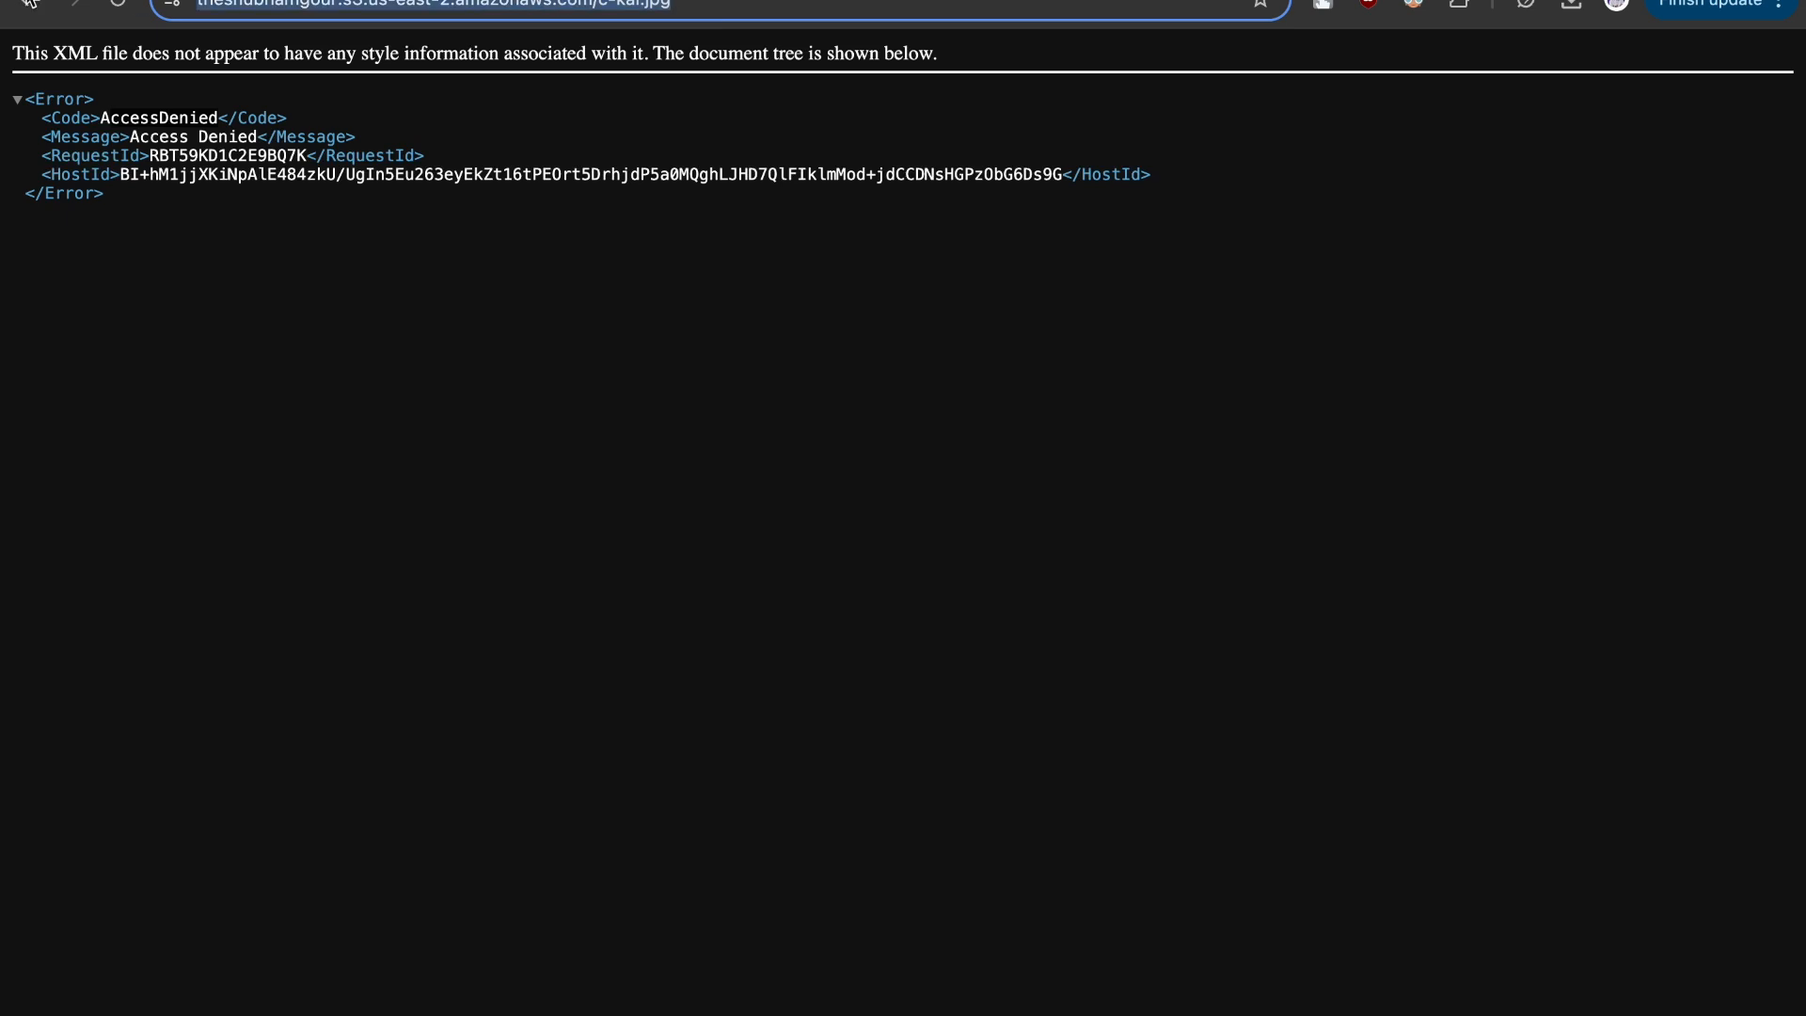
- Examine the bucket, service and region parts of the object URL, and return to the c-kai.jpg object details
left_click(276, 9)
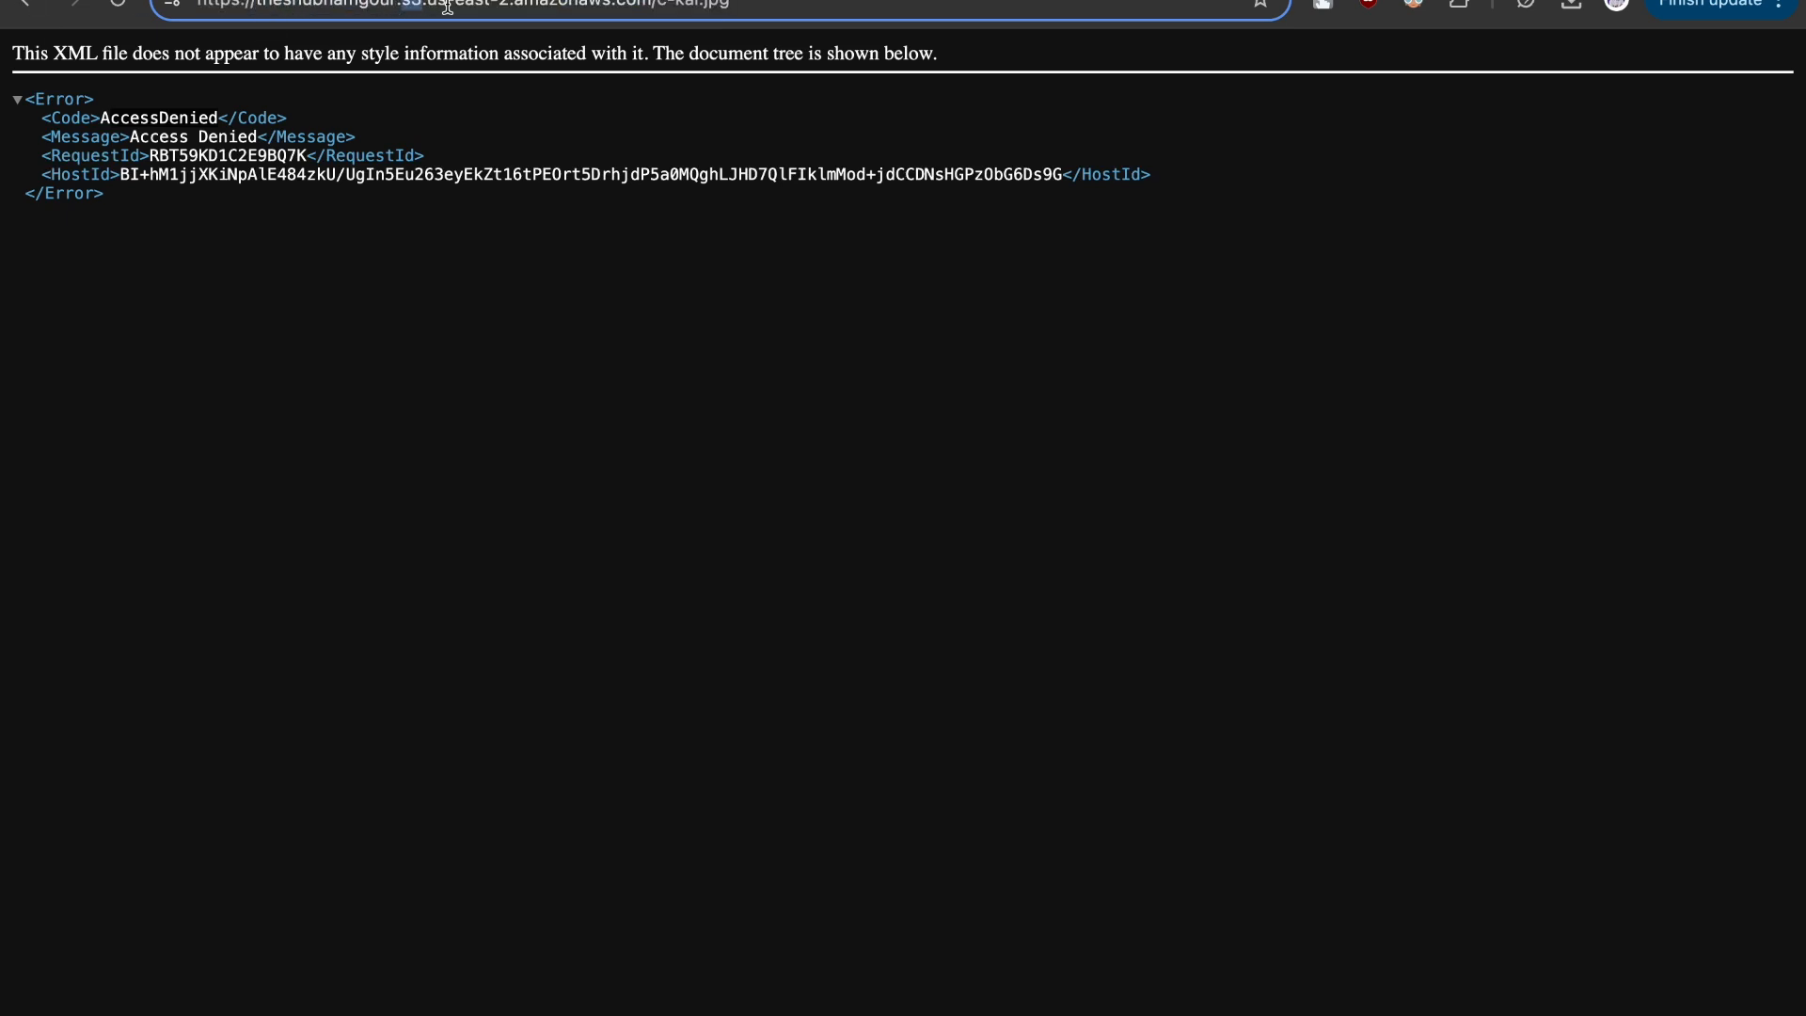
left_click_drag(436, 5, 755, 8)
left_click(757, 8)
key("ctrl+shift+Tab")
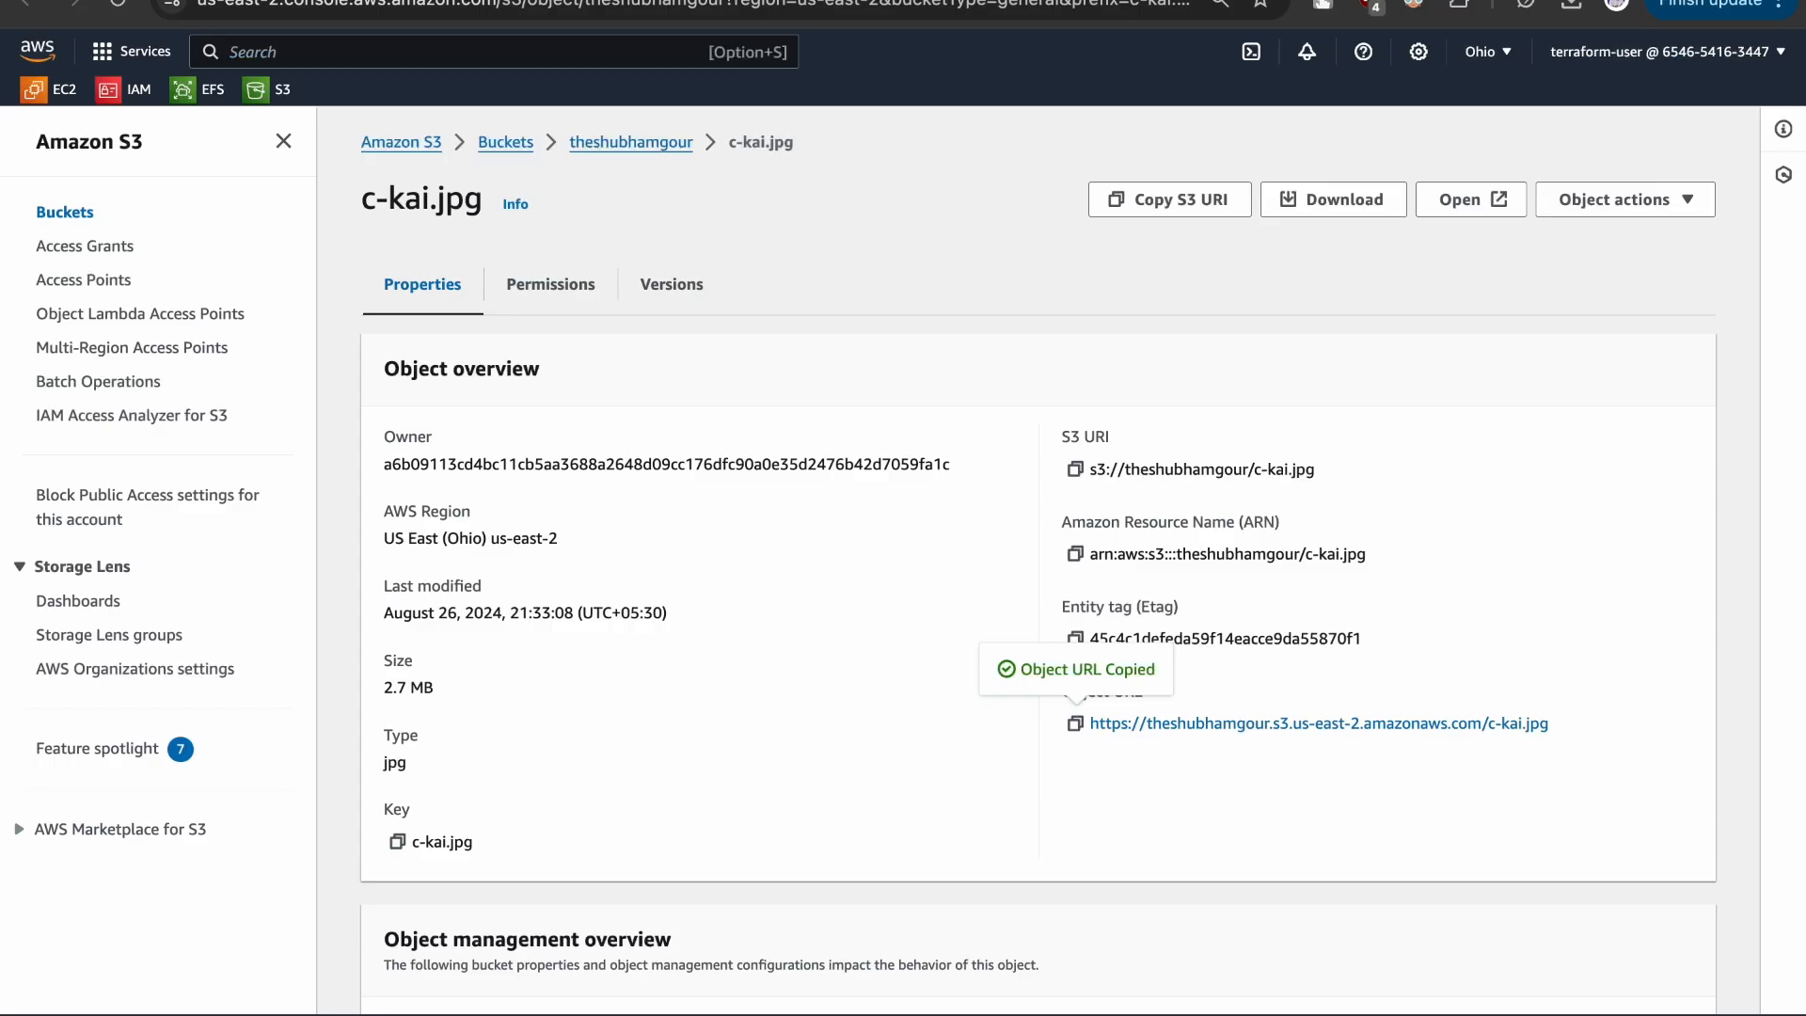
- Review the properties of c-kai.jpg and check the access control list in its permissions
scroll(931, 302, "down", 10)
scroll(931, 301, "up", 10)
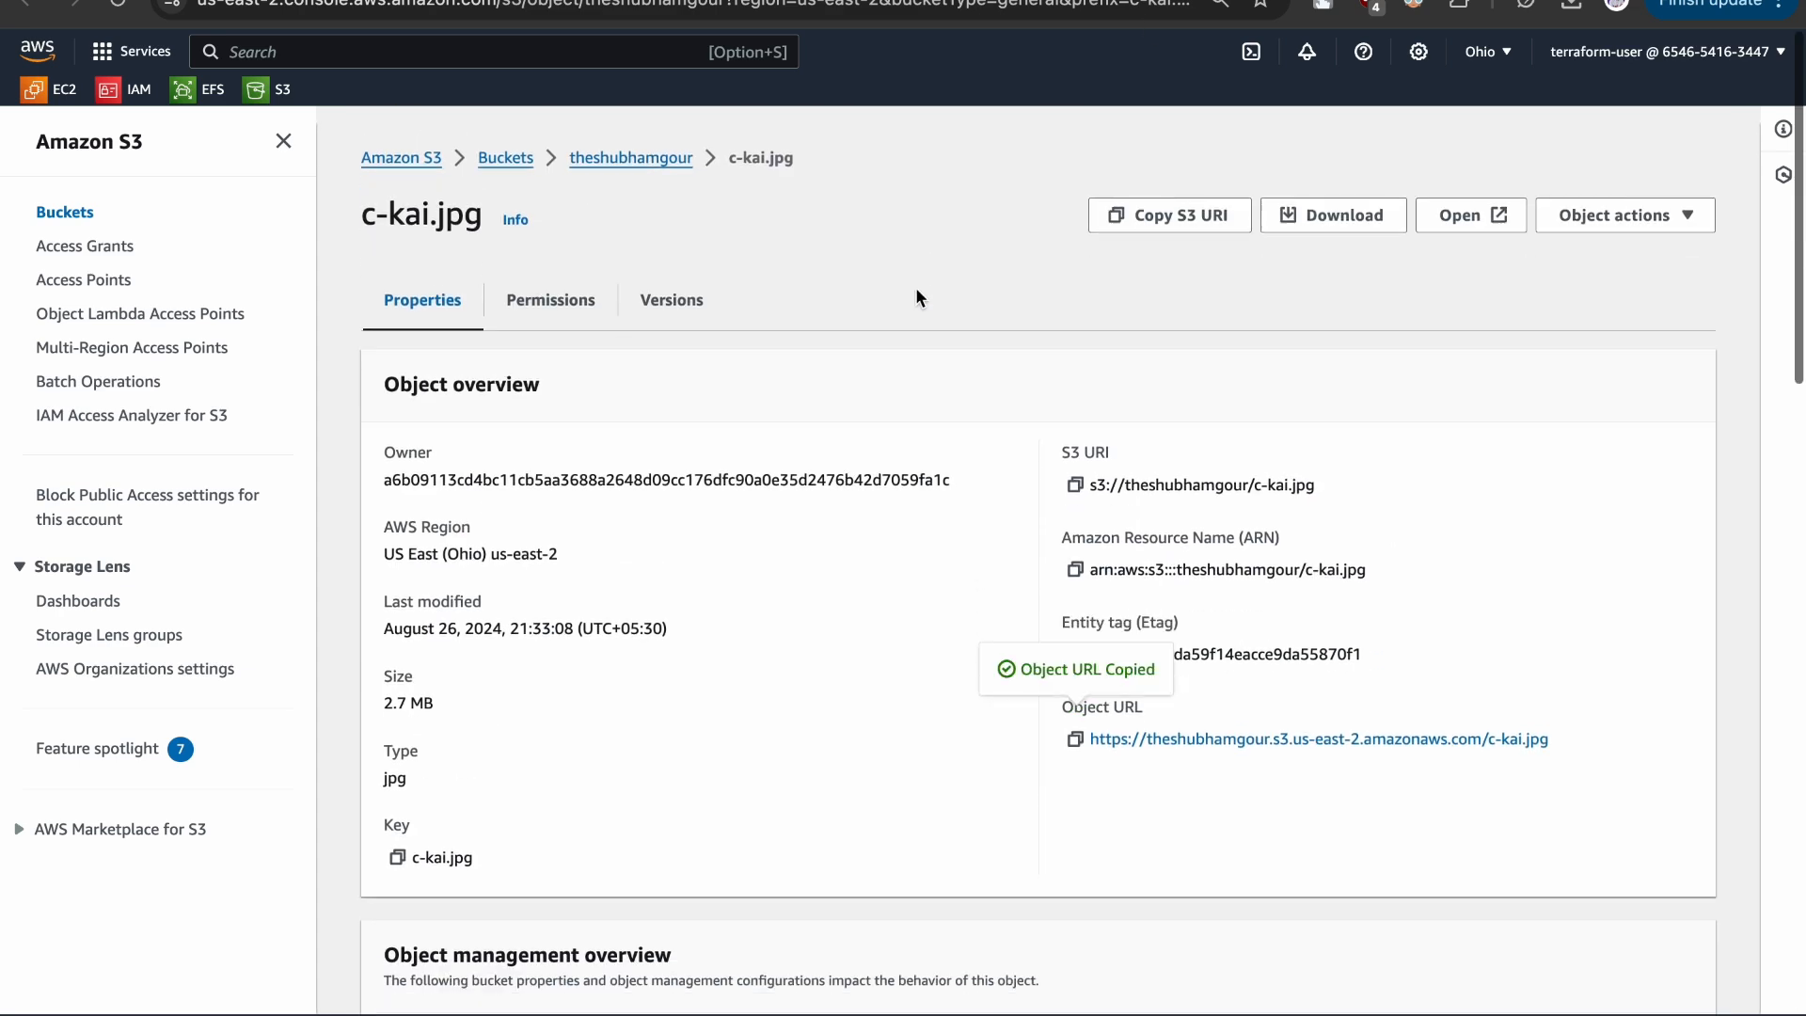
left_click(533, 294)
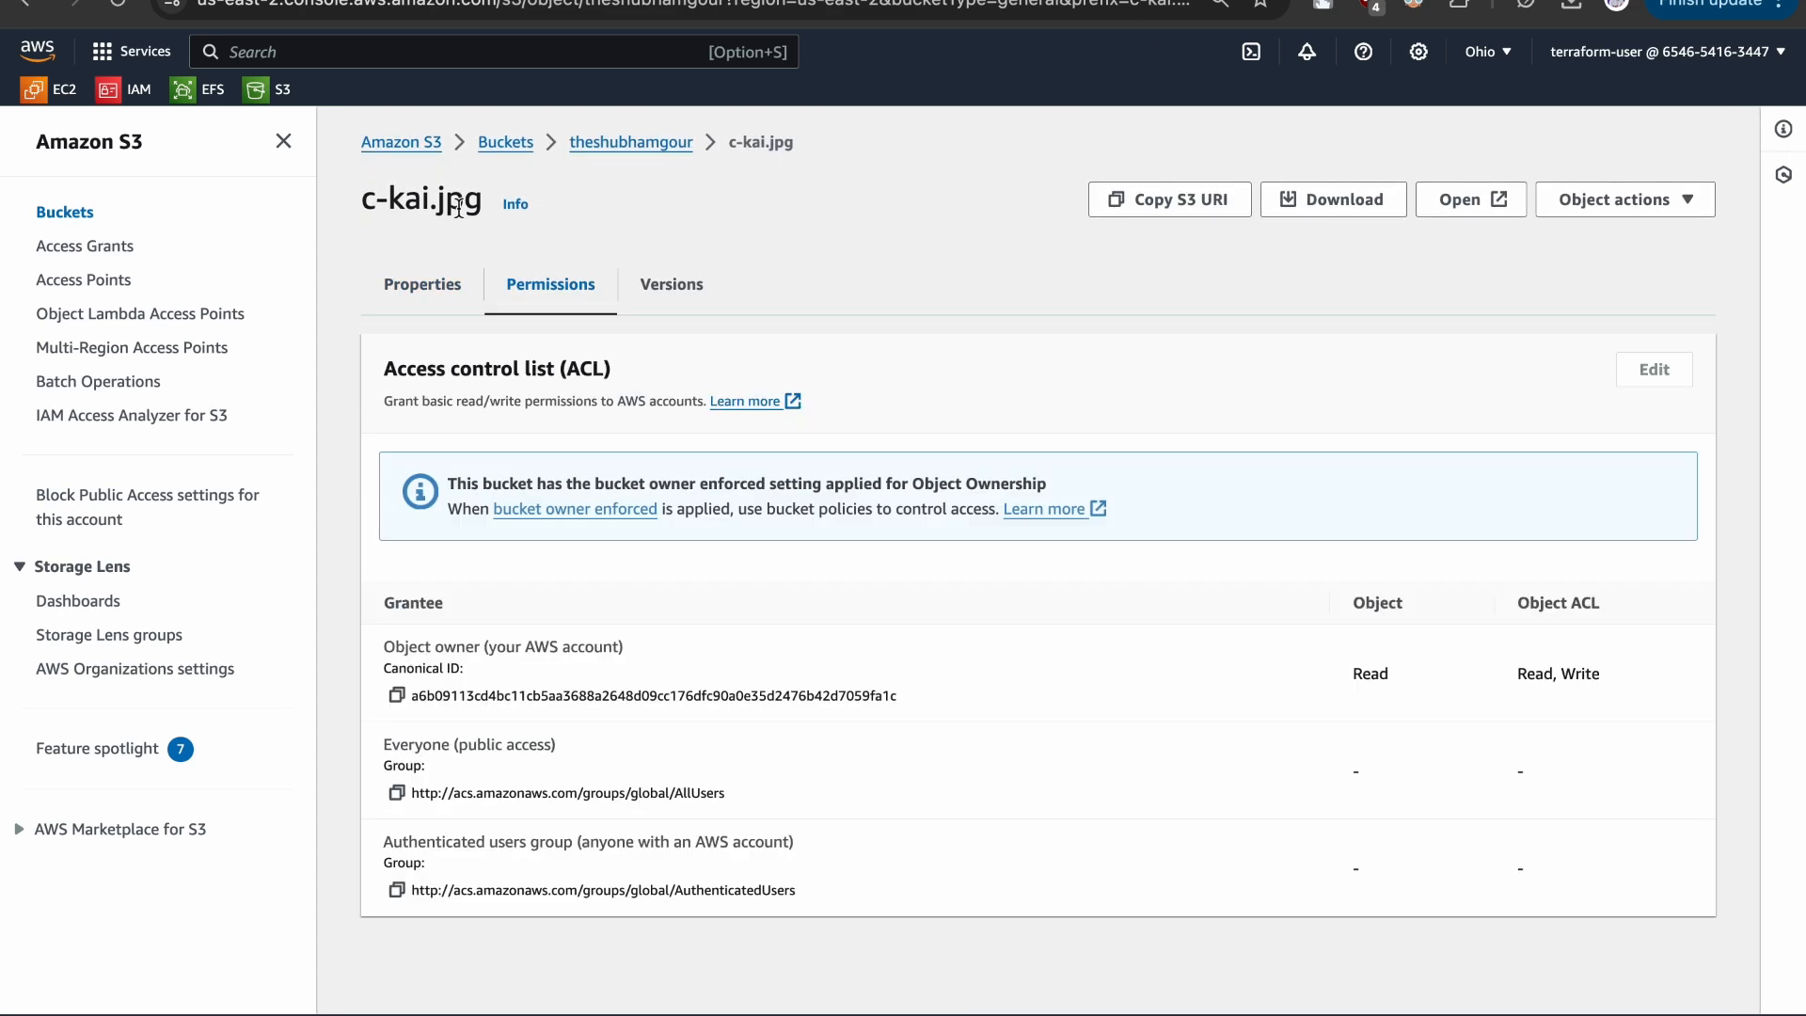
- In the bucket's permissions, turn off Block all public access and approve the change by entering "confirm"
left_click(585, 141)
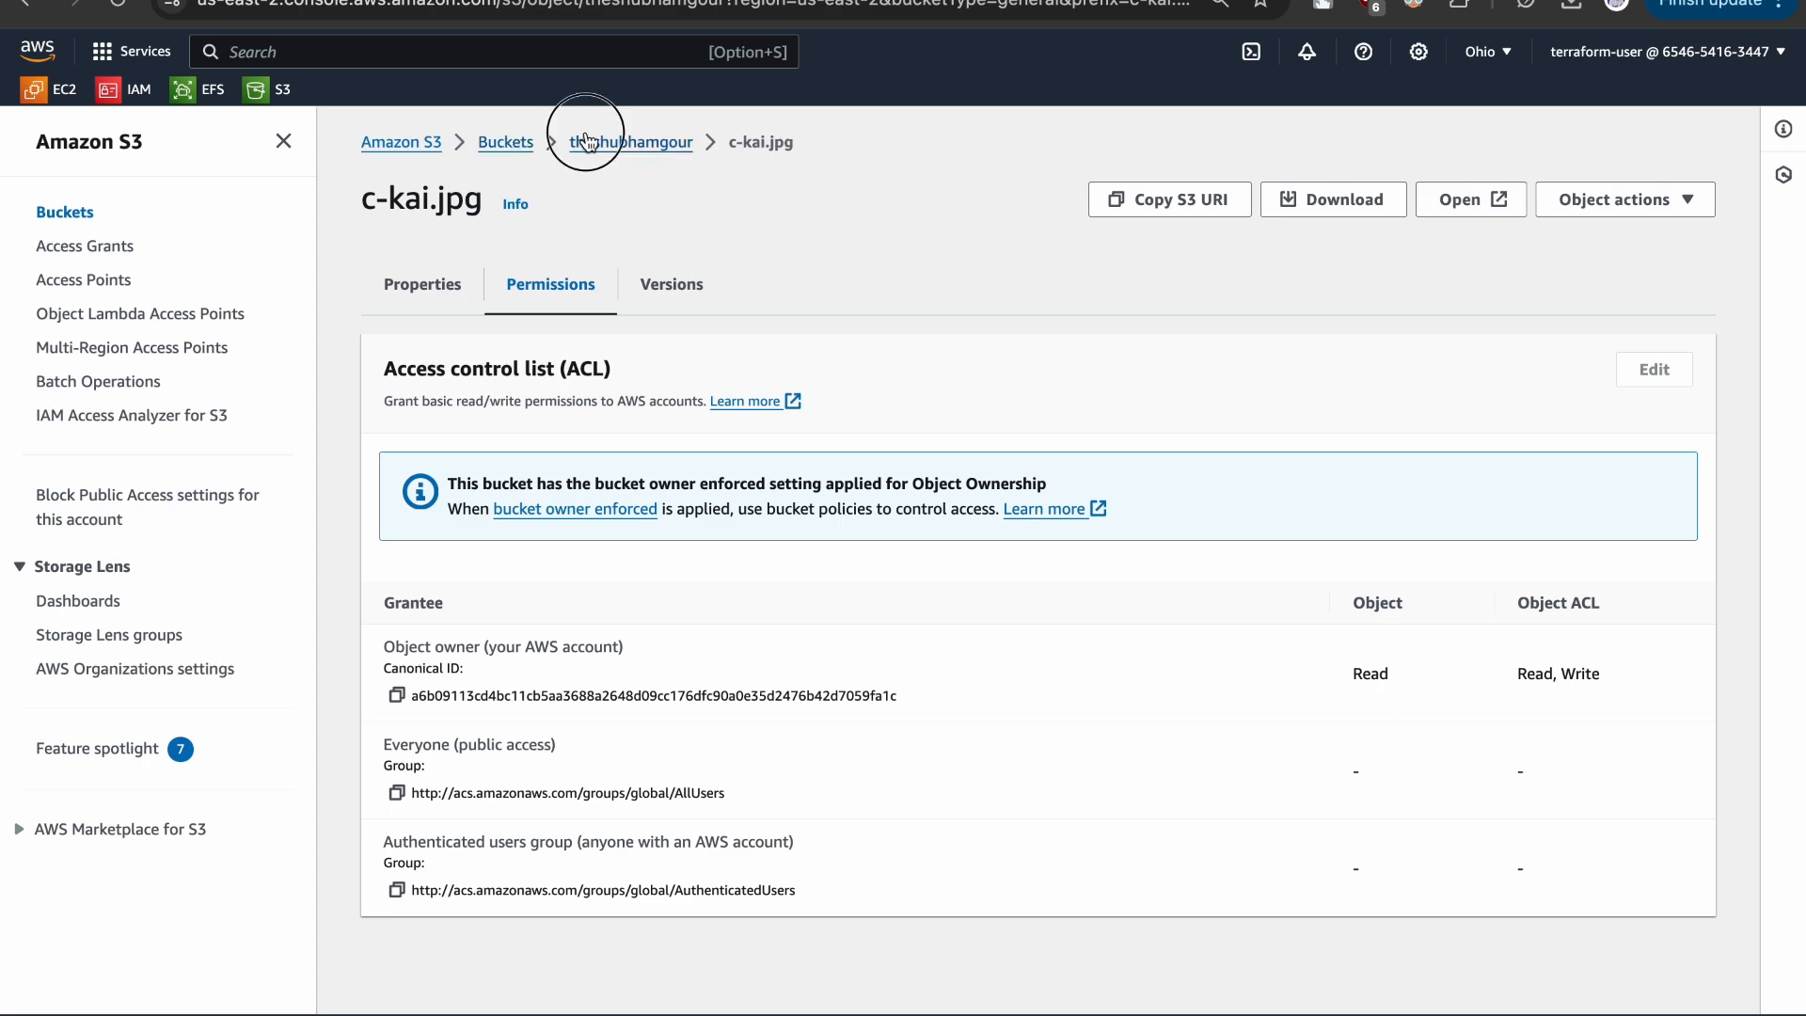
left_click(612, 290)
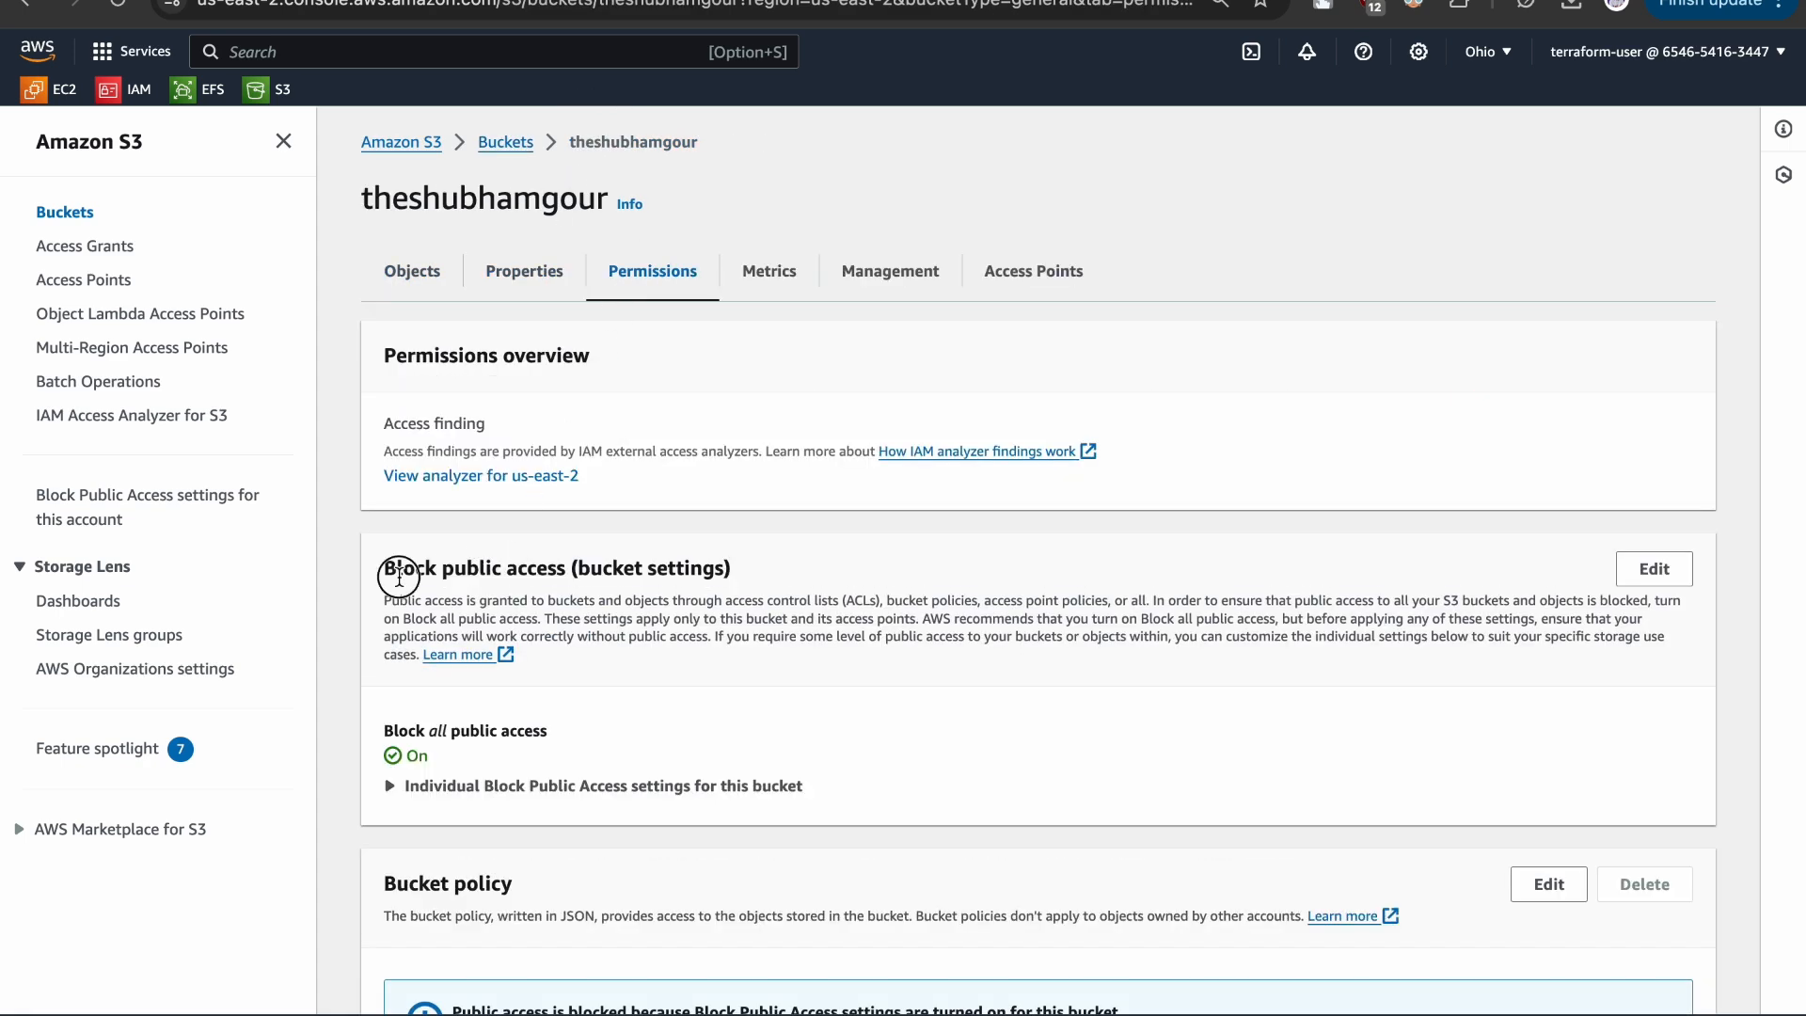
left_click_drag(378, 731, 742, 735)
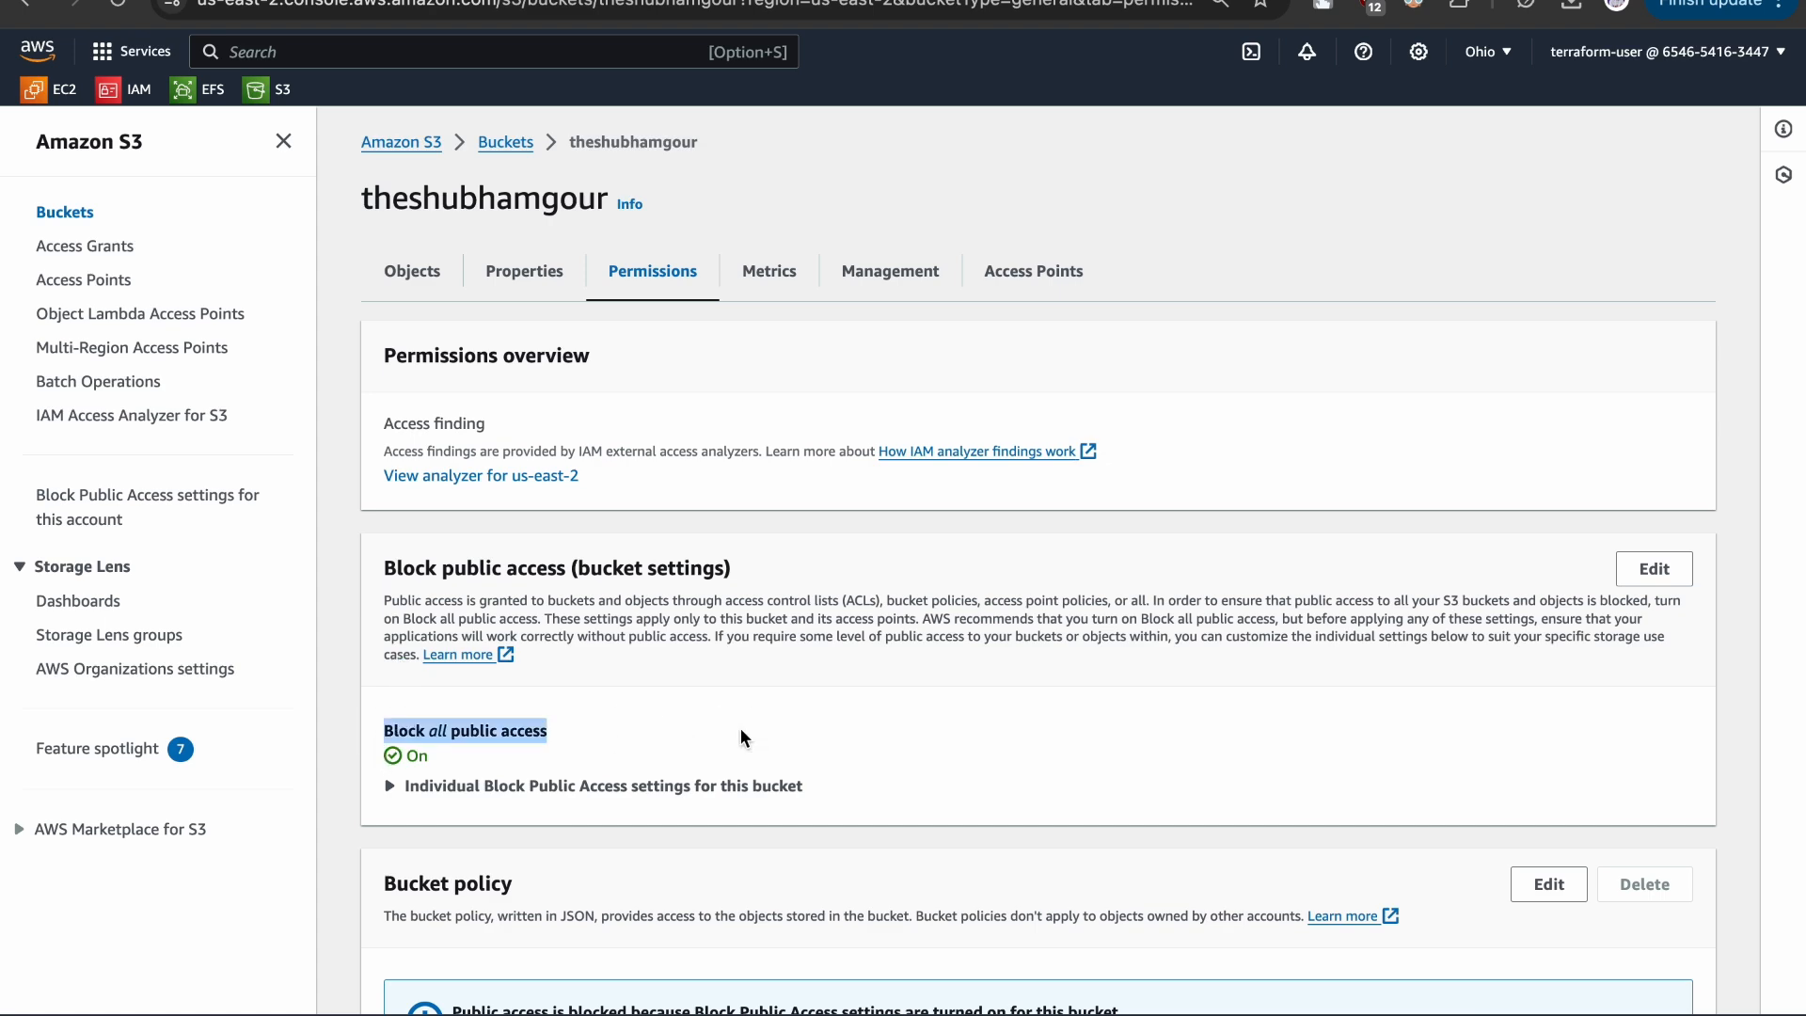
left_click(1627, 575)
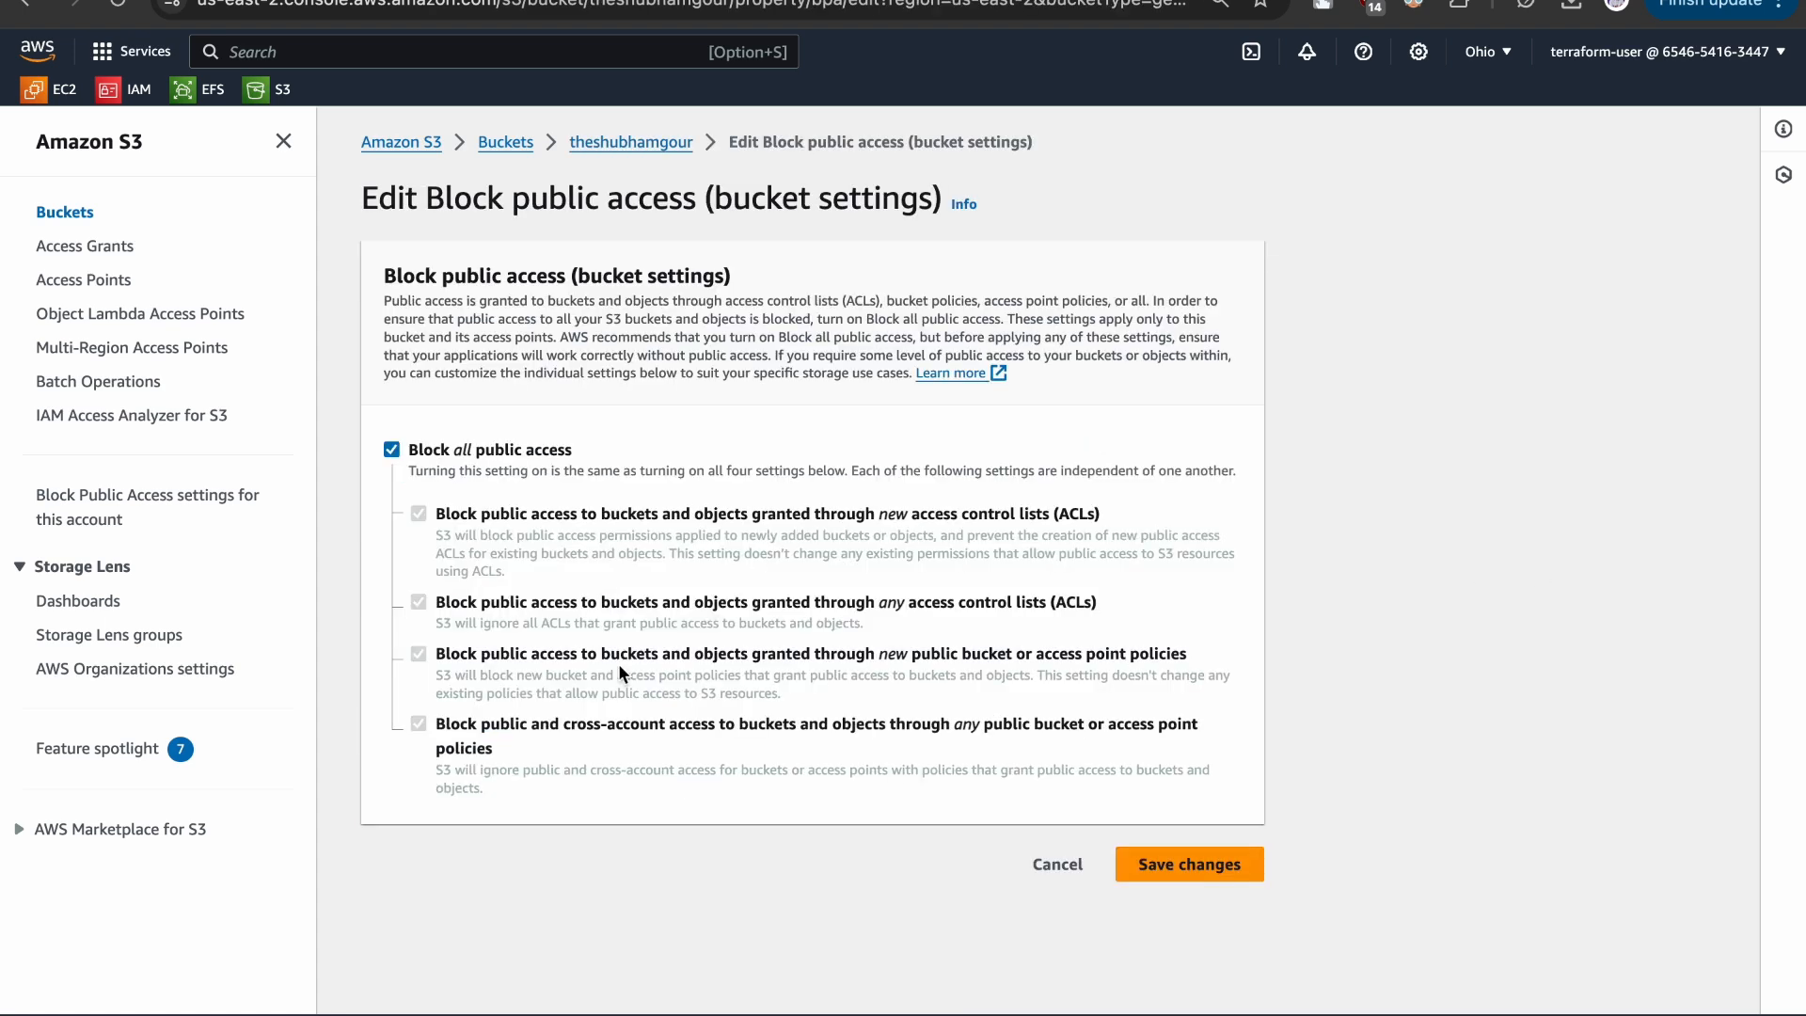
left_click(391, 446)
left_click(1228, 867)
left_click(634, 618)
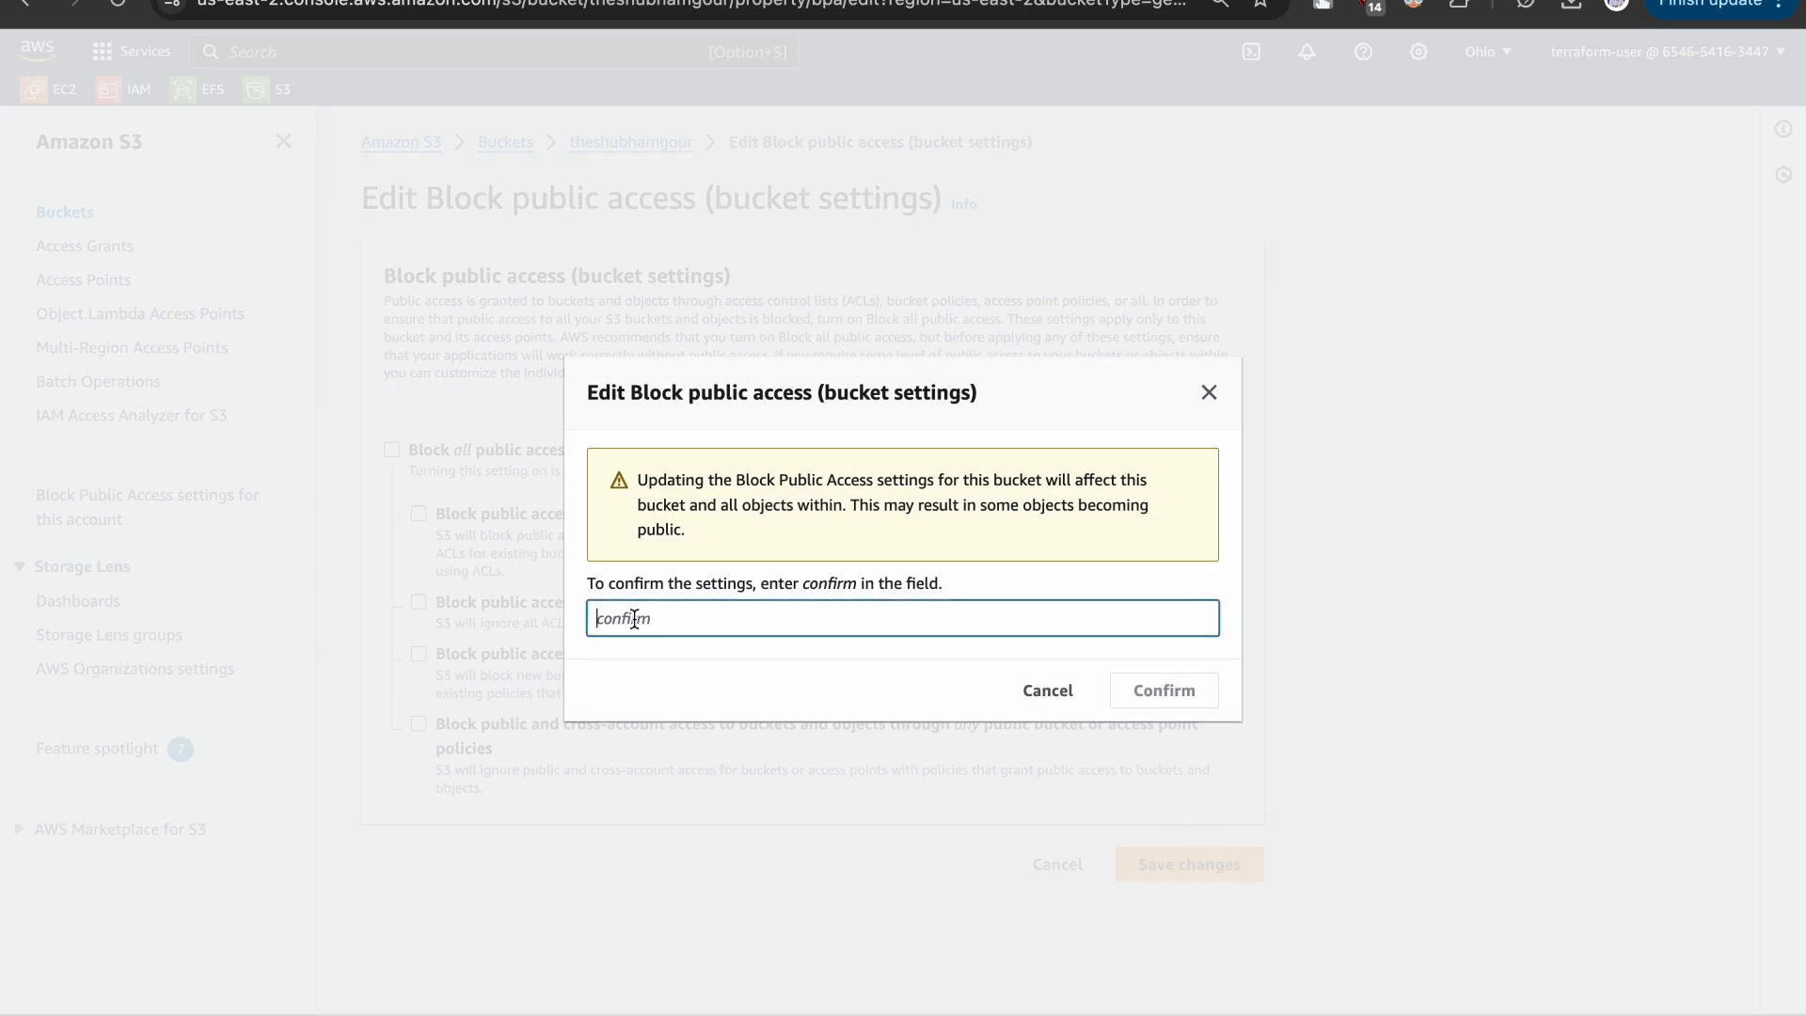
type("confirm")
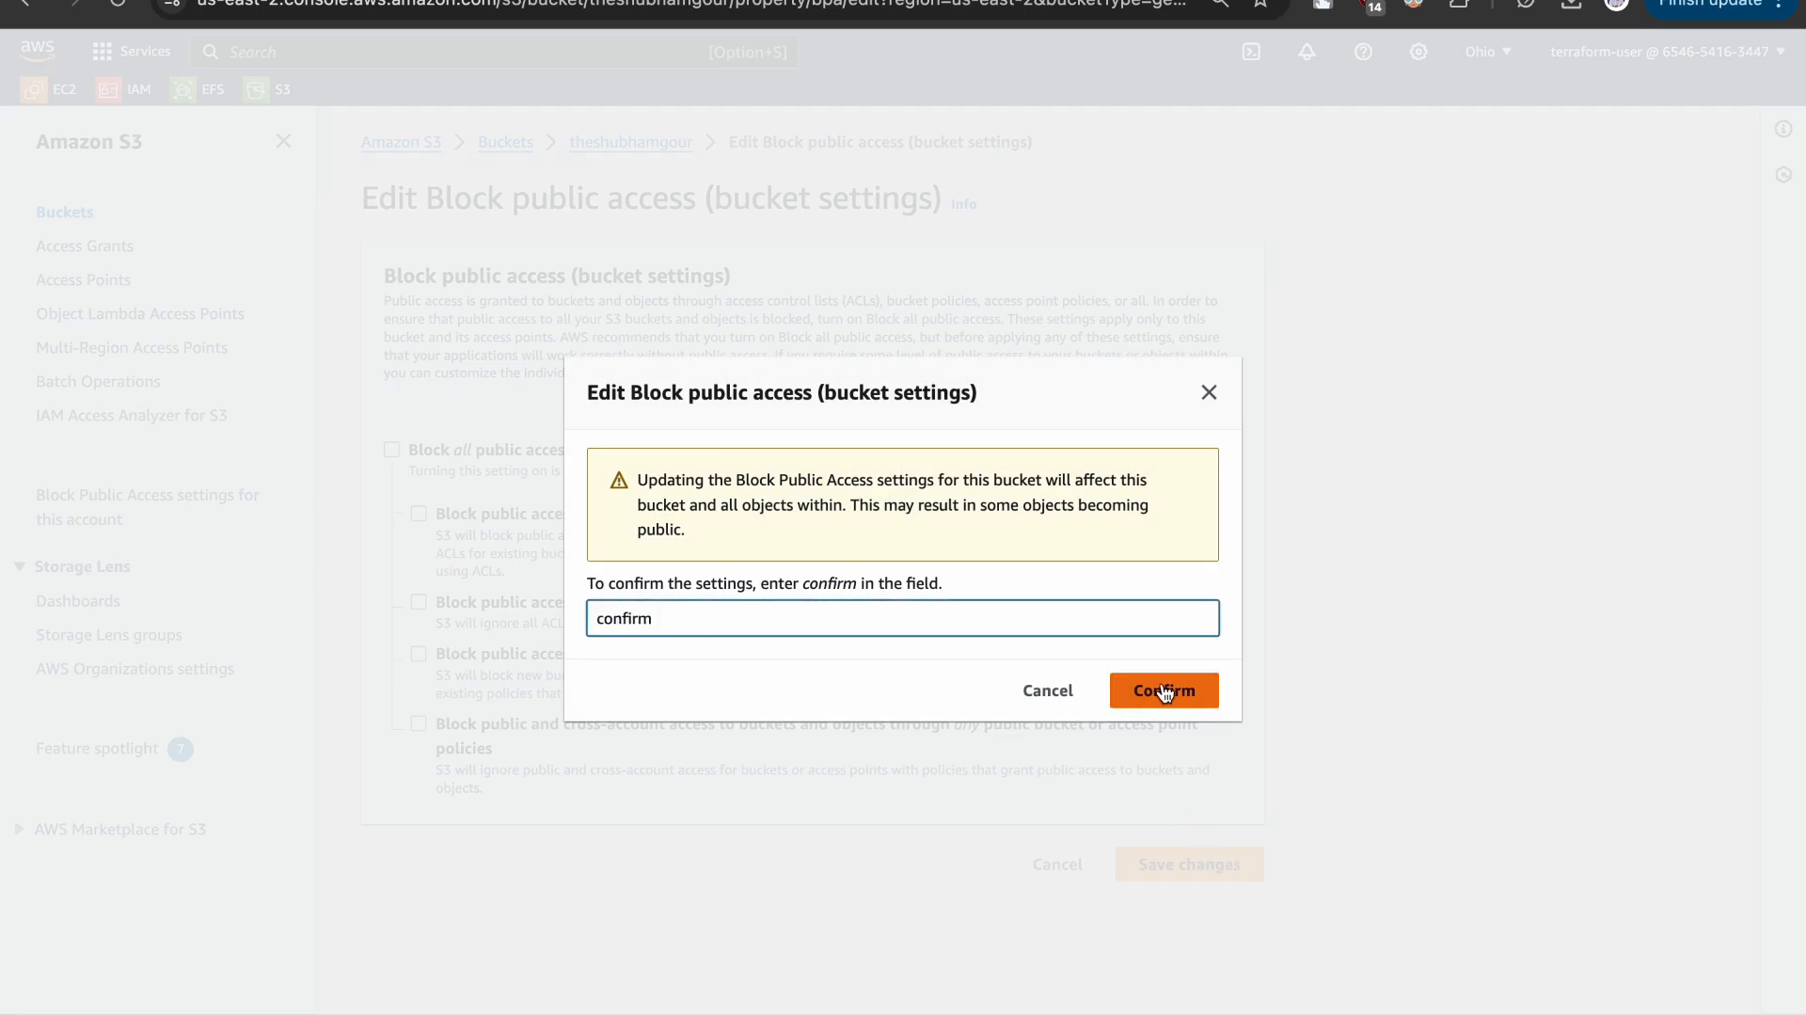
left_click(1163, 690)
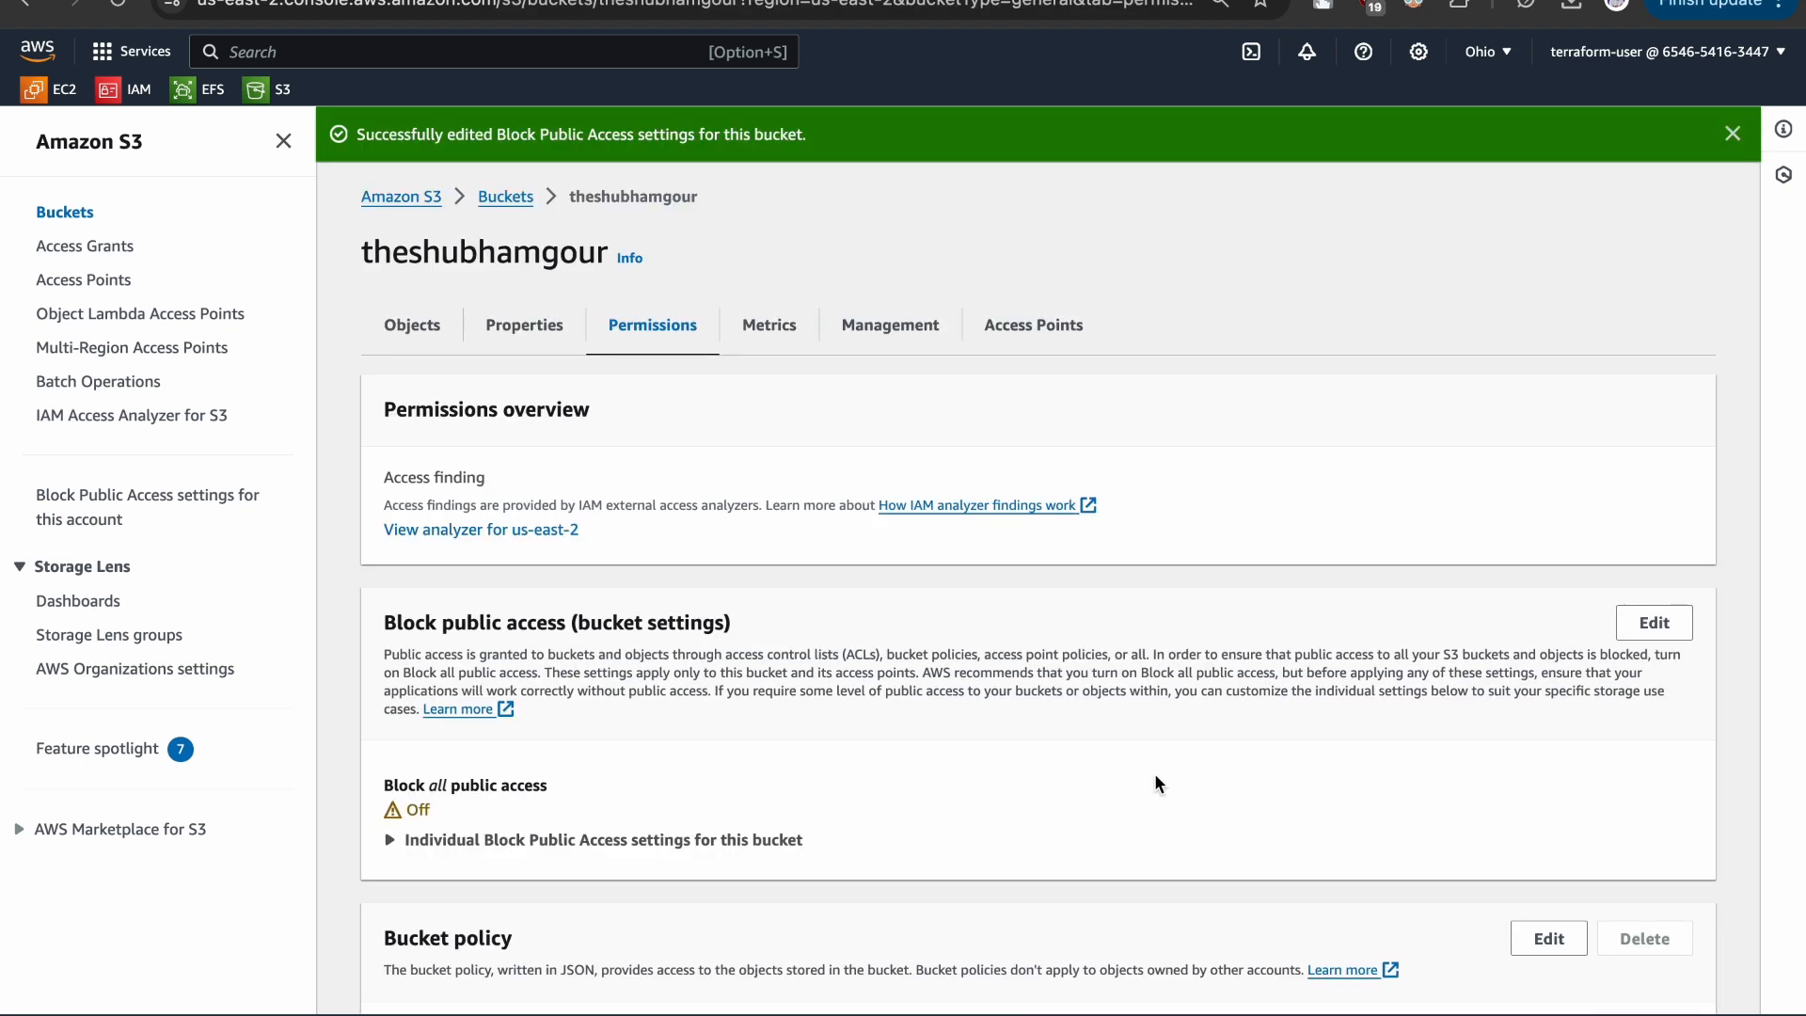
- Check the bucket's Block all public access status and reload the object URL of c-kai.jpg to test public access
scroll(860, 681, "down", 3)
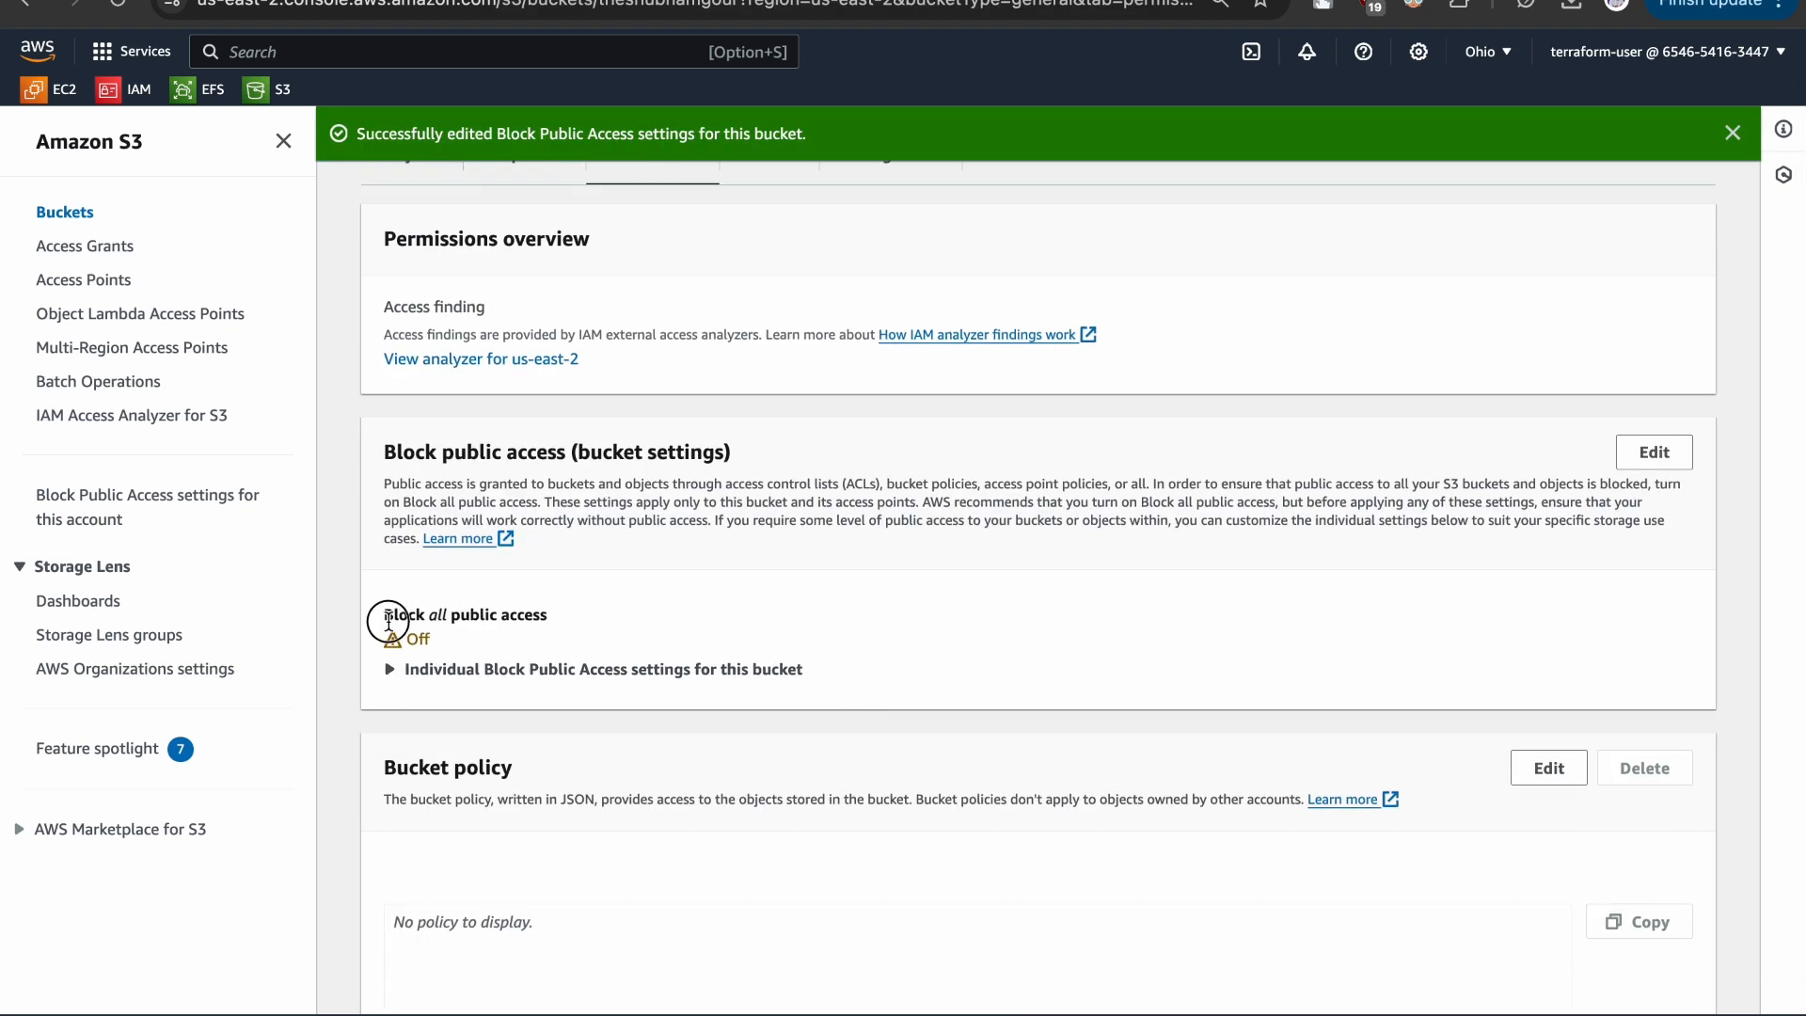
left_click_drag(383, 615, 621, 624)
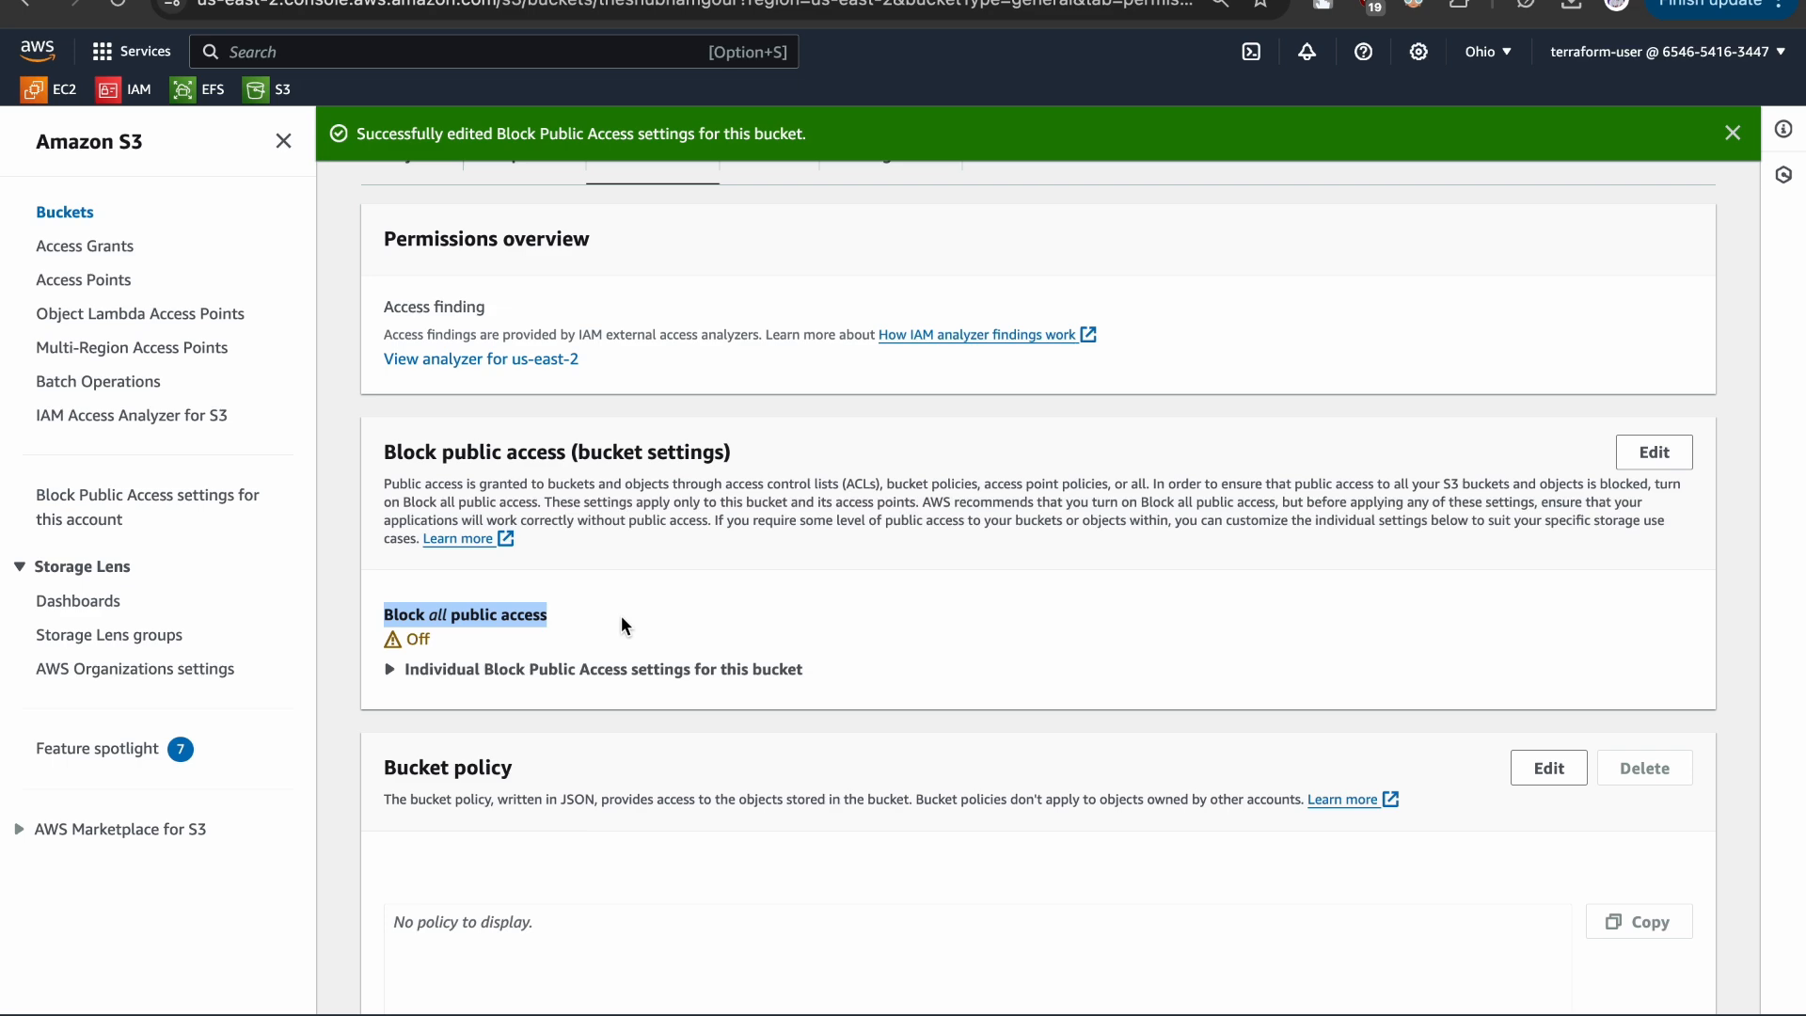
left_click(621, 625)
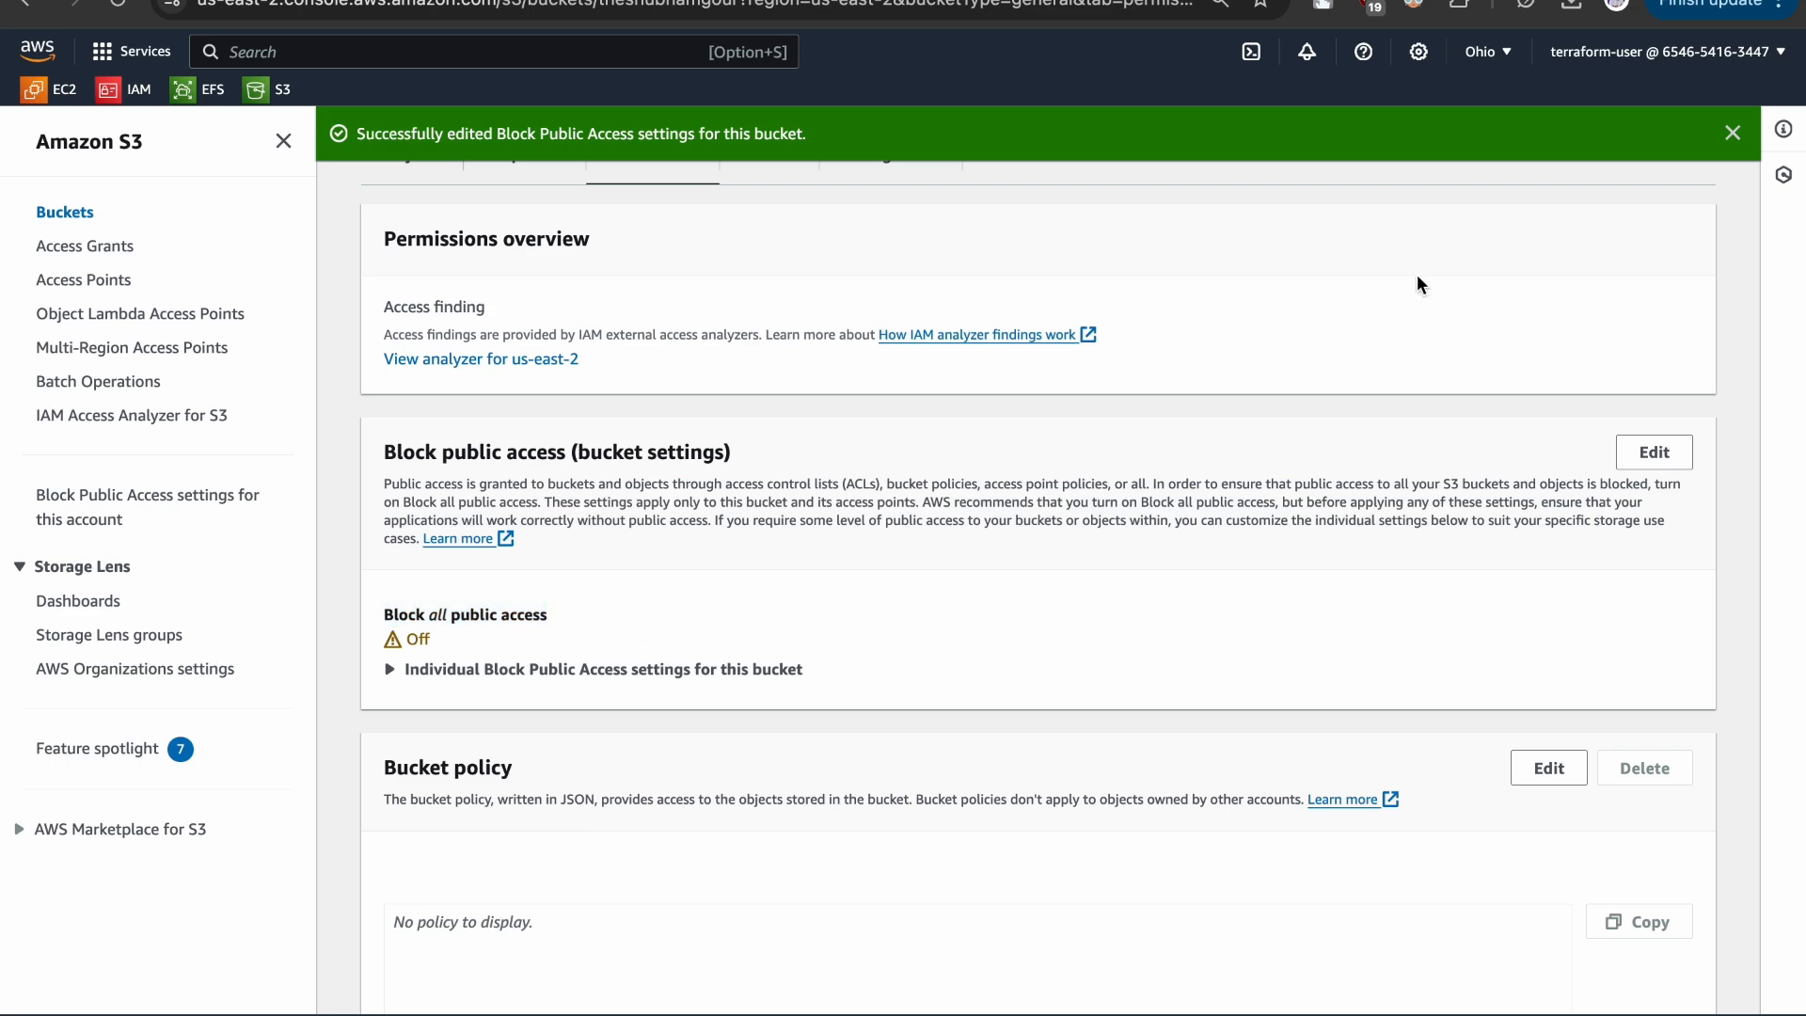
left_click(1505, 0)
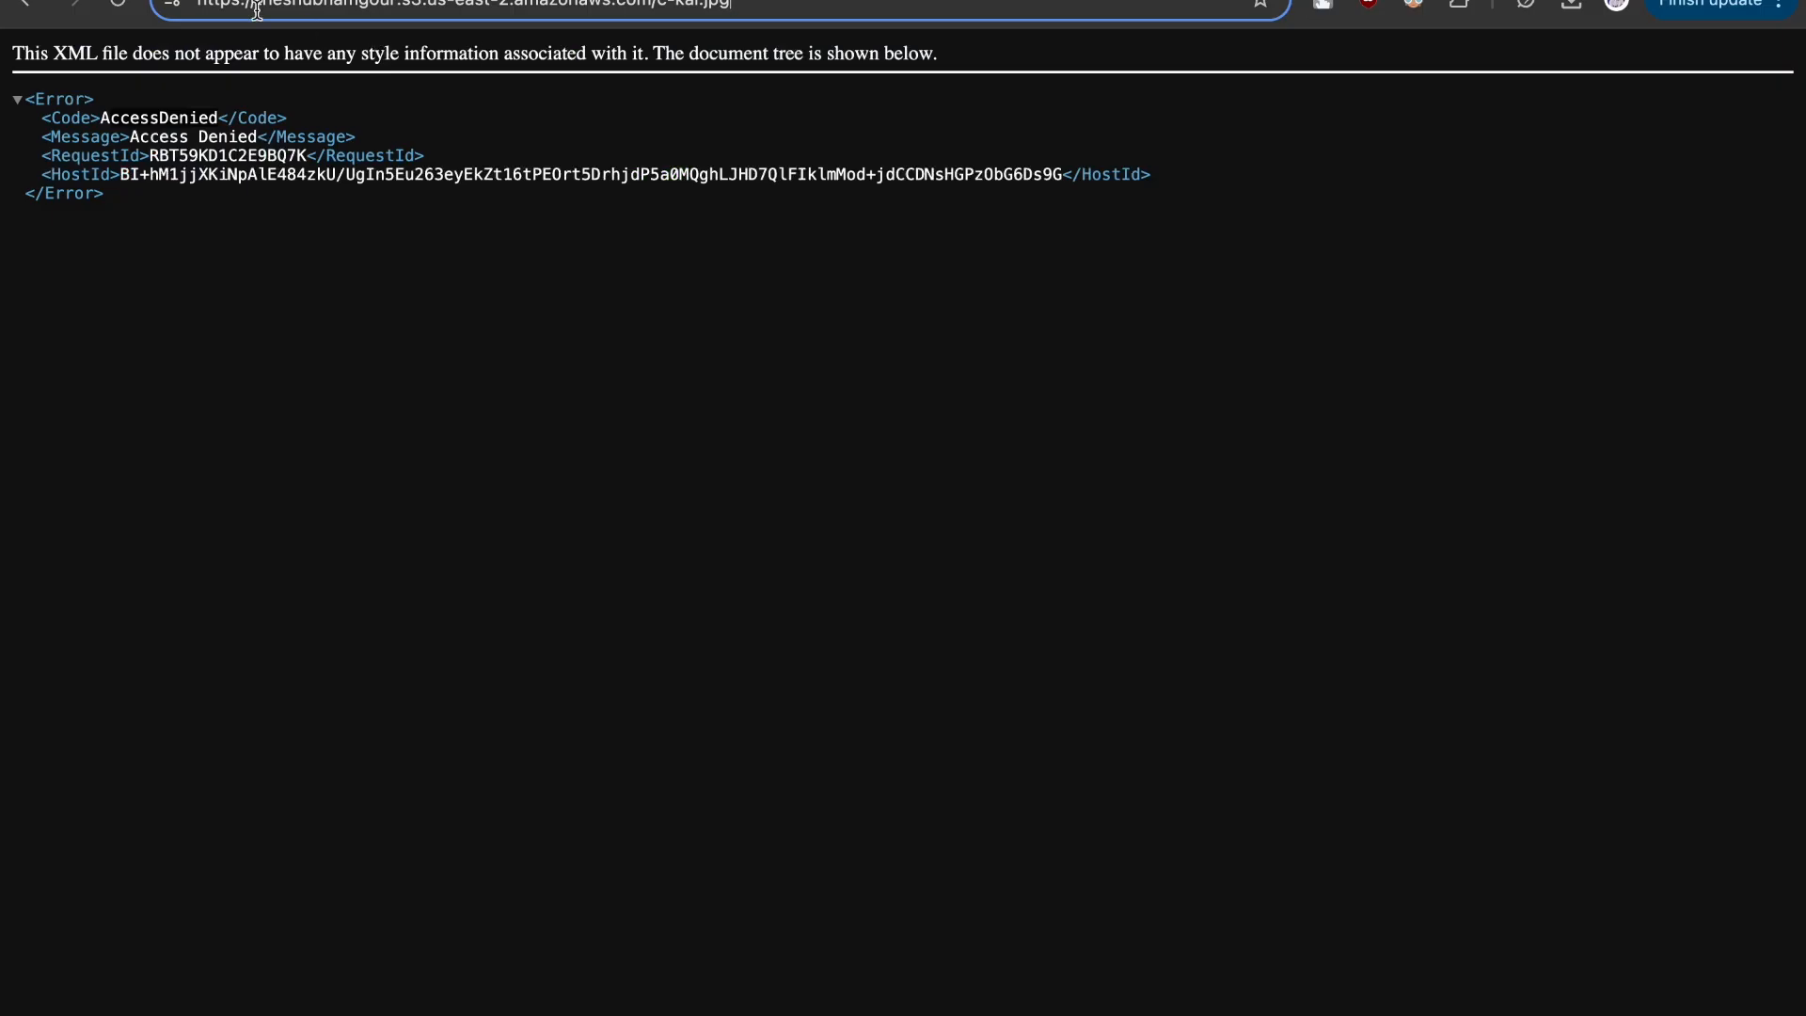
left_click(125, 10)
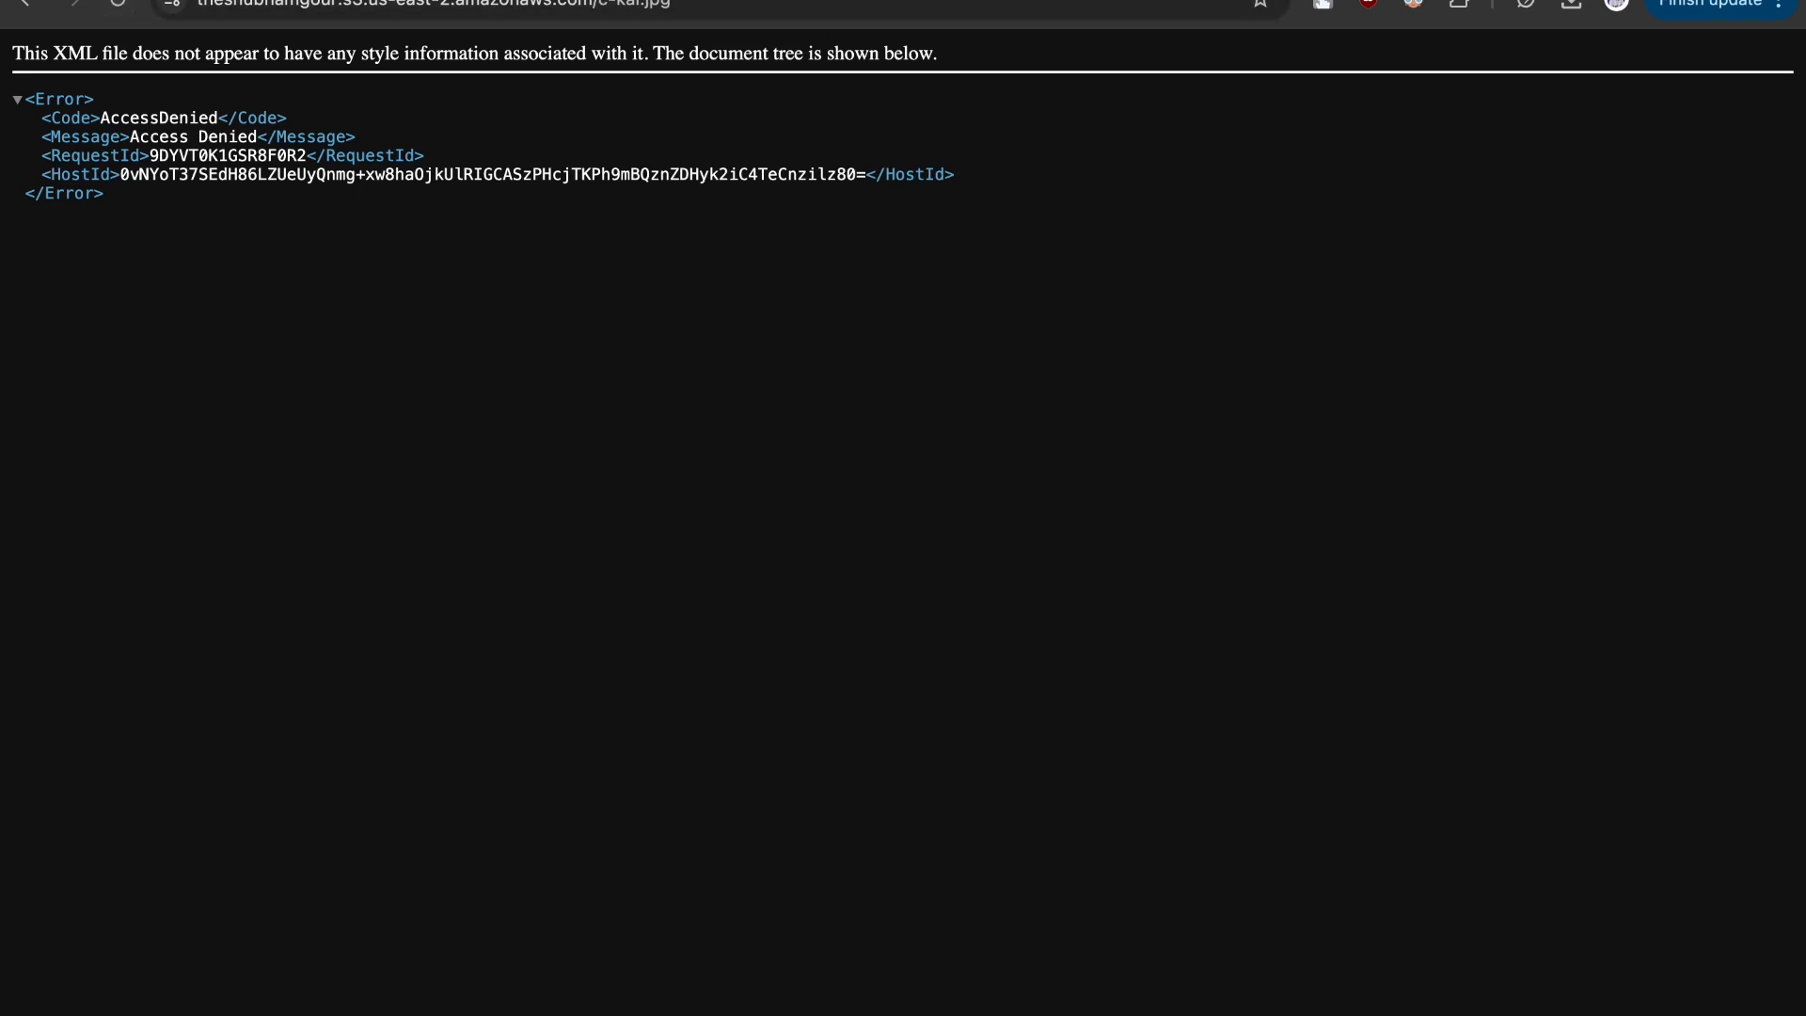
- Return to the bucket's permissions and open the bucket policy for editing
key("ctrl+shift+Tab")
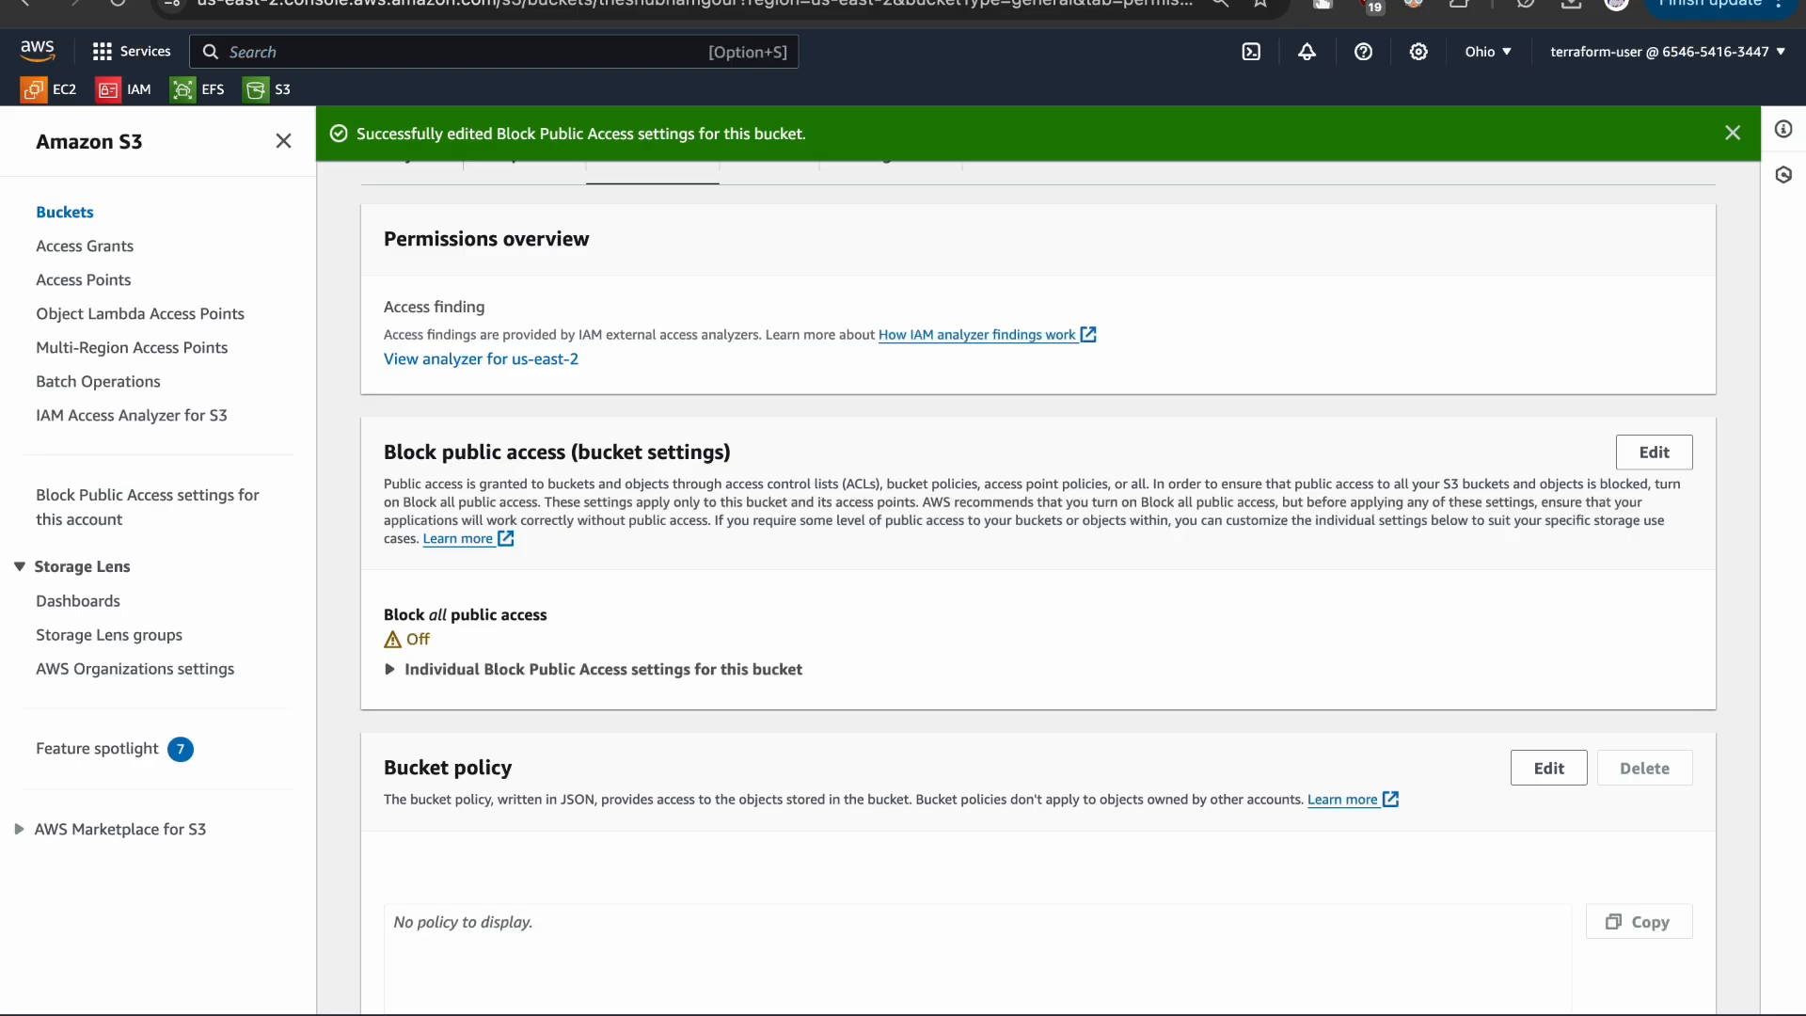
scroll(1183, 808, "down", 3)
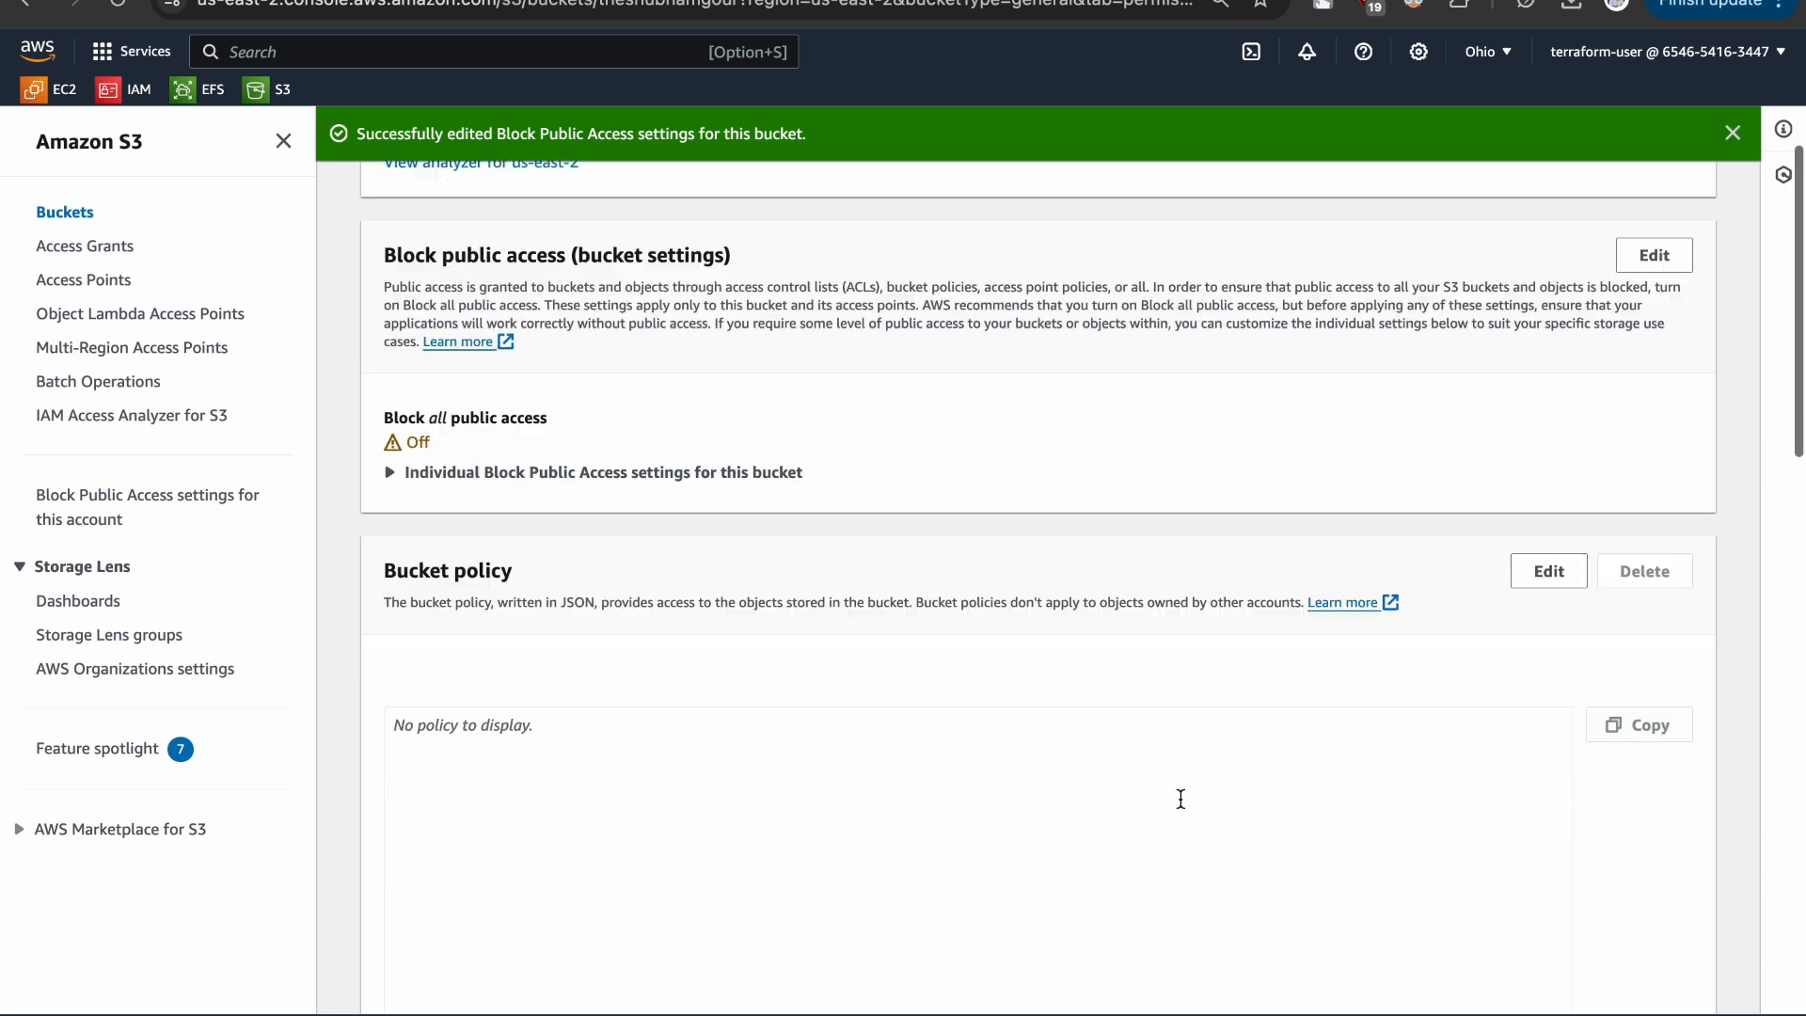
left_click(1549, 567)
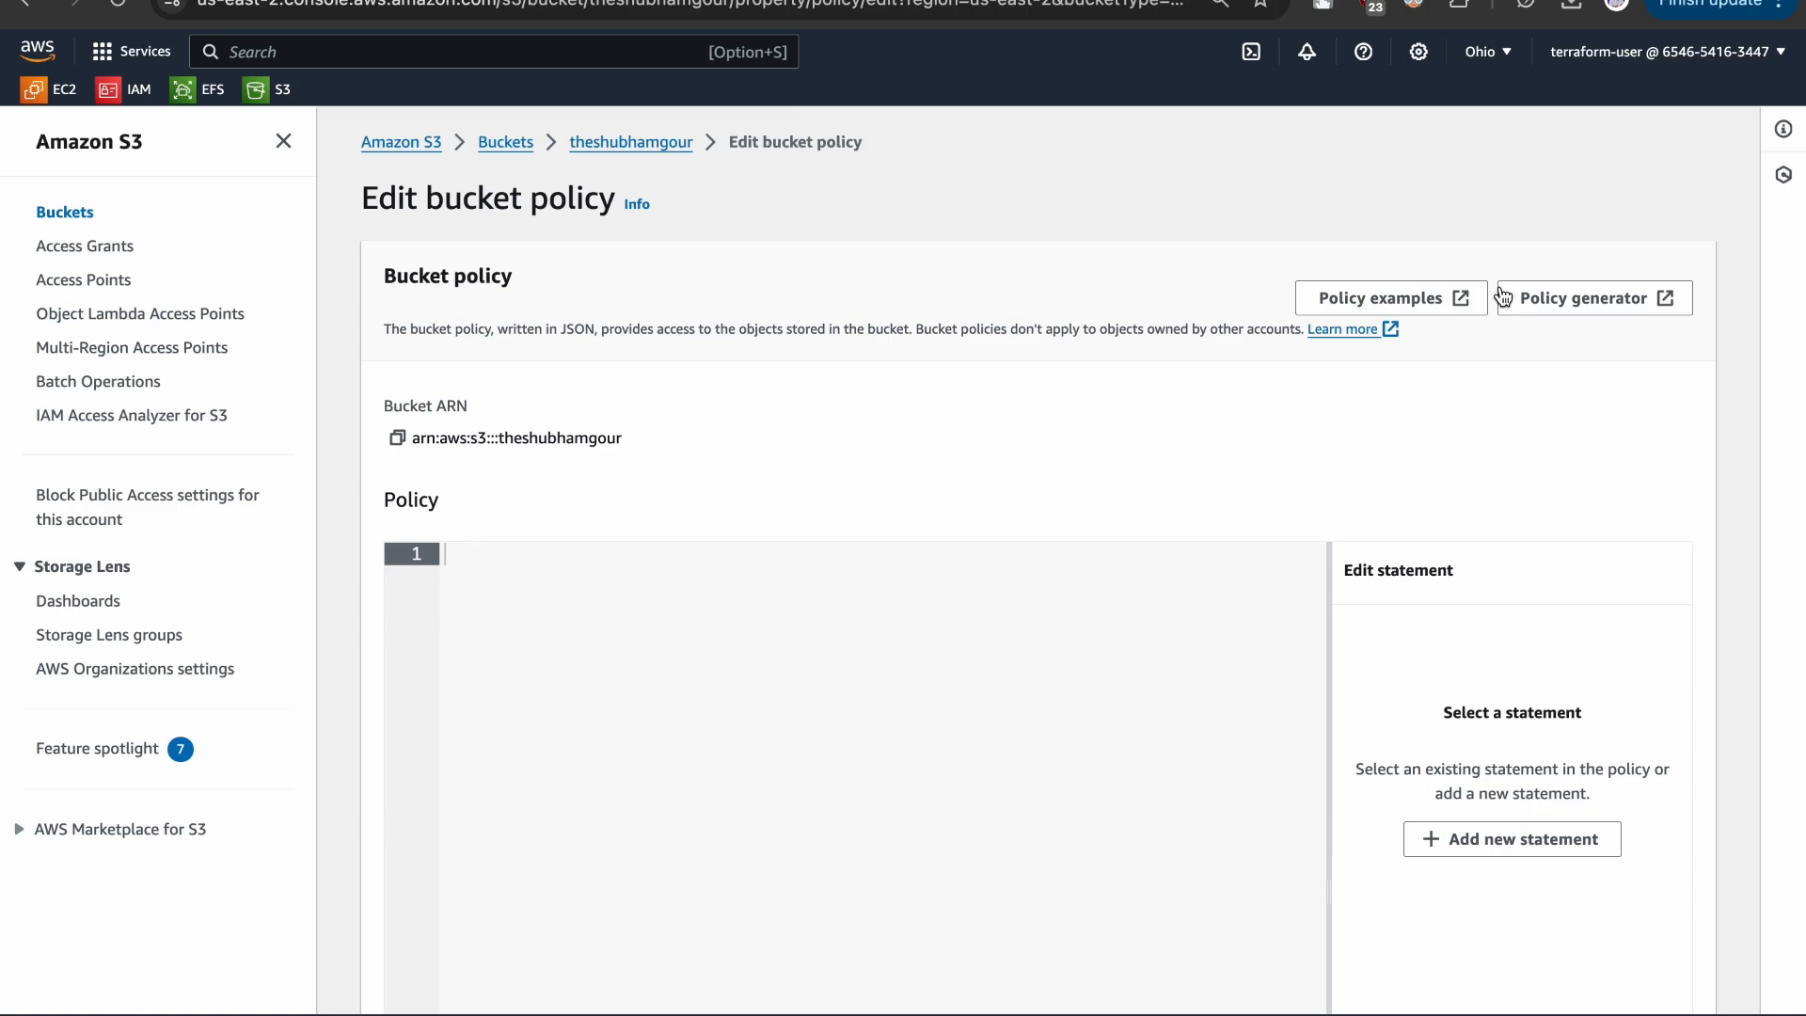
- Read through the Amazon S3 bucket policy examples in the AWS documentation, and return to the bucket policy editor
left_click(1376, 298)
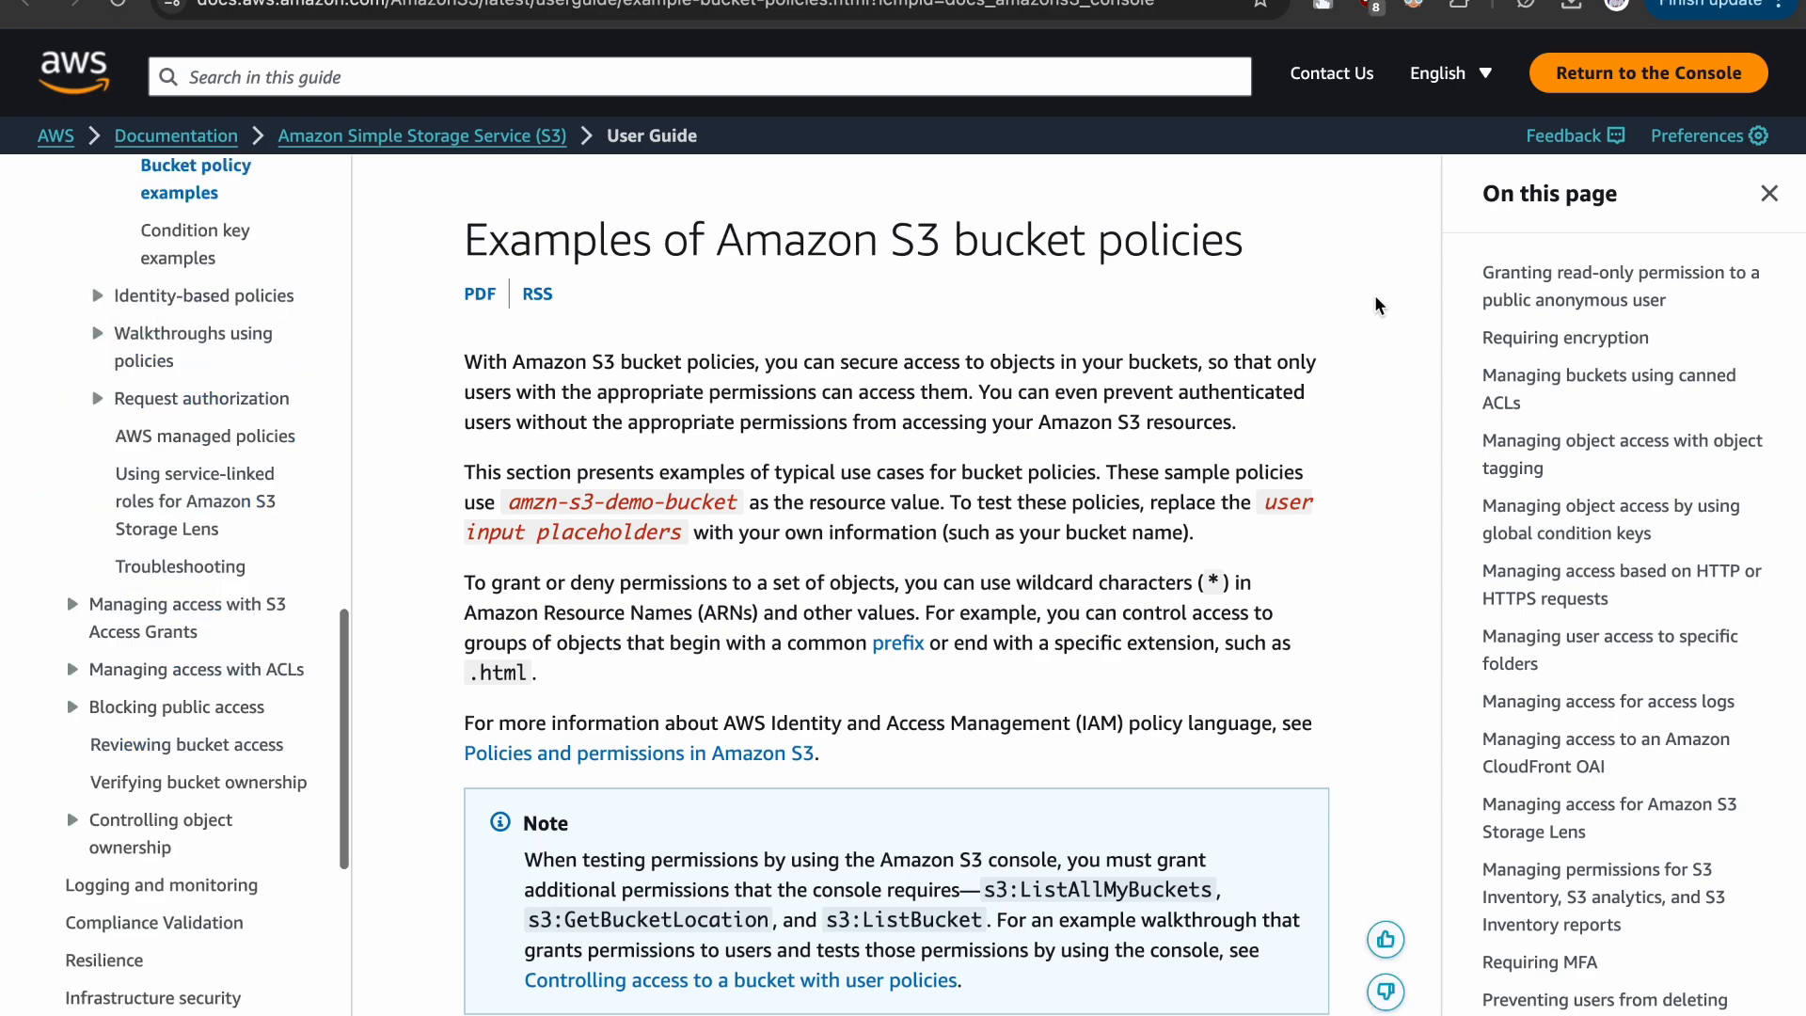
left_click_drag(431, 387, 997, 670)
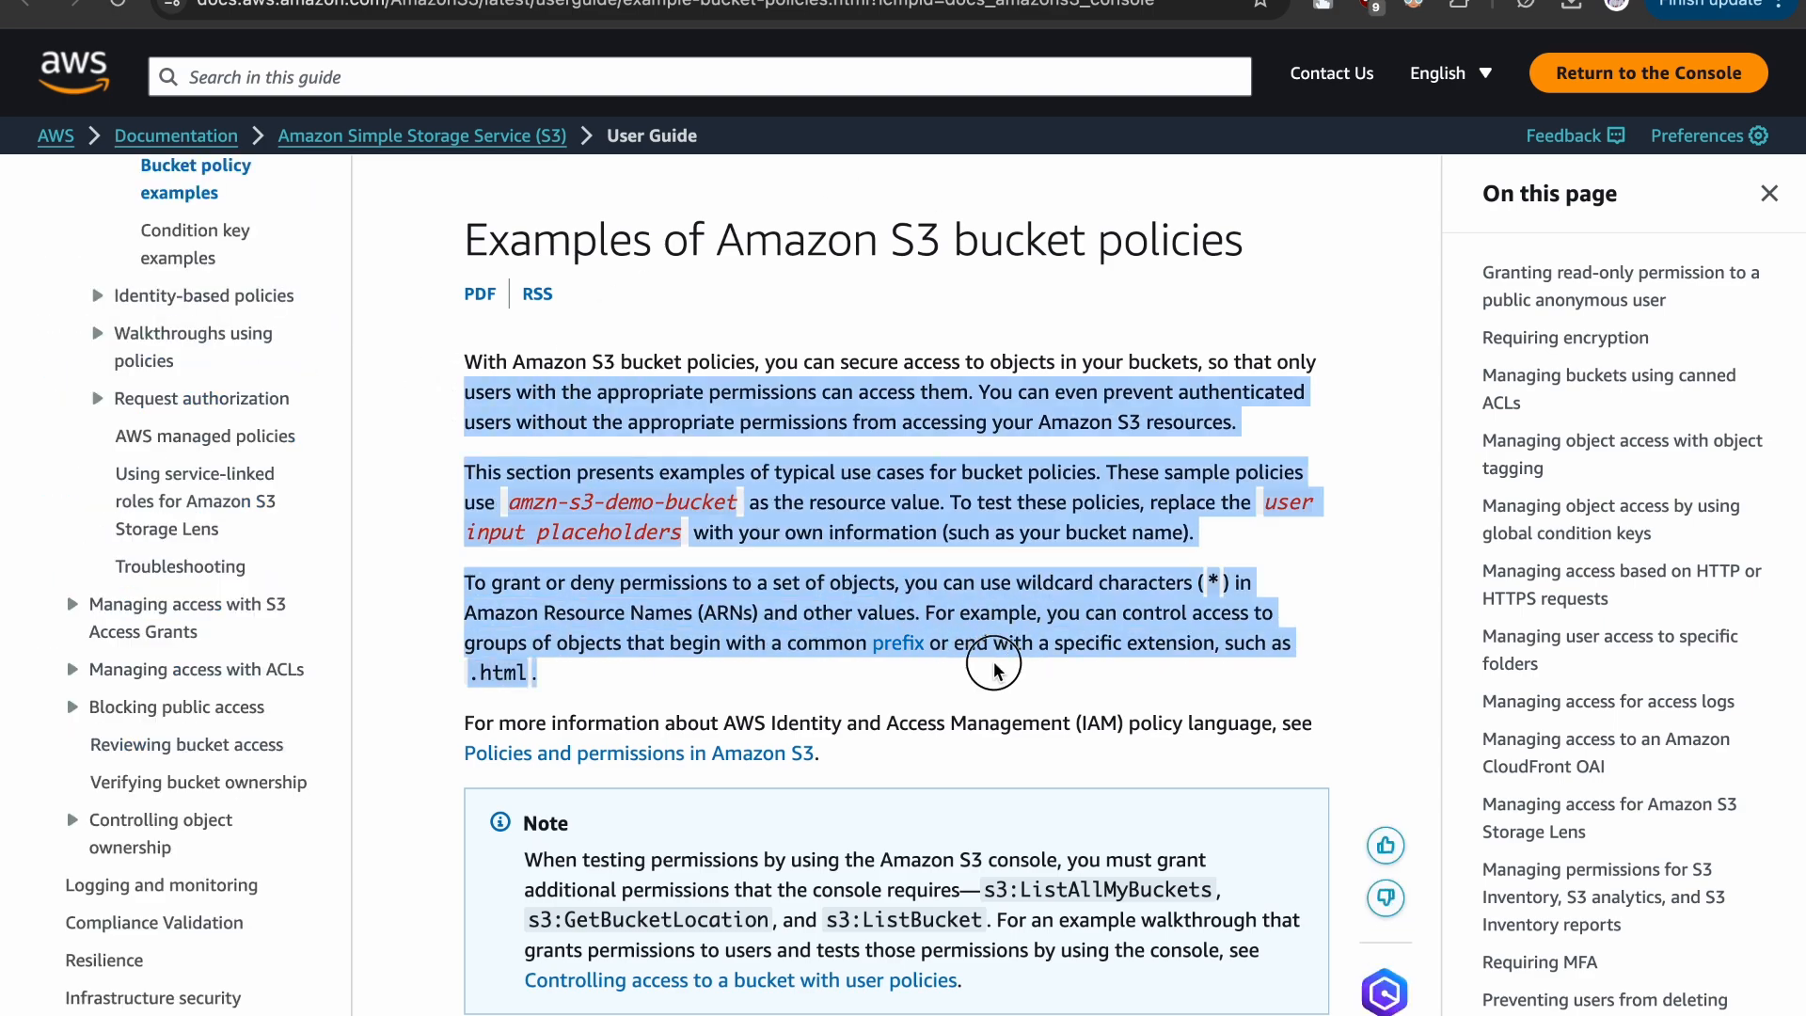
left_click(997, 670)
scroll(997, 669, "down", 7)
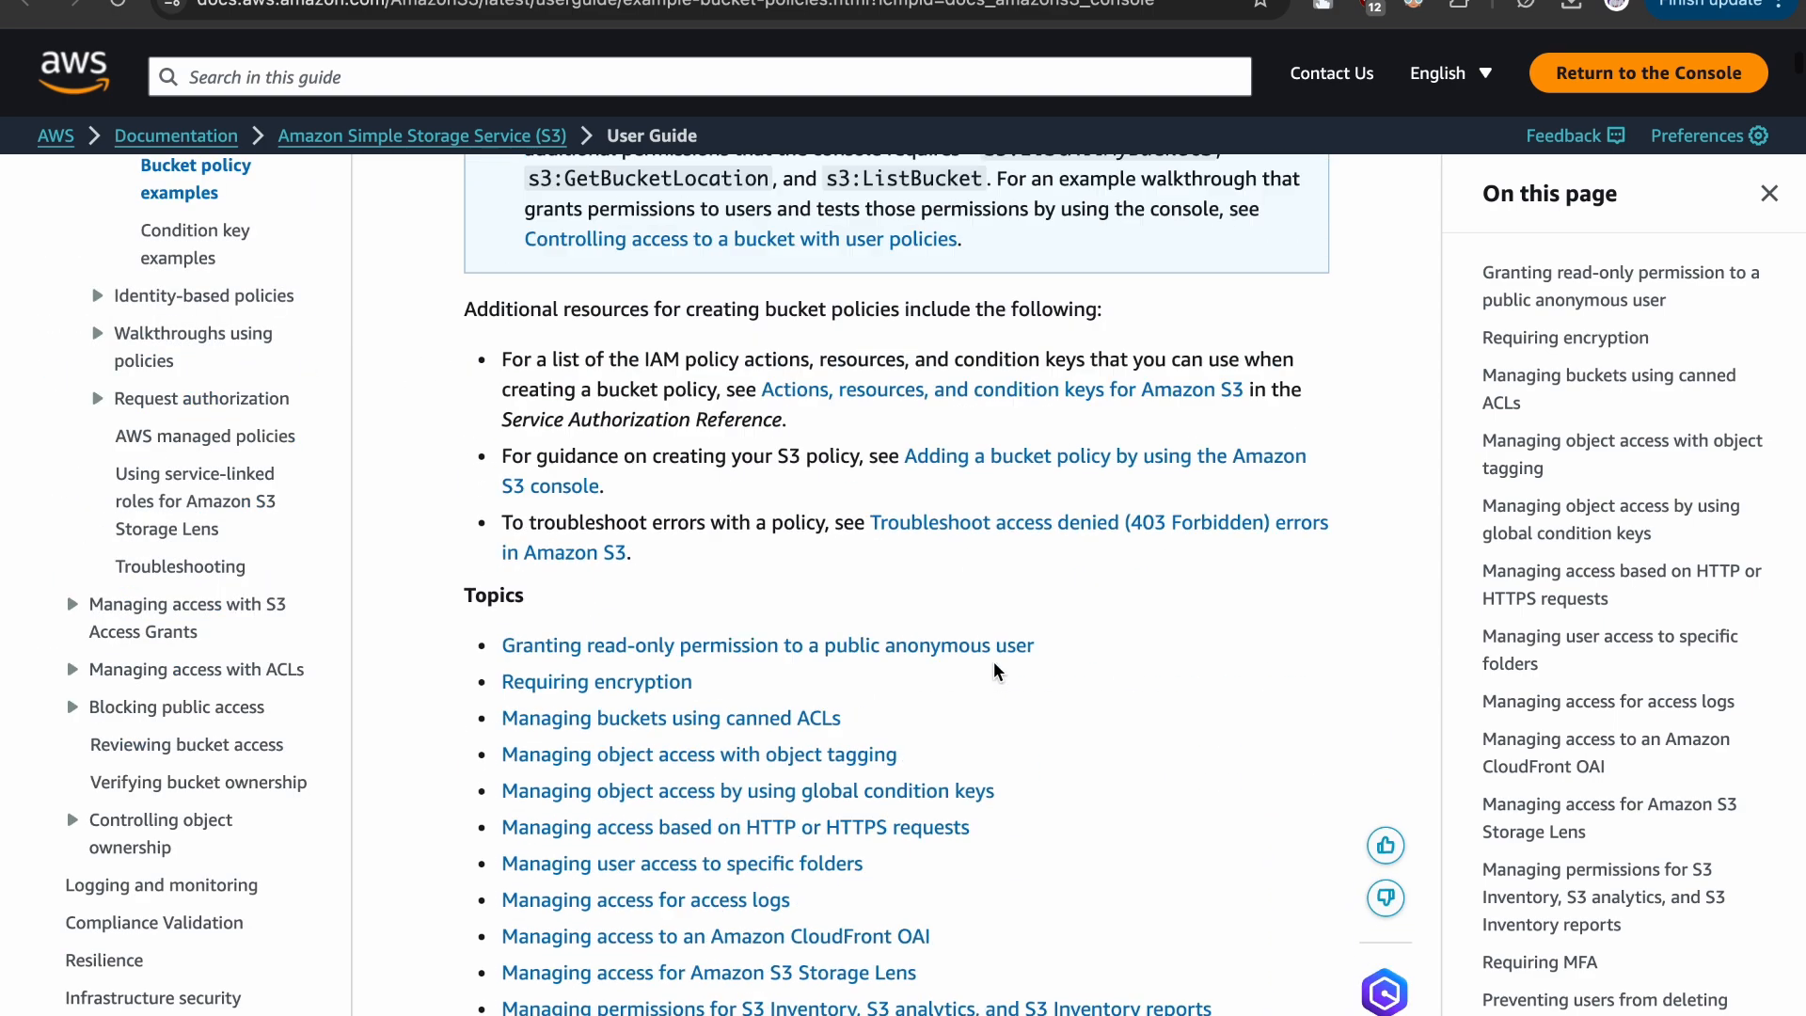
scroll(995, 670, "down", 12)
scroll(996, 670, "down", 5)
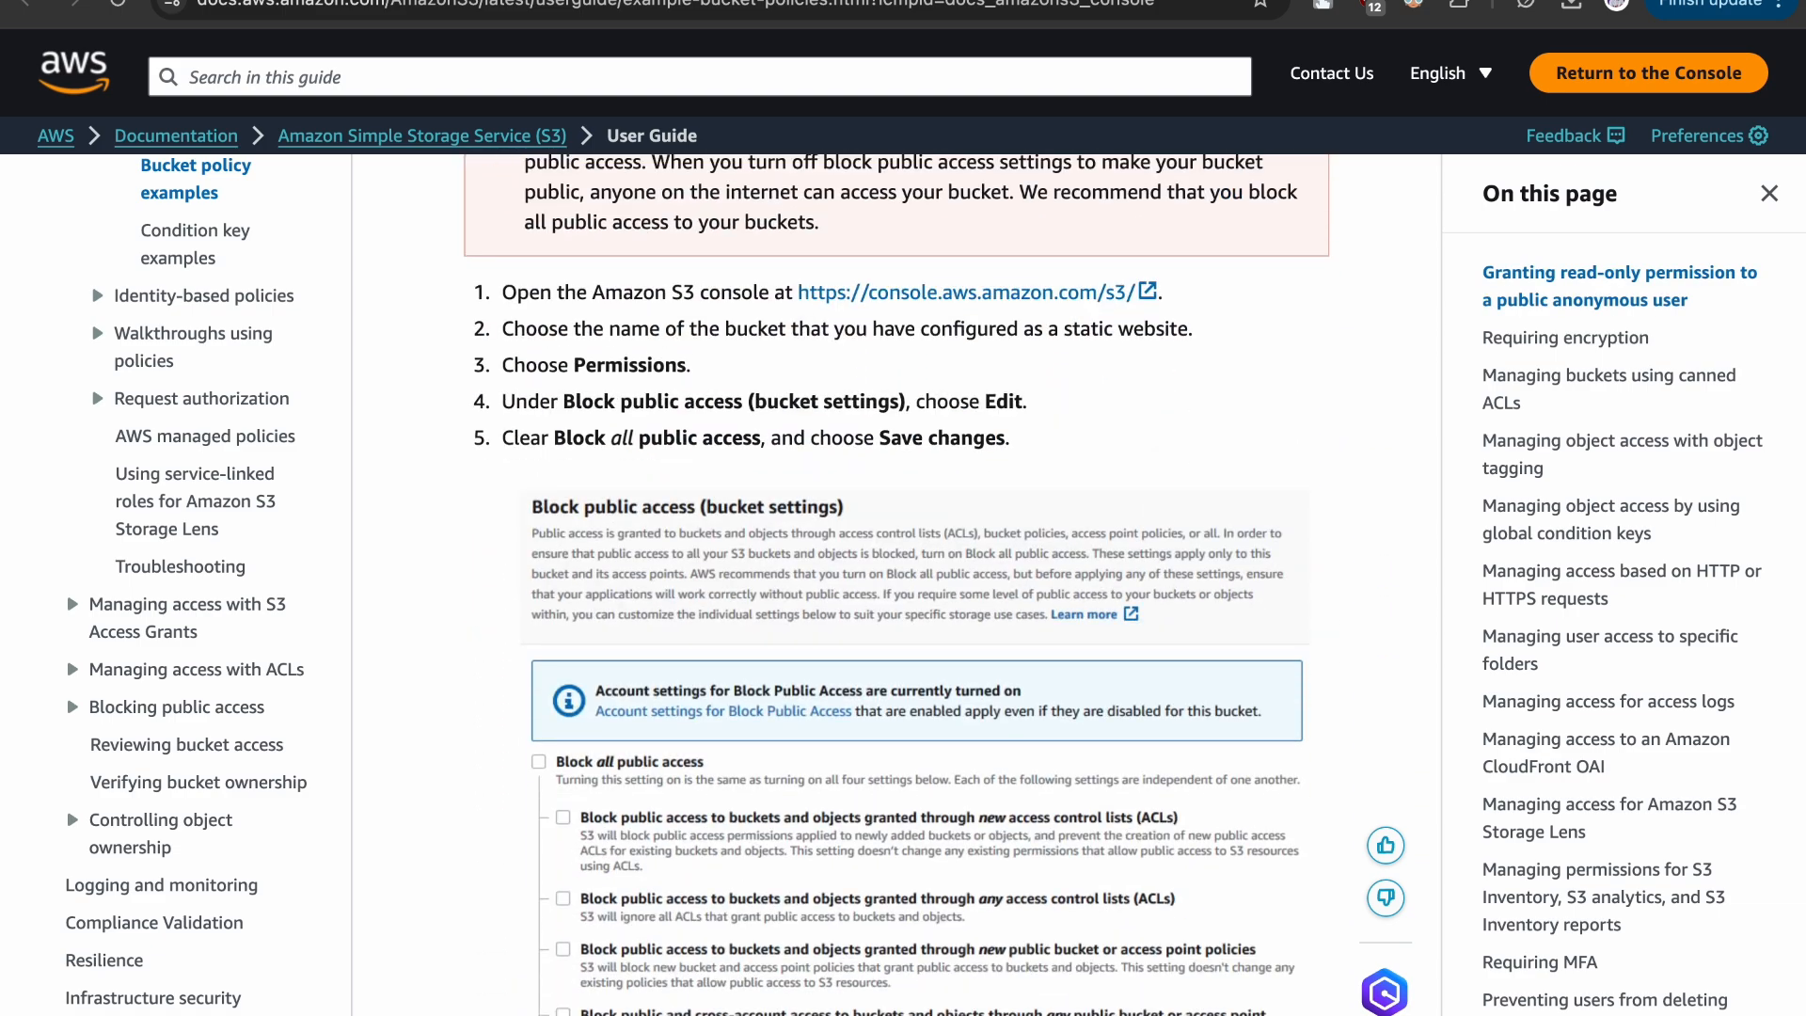
left_click(1354, 1)
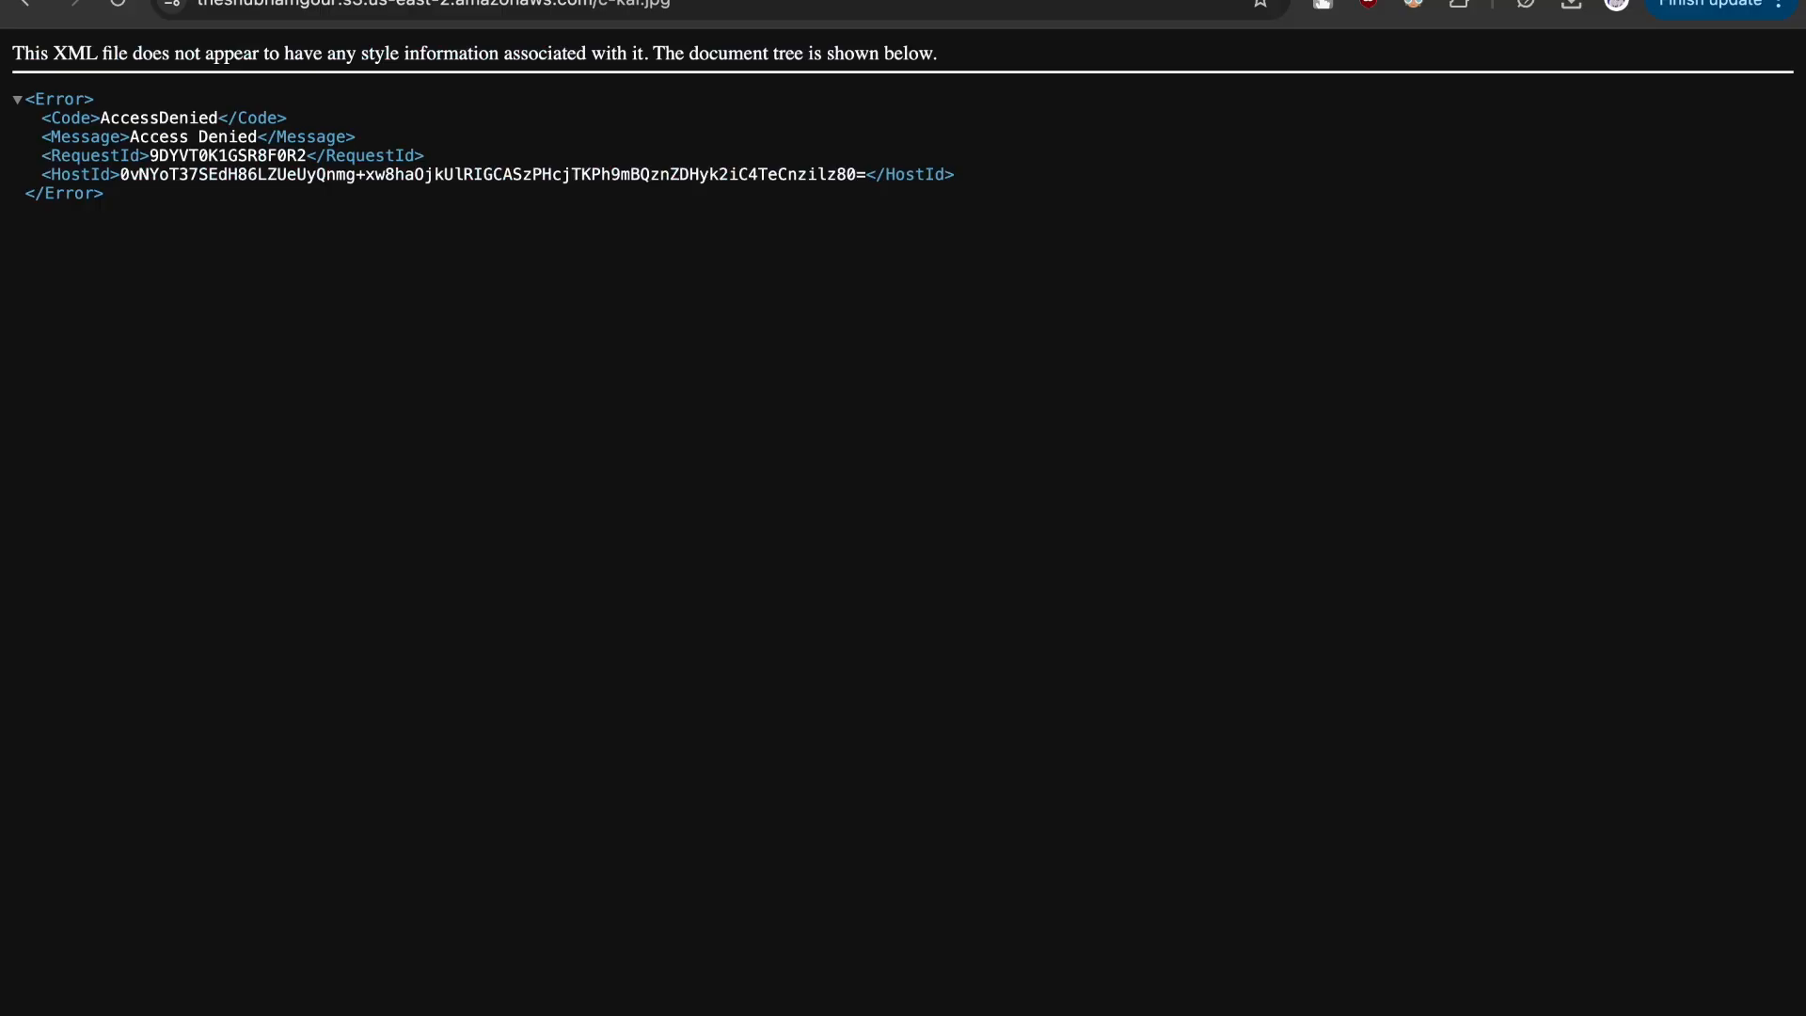
left_click(1193, 1)
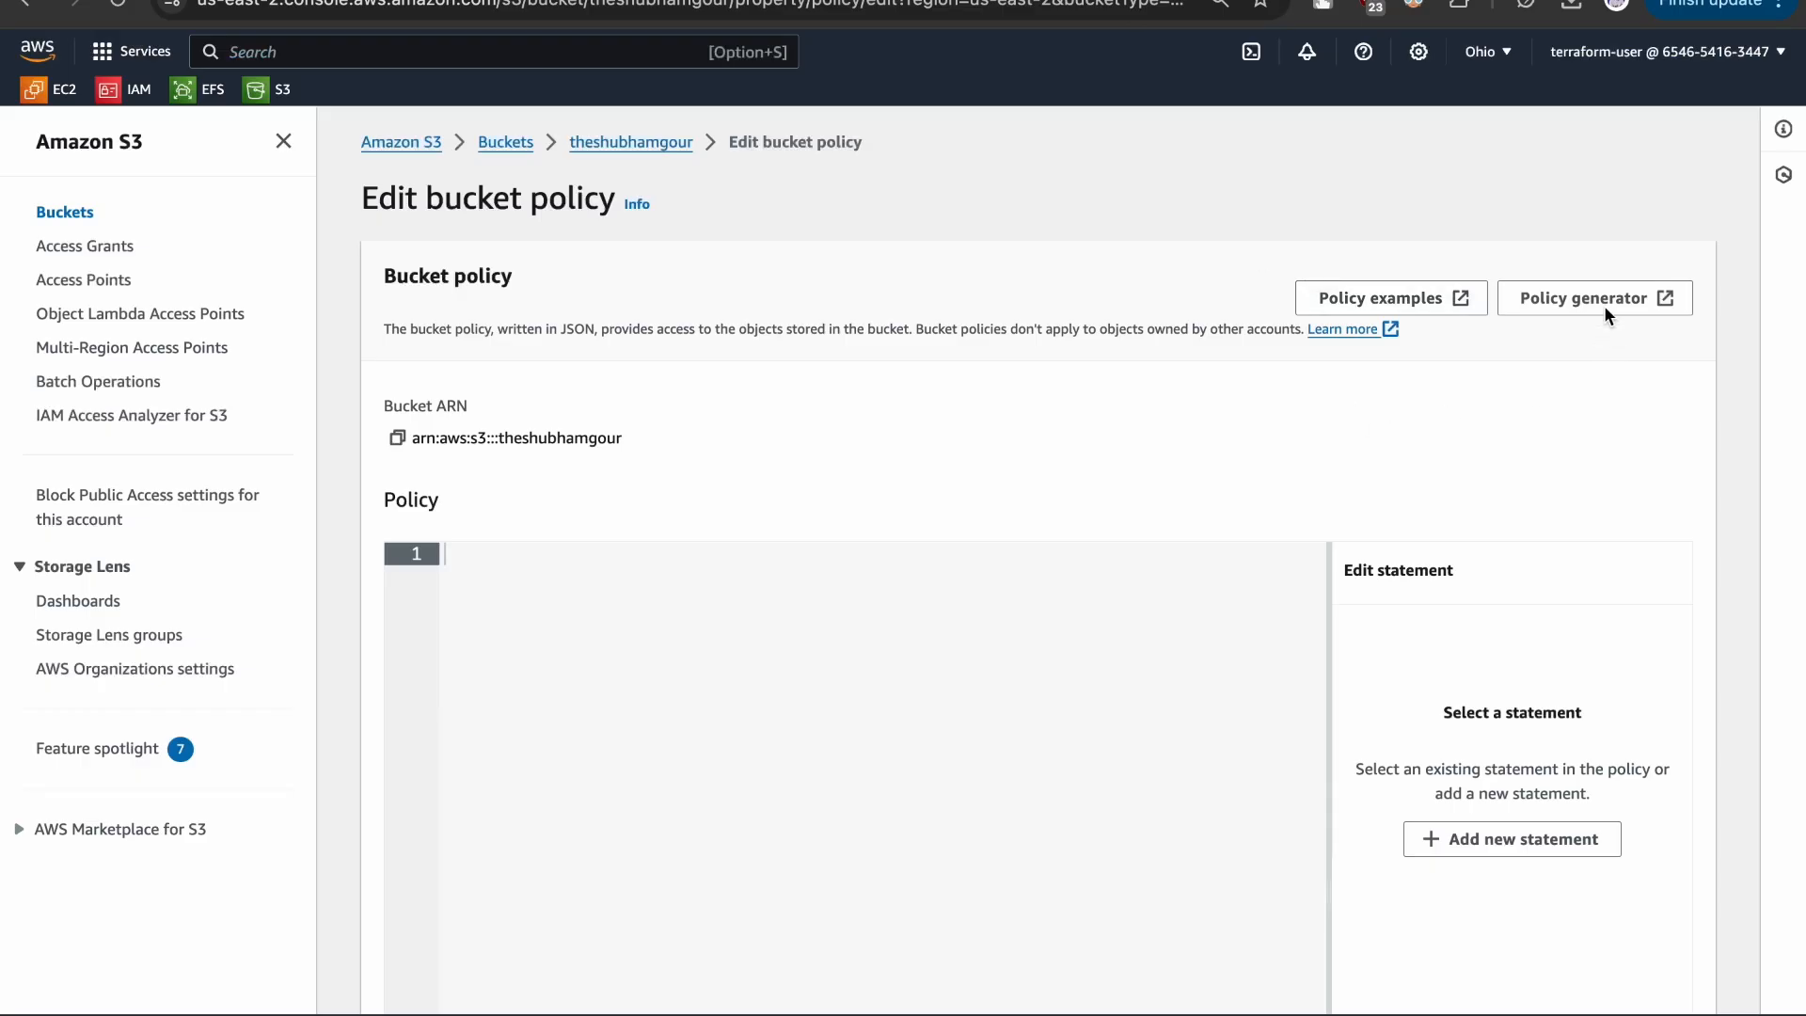
- Open the AWS Policy Generator, choose S3 Bucket Policy as the policy type and set the statement's principal to *
left_click(1553, 297)
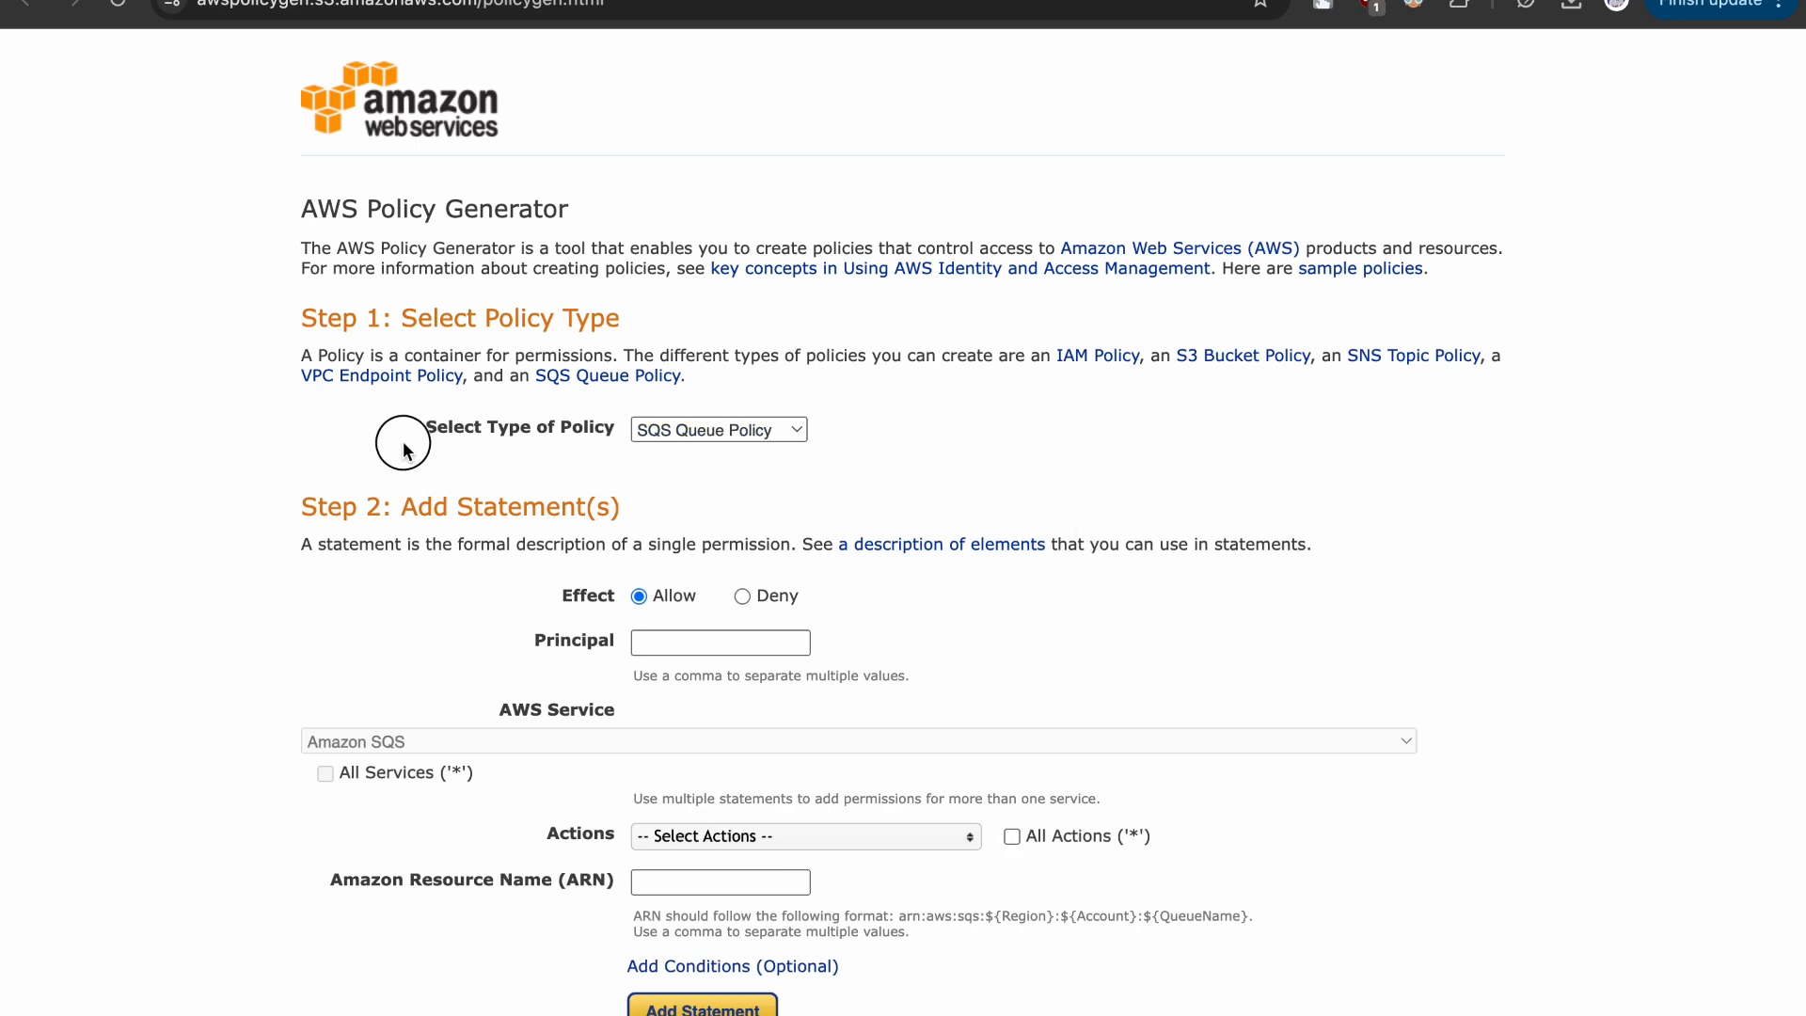
left_click(751, 435)
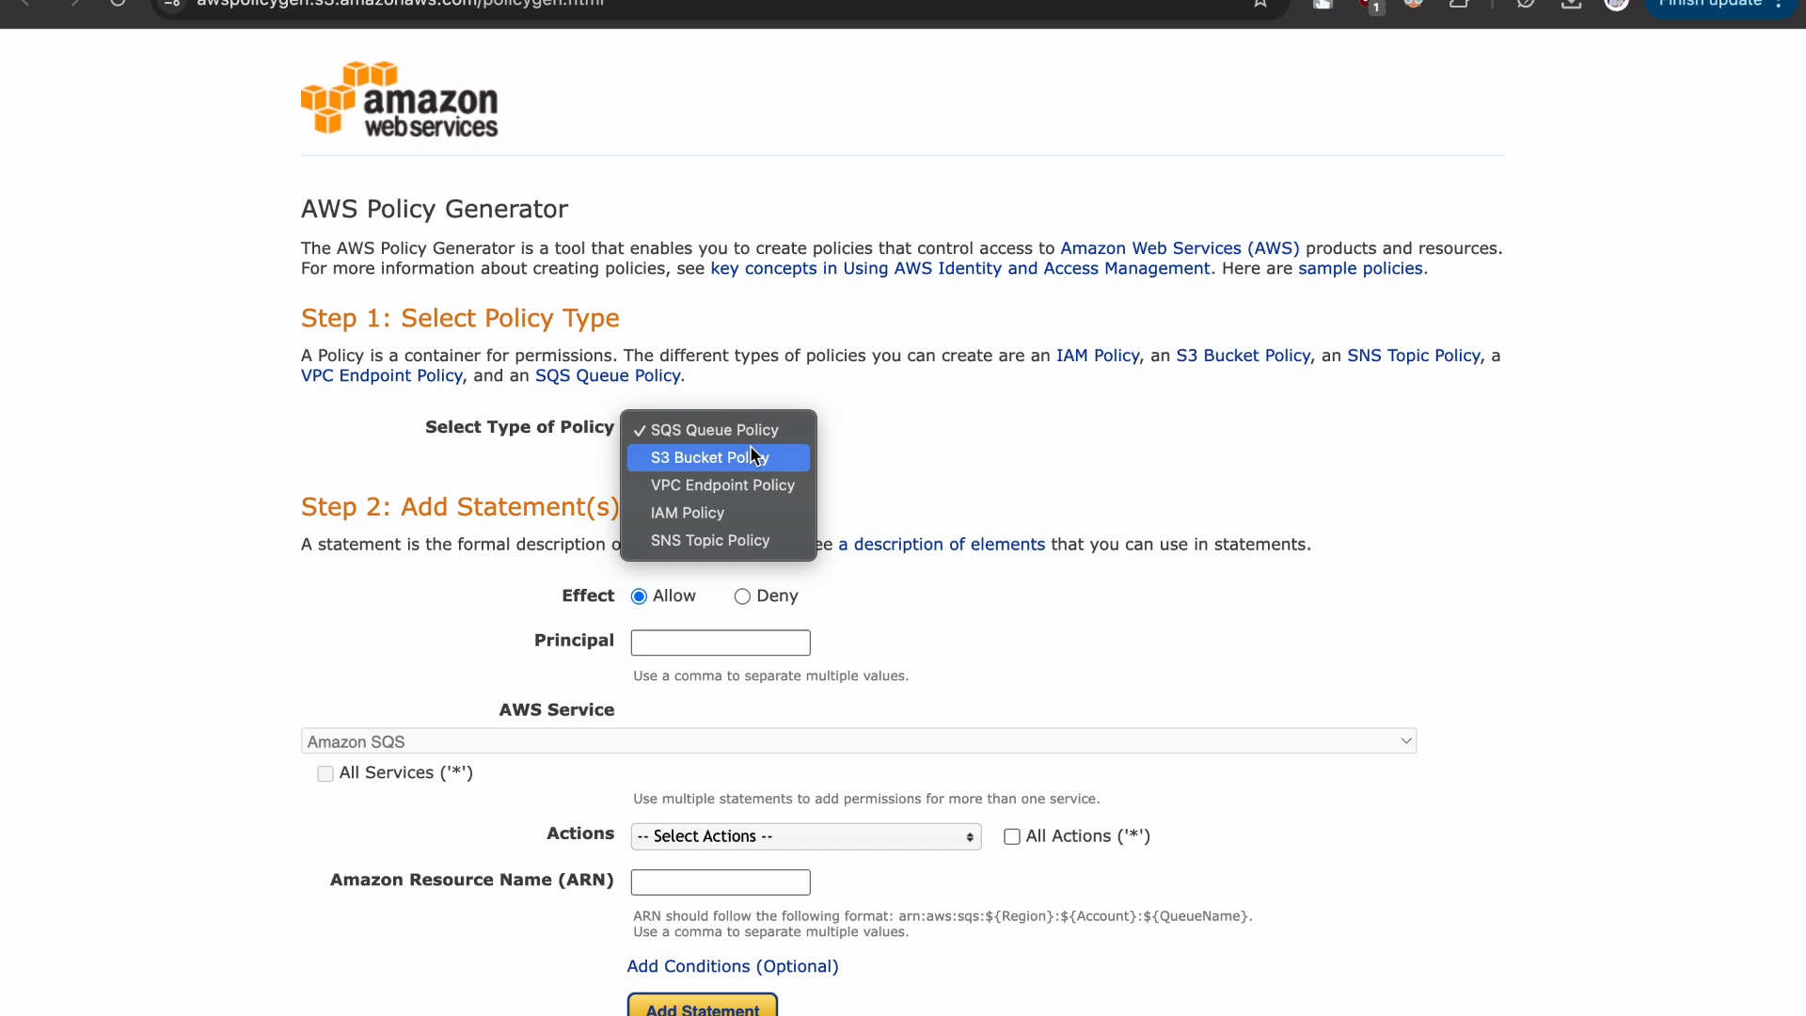
left_click(753, 456)
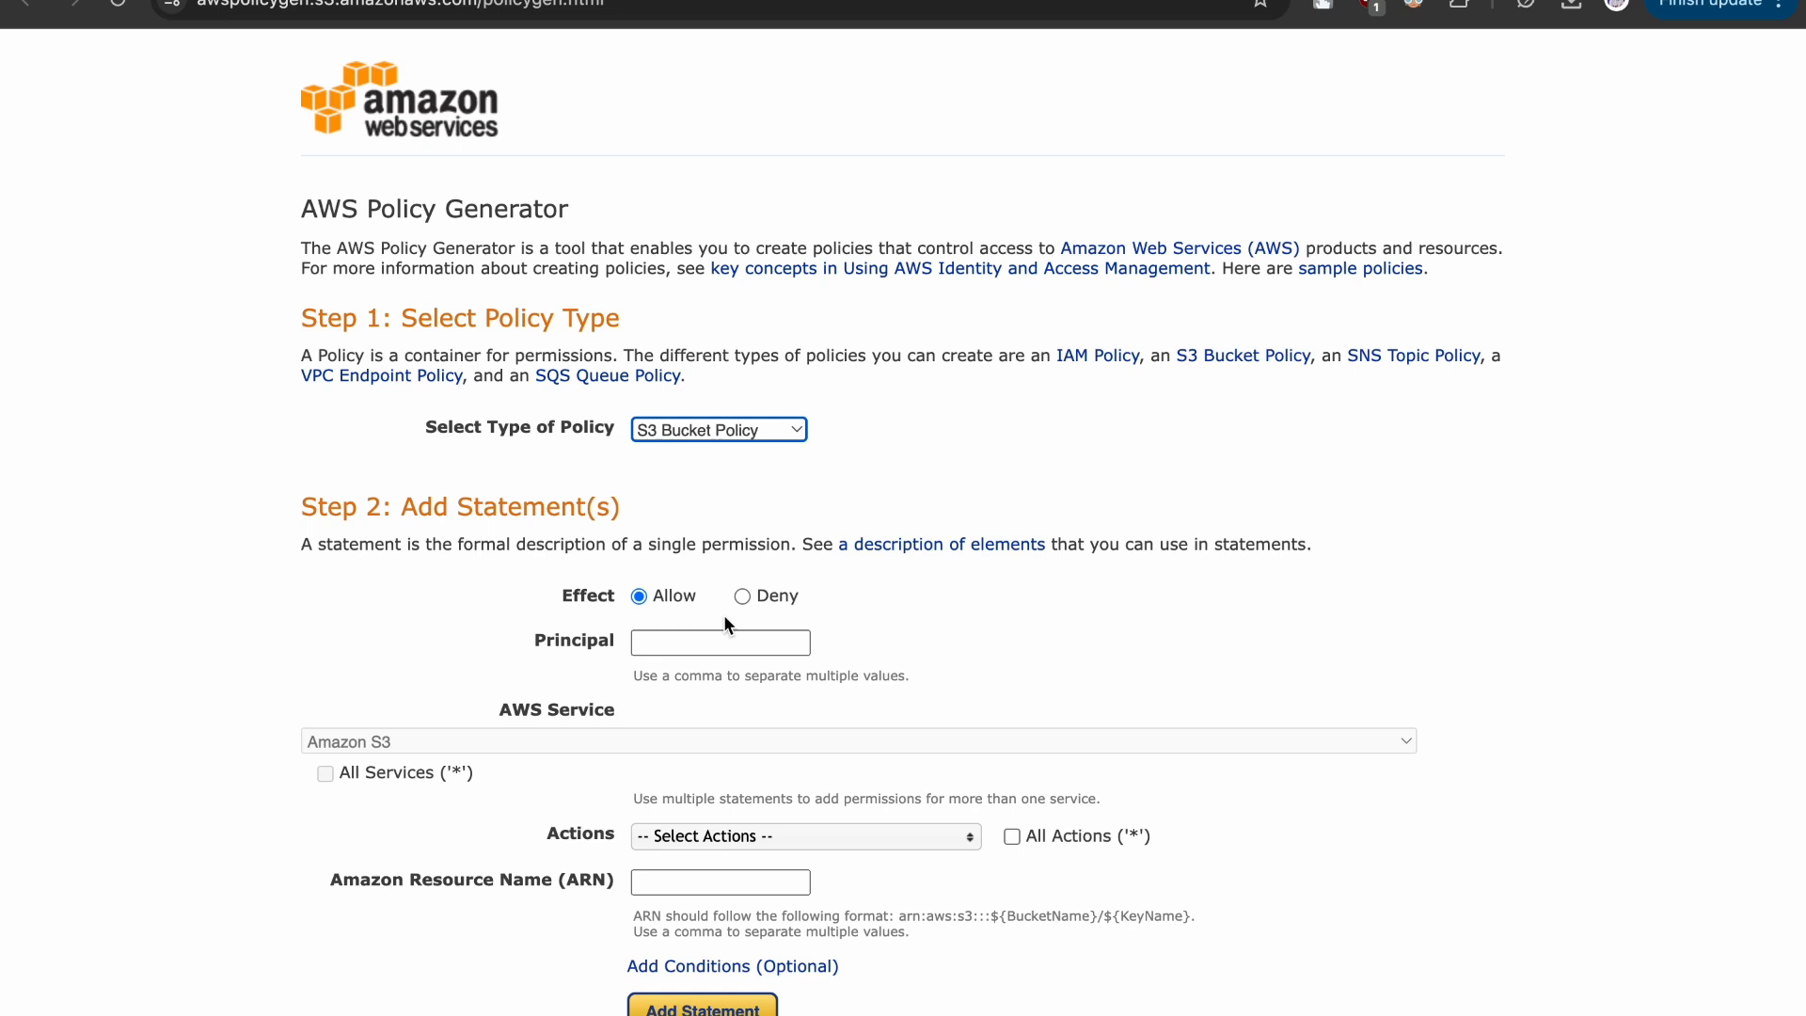
left_click(651, 647)
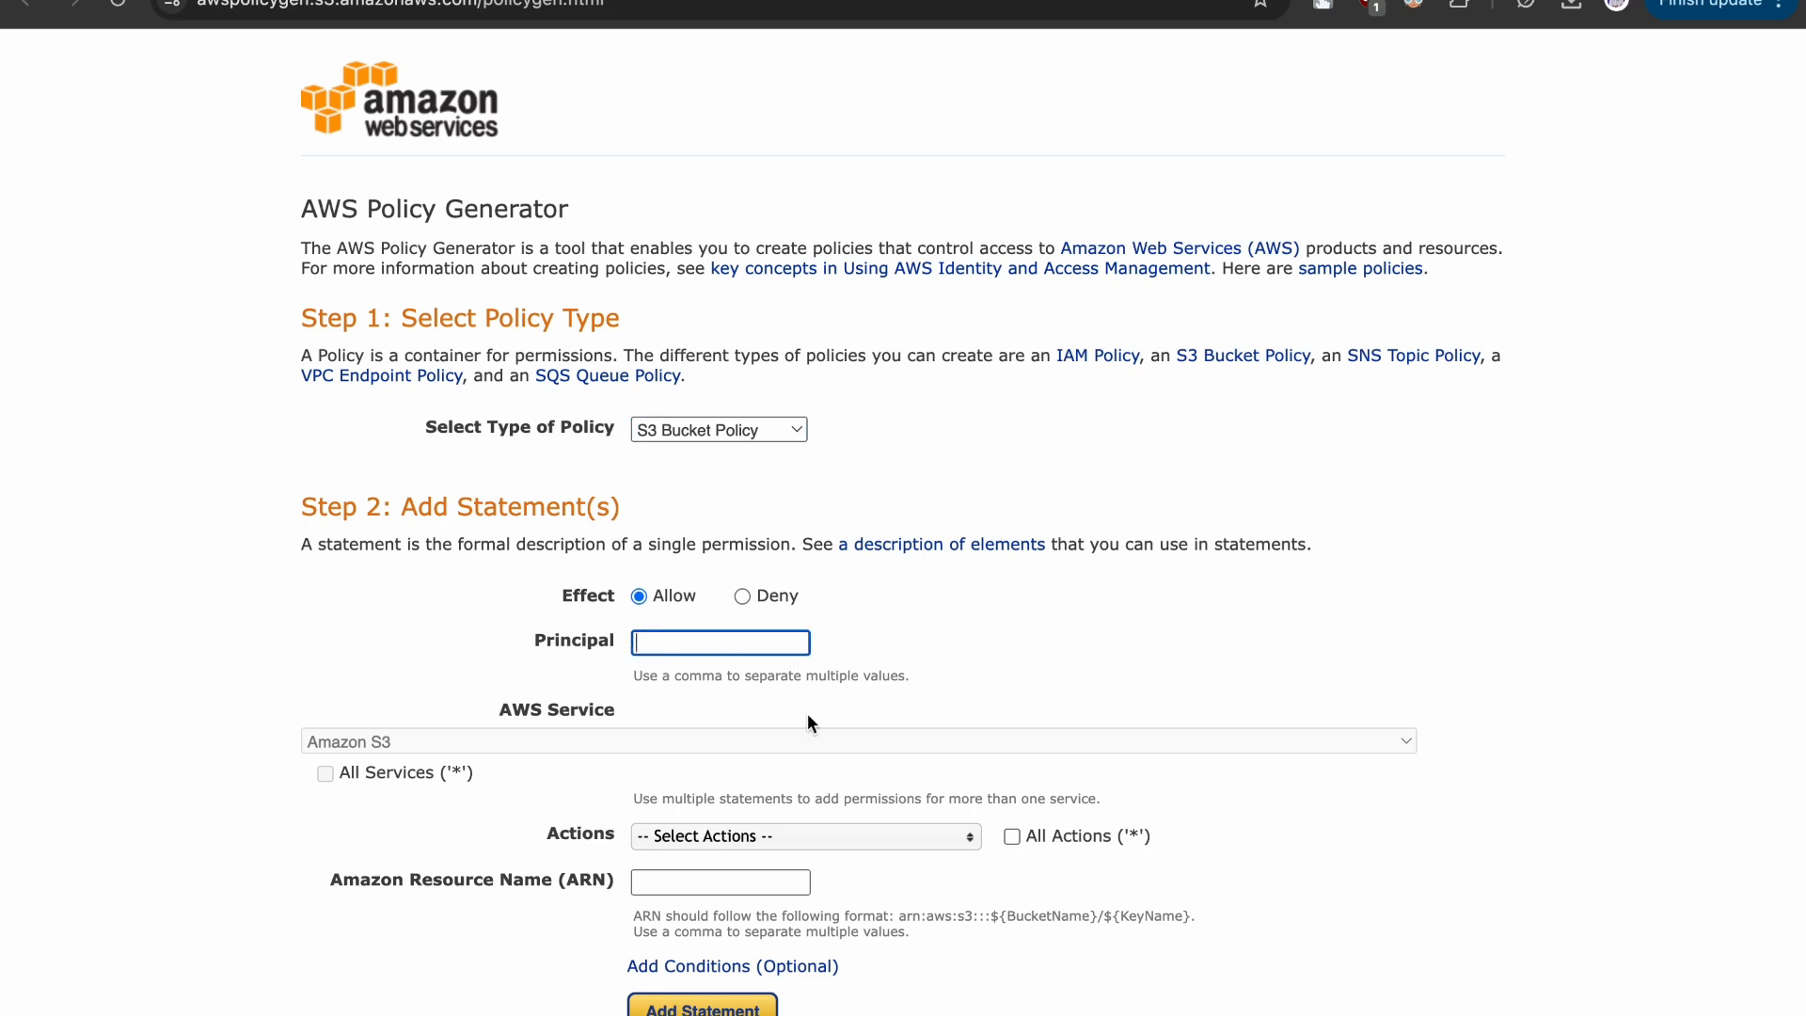
type("*")
scroll(807, 723, "down", 3)
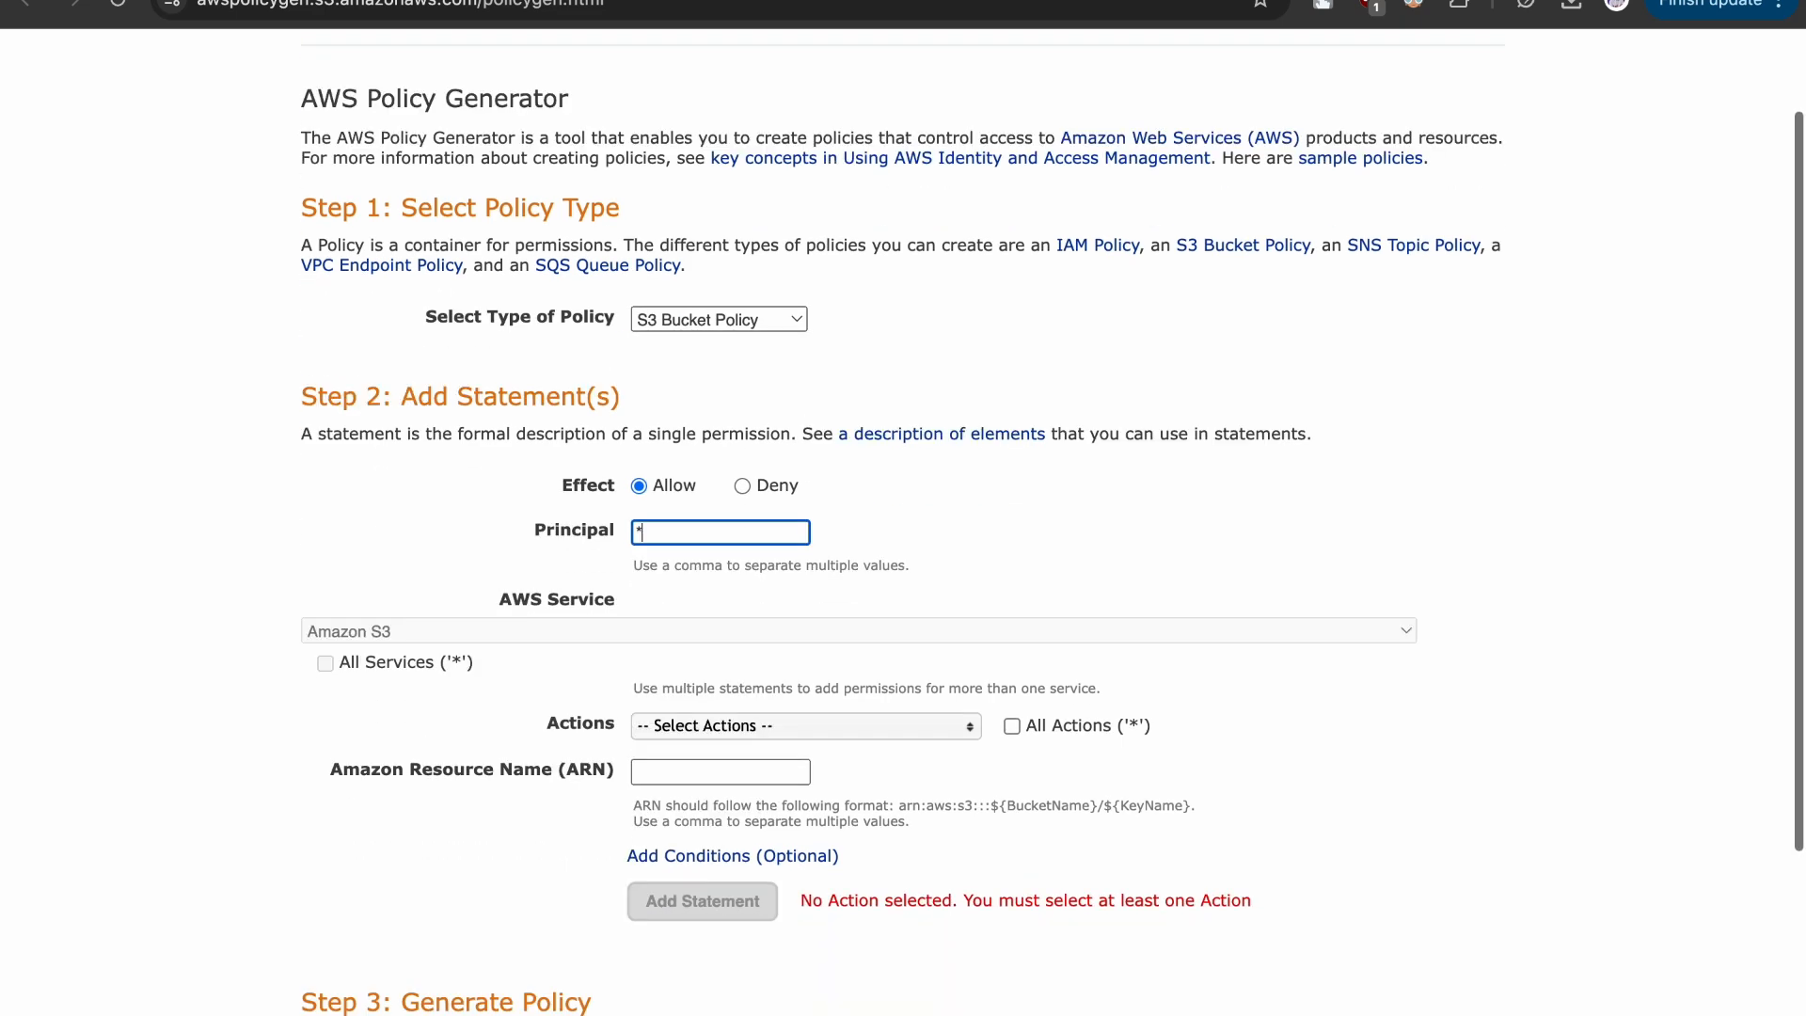
- Select GetObject as the only allowed action for the policy statement
left_click_drag(547, 643, 582, 638)
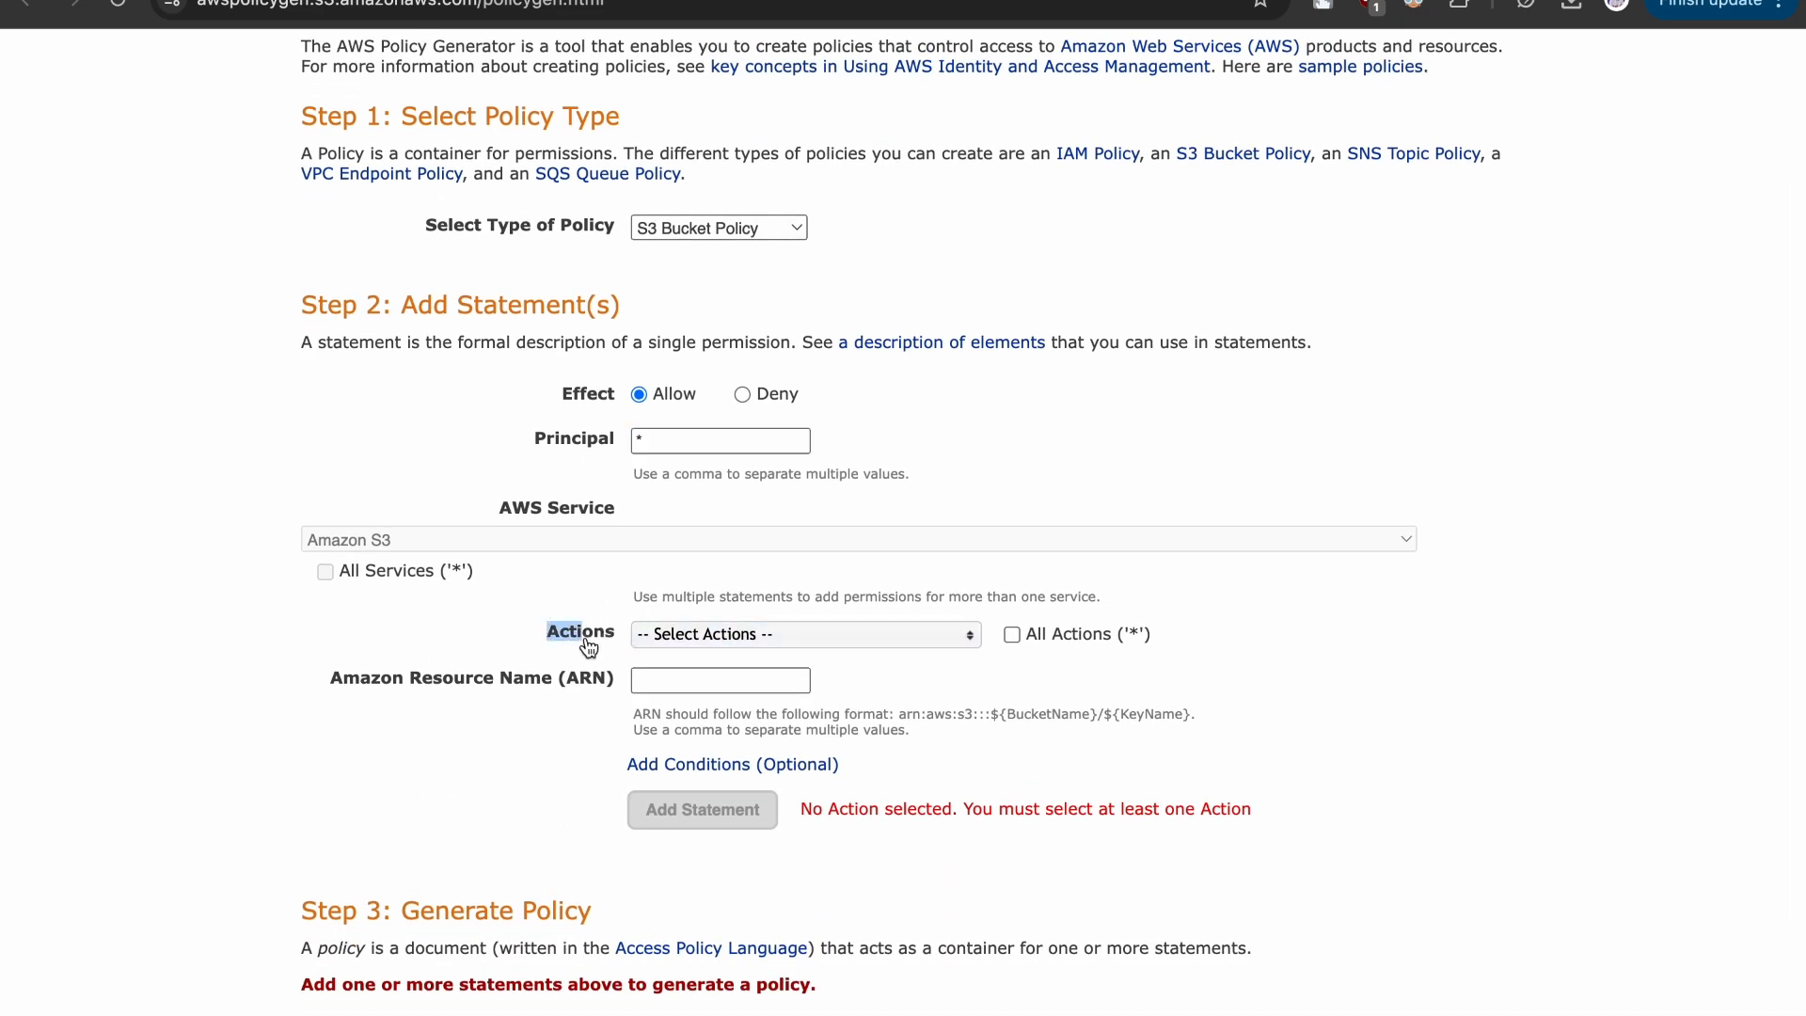
left_click(700, 633)
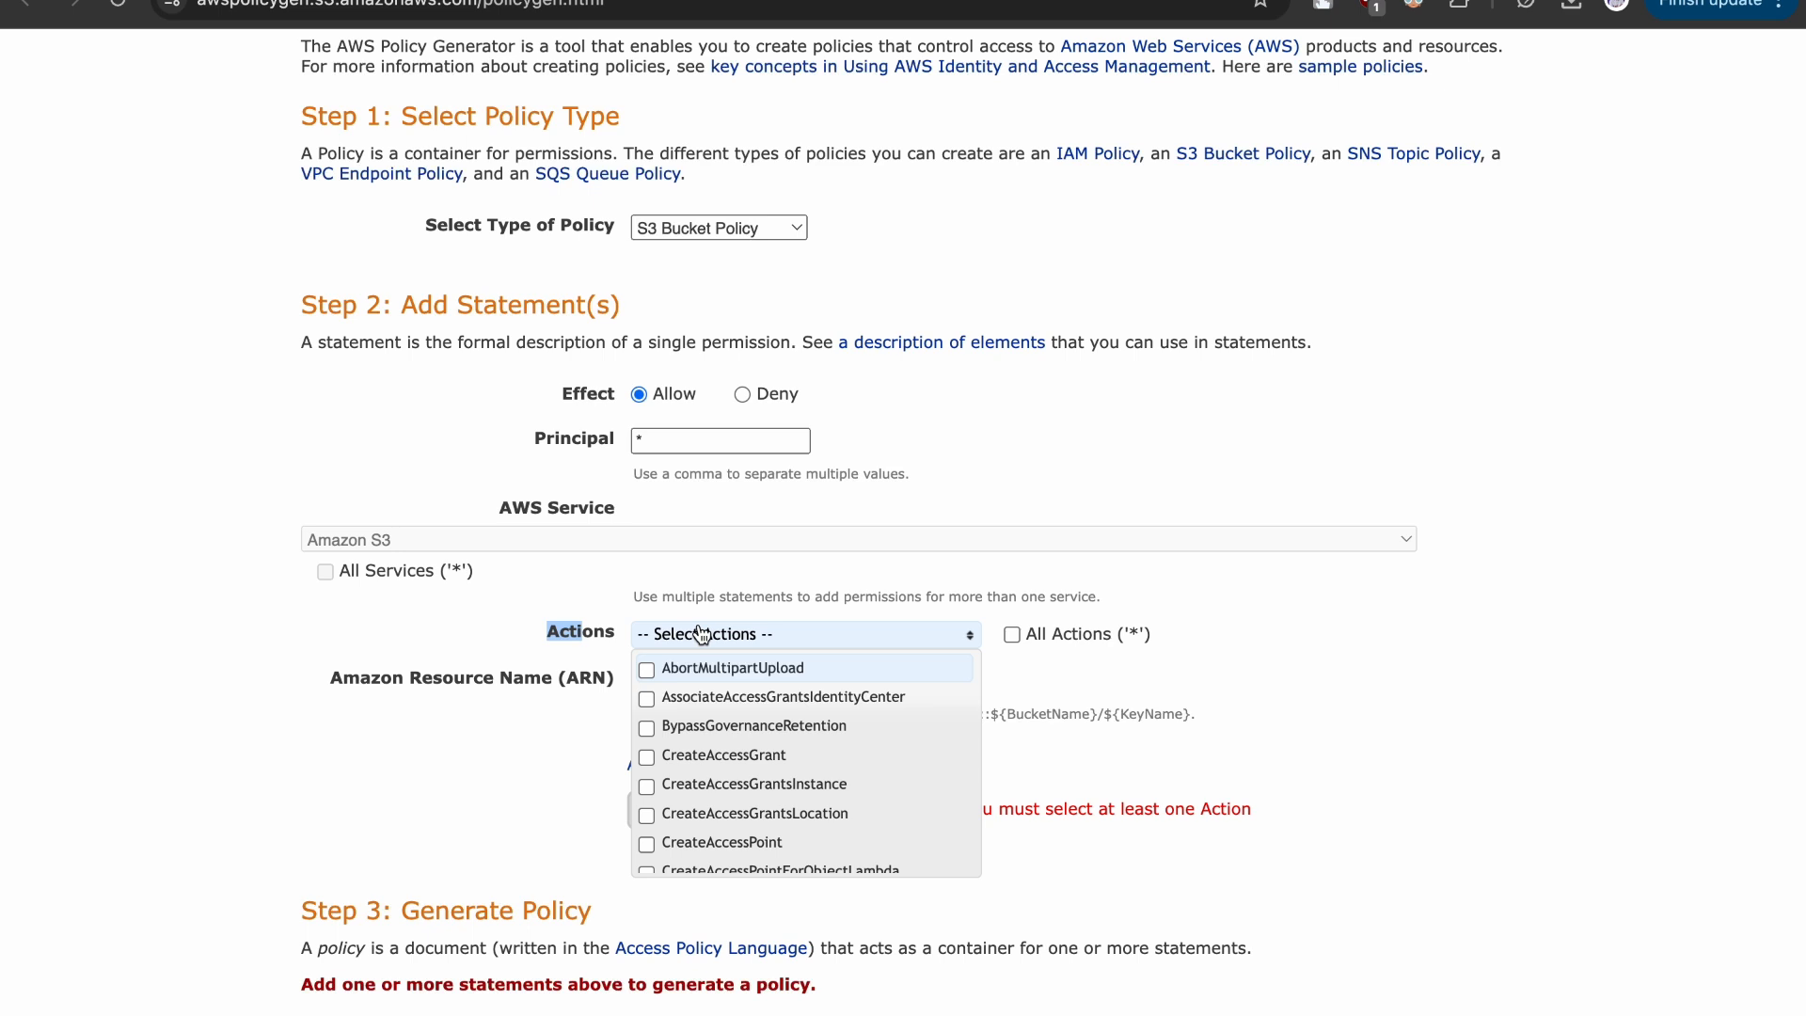
scroll(717, 768, "down", 5)
scroll(717, 767, "down", 6)
scroll(717, 768, "down", 3)
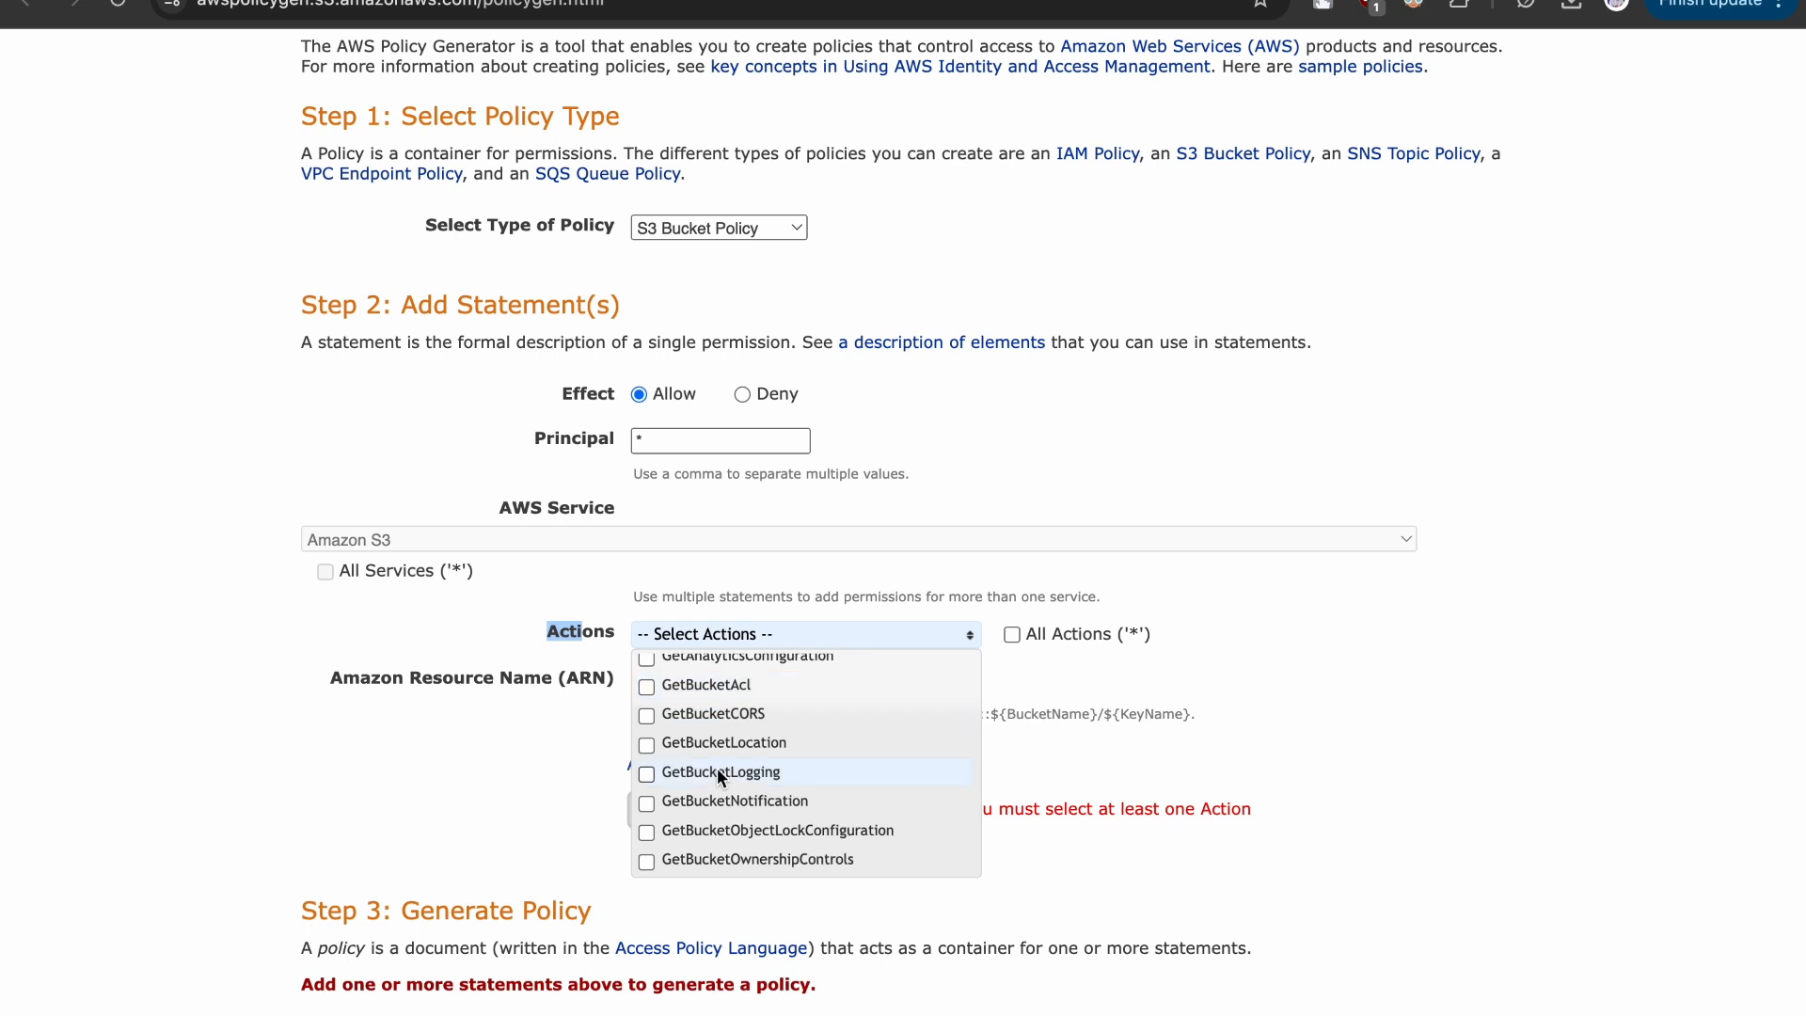
scroll(717, 768, "up", 4)
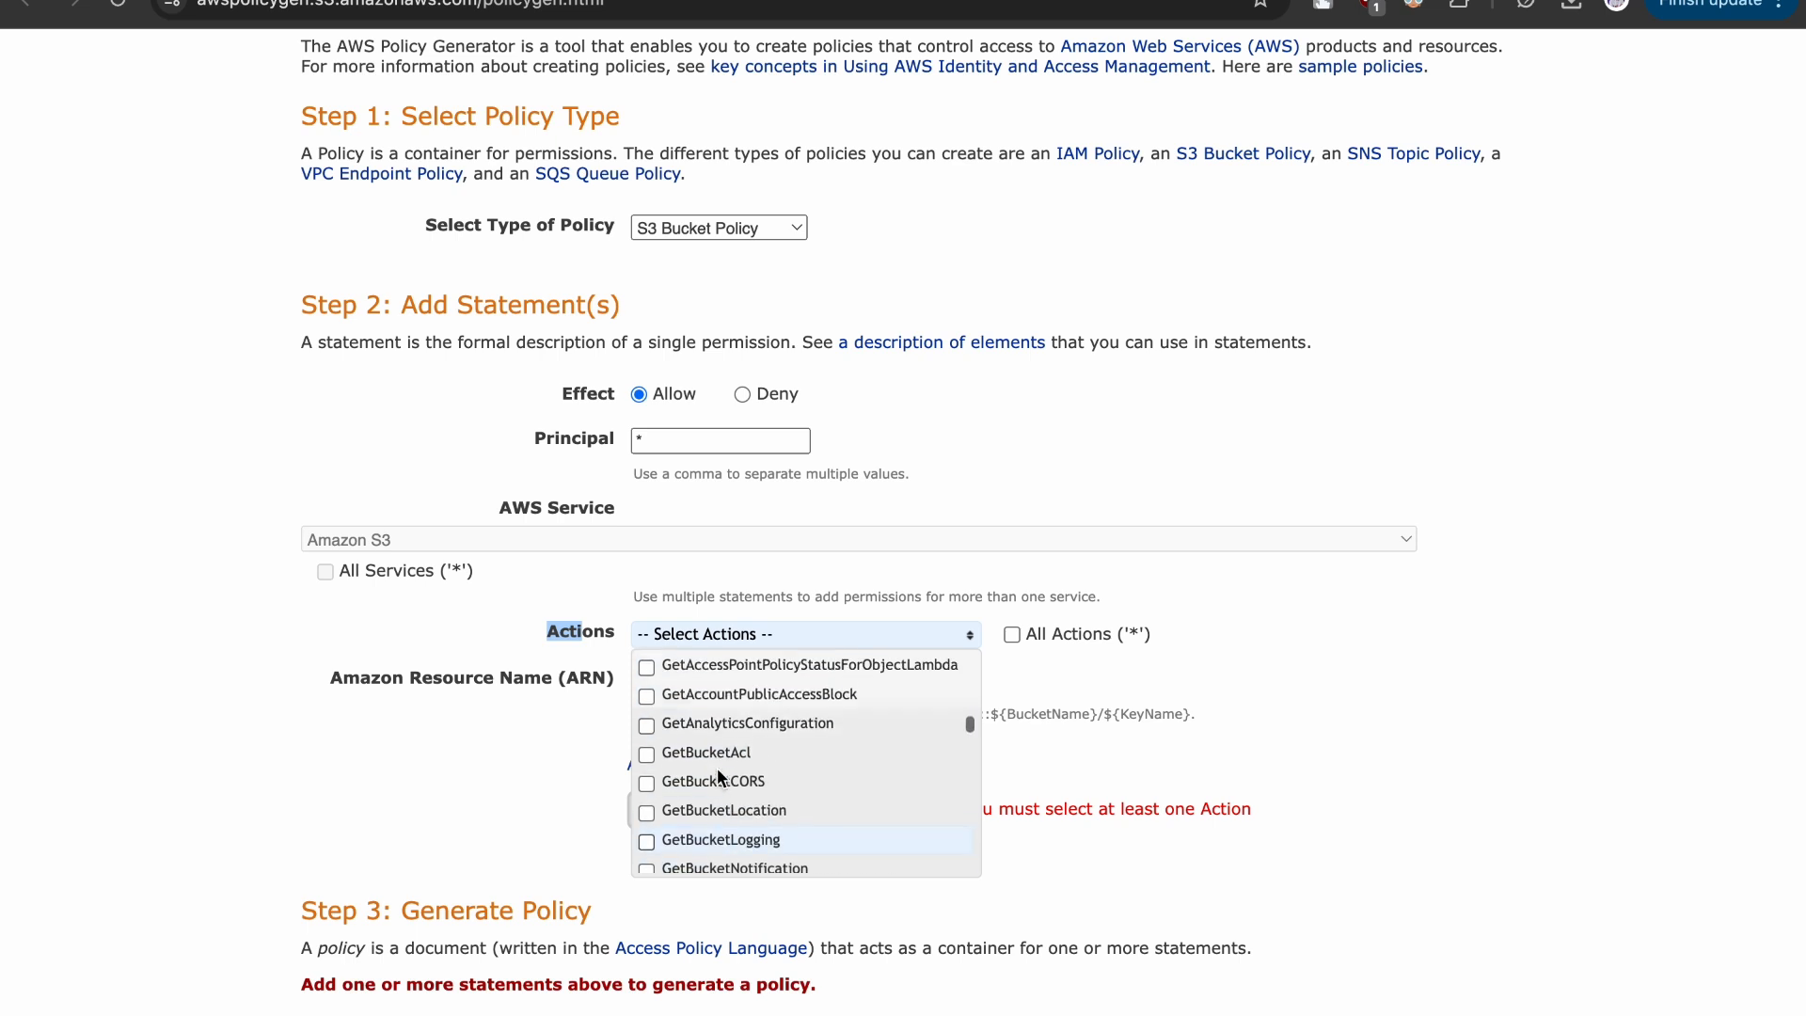
scroll(717, 768, "down", 4)
scroll(716, 768, "down", 8)
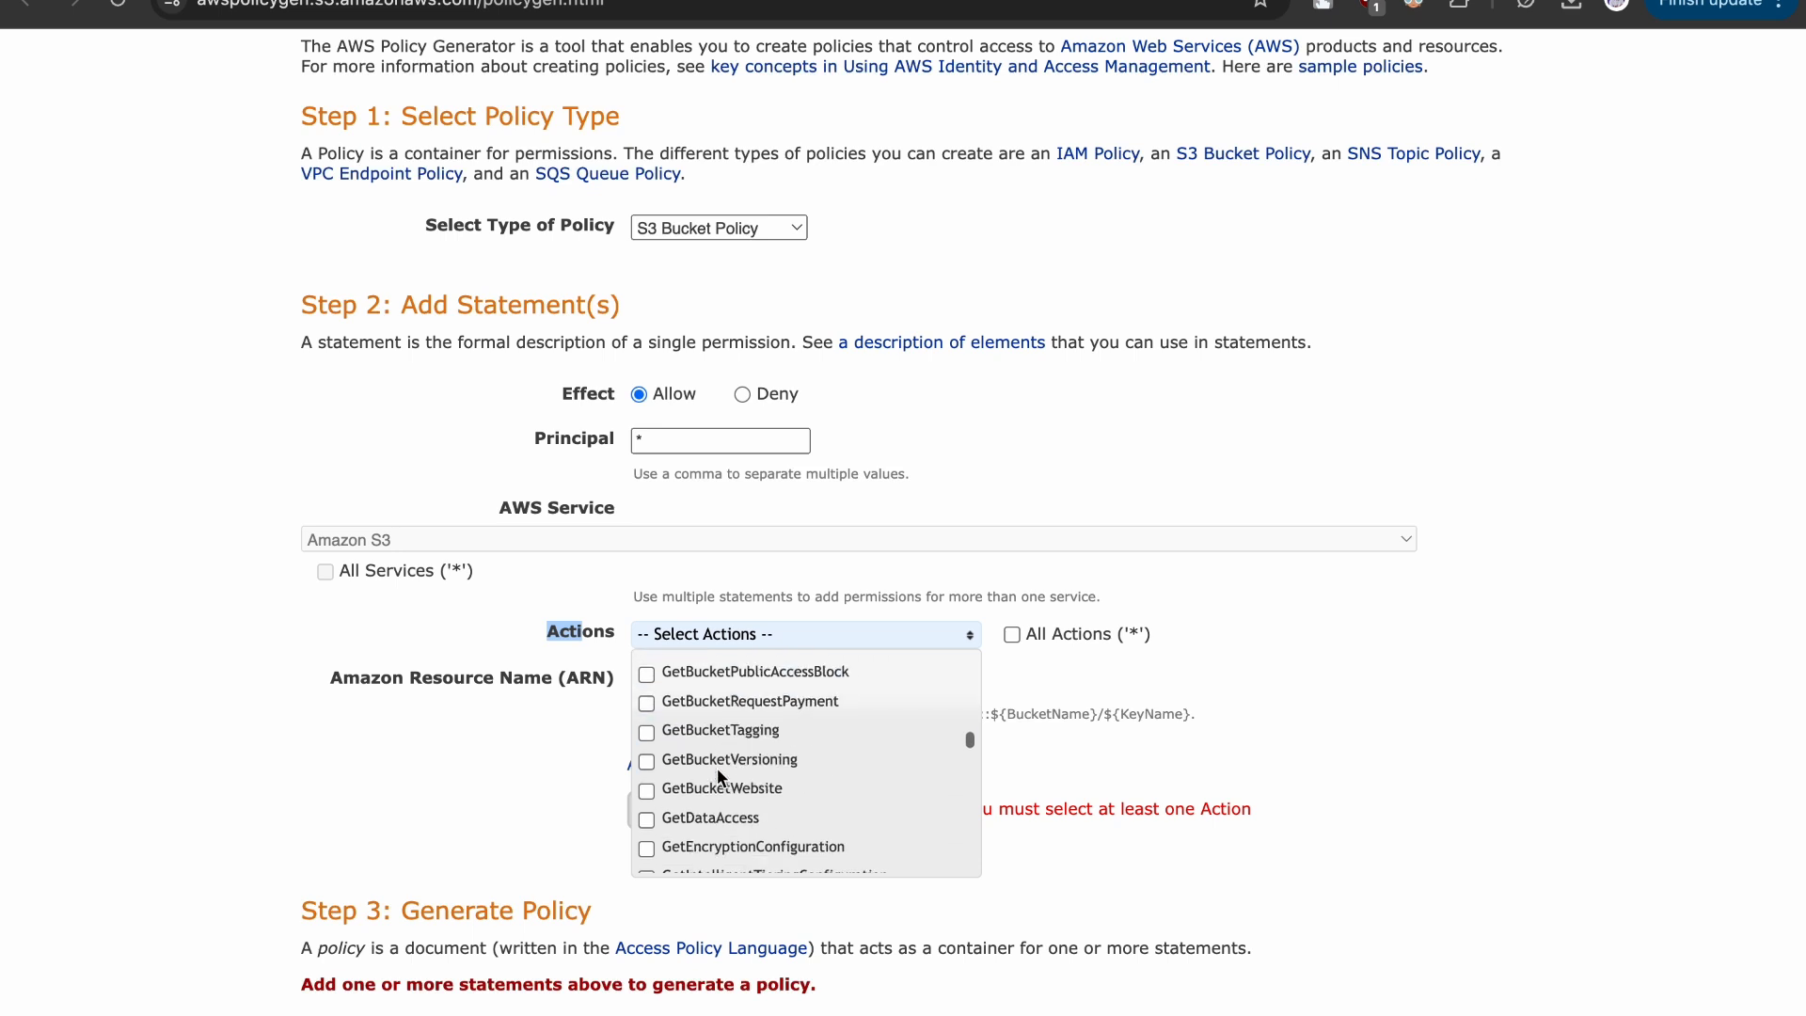
left_click(681, 726)
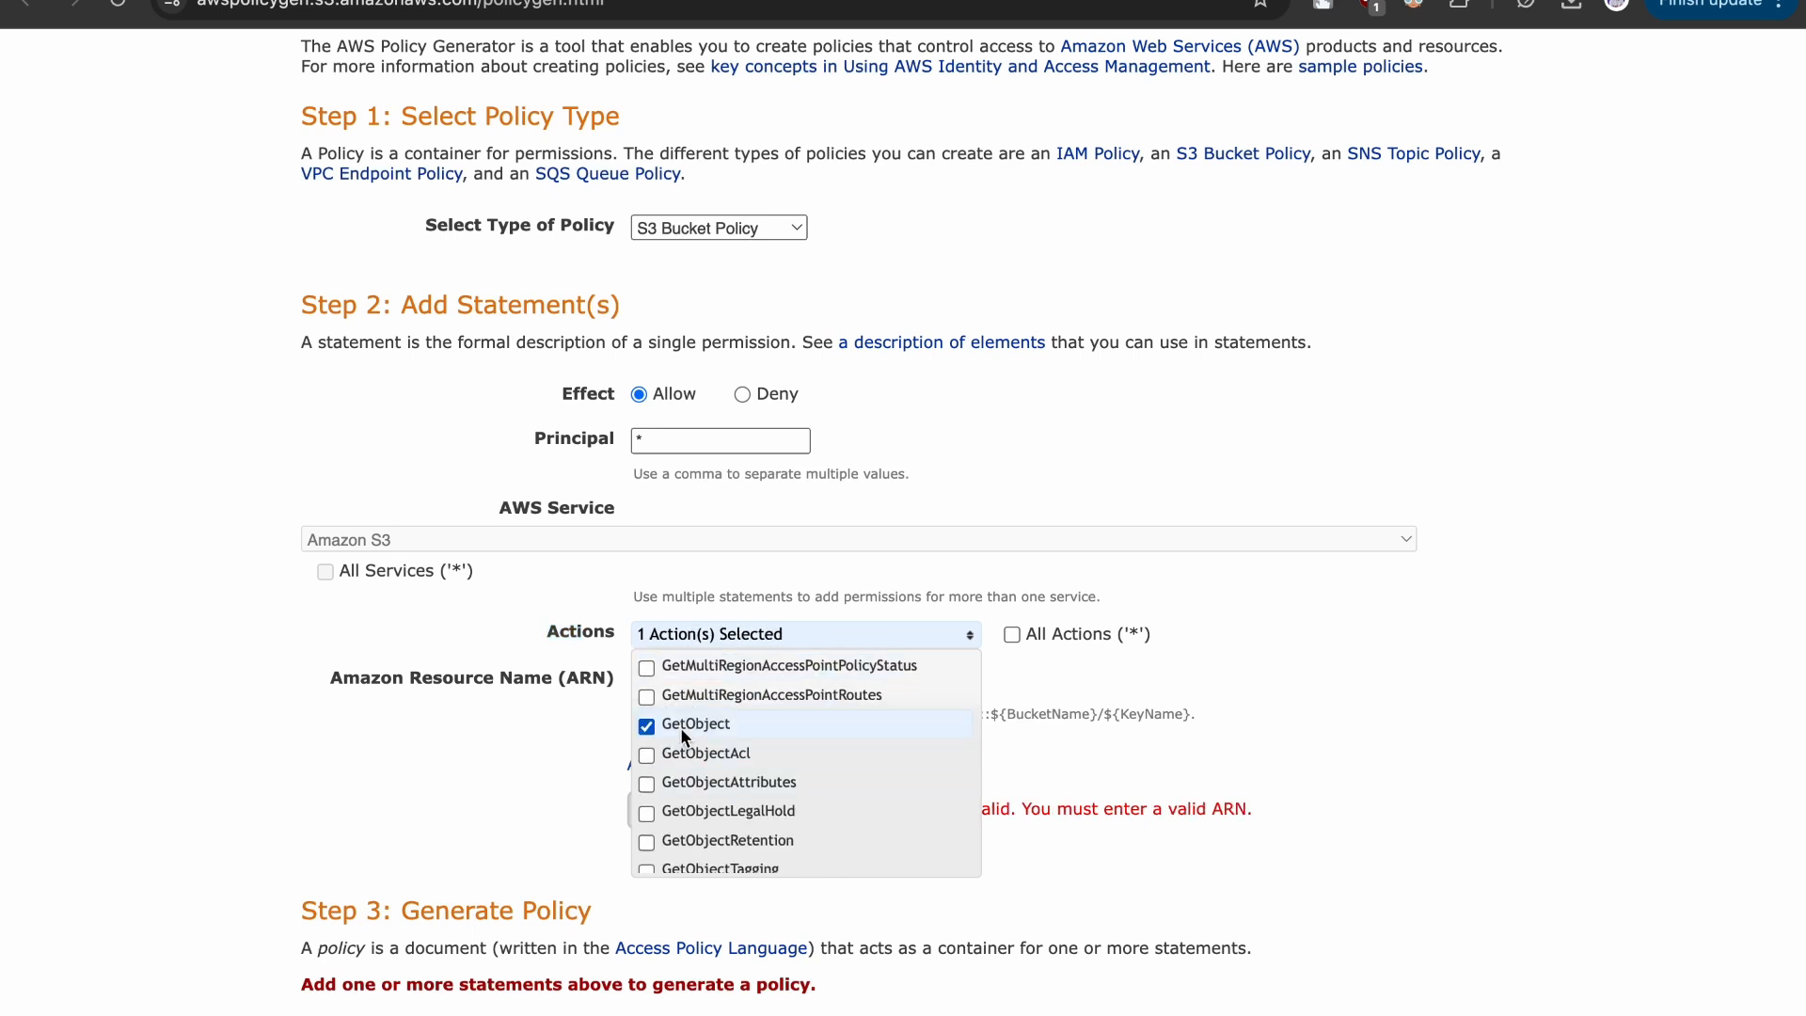
left_click(1212, 712)
- Return to the bucket policy editor and copy the bucket's ARN
left_click_drag(343, 679, 525, 698)
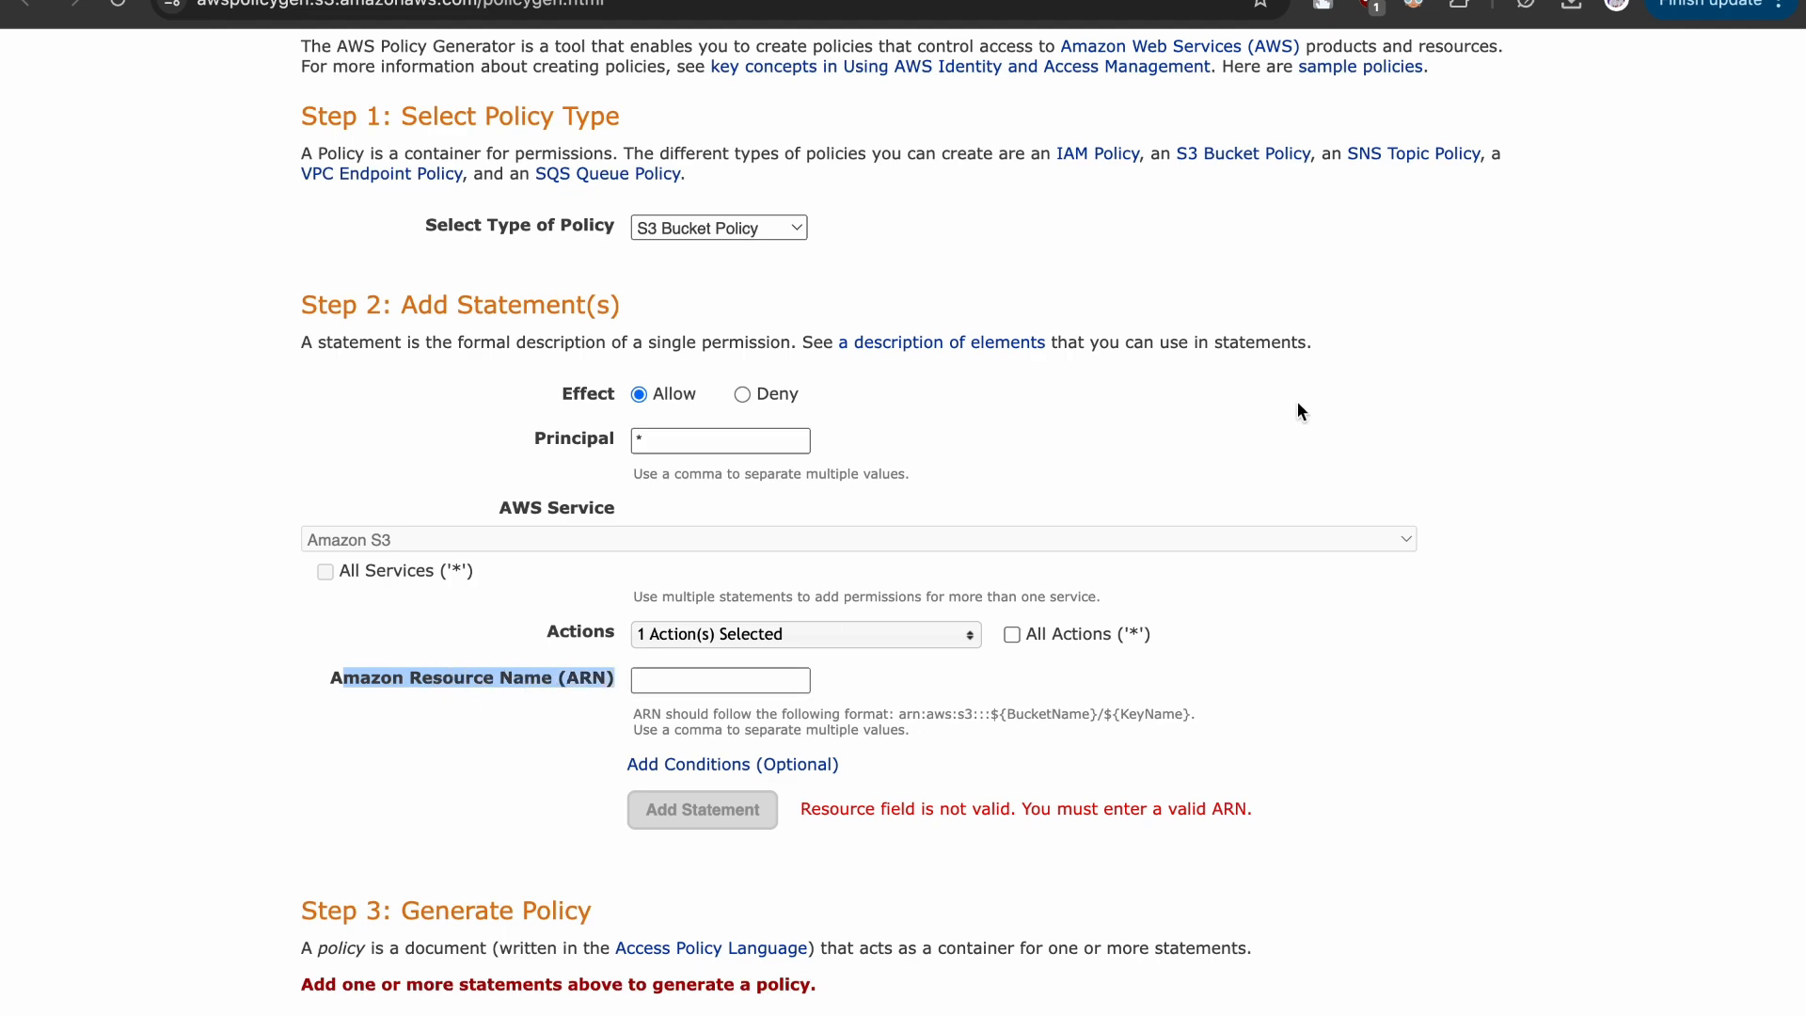
left_click(1327, 1)
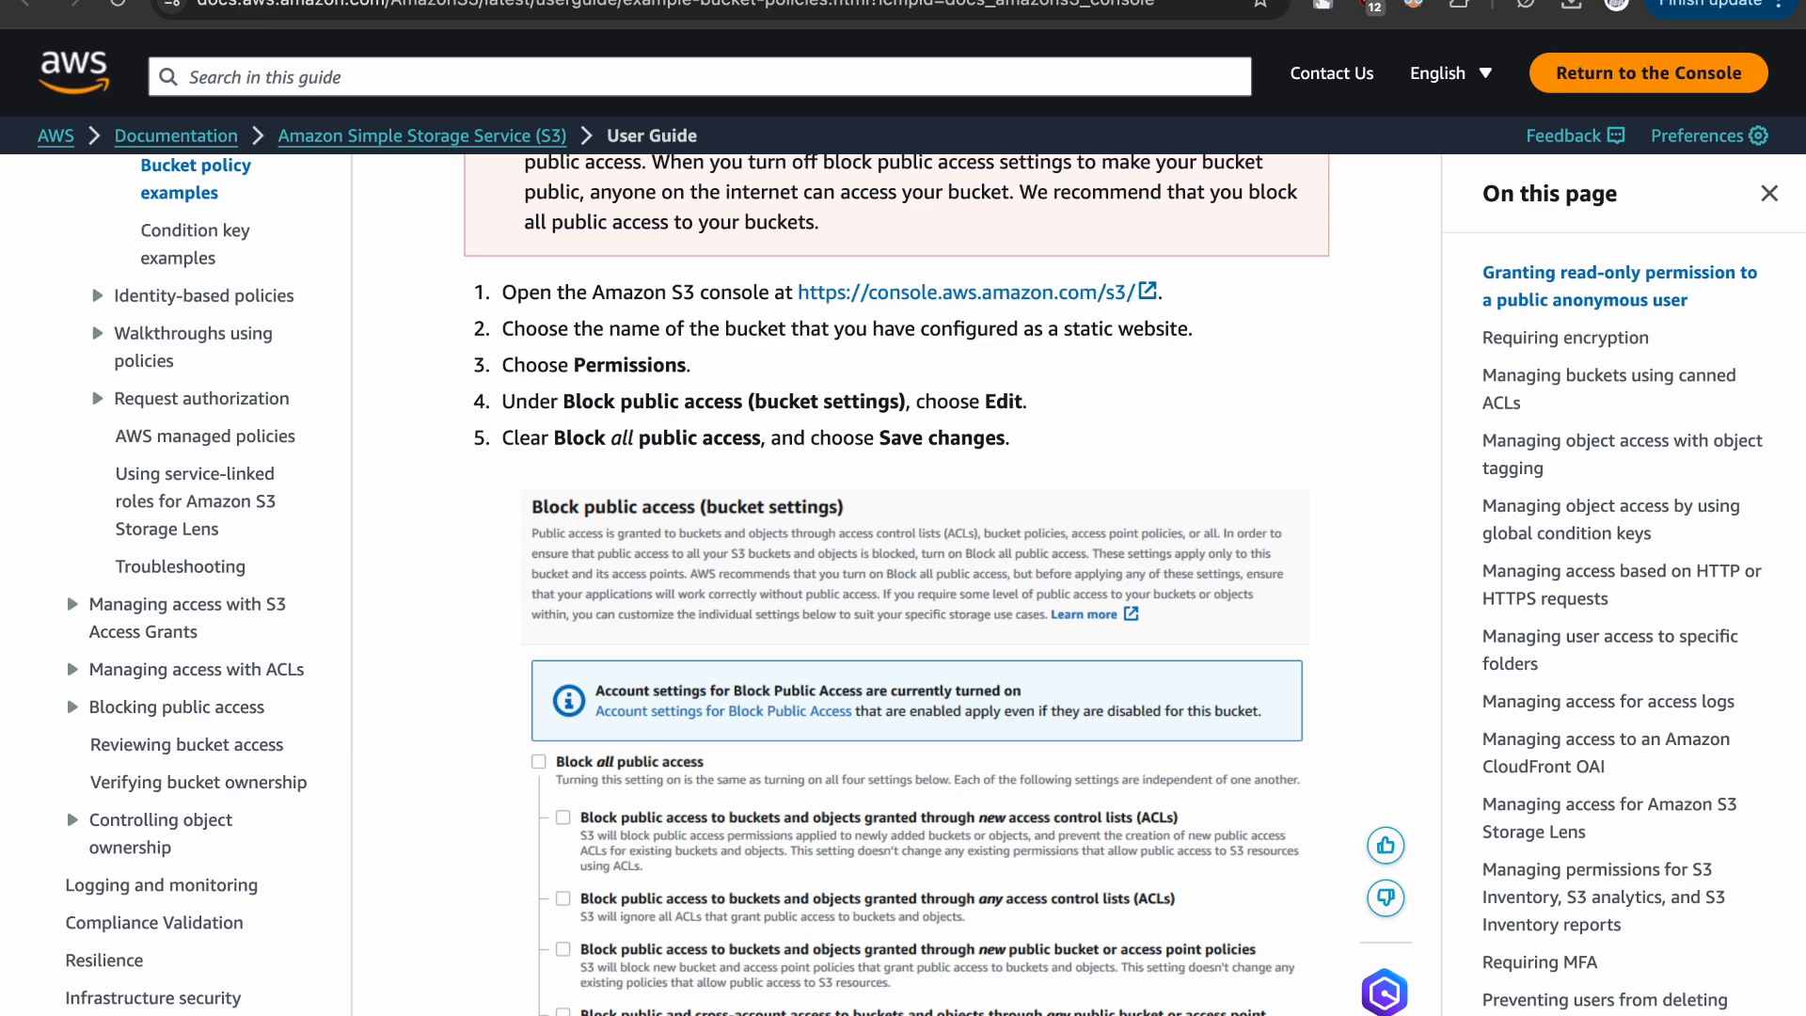
left_click(1186, 1)
left_click(892, 747)
scroll(892, 747, "up", 3)
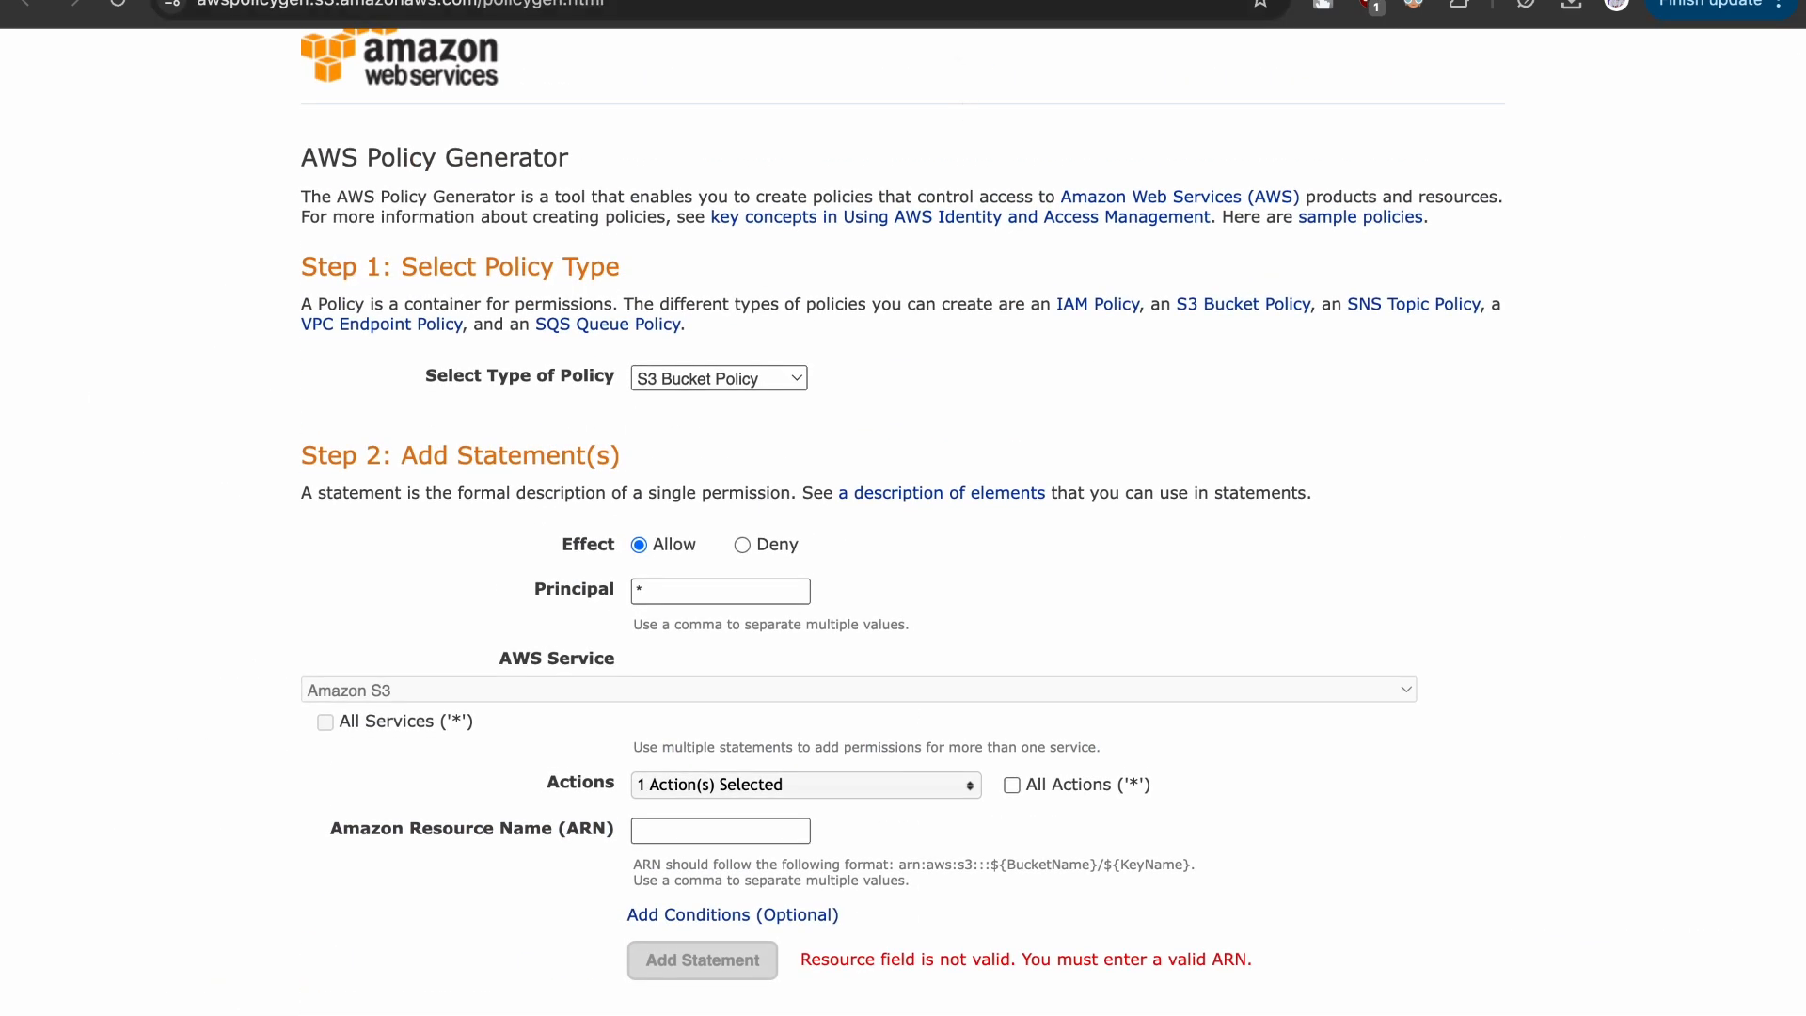
left_click(960, 1)
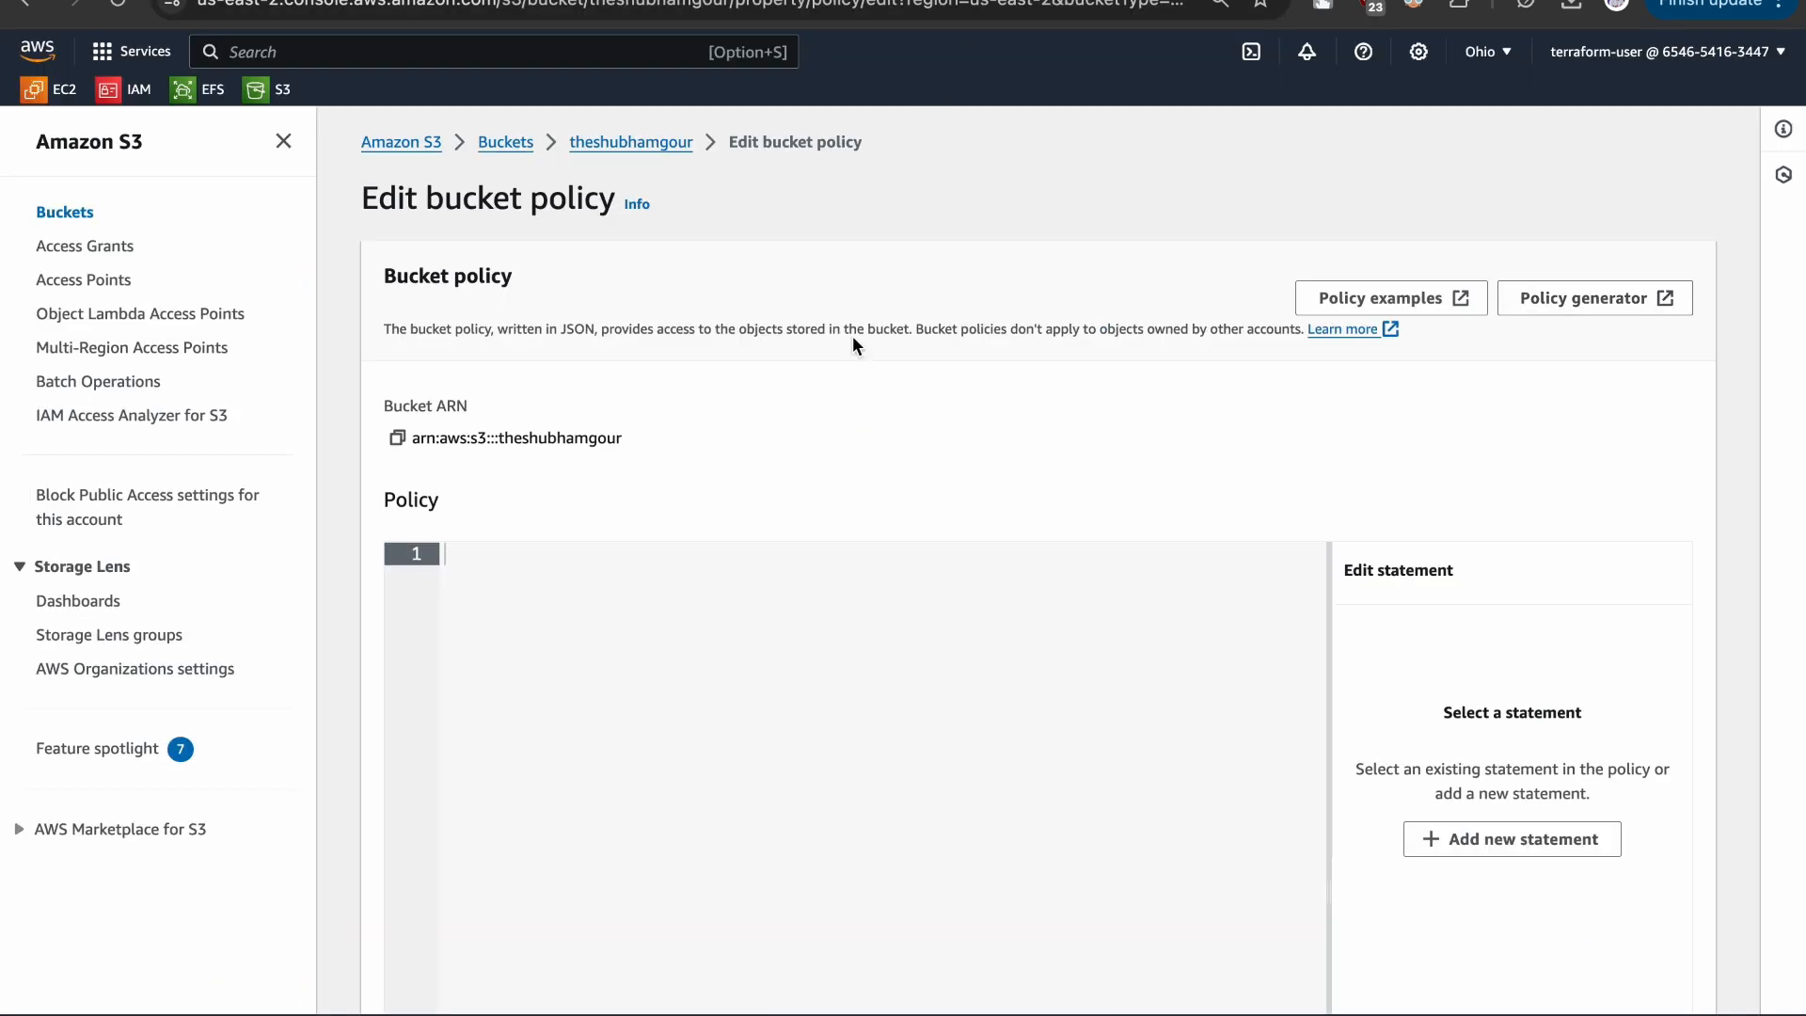
left_click(397, 438)
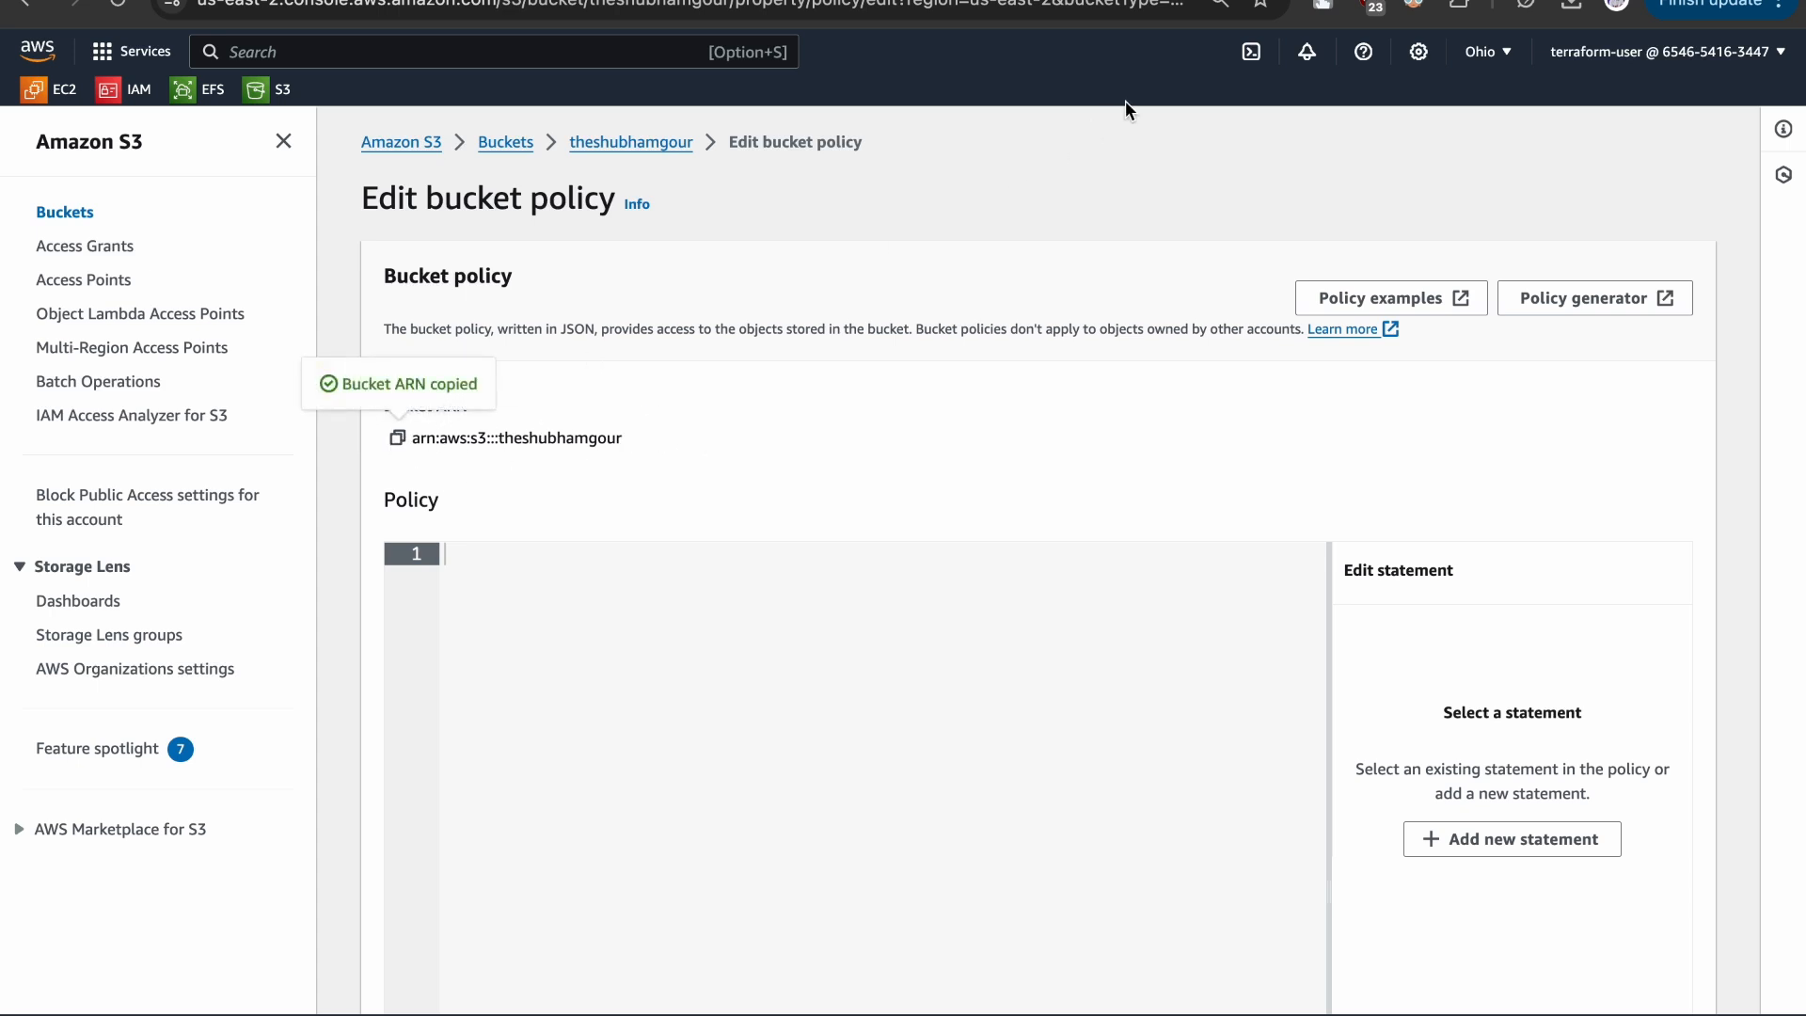
- Paste the bucket ARN as the statement's Amazon Resource Name in the AWS Policy Generator and append /* to it
left_click(1129, 1)
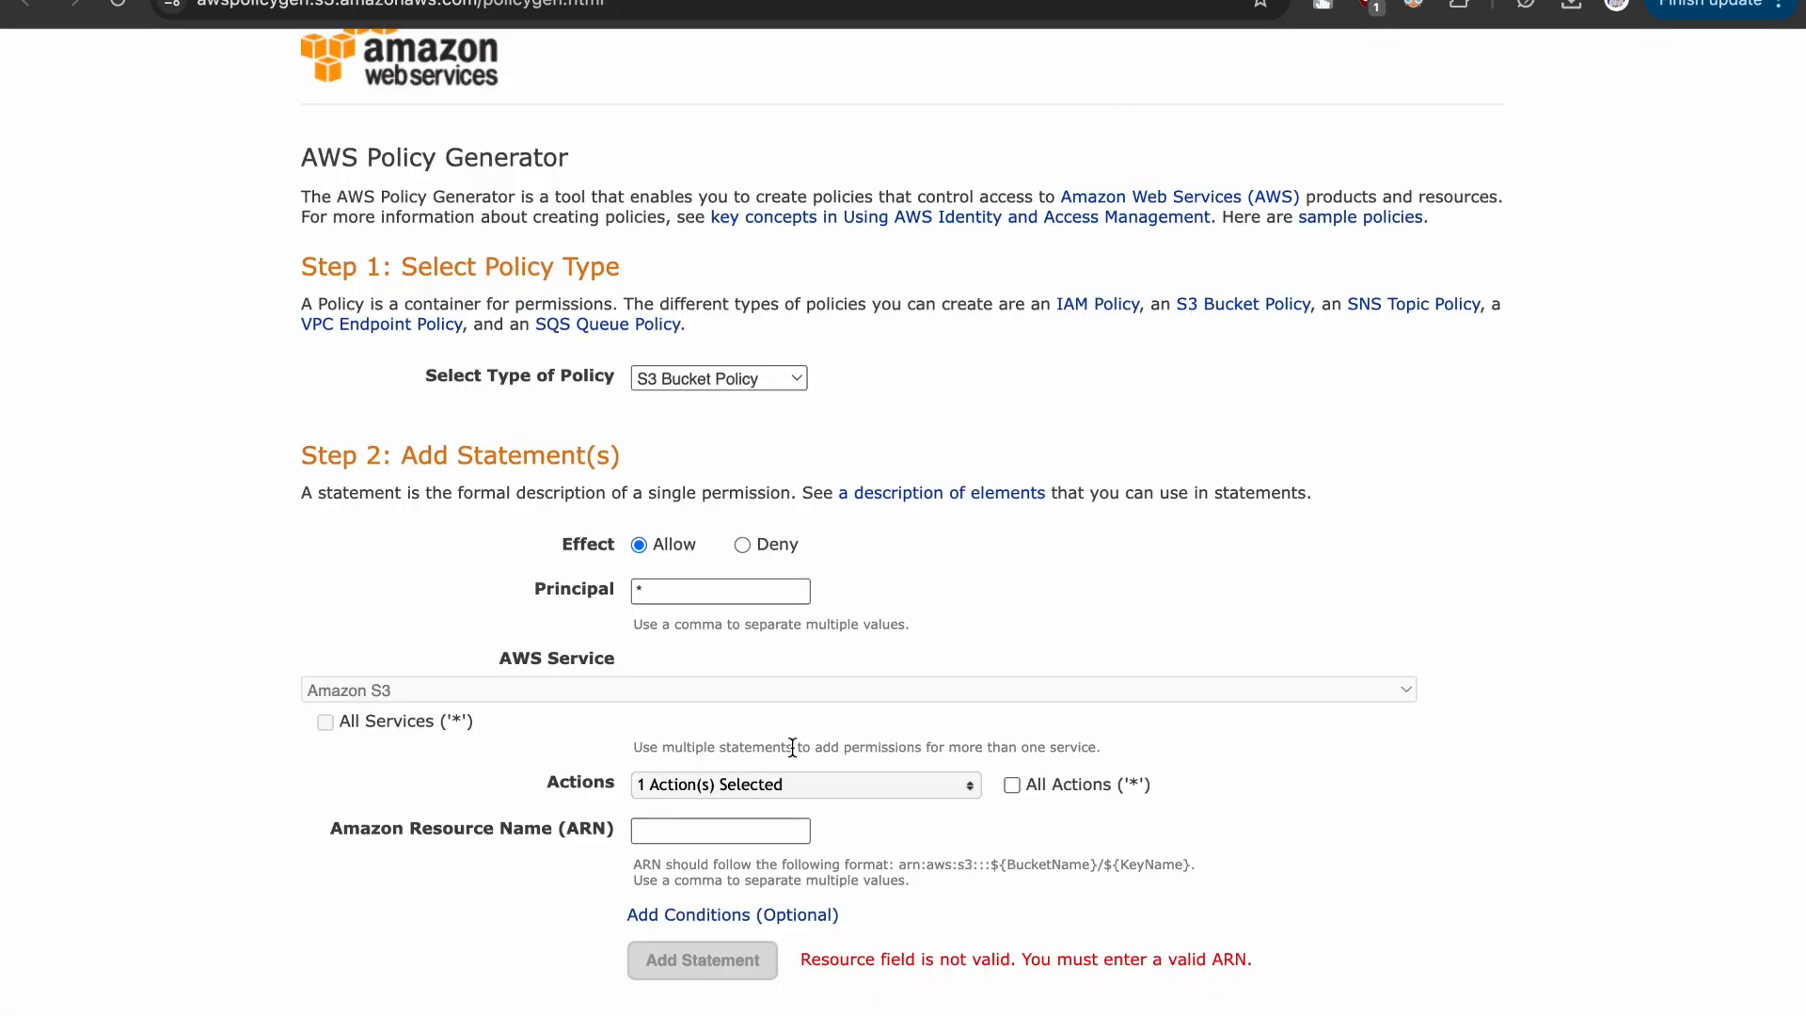
left_click(662, 828)
key("super+v")
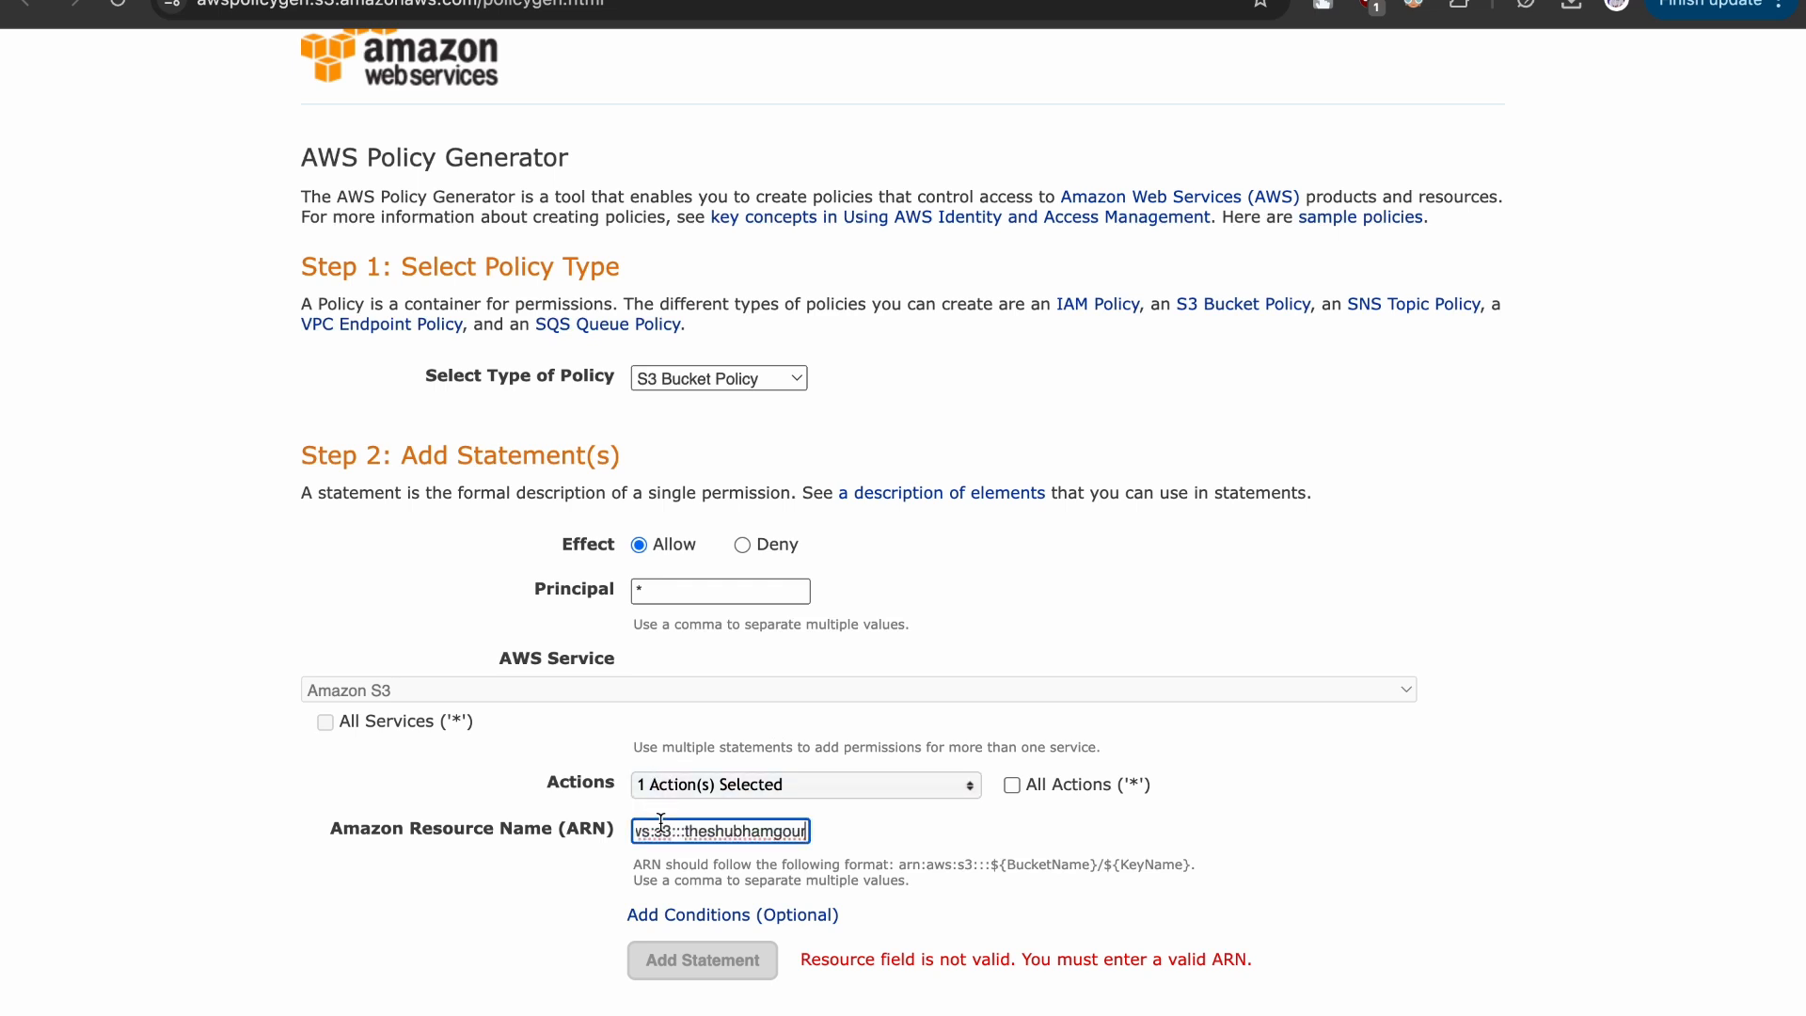
type("/*")
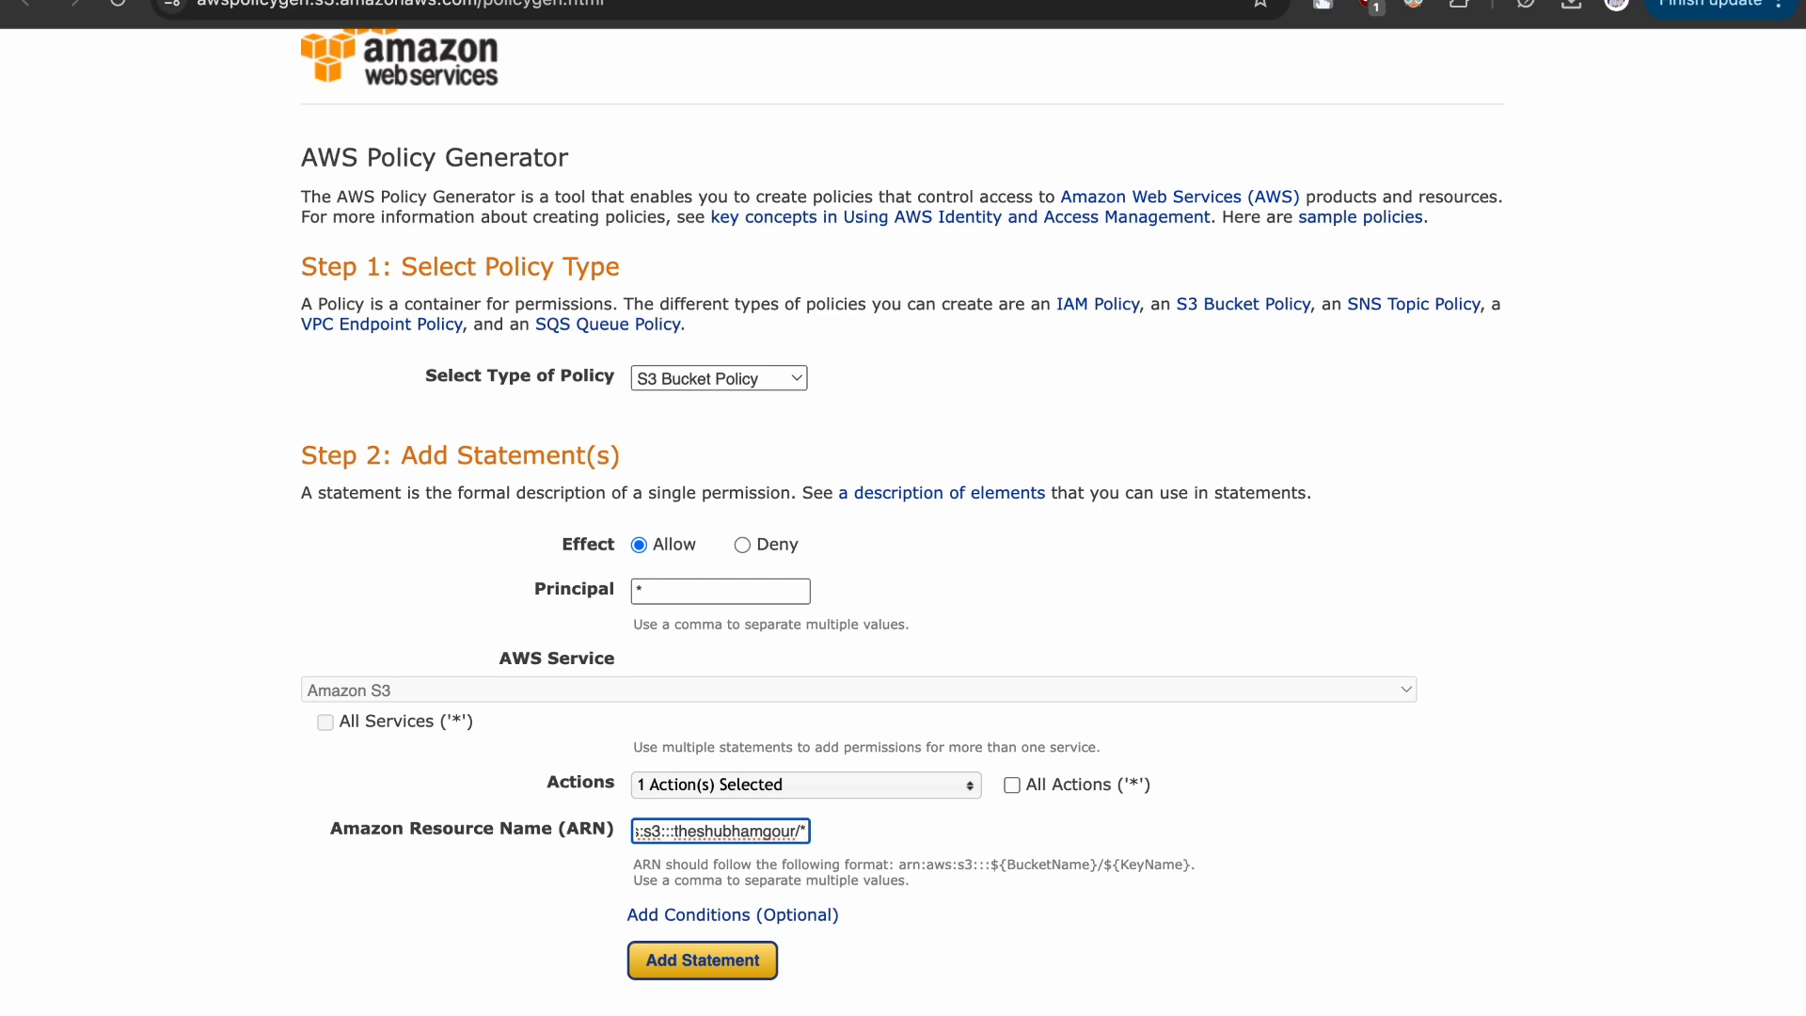
double_click(715, 830)
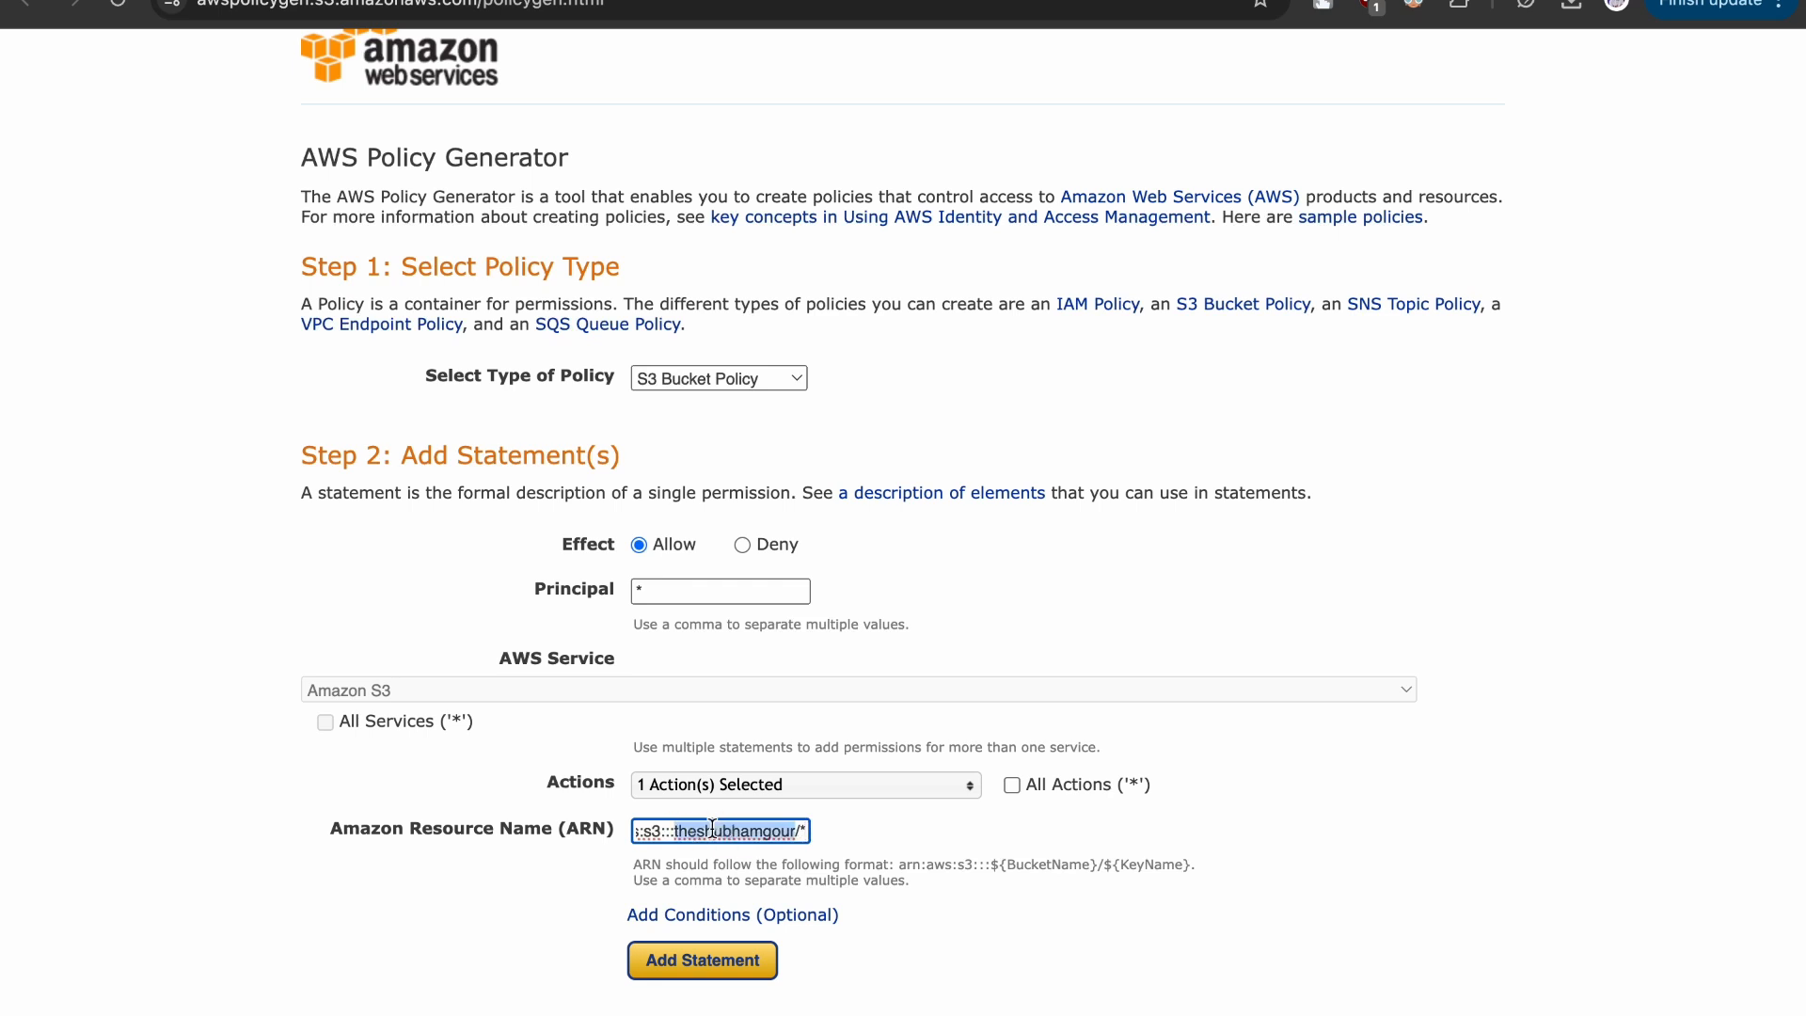
scroll(712, 828, "right", 1)
left_click(801, 829)
scroll(715, 827, "down", 2)
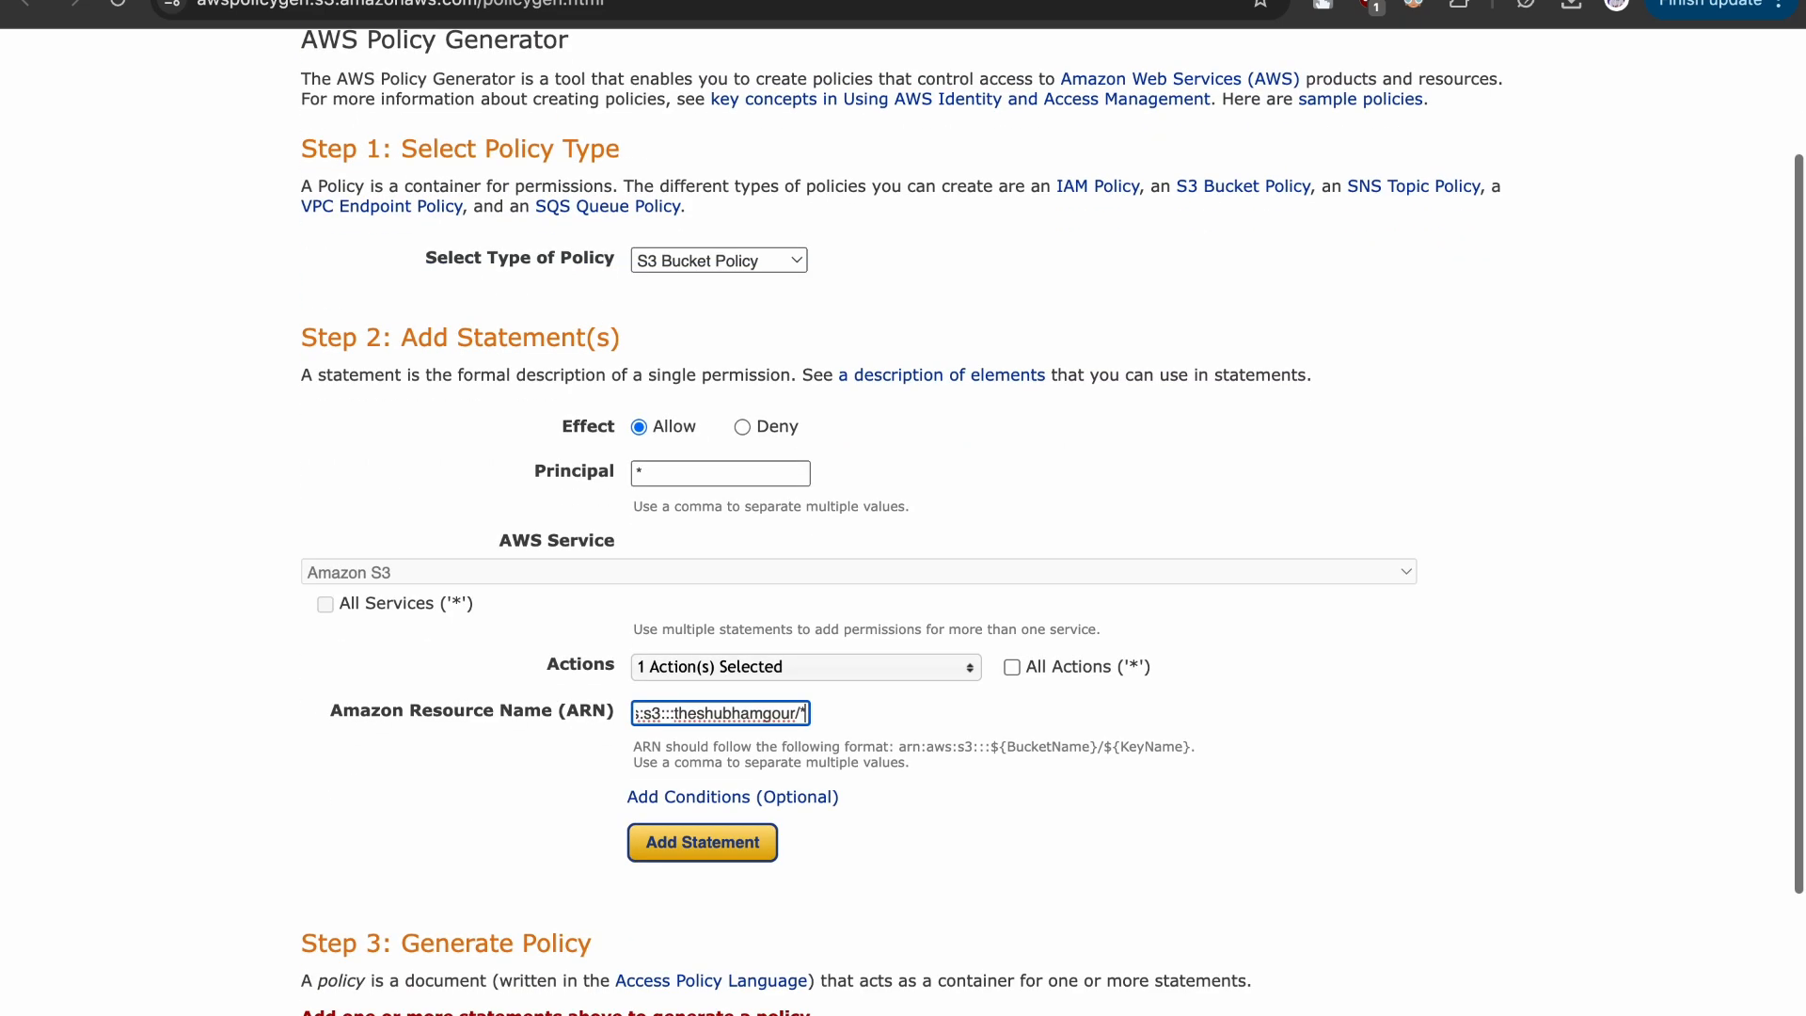
- Add the statement to the policy and generate the policy JSON document
left_click(720, 845)
scroll(717, 837, "down", 5)
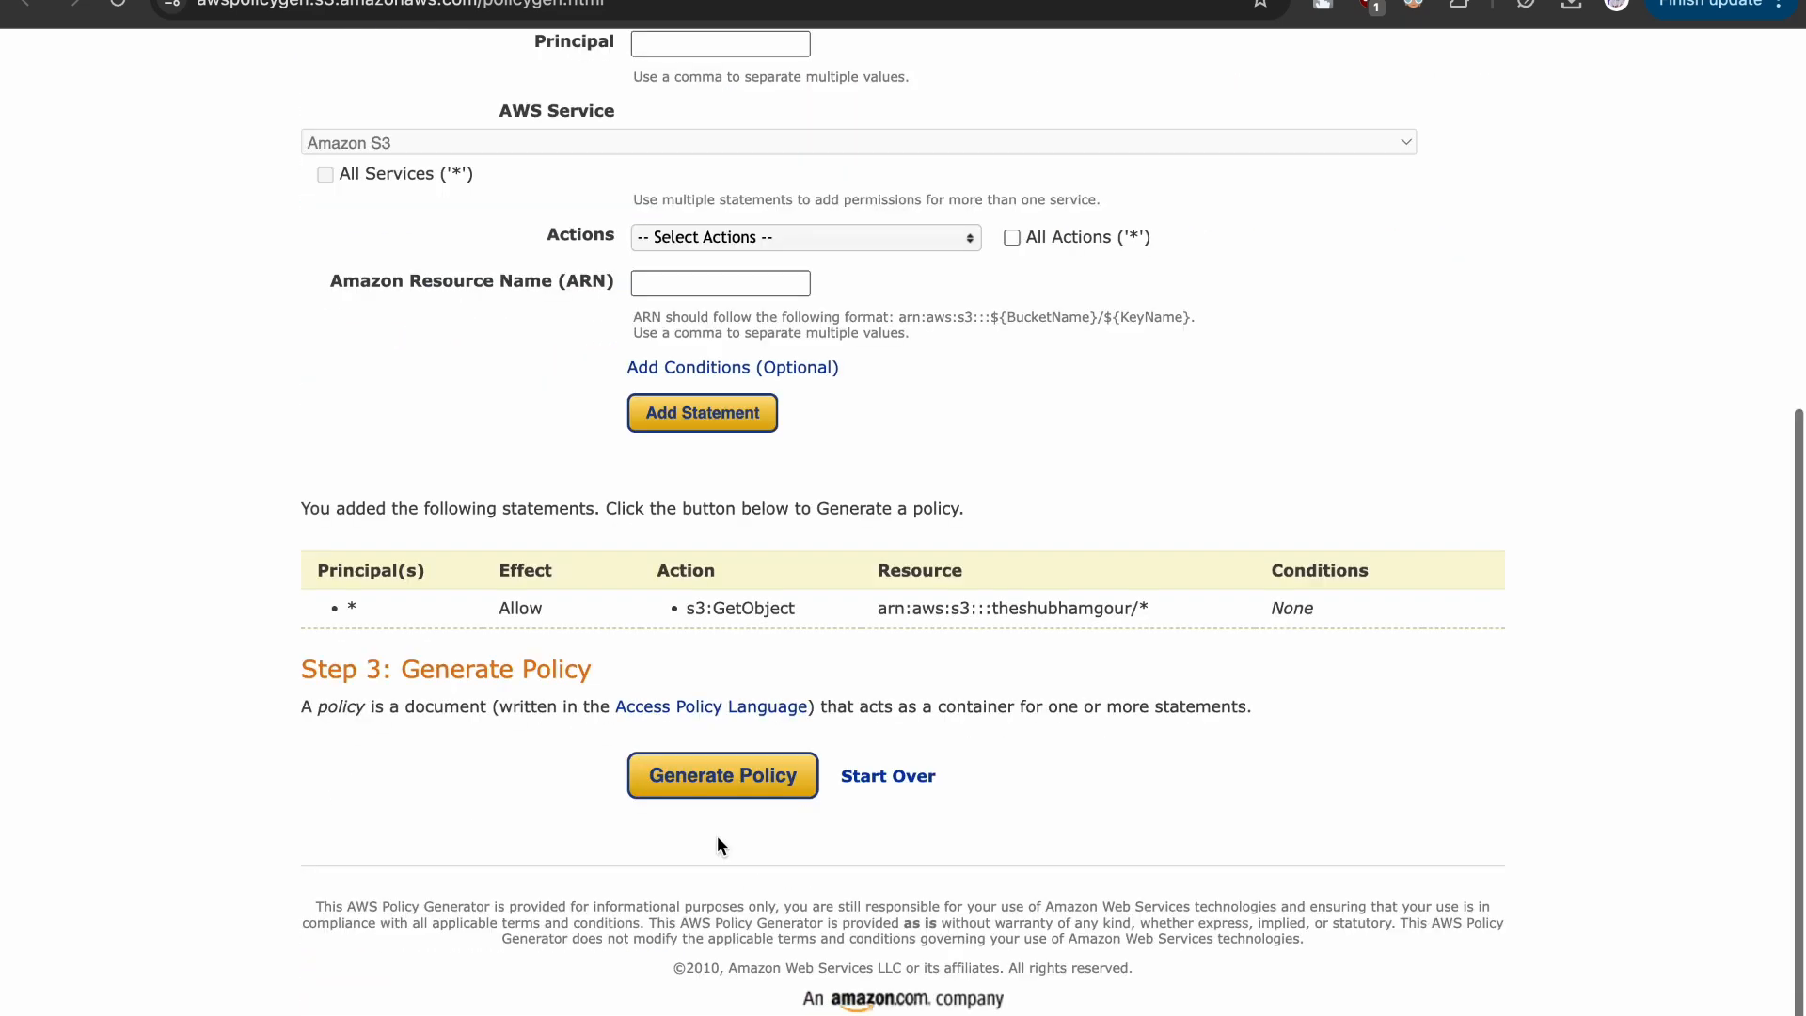
left_click(704, 779)
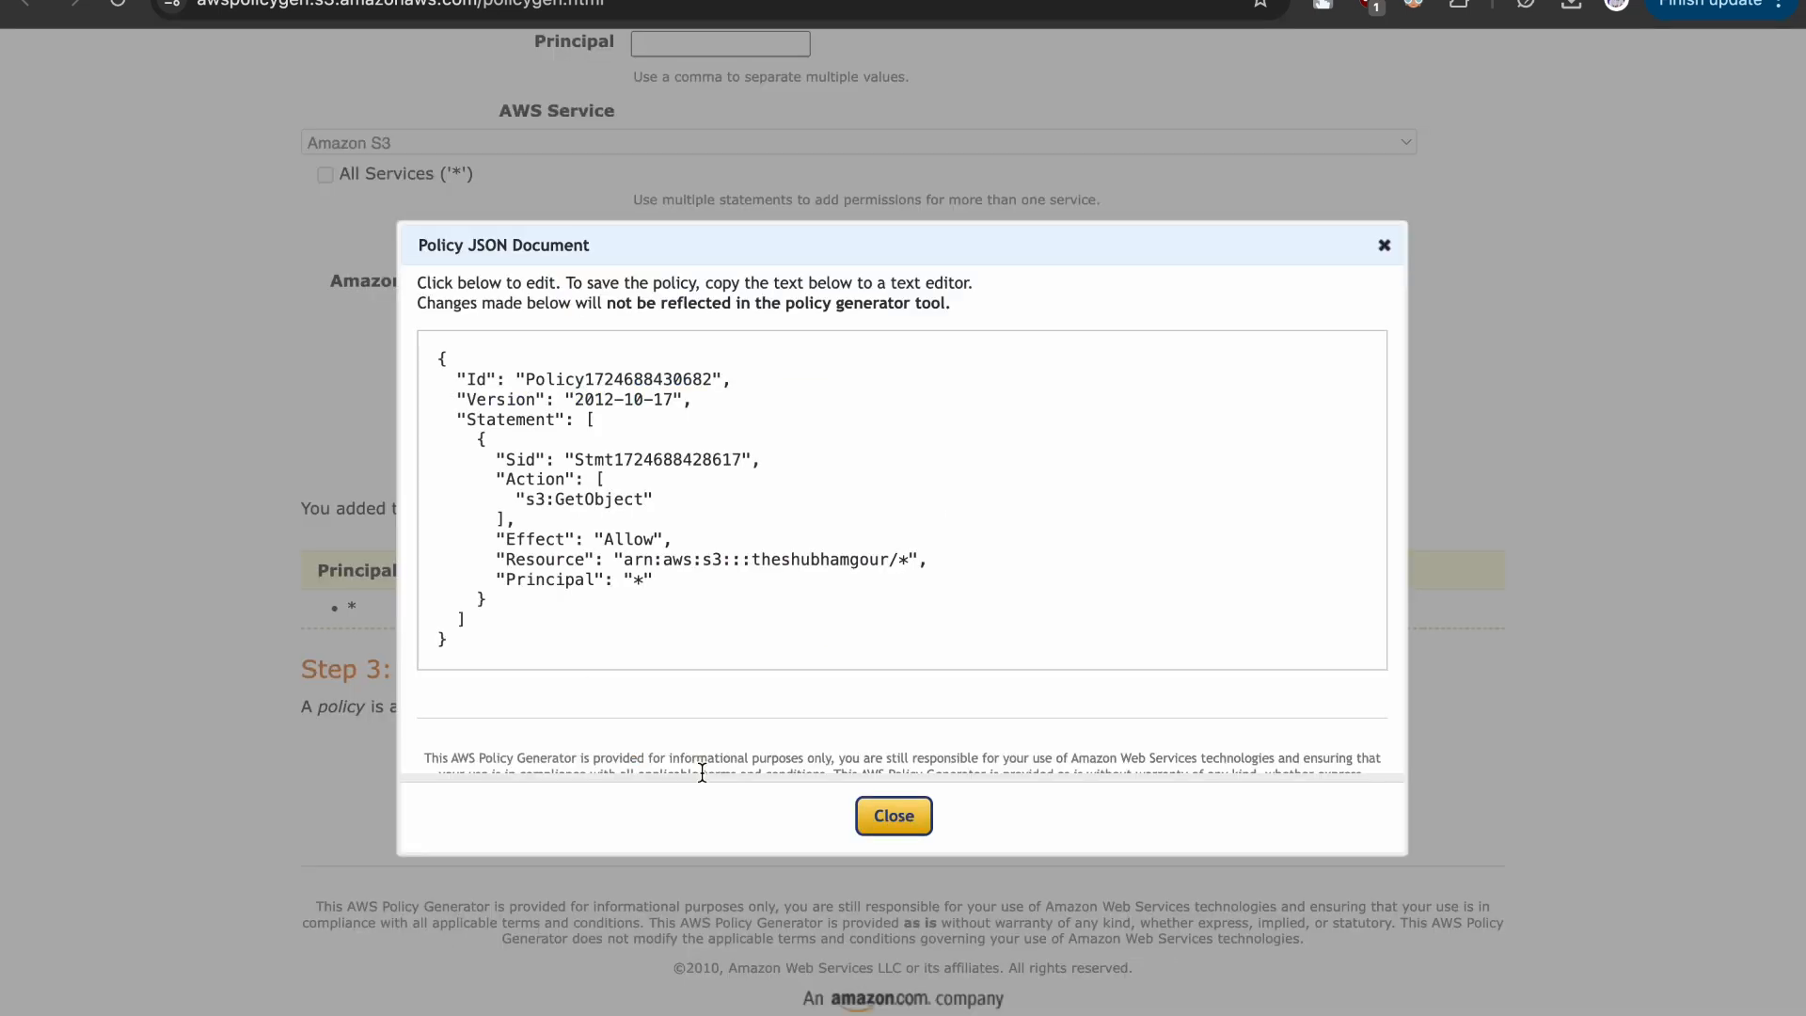
- Copy the whole generated policy JSON into the S3 bucket policy editor and save the changes
left_click_drag(430, 343, 508, 690)
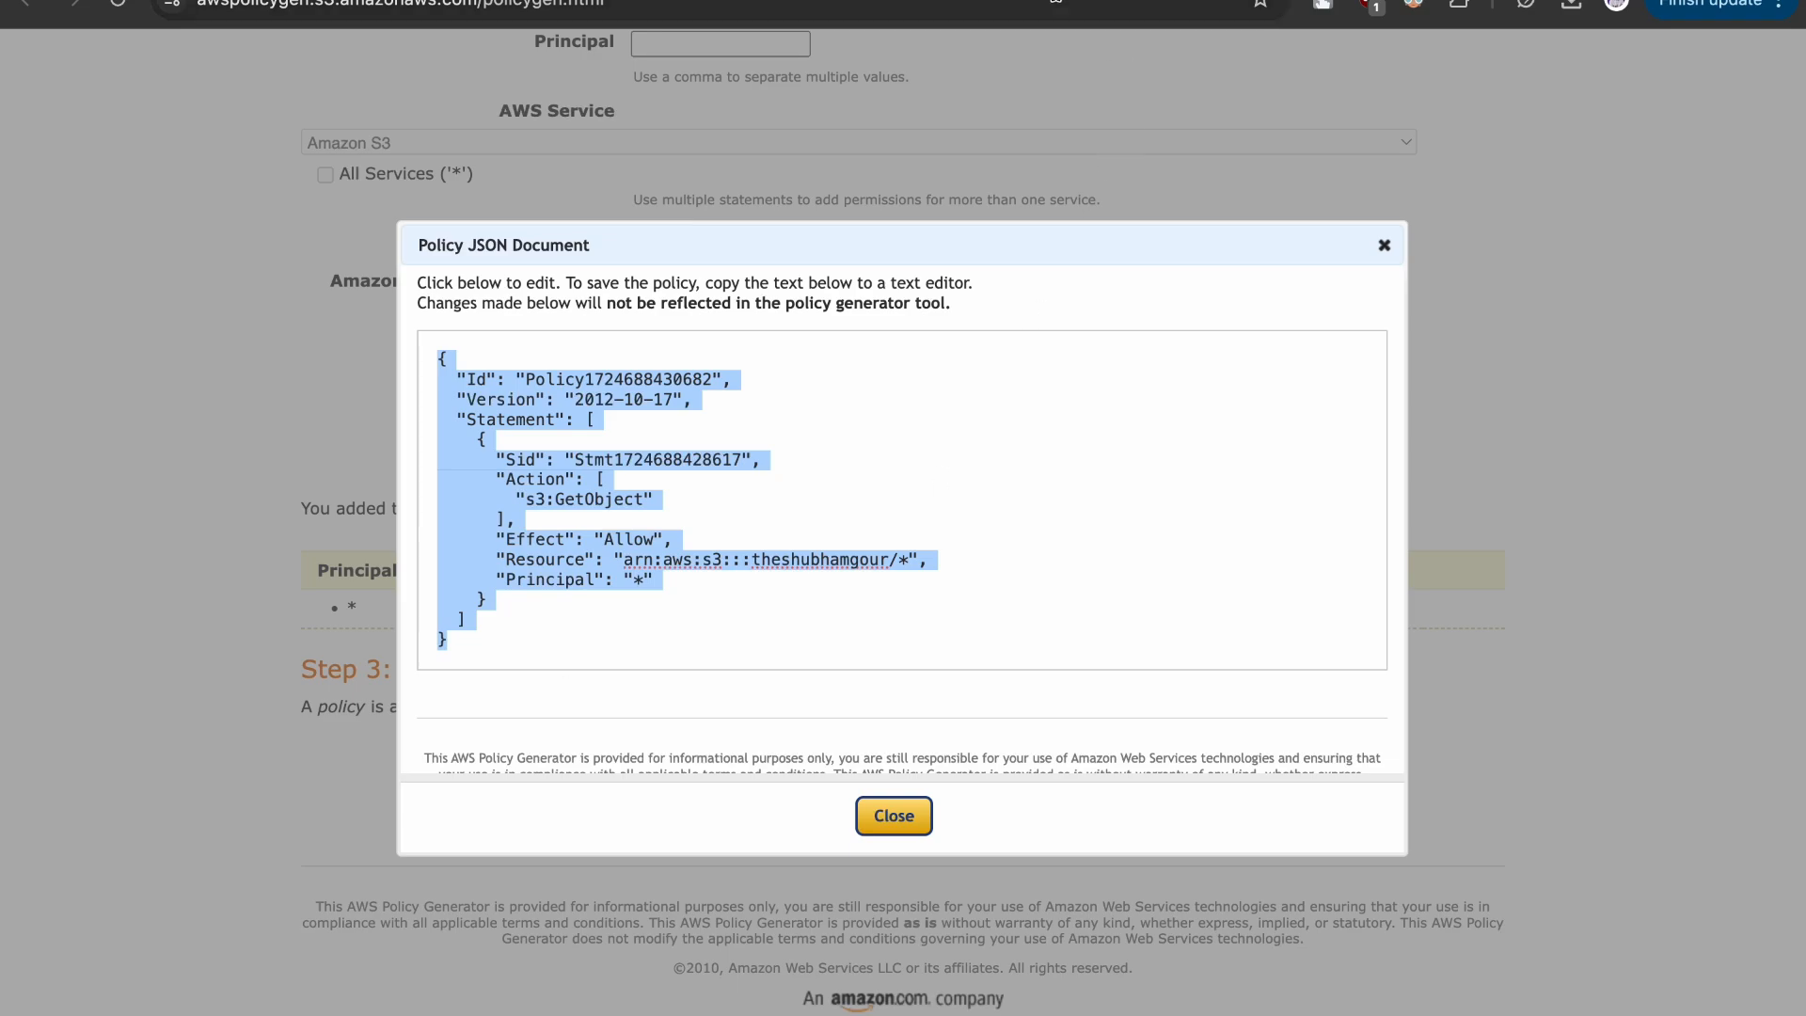
left_click(1049, 0)
left_click(648, 614)
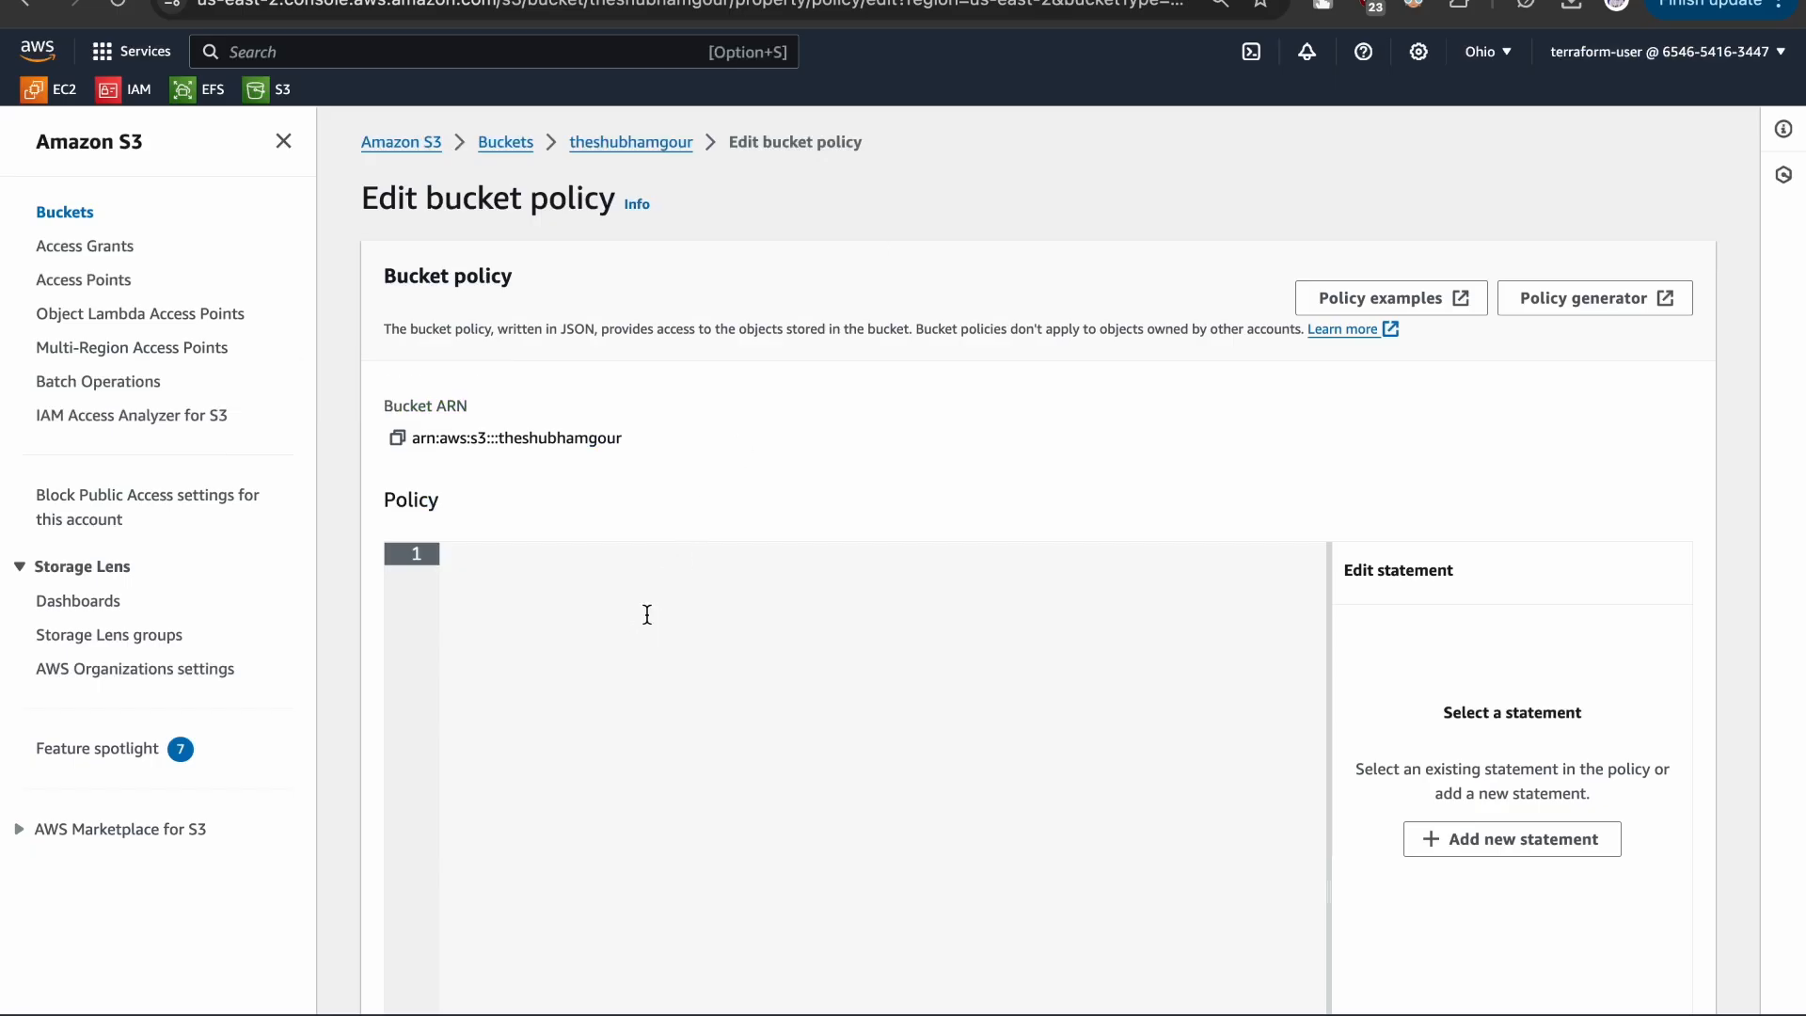
key("super+v")
scroll(1572, 617, "down", 5)
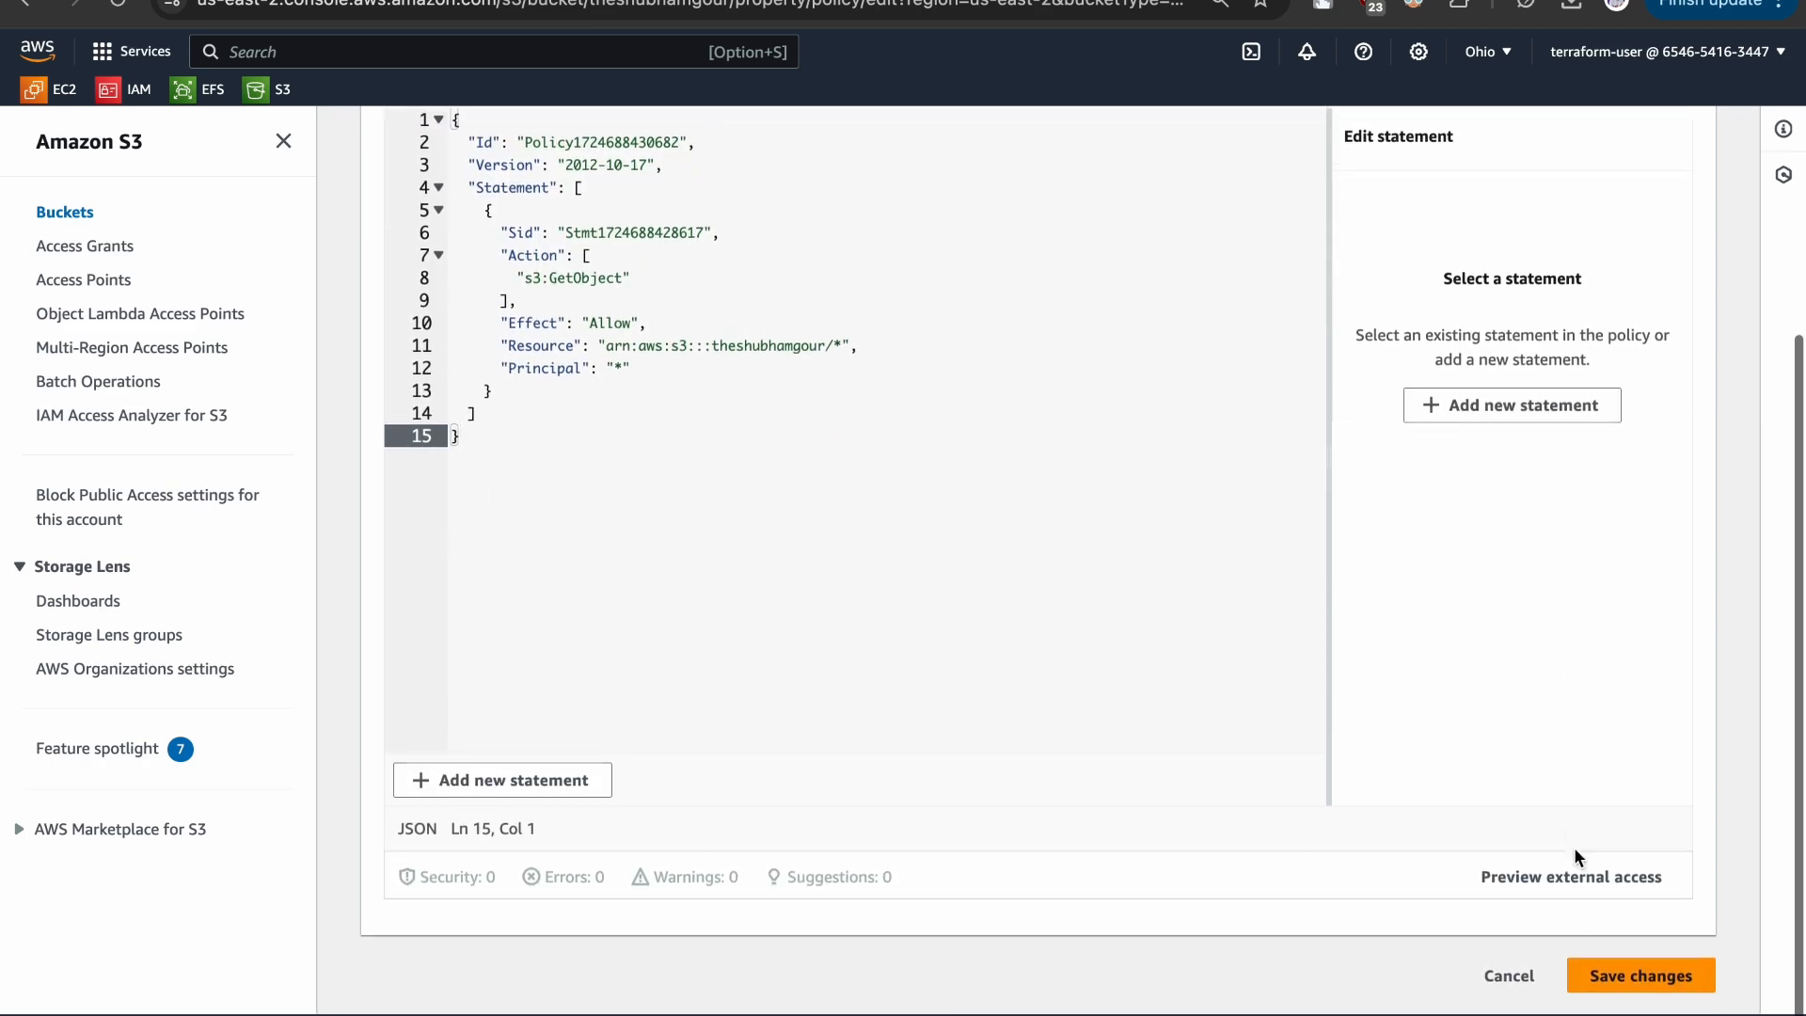
left_click(1618, 974)
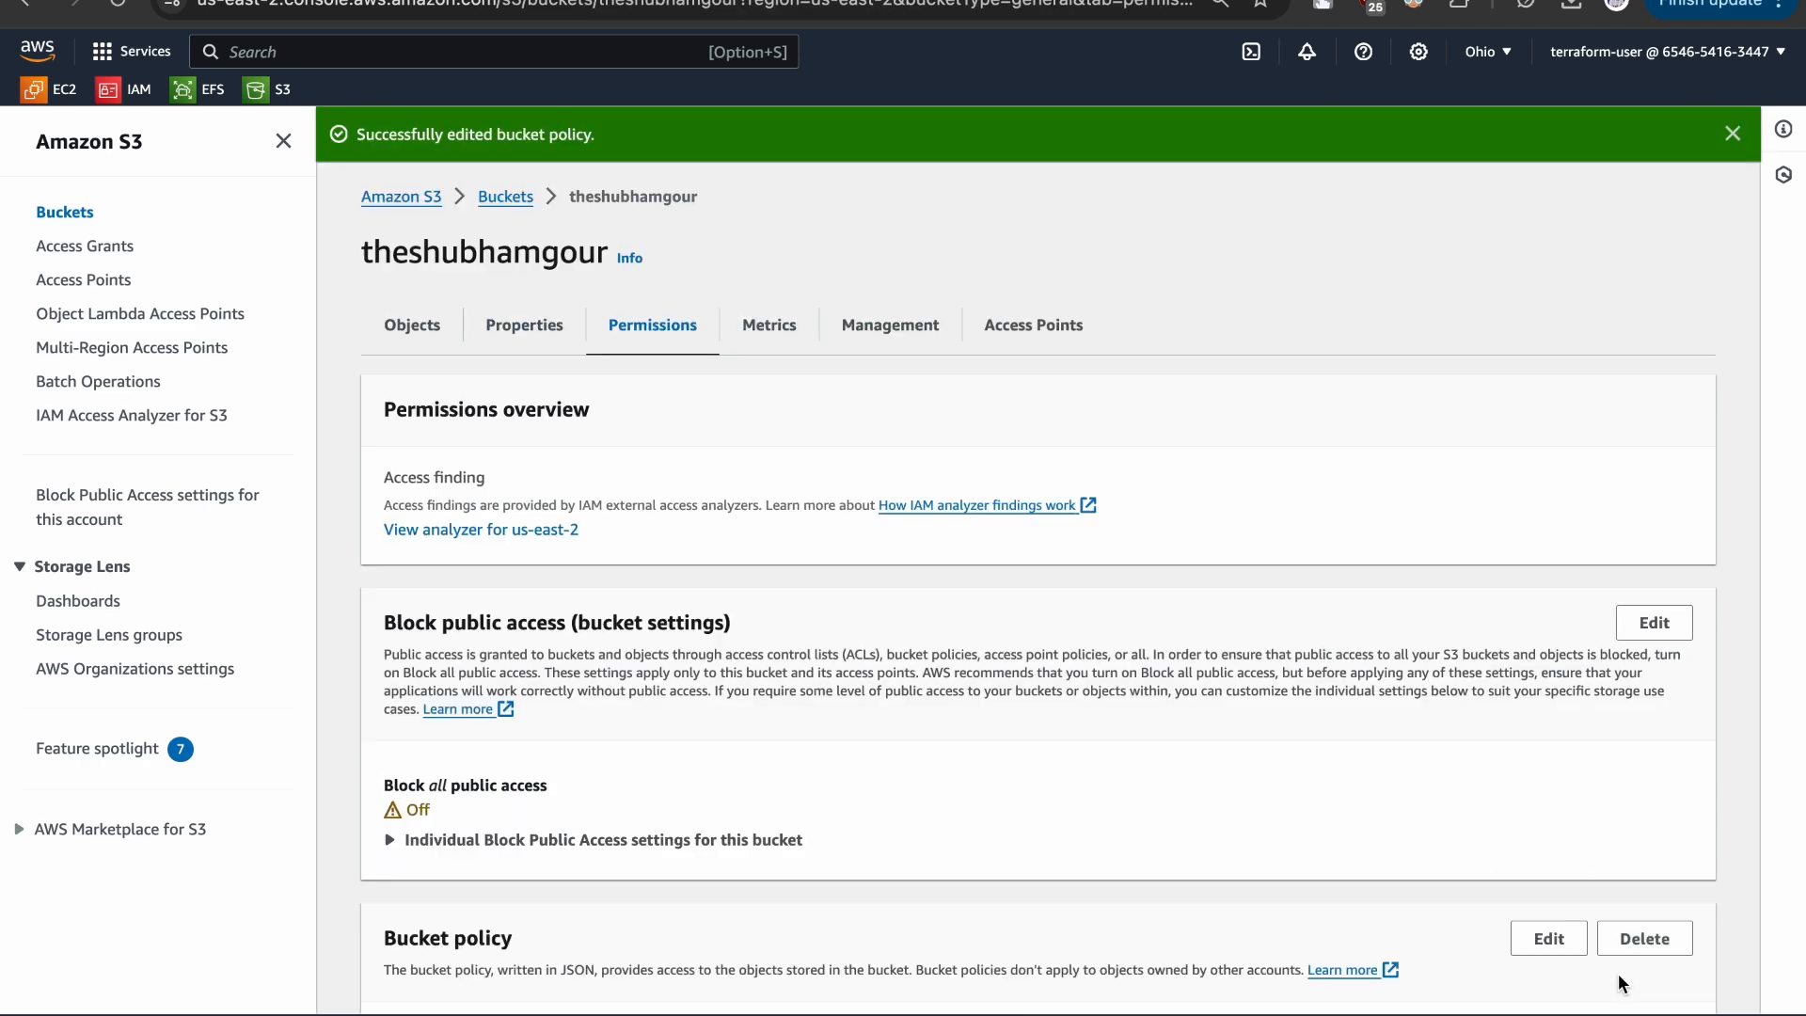
- Review the saved bucket policy and reload the object URL of c-kai.jpg to test public access
scroll(1618, 974, "down", 12)
scroll(1498, 844, "up", 5)
scroll(1498, 844, "up", 1)
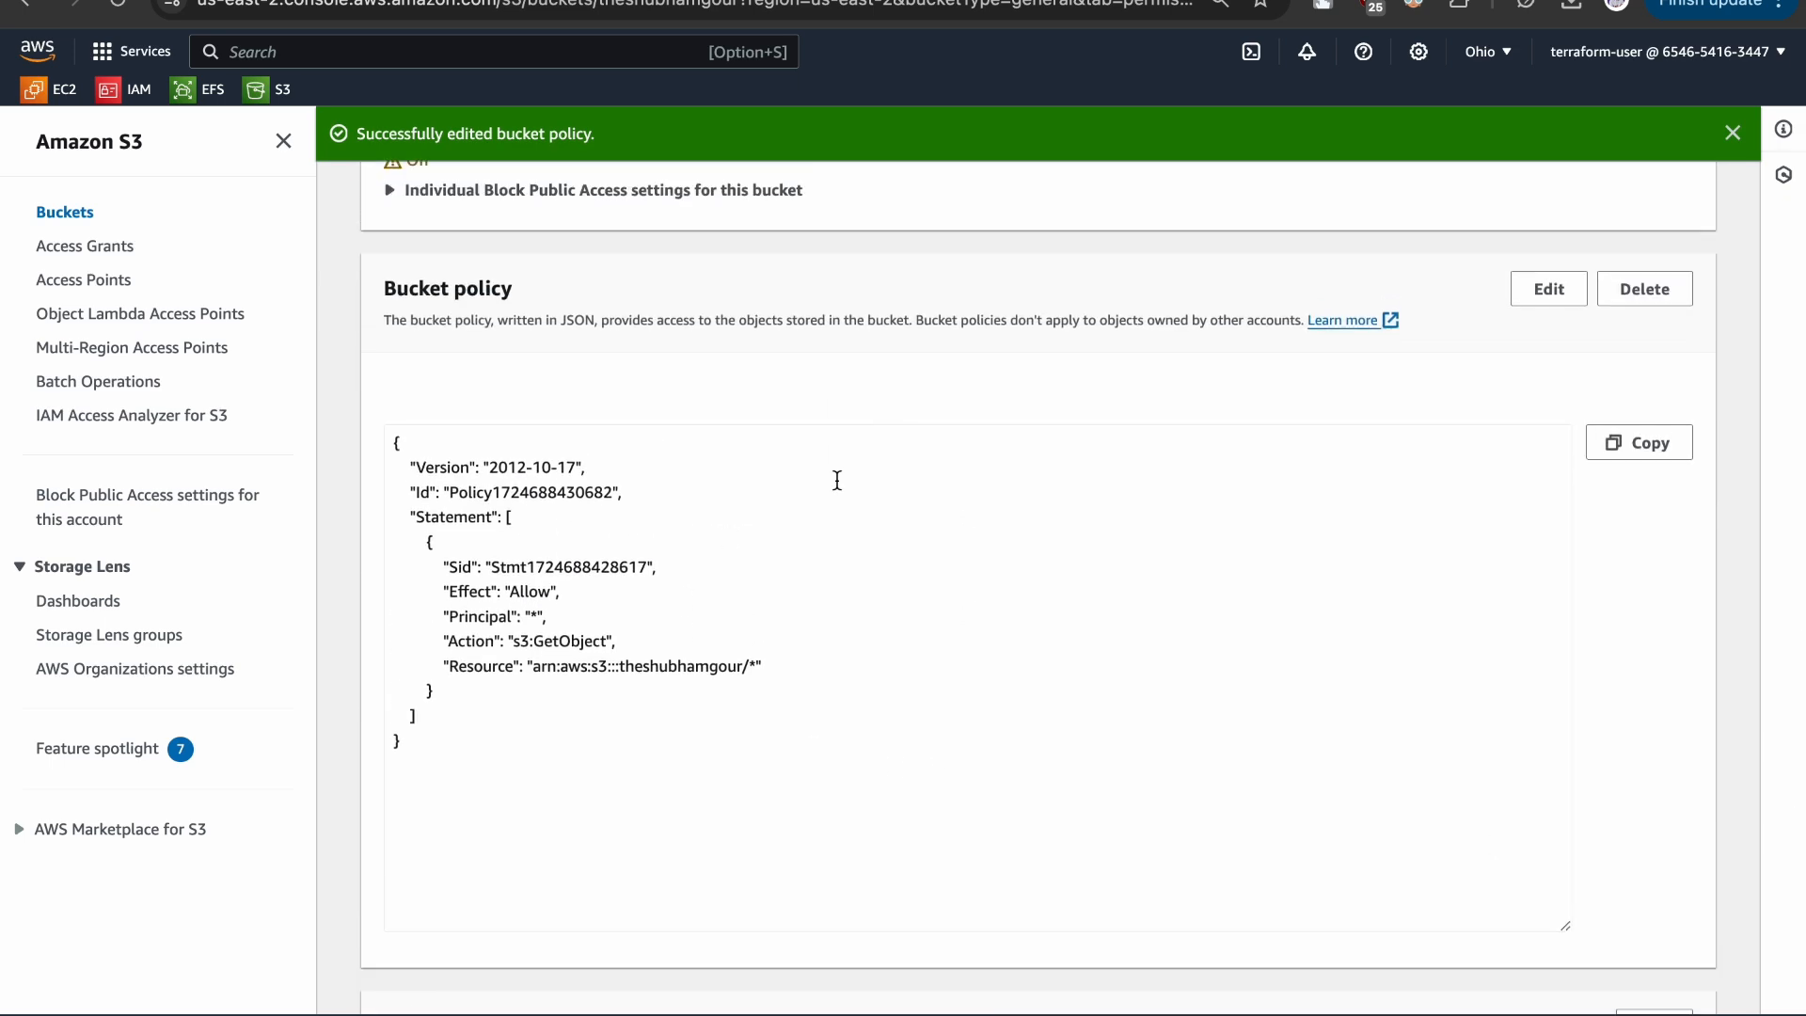
left_click(470, 0)
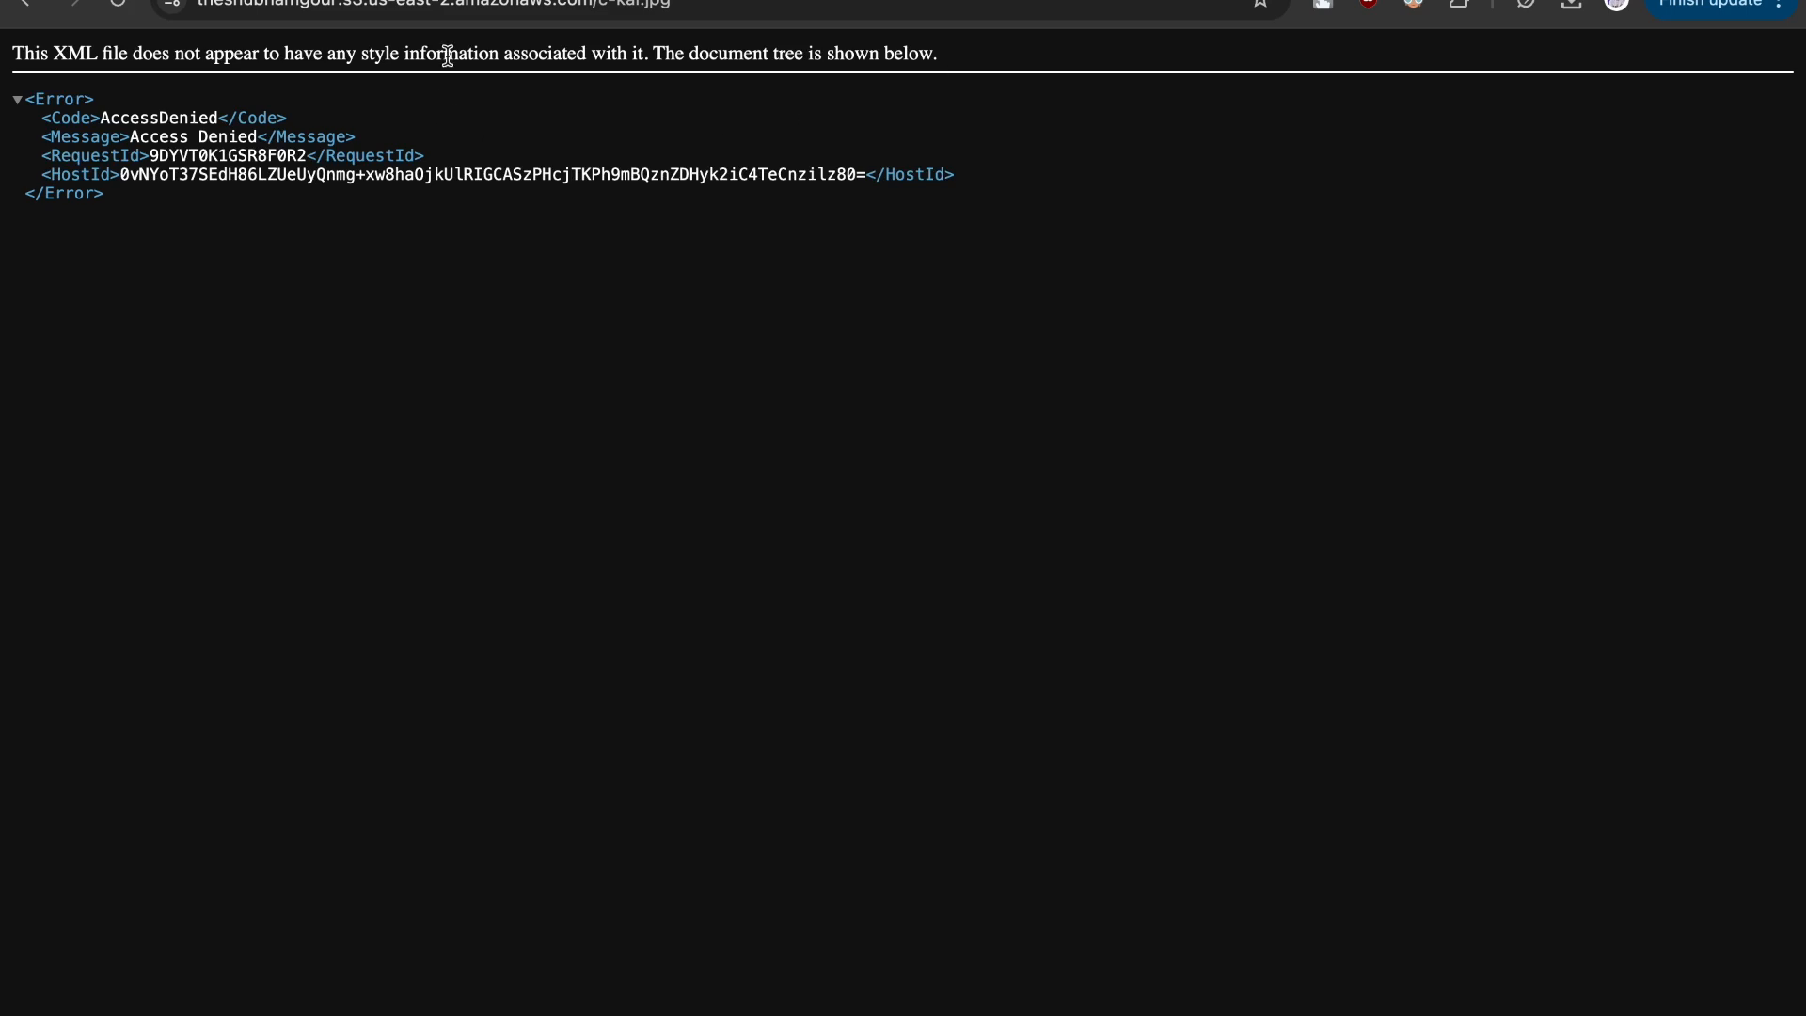
left_click(484, 4)
key("Return")
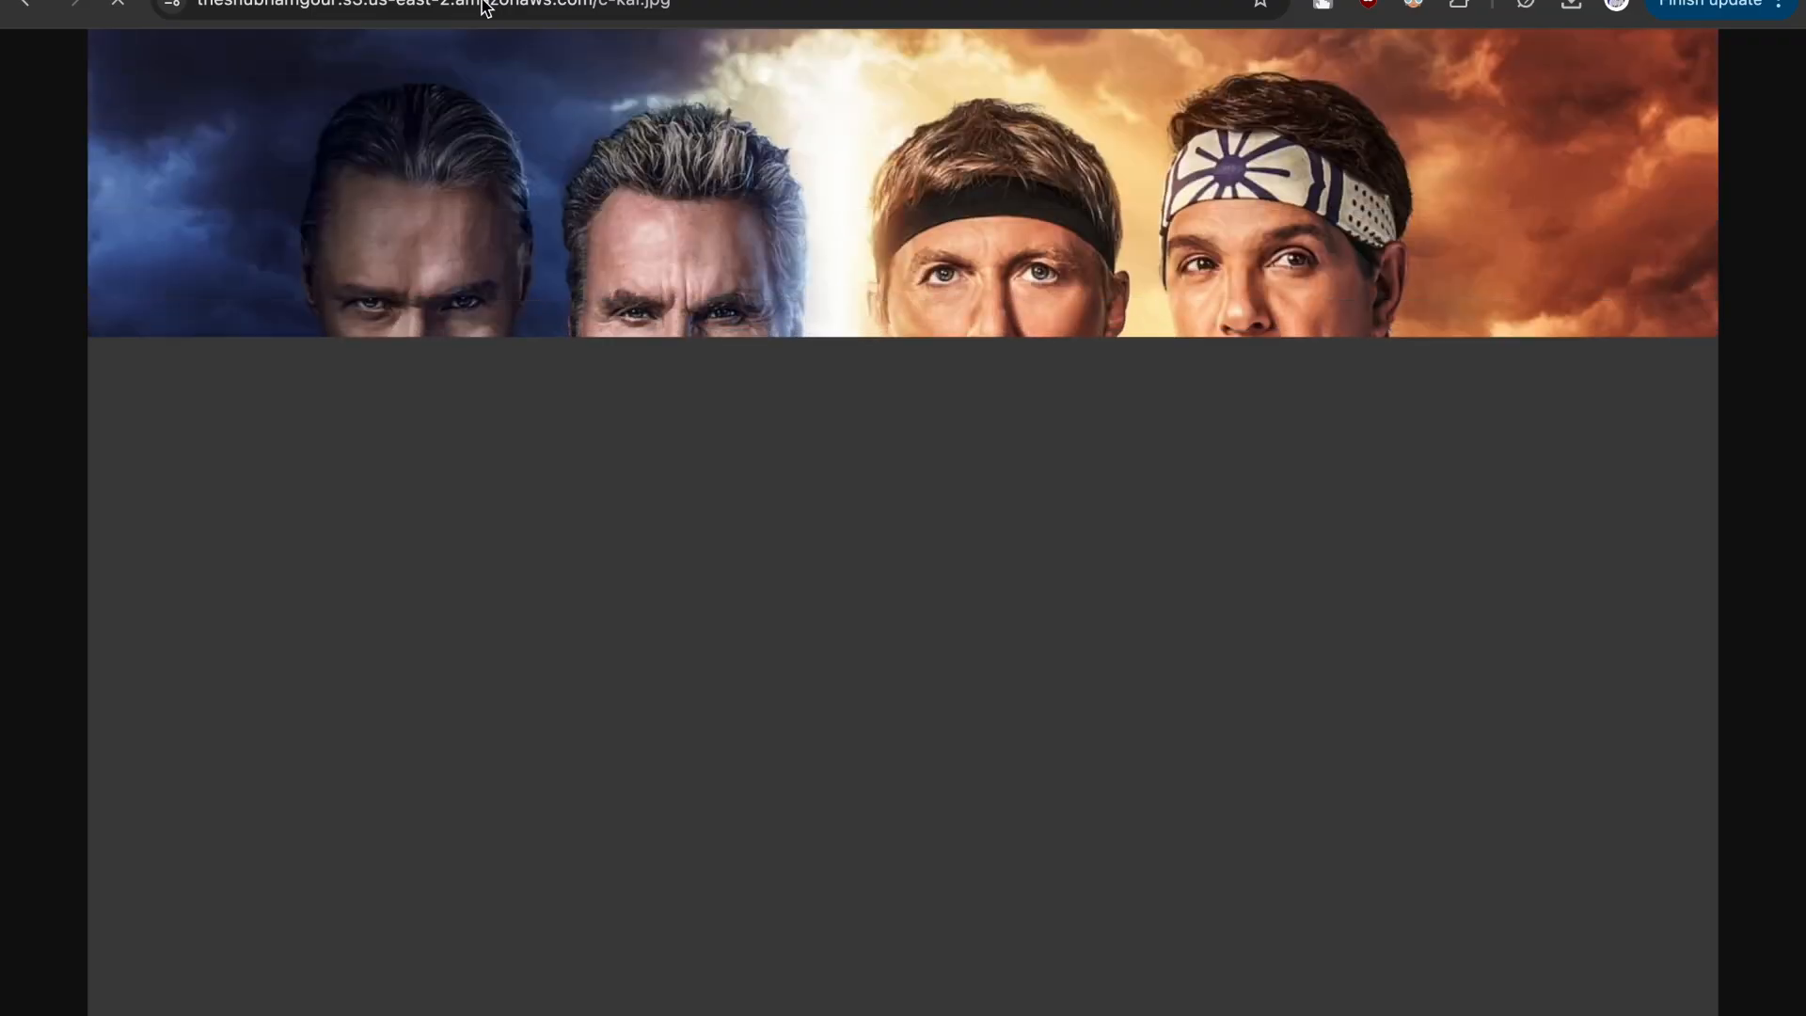
- Load the object URL of c-kai.jpg in a new incognito window to test access without a signed-in session
left_click(484, 6)
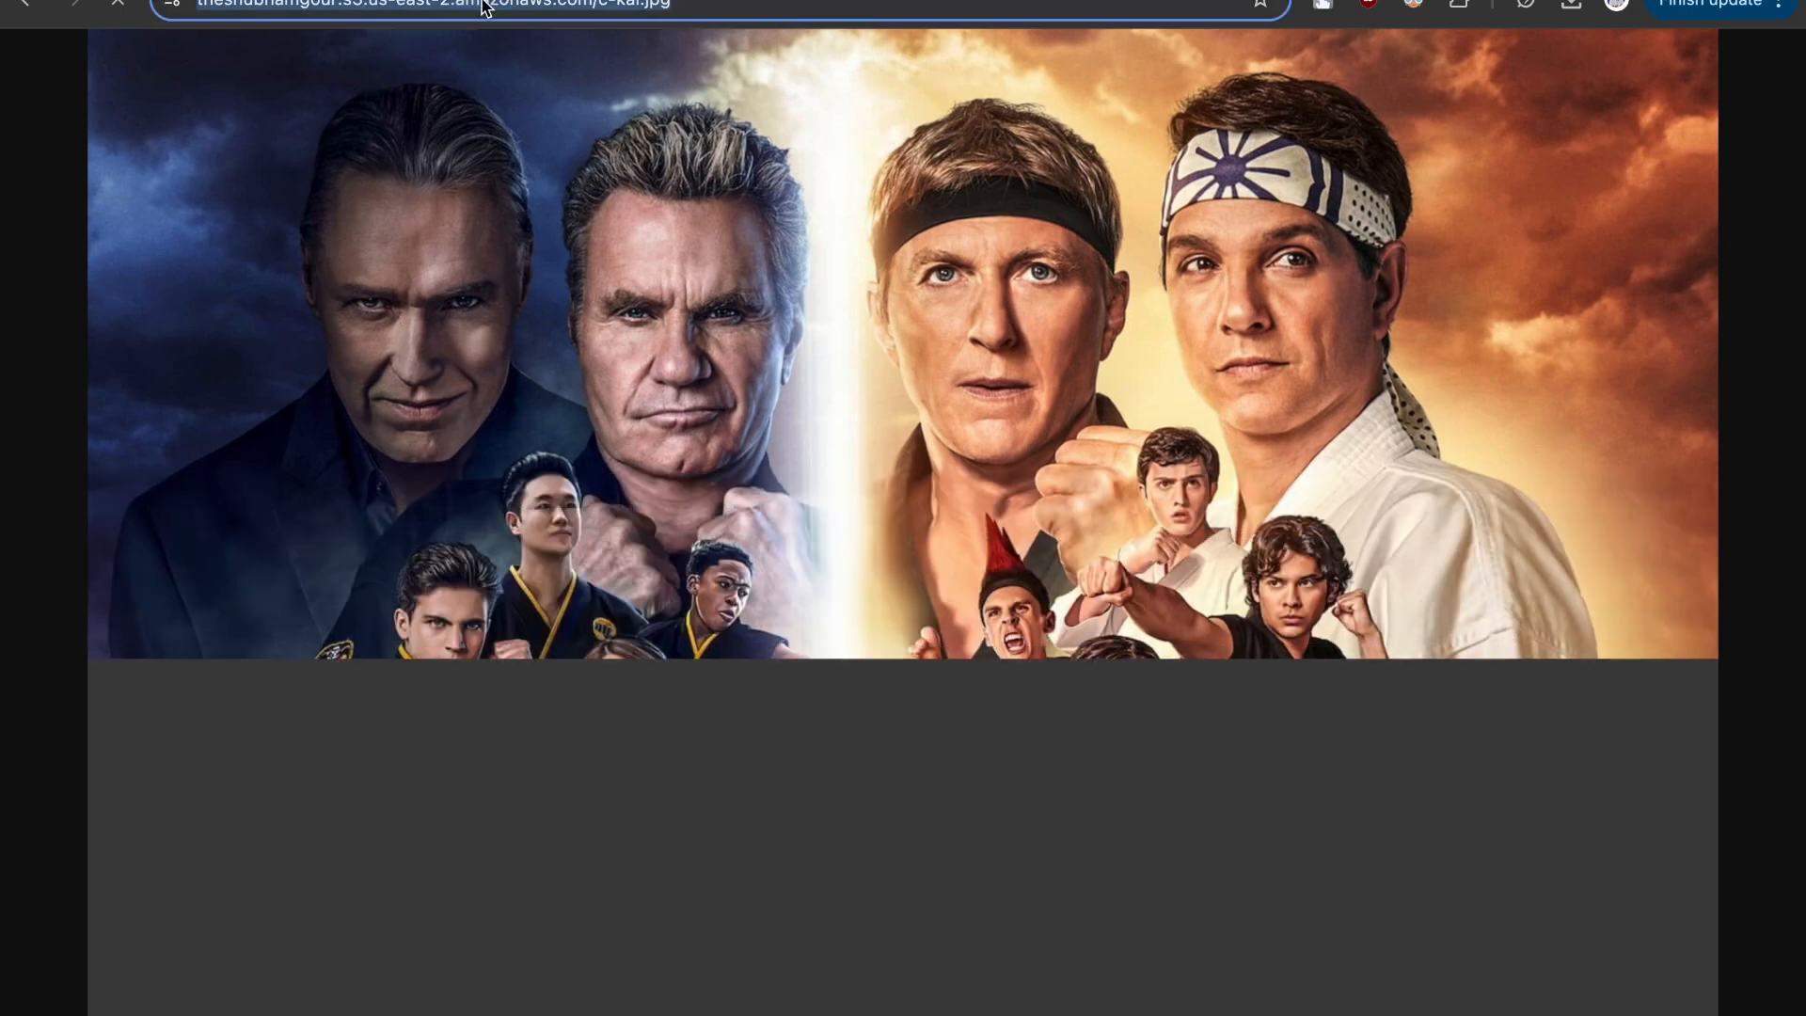
key("super+shift+n")
key("super+v")
key("Return")
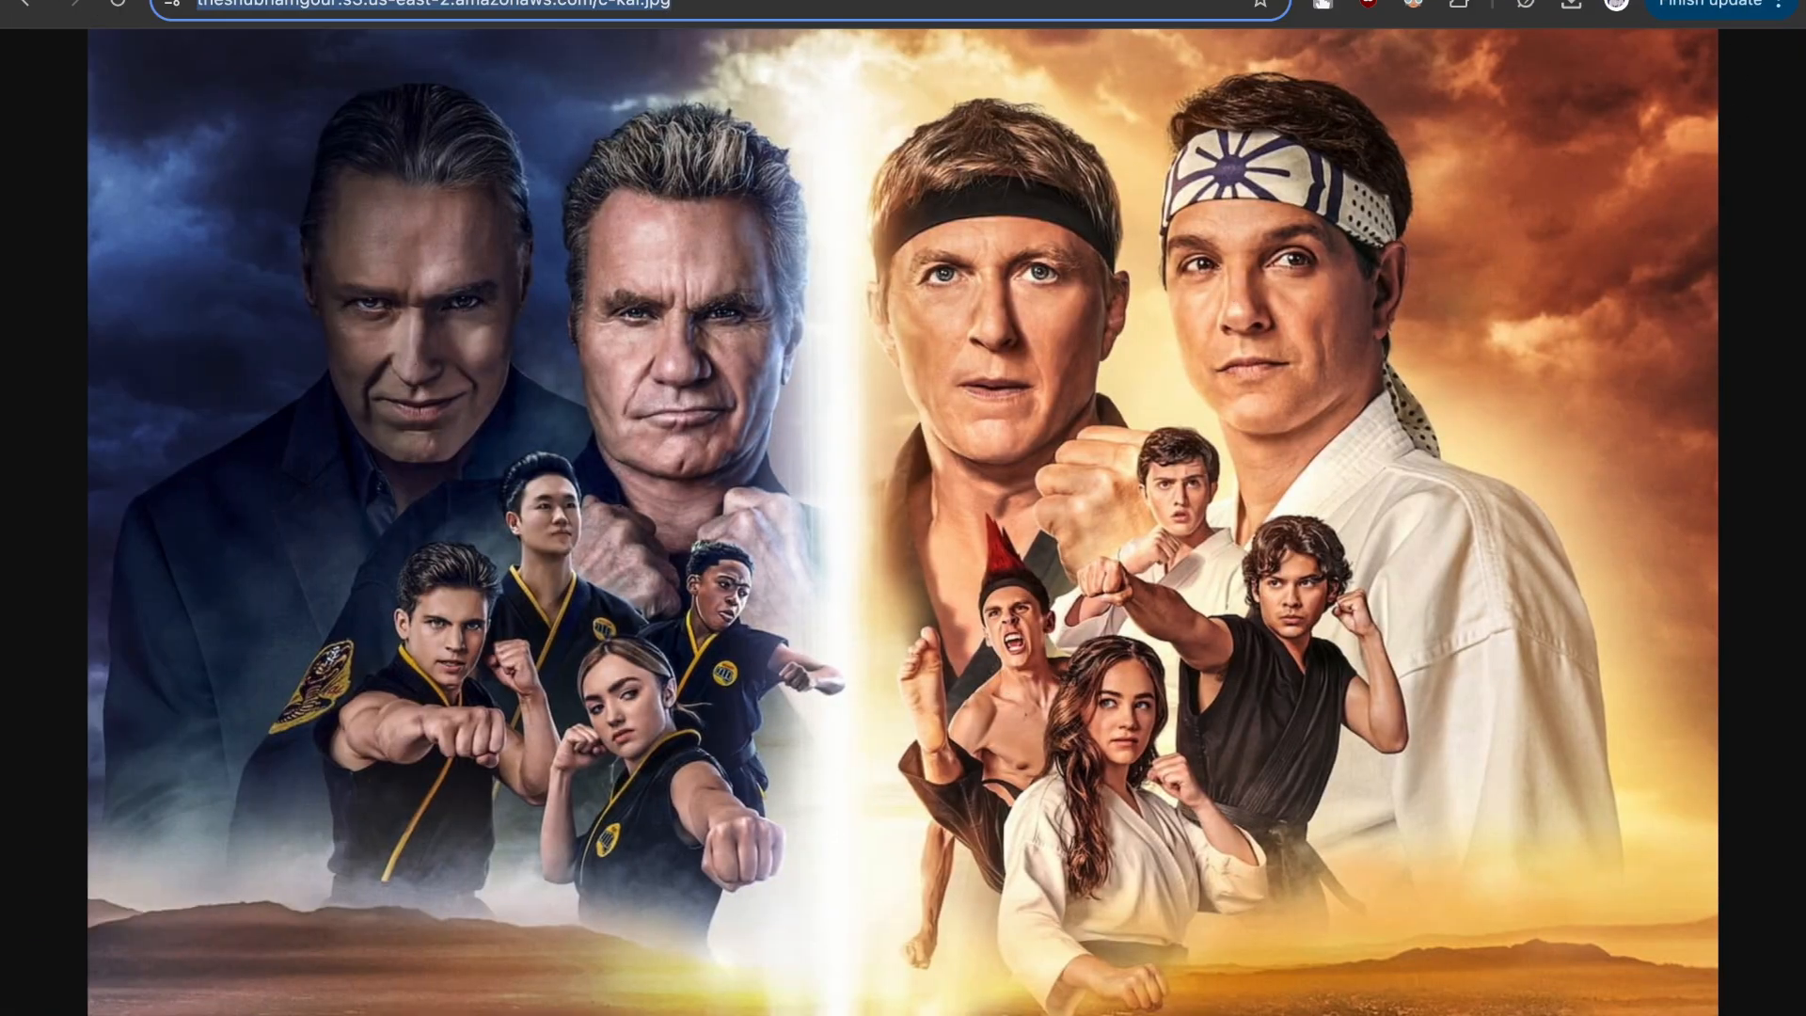
- Close the generated policy document in the Policy Generator and return to the bucket's permissions in the S3 console
key("ctrl+shift+Tab")
key("ctrl+shift+Tab")
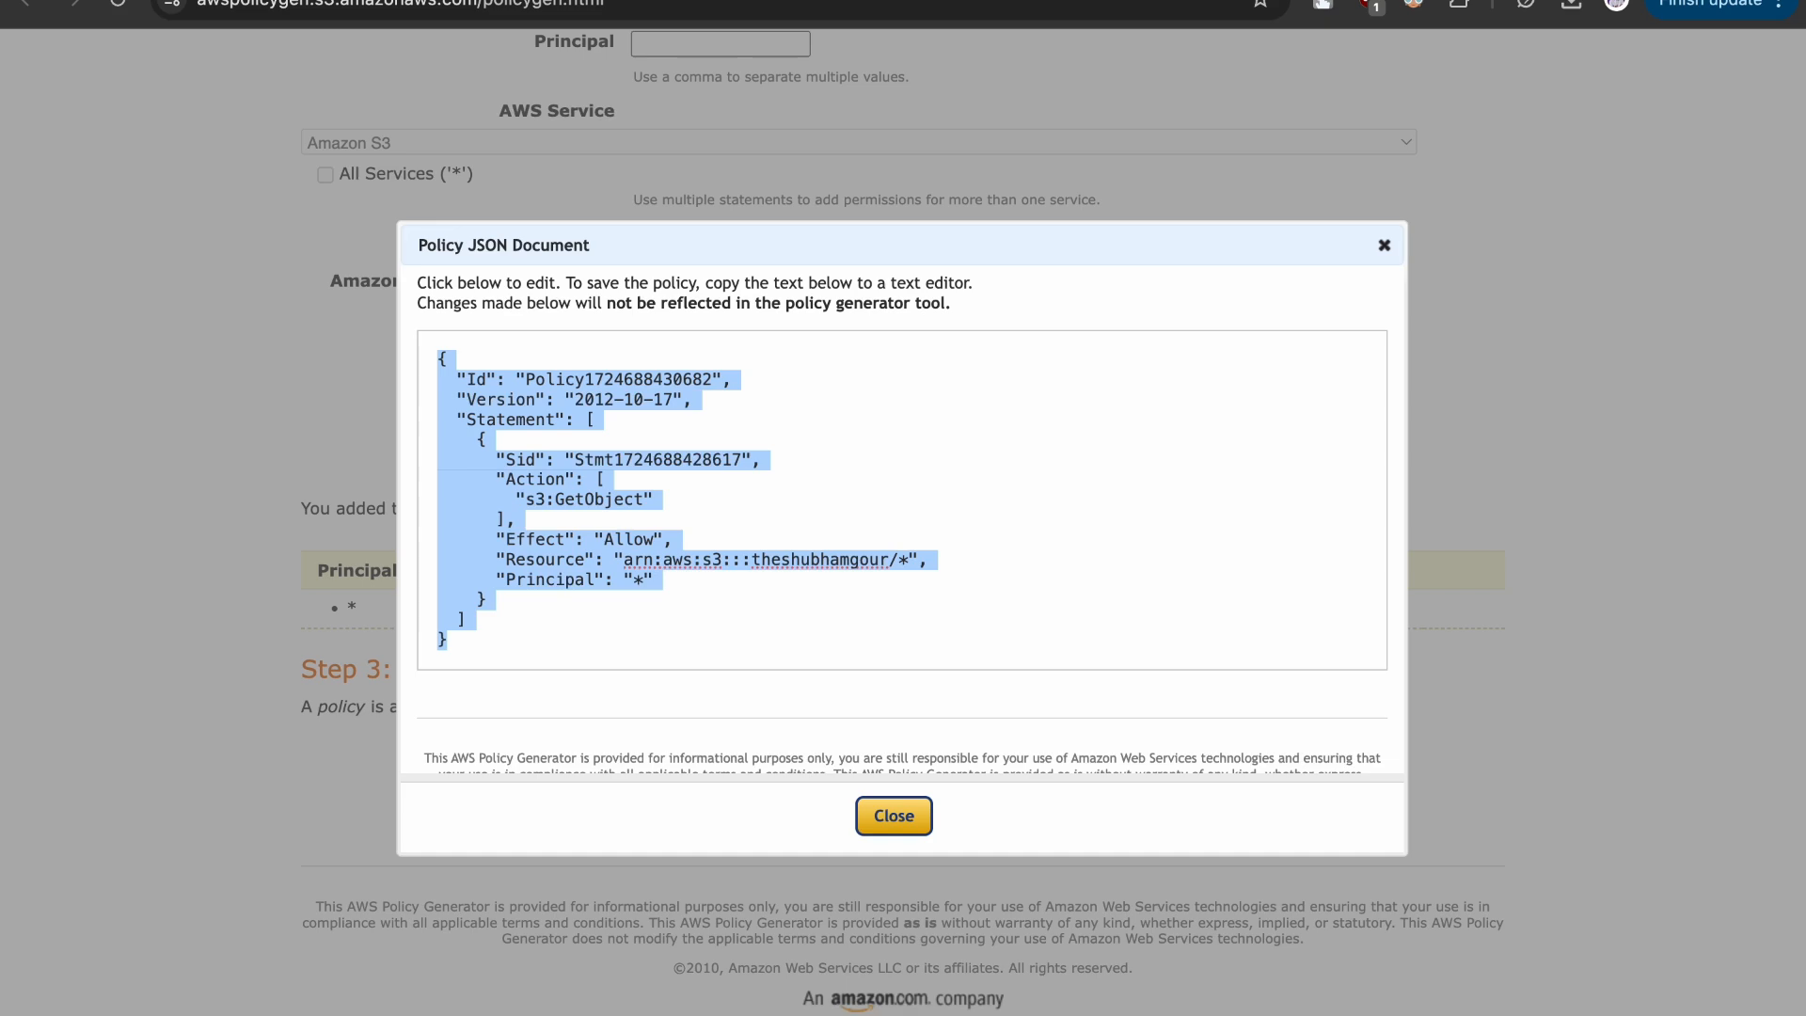
left_click(1384, 246)
scroll(1324, 310, "up", 6)
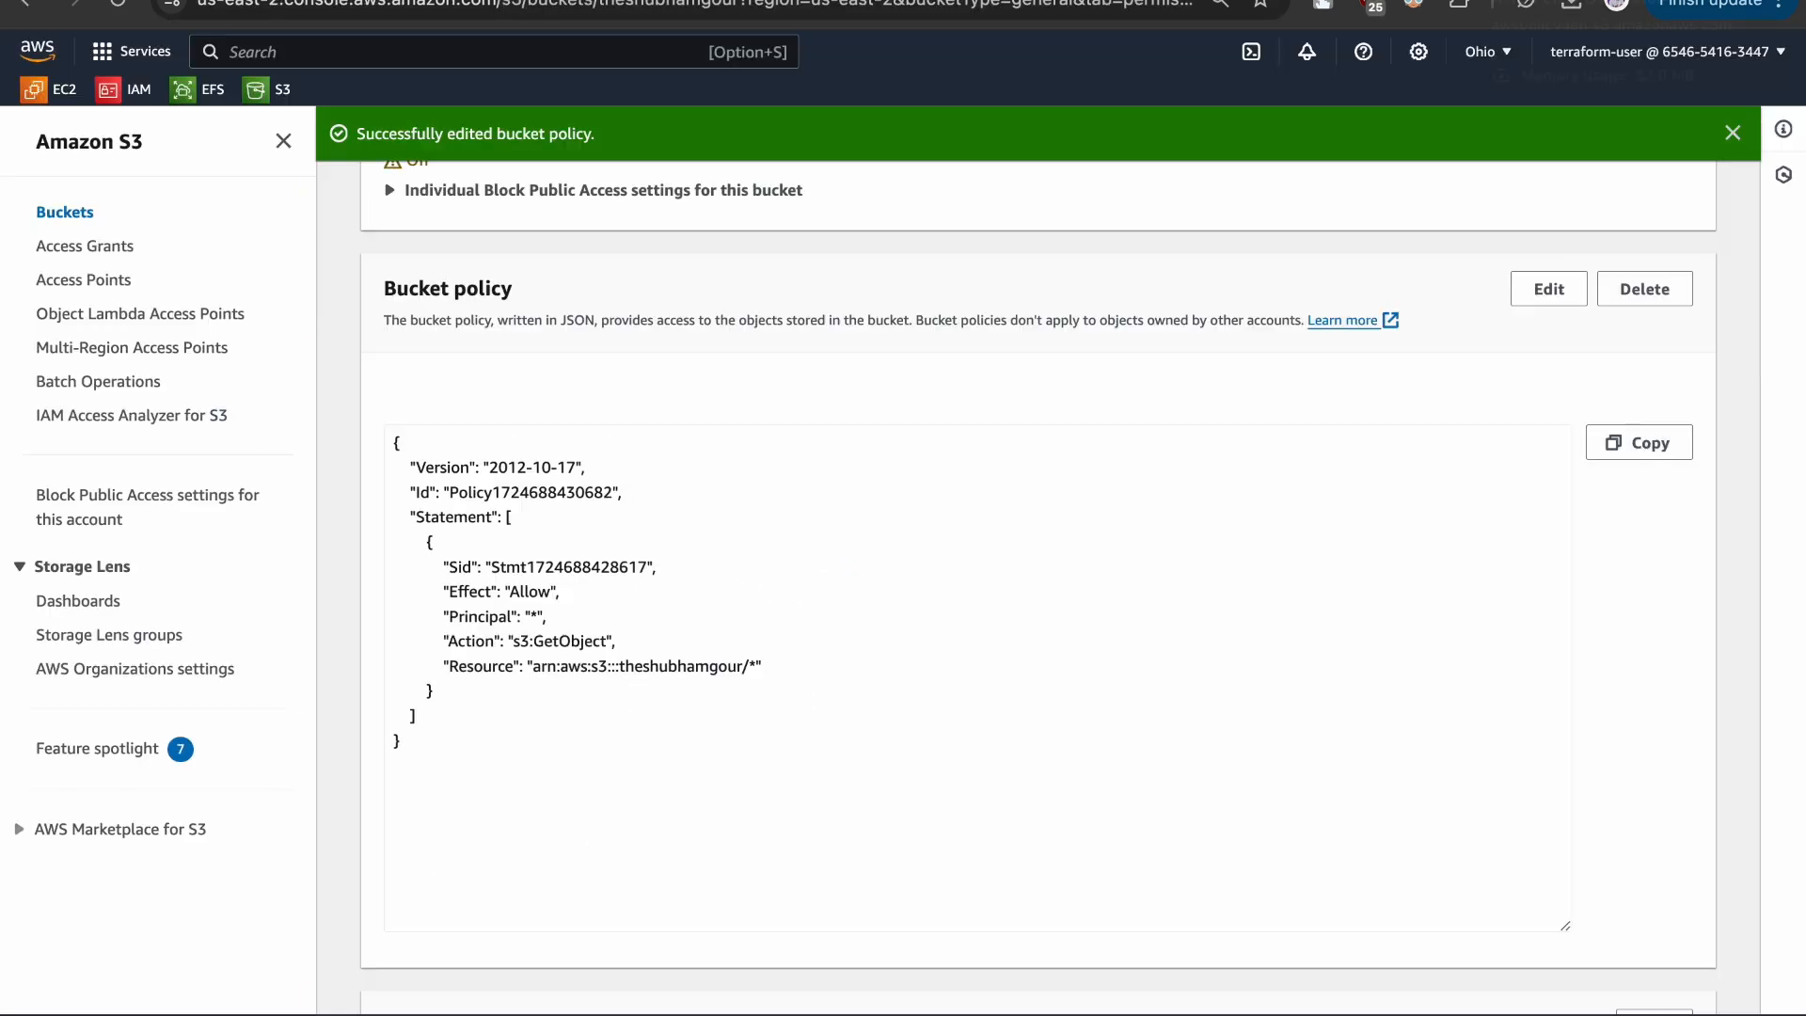
scroll(1165, 508, "up", 7)
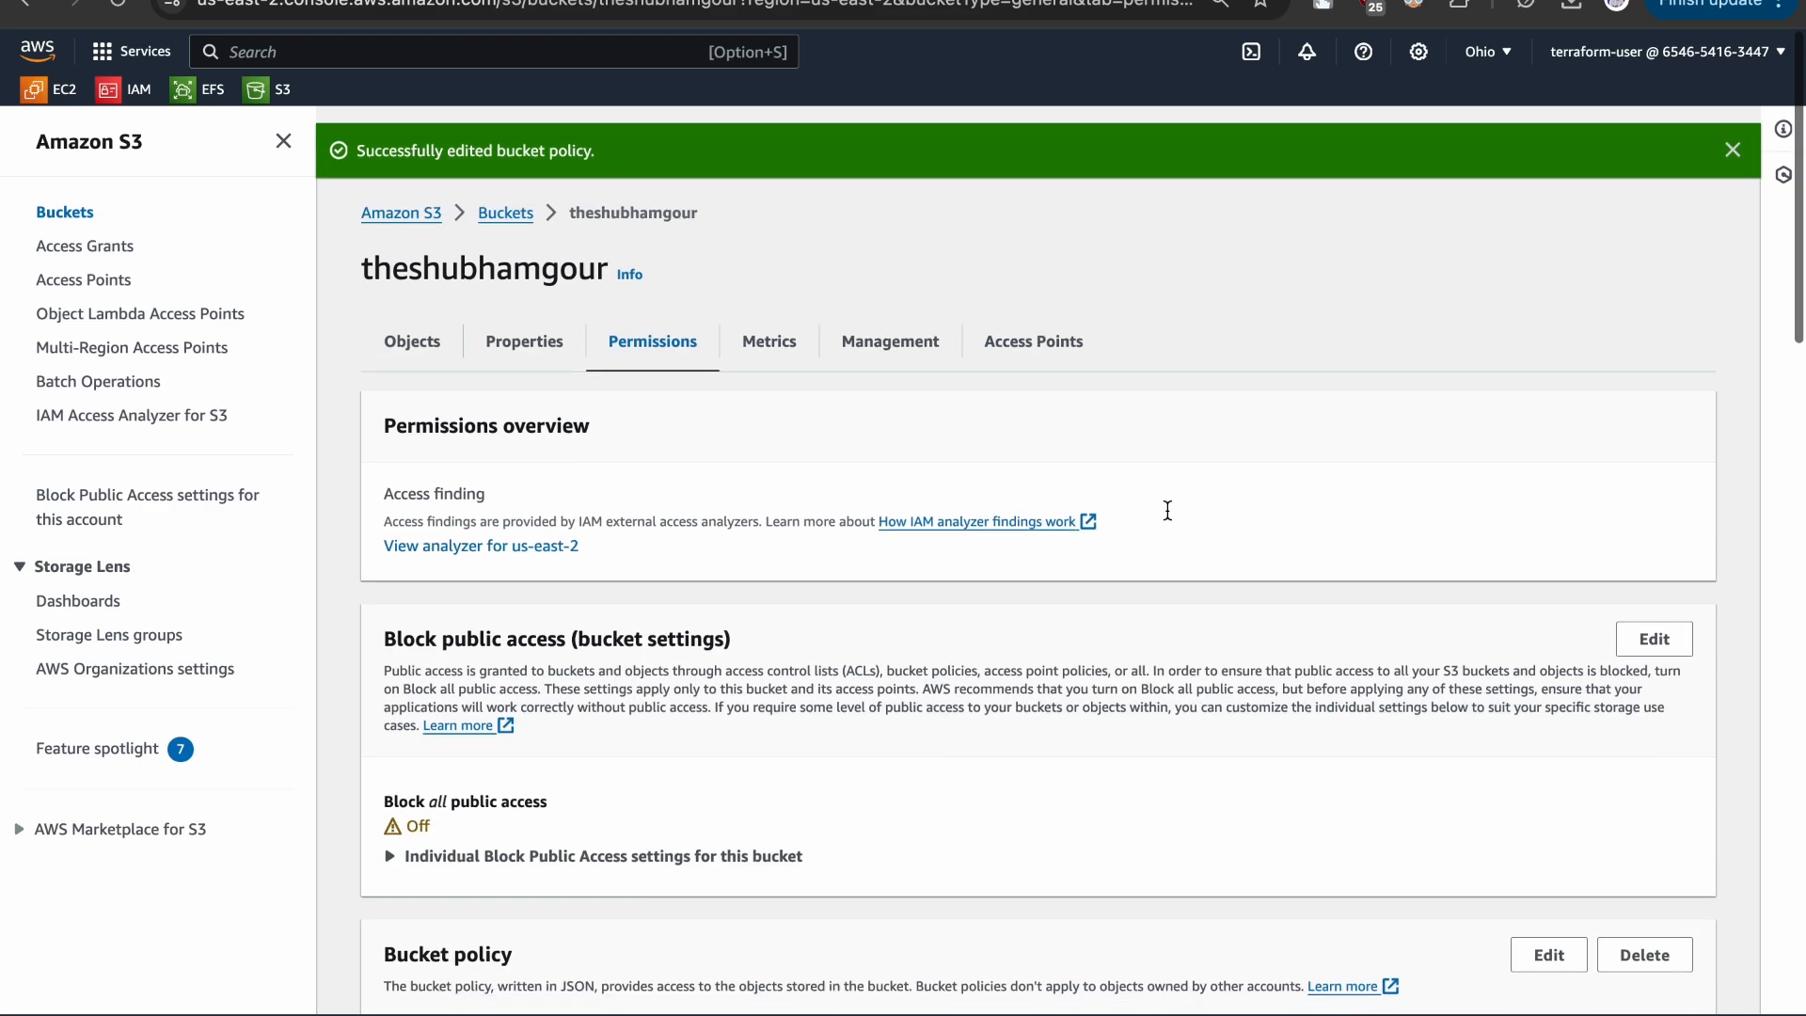
- Try to delete the S3 bucket from the bucket list and read the condition for deletion
left_click(509, 198)
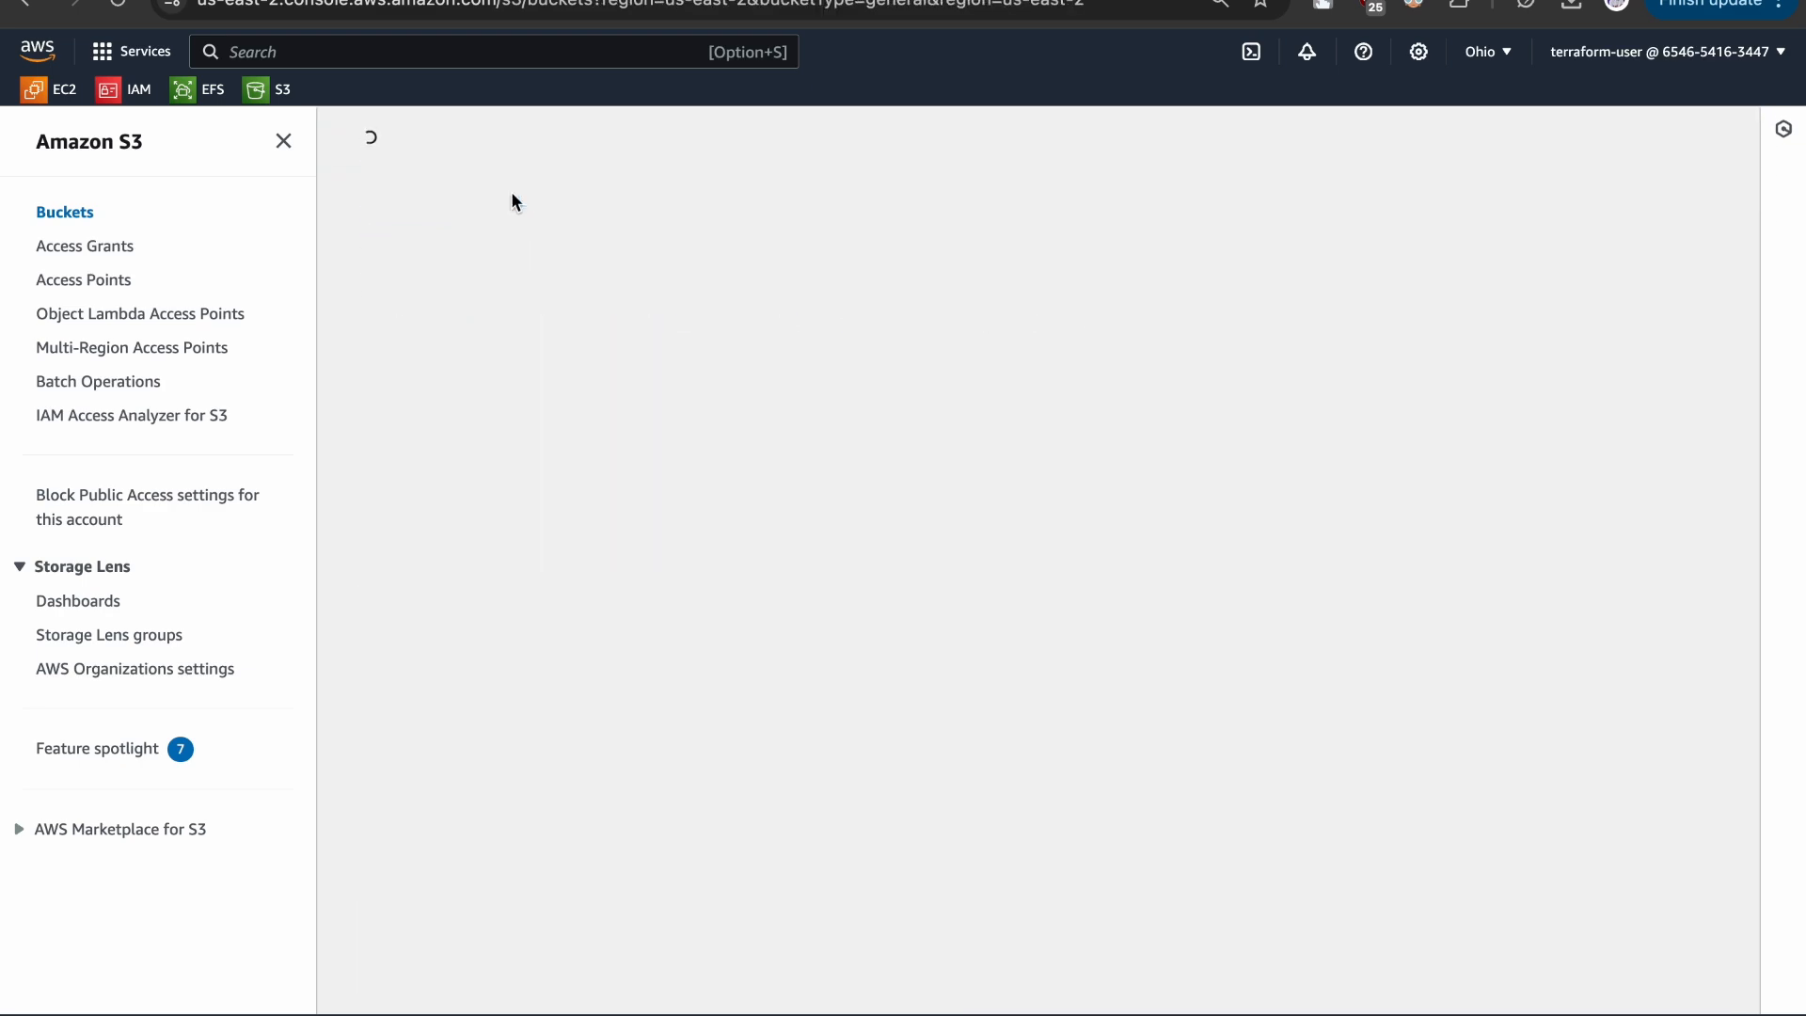
left_click(391, 575)
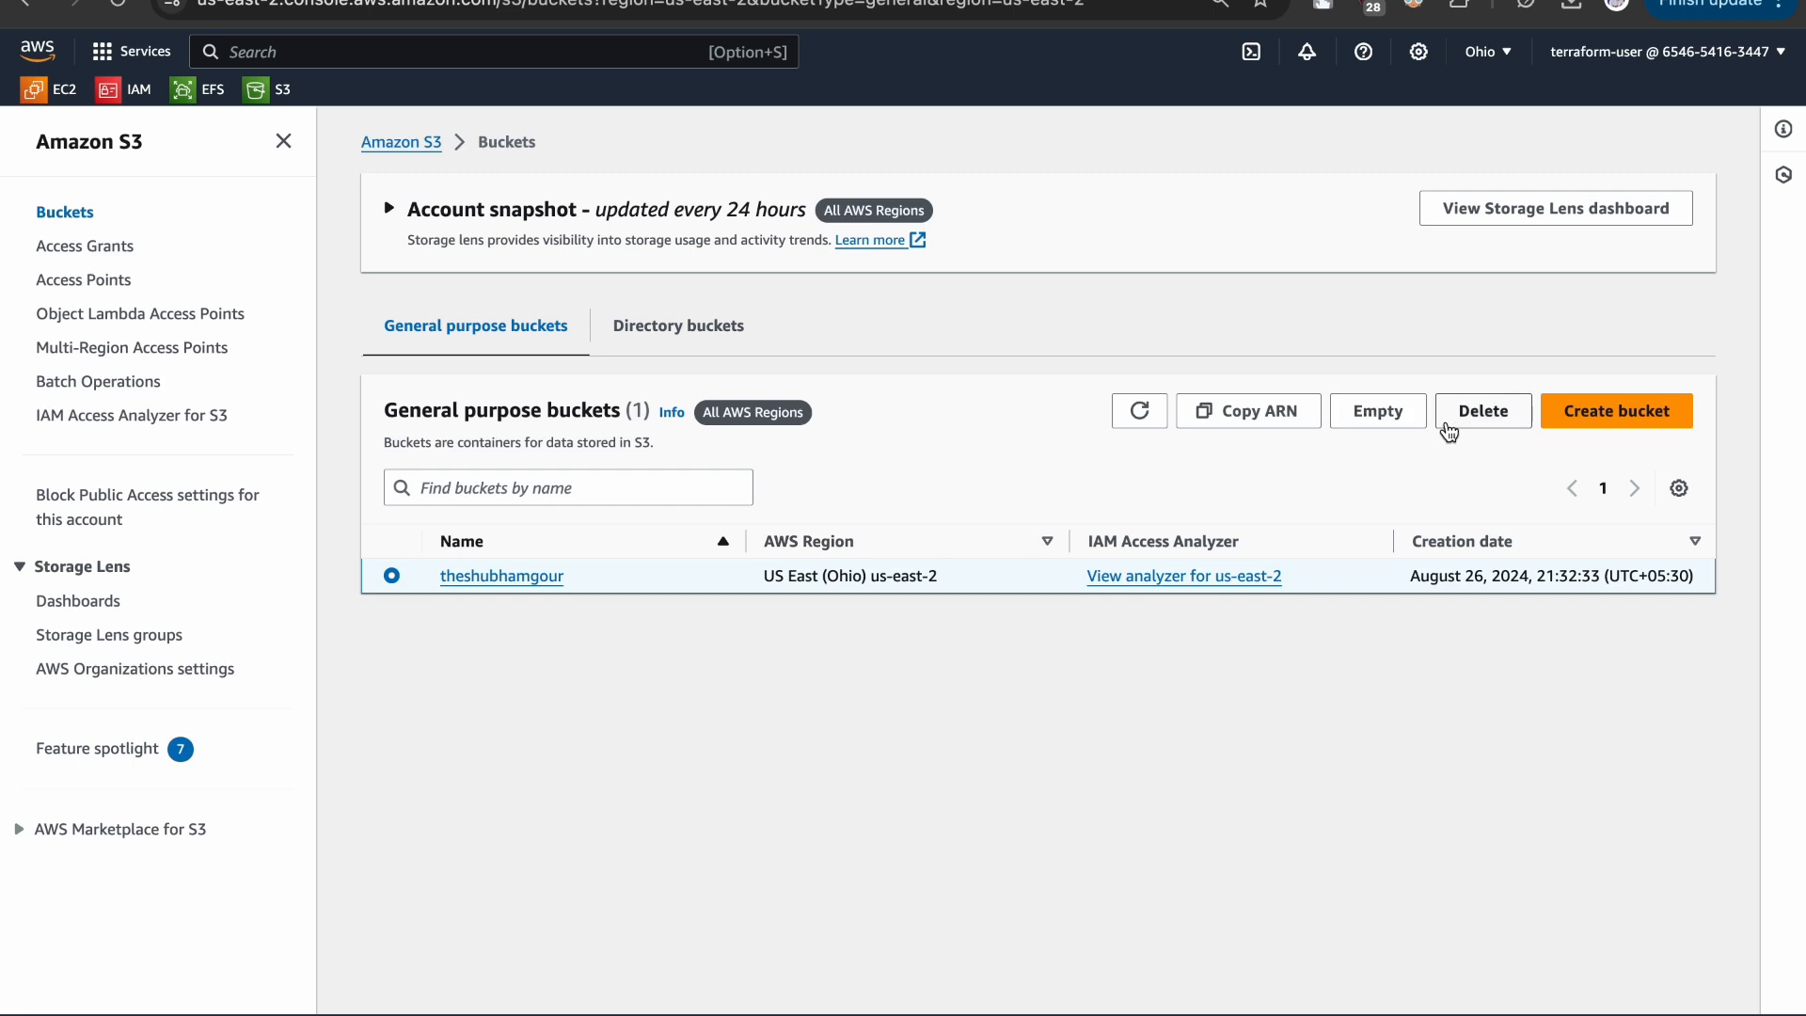
left_click(1463, 425)
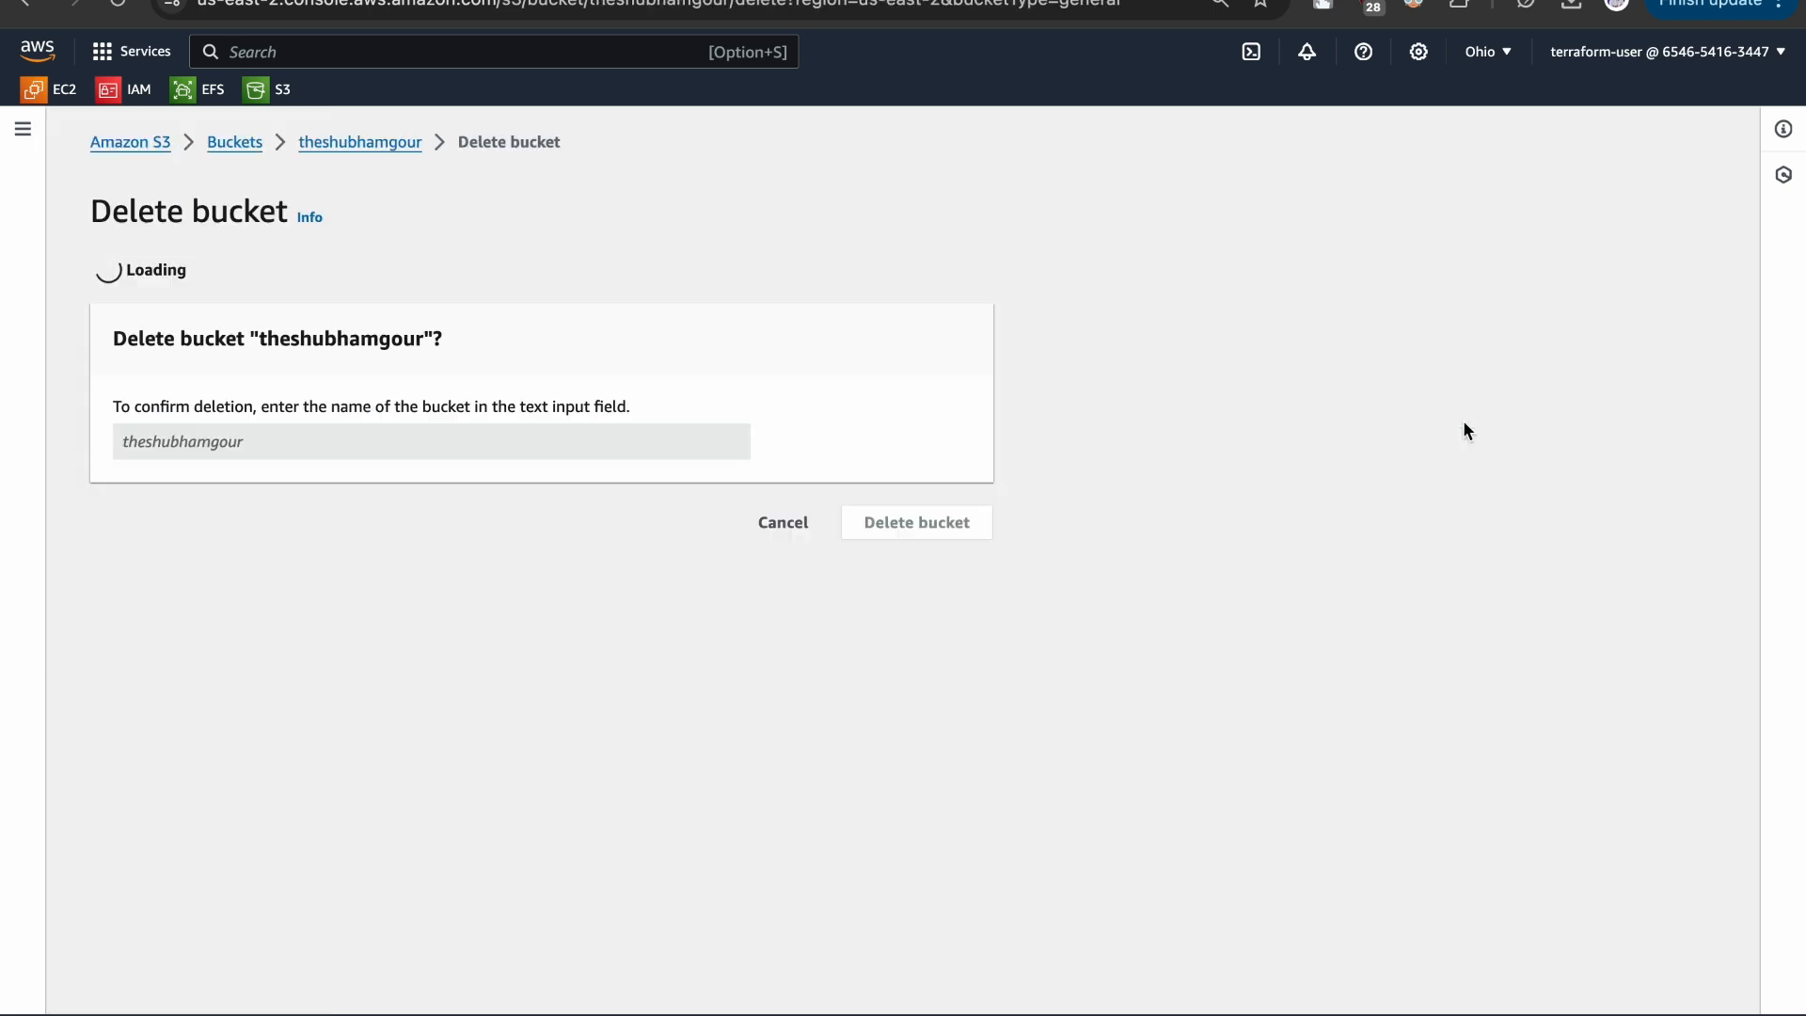
double_click(324, 390)
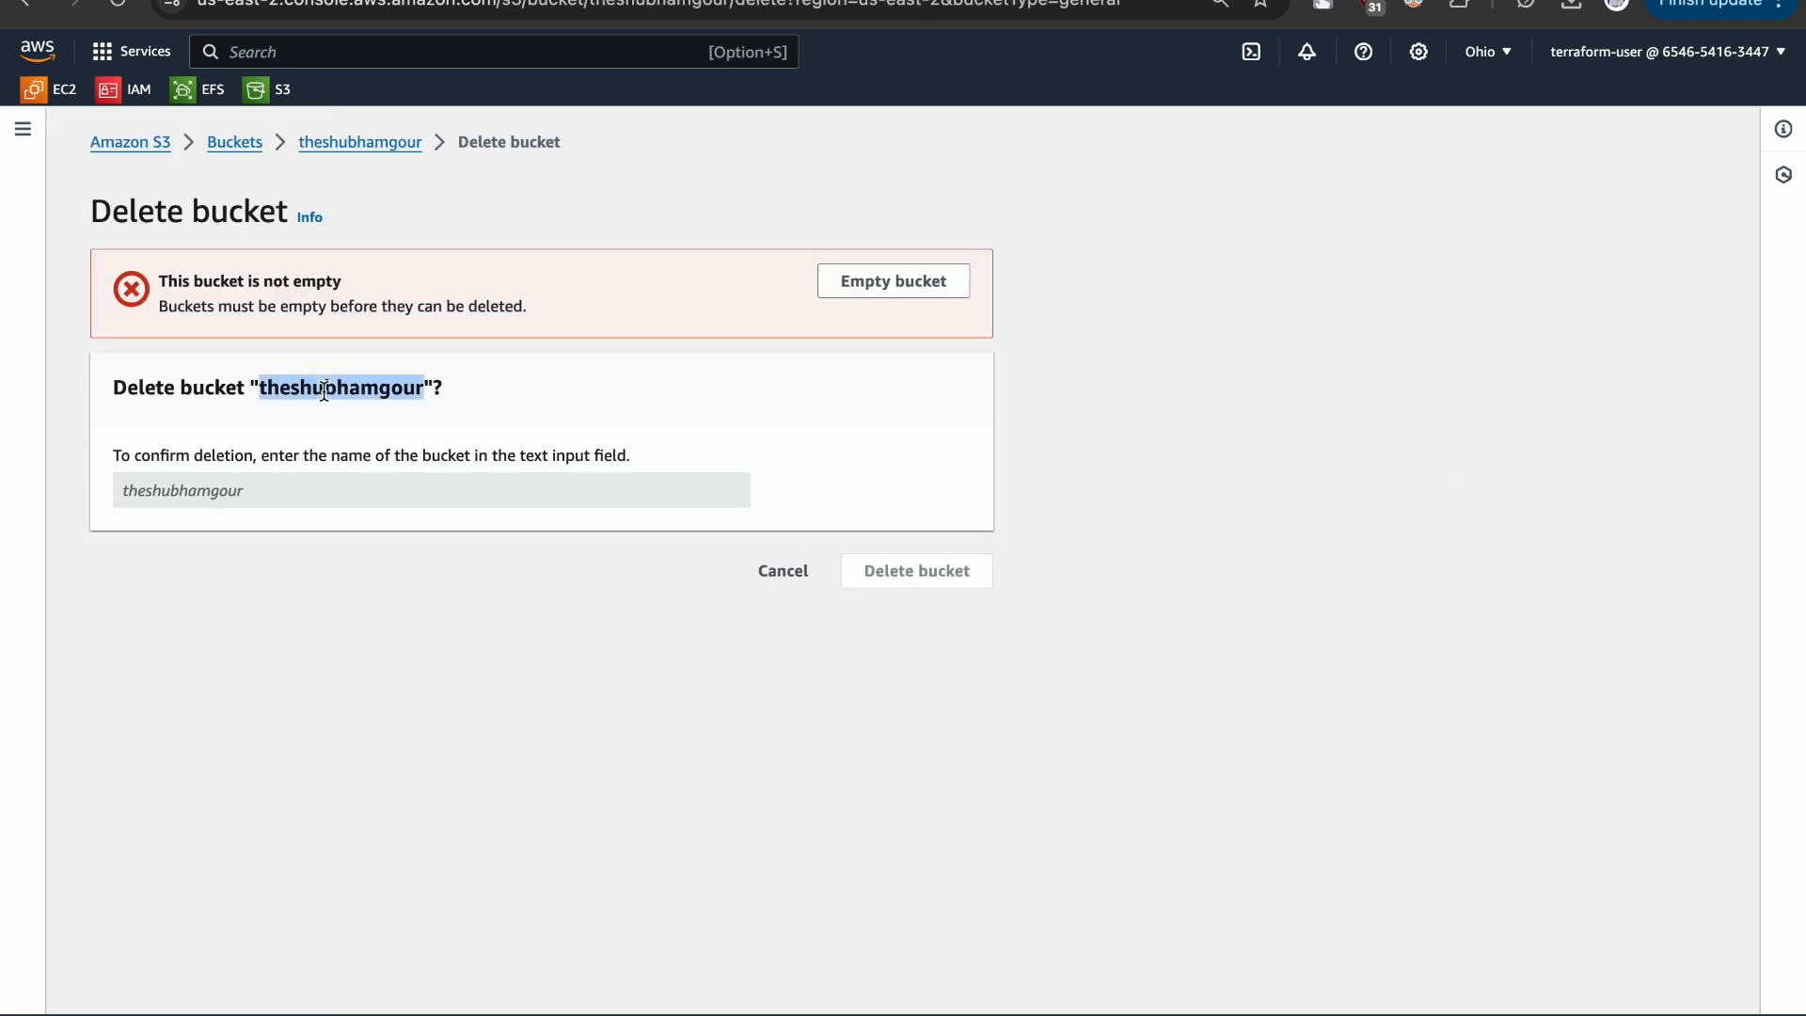
left_click(263, 485)
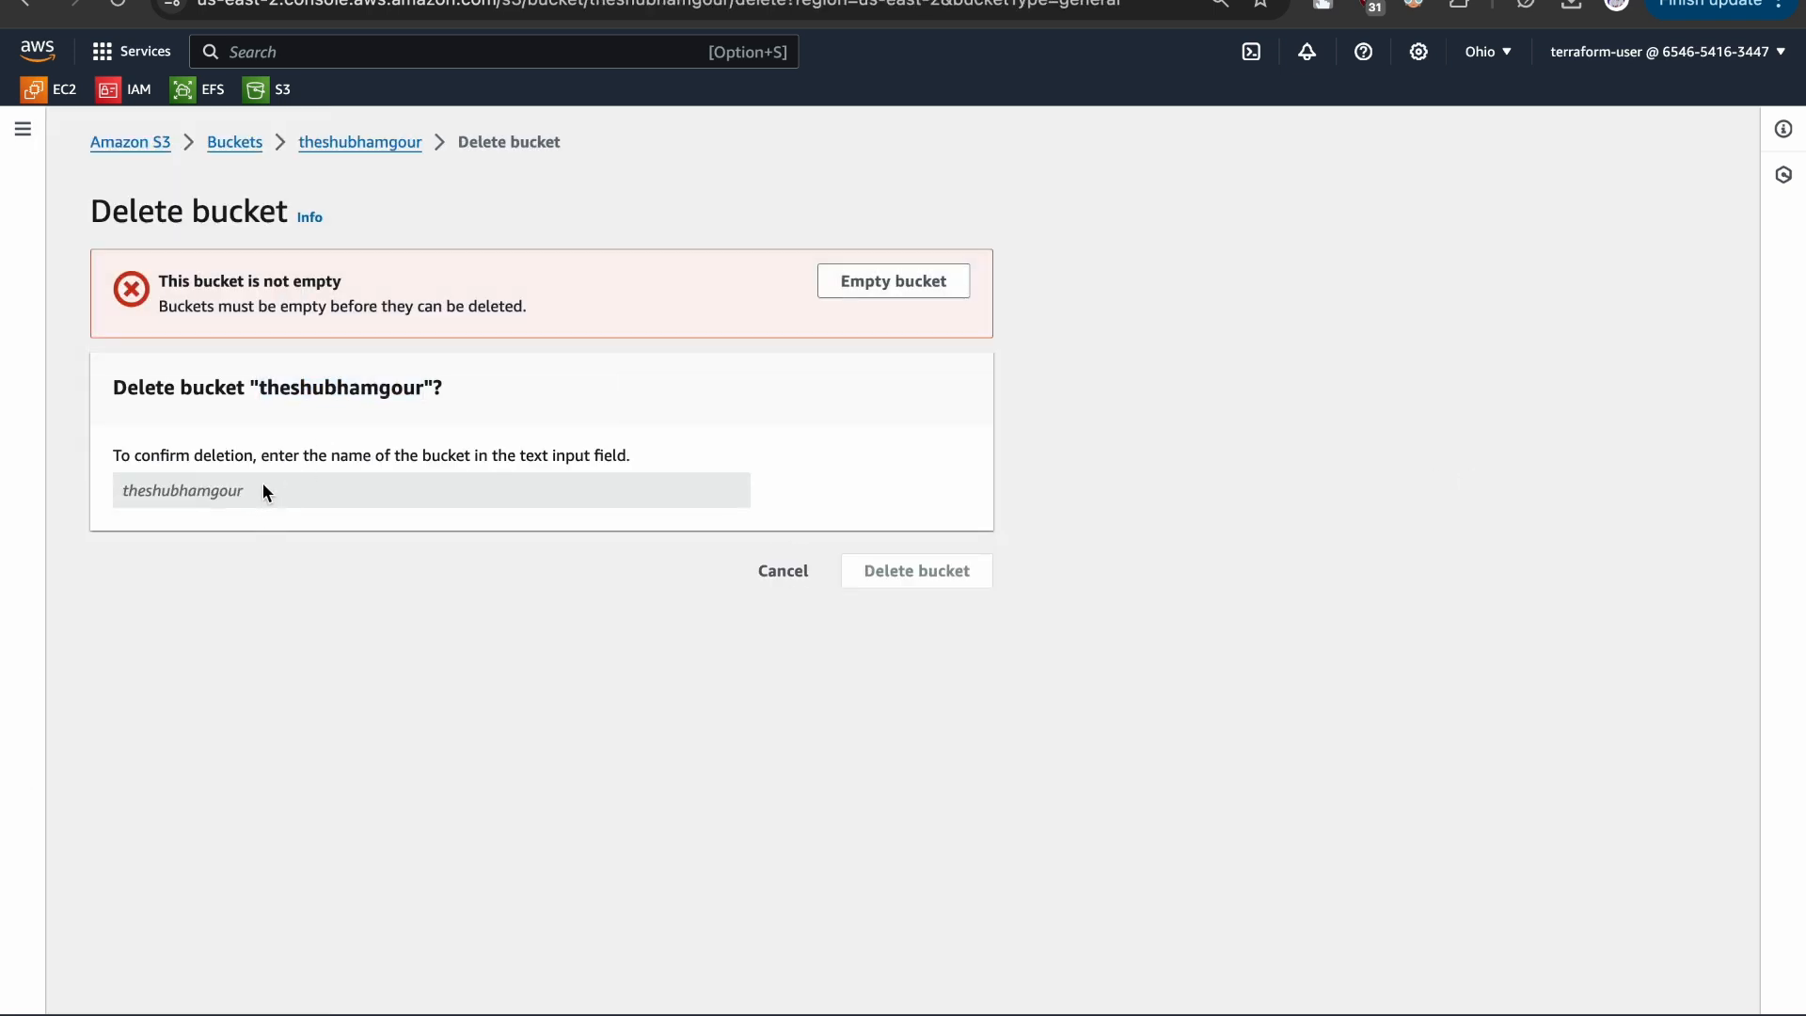
left_click(172, 487)
left_click_drag(160, 313, 528, 331)
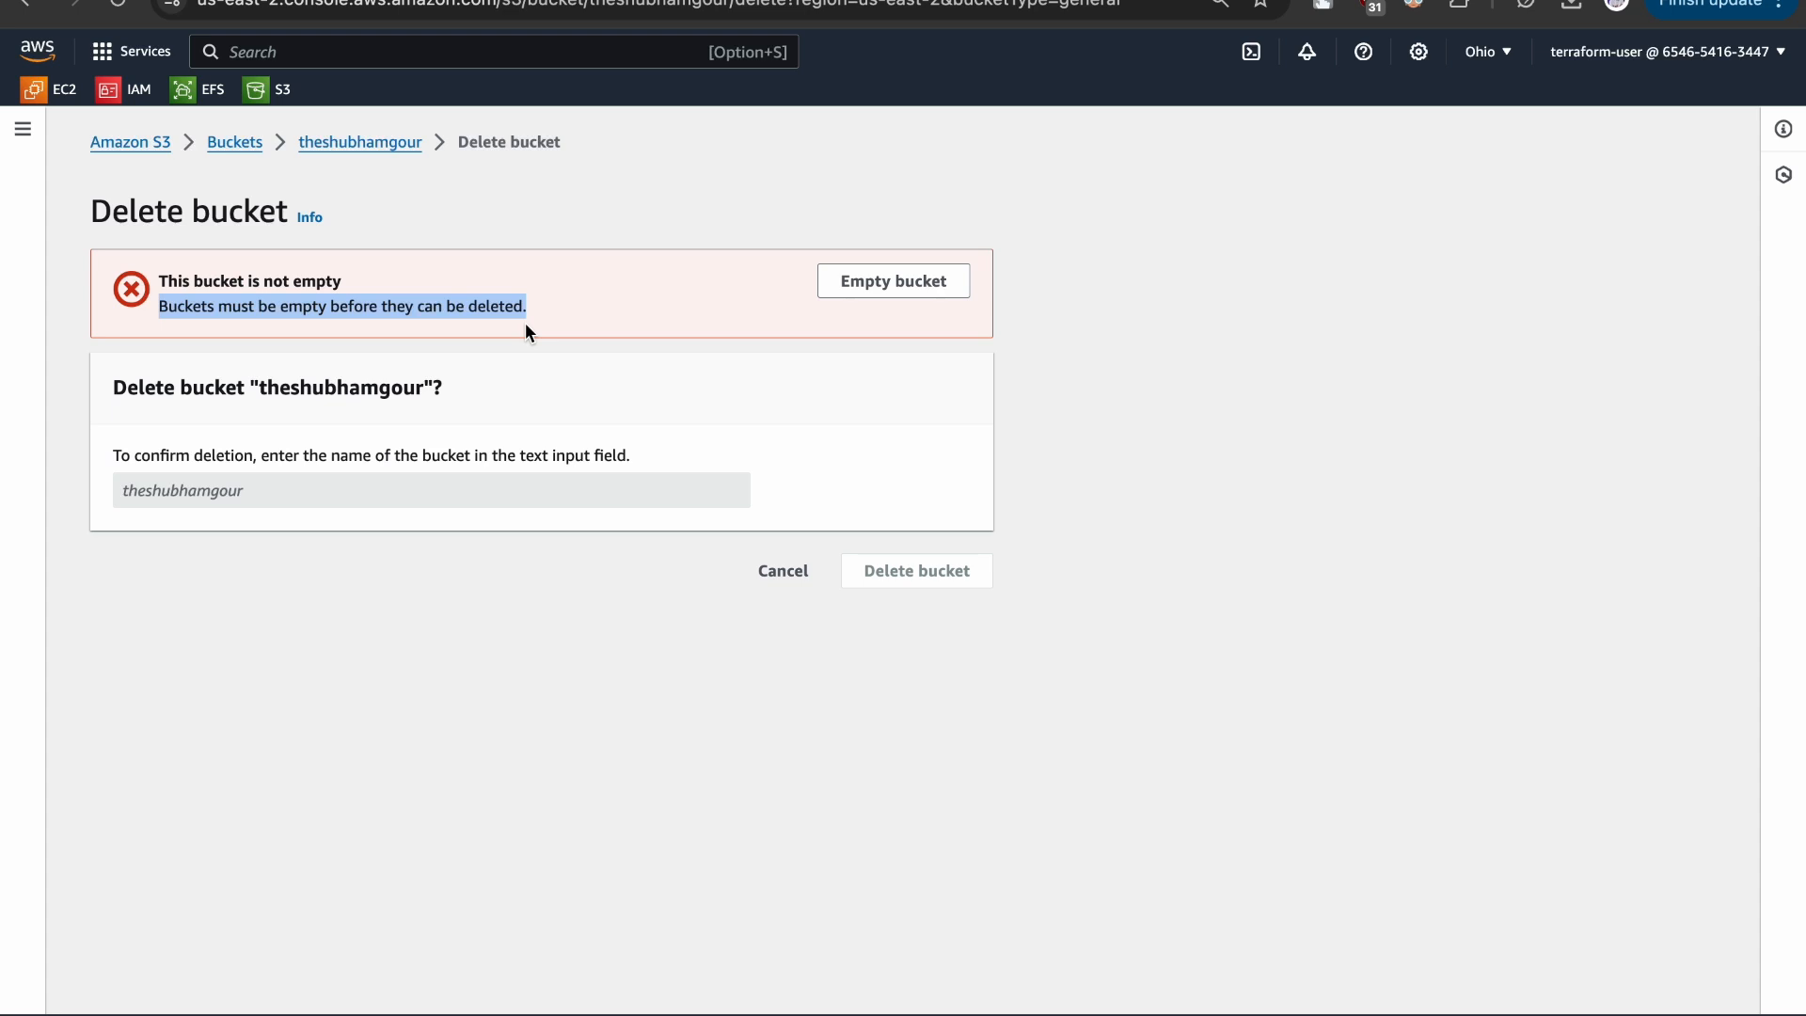
- Empty the bucket, confirming with the text "permanently delete", and exit to the bucket list
left_click(872, 283)
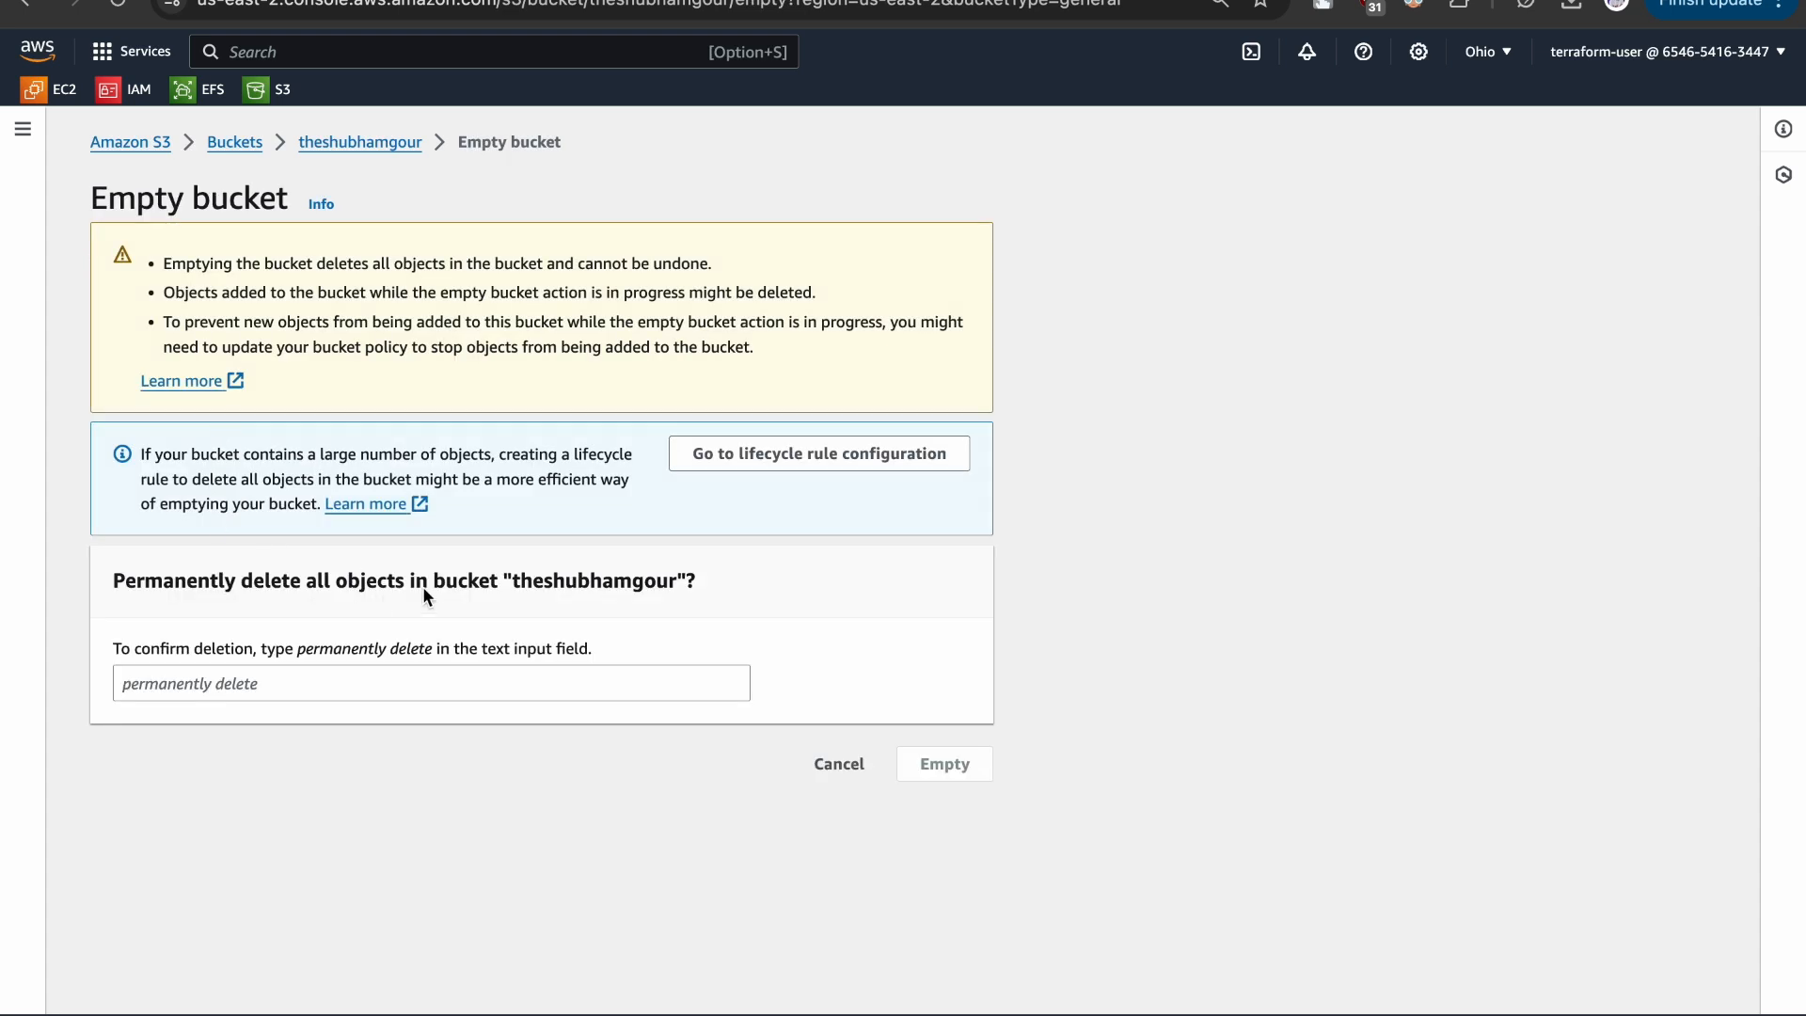
left_click_drag(298, 649, 435, 660)
key("super+c")
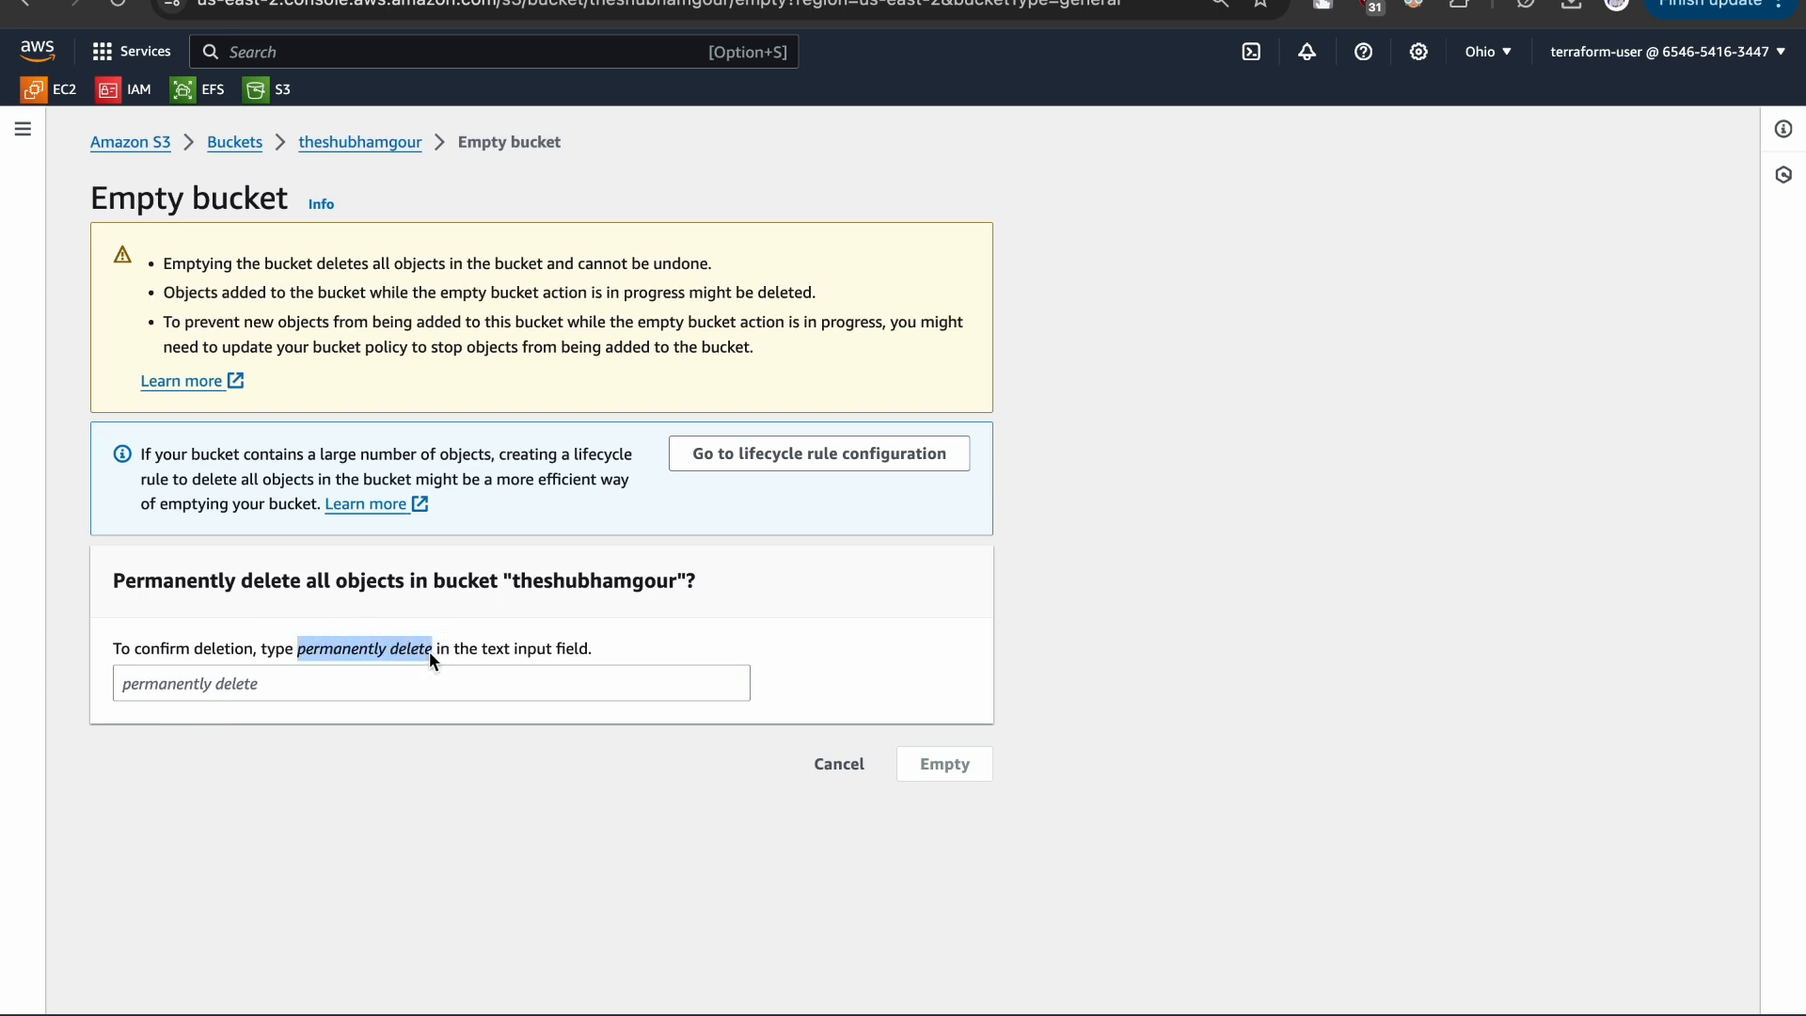
left_click(286, 694)
key("super+v")
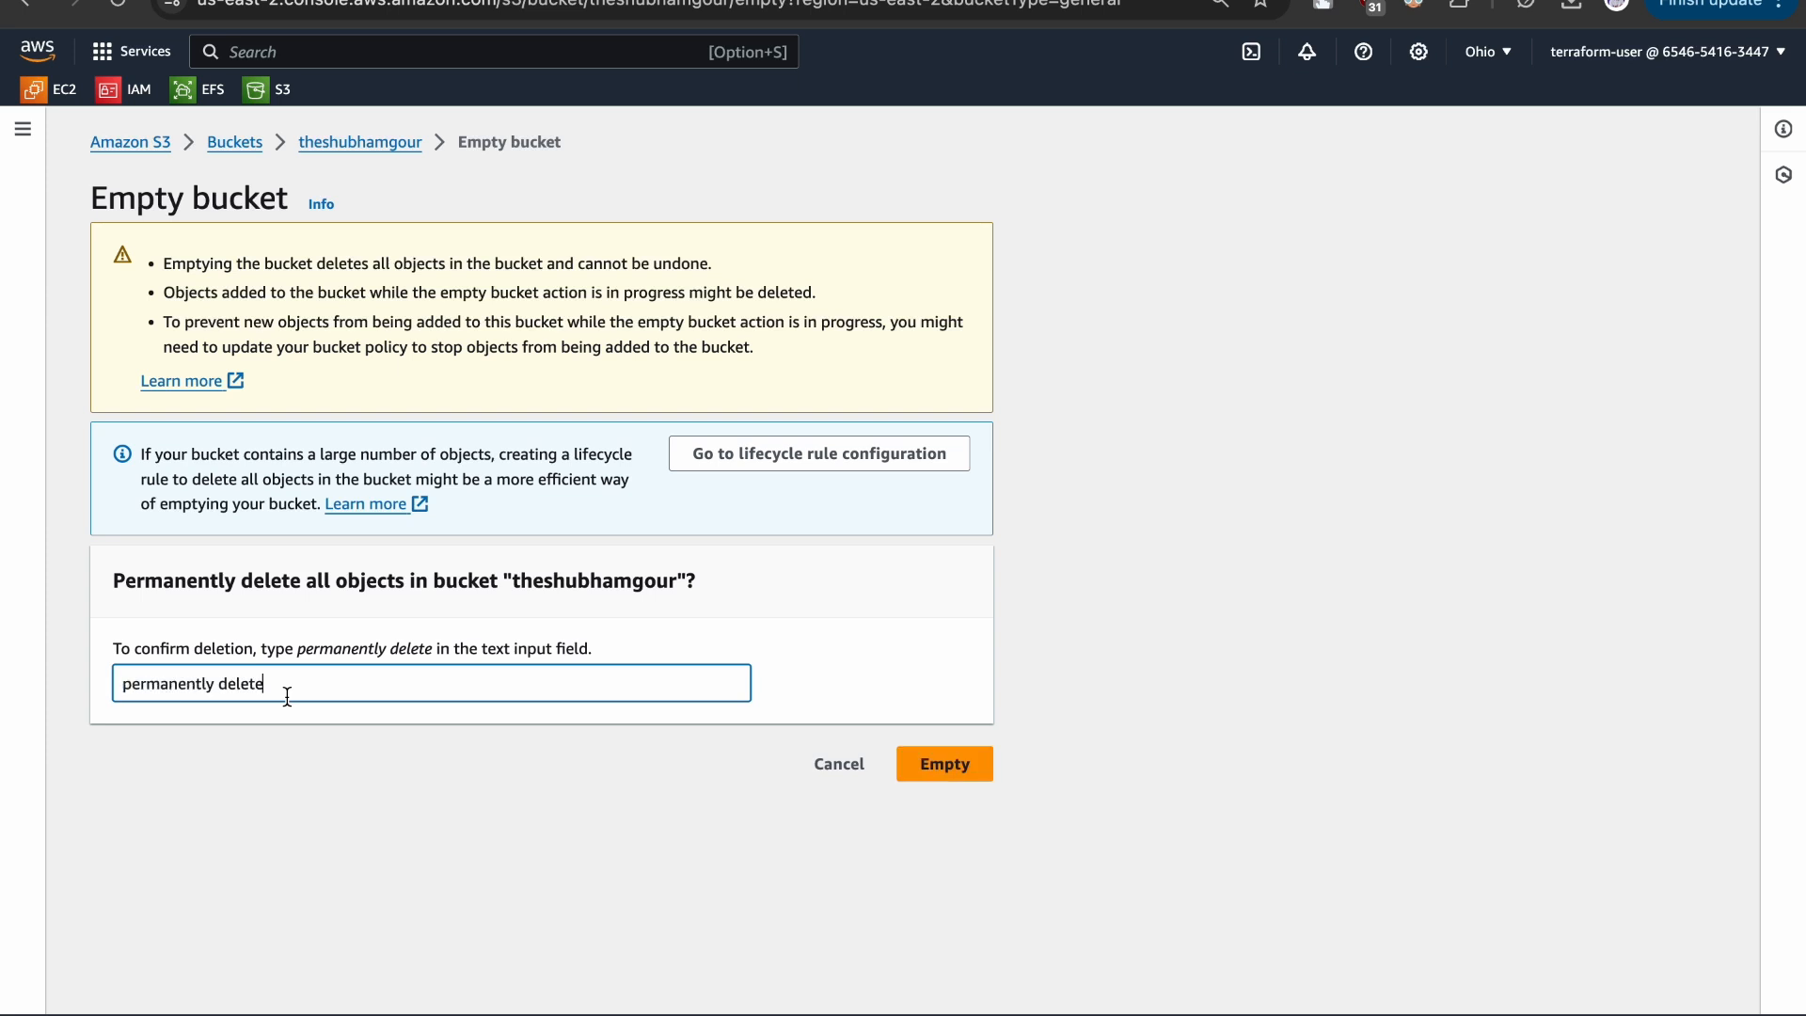
left_click(955, 774)
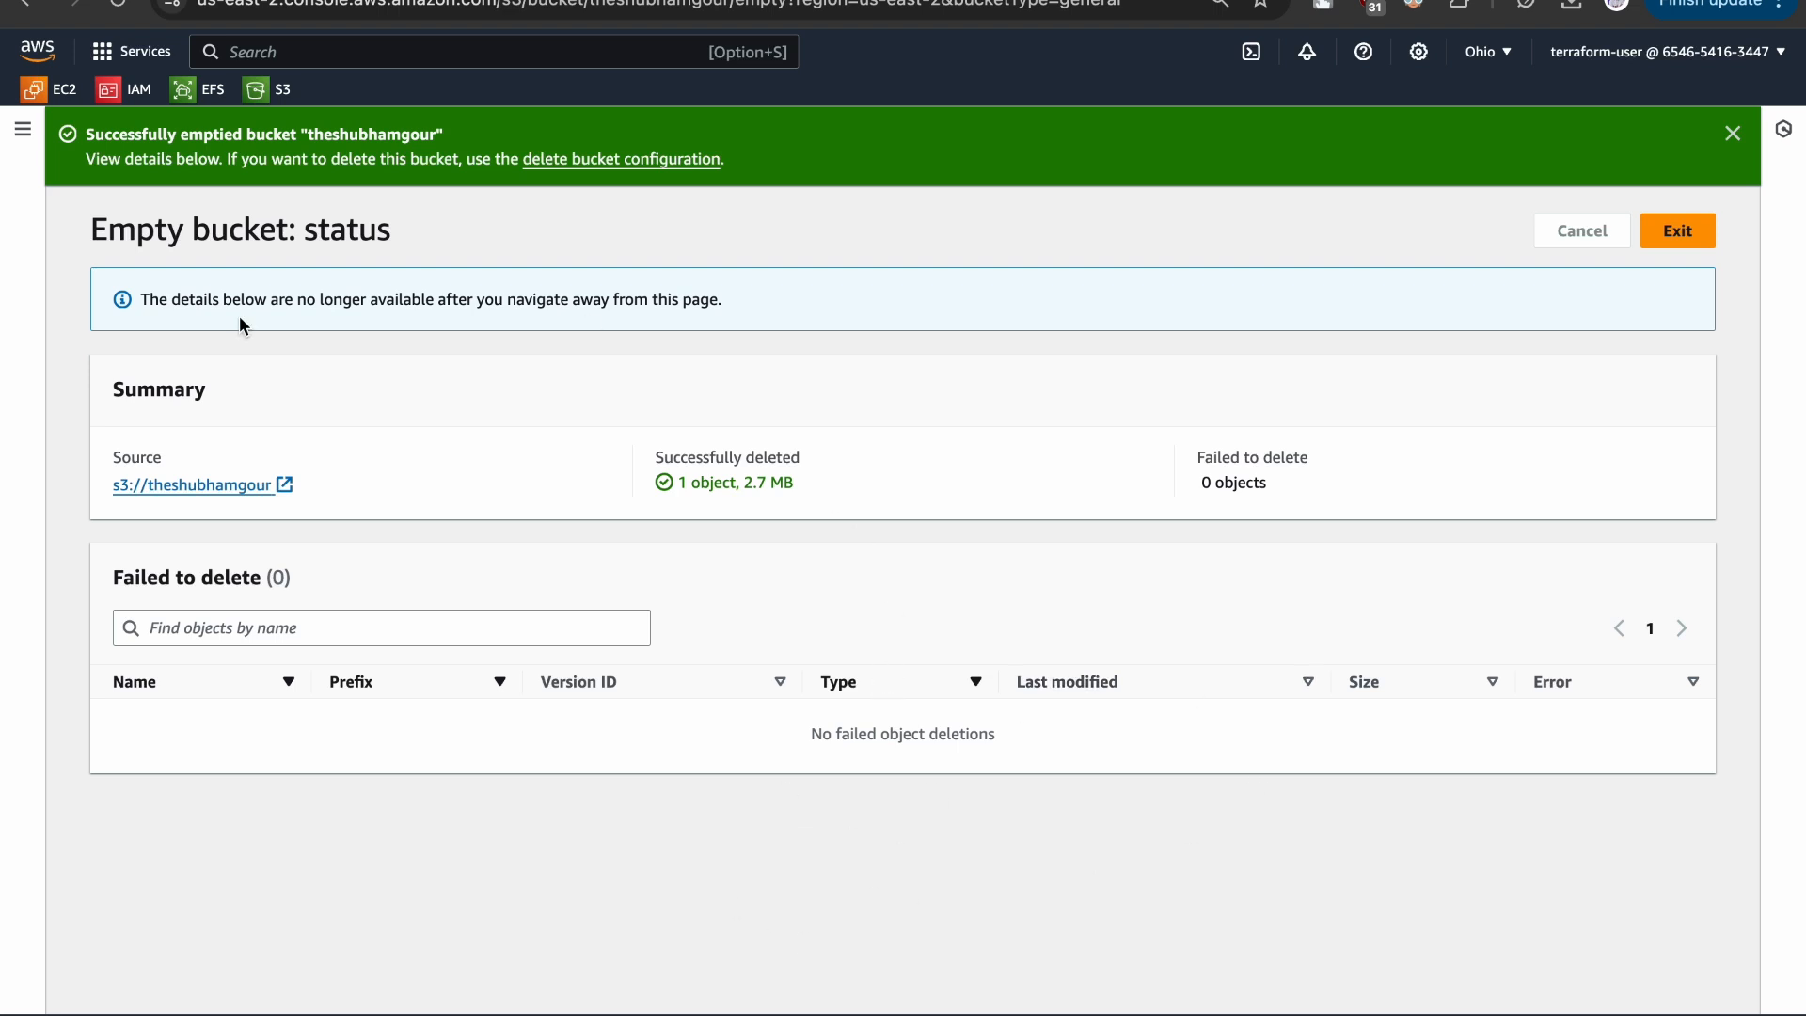
left_click(1703, 235)
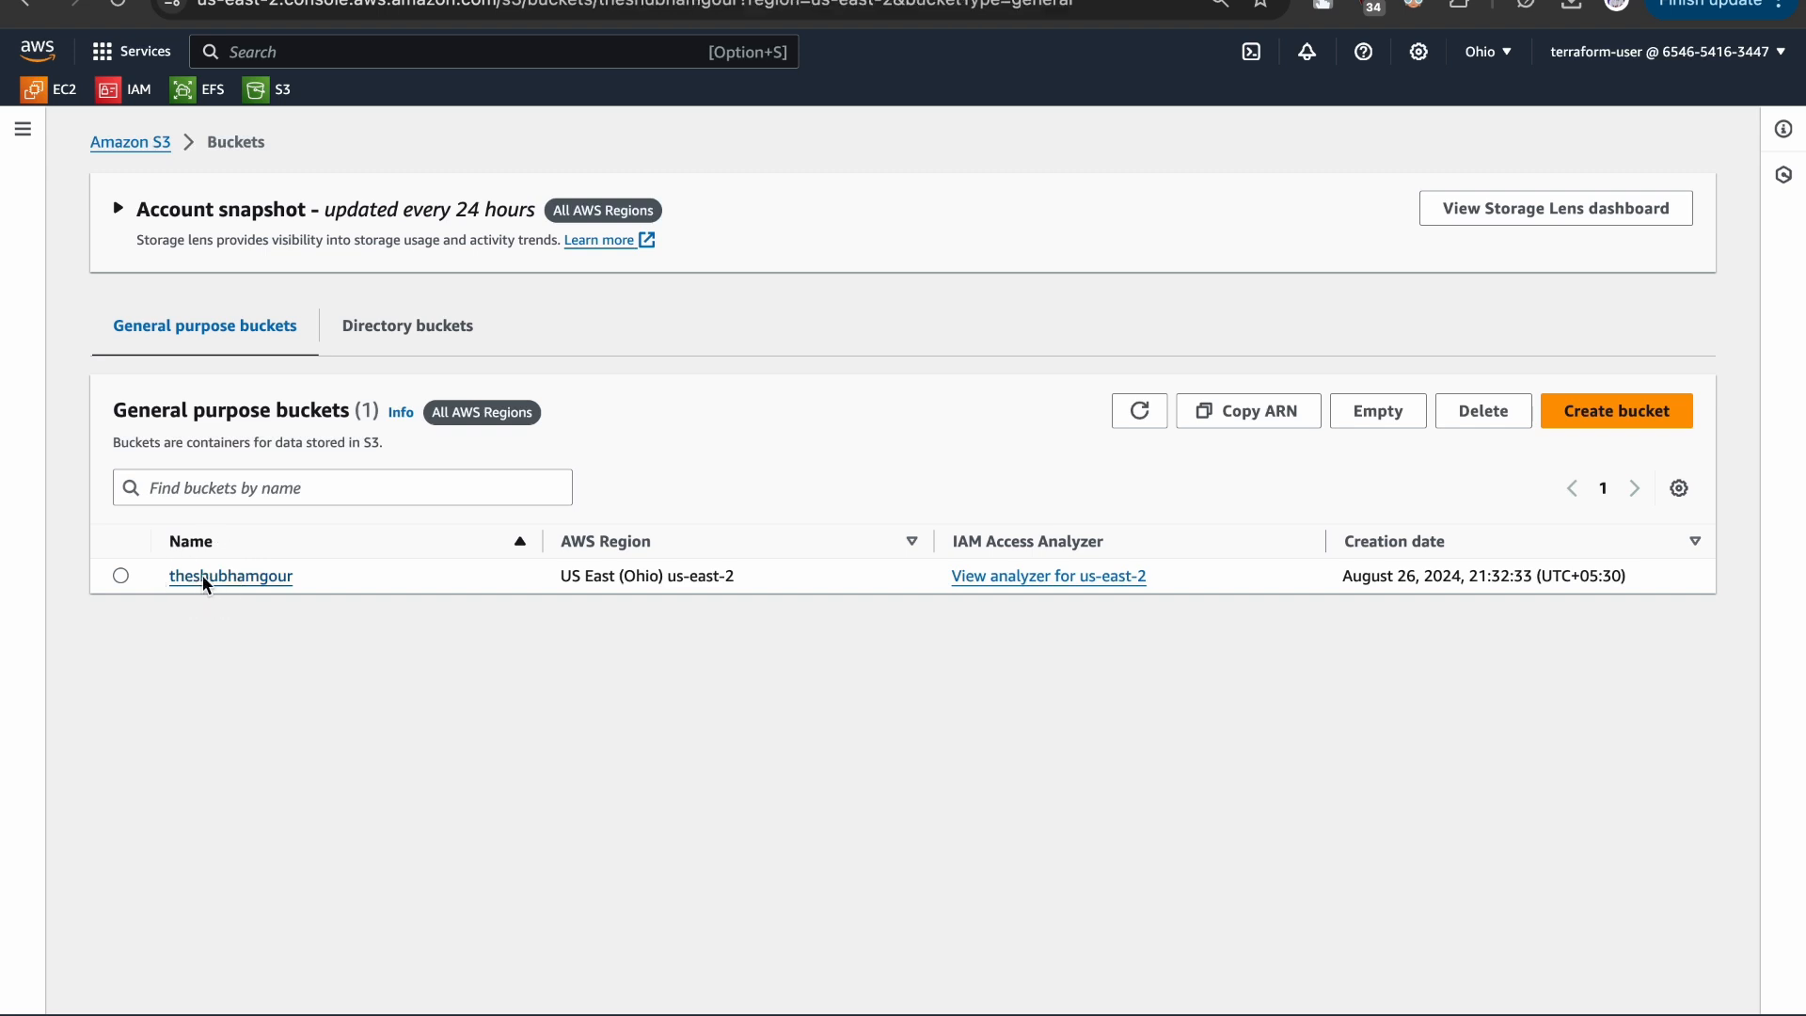
- Open the bucket to check its object list and return to the list of general purpose buckets
left_click(207, 578)
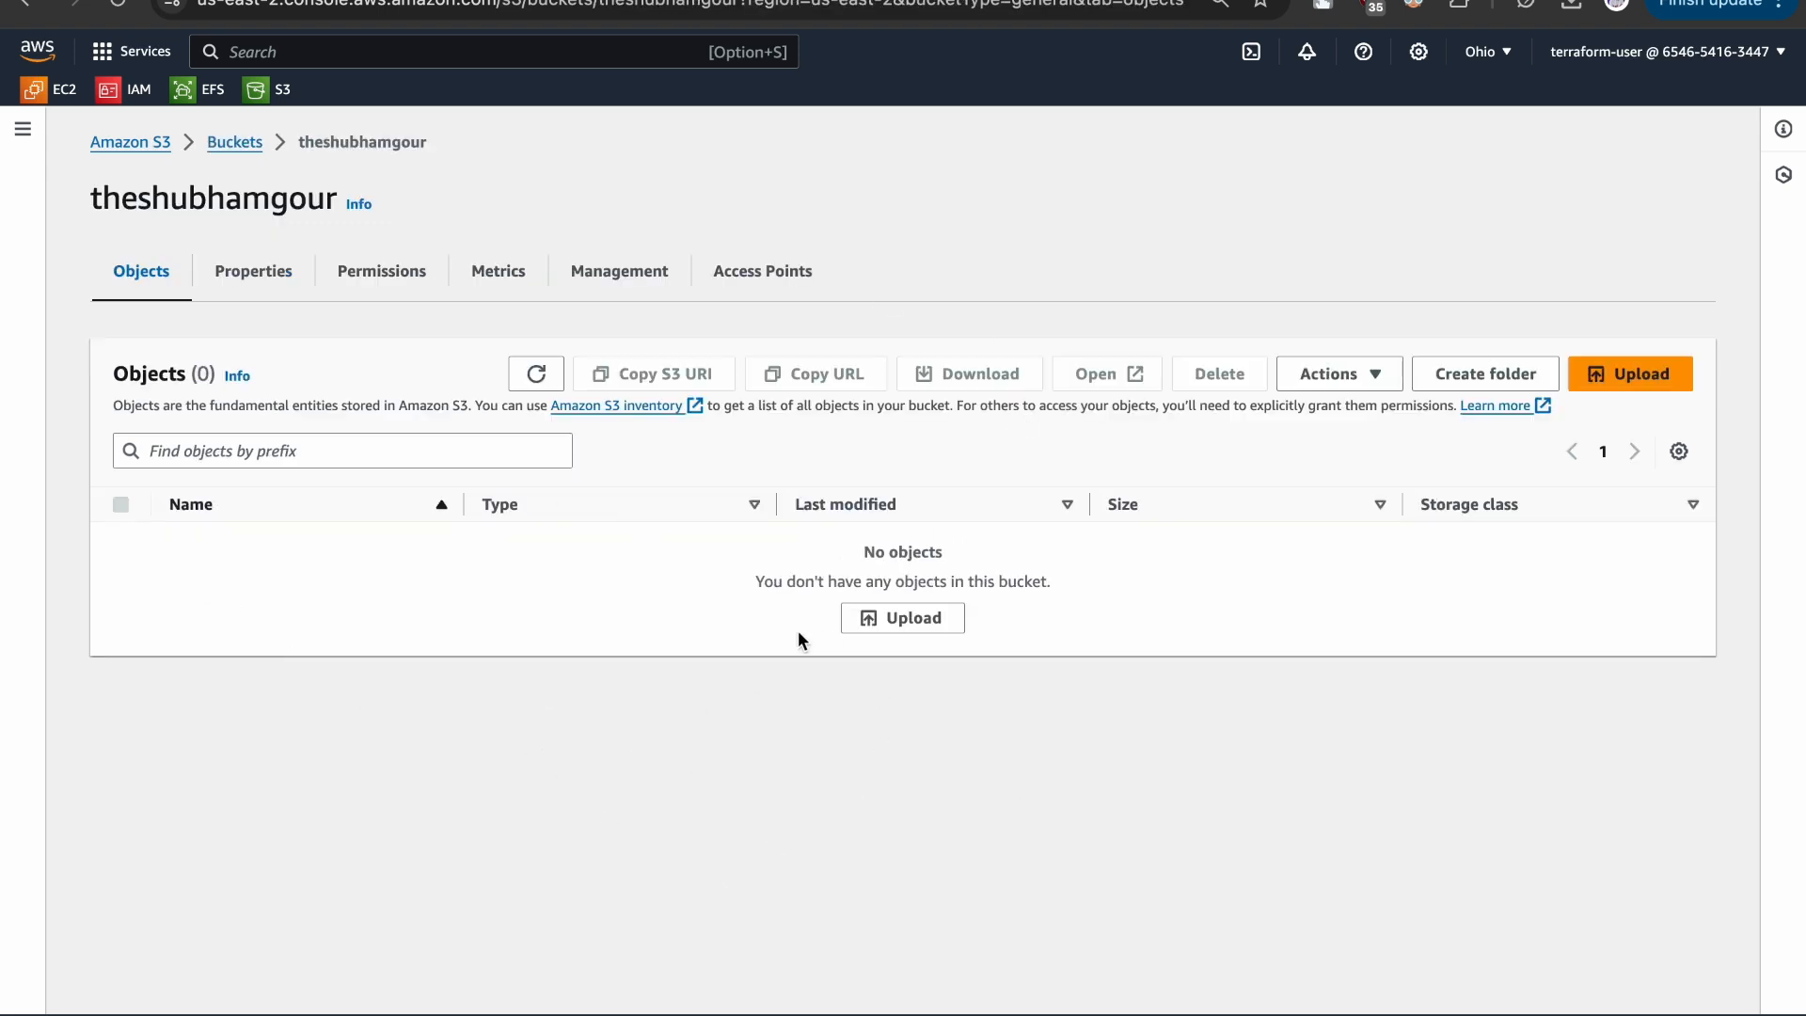
scroll(798, 632, "left", 5)
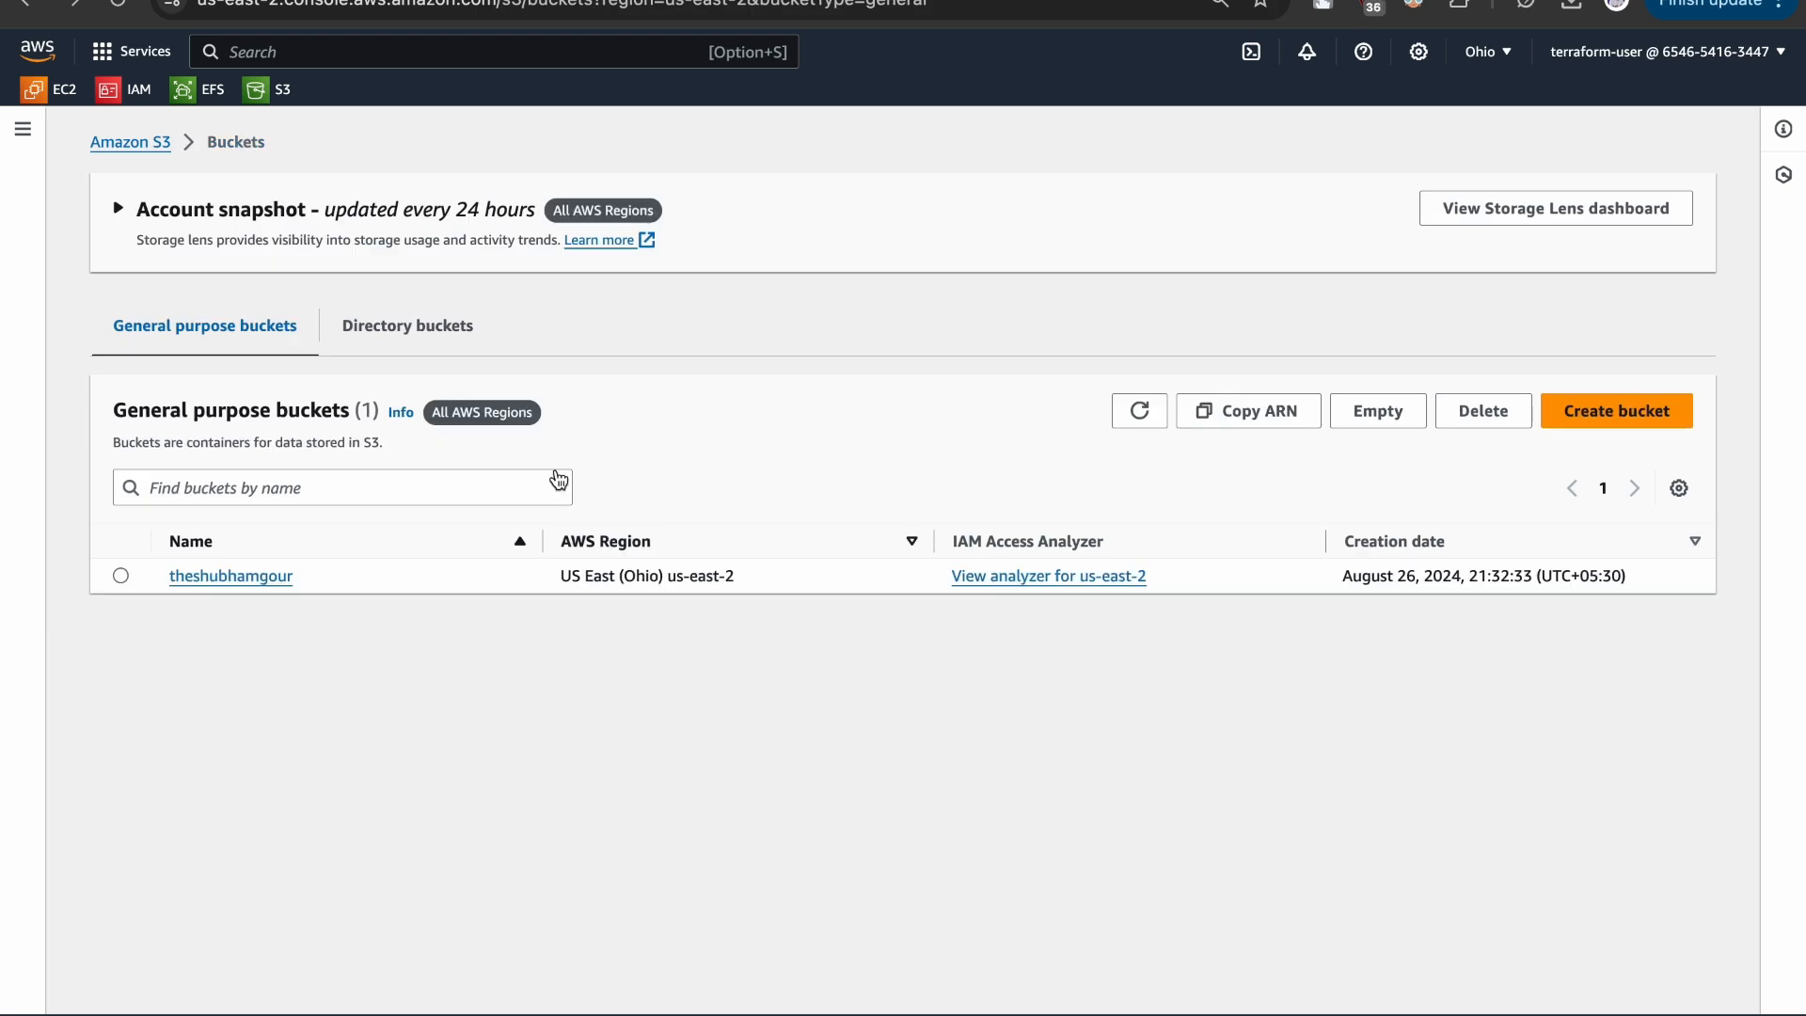
left_click(156, 146)
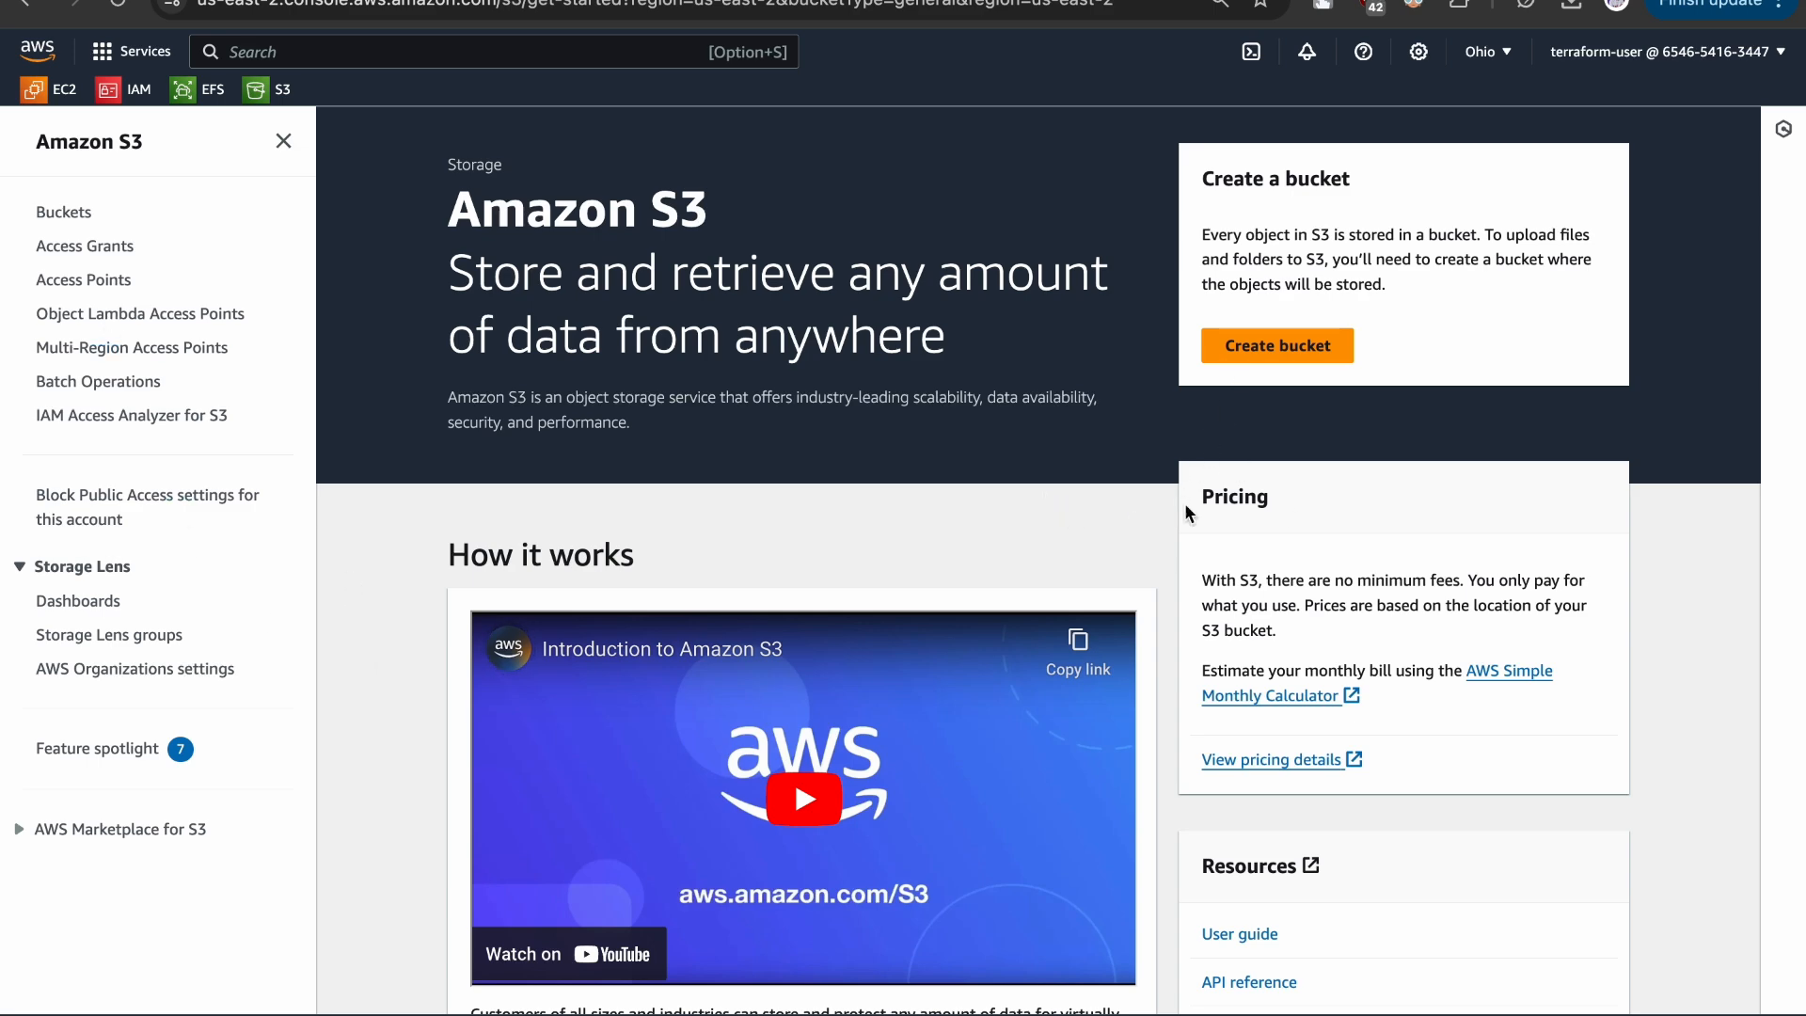
left_click(31, 12)
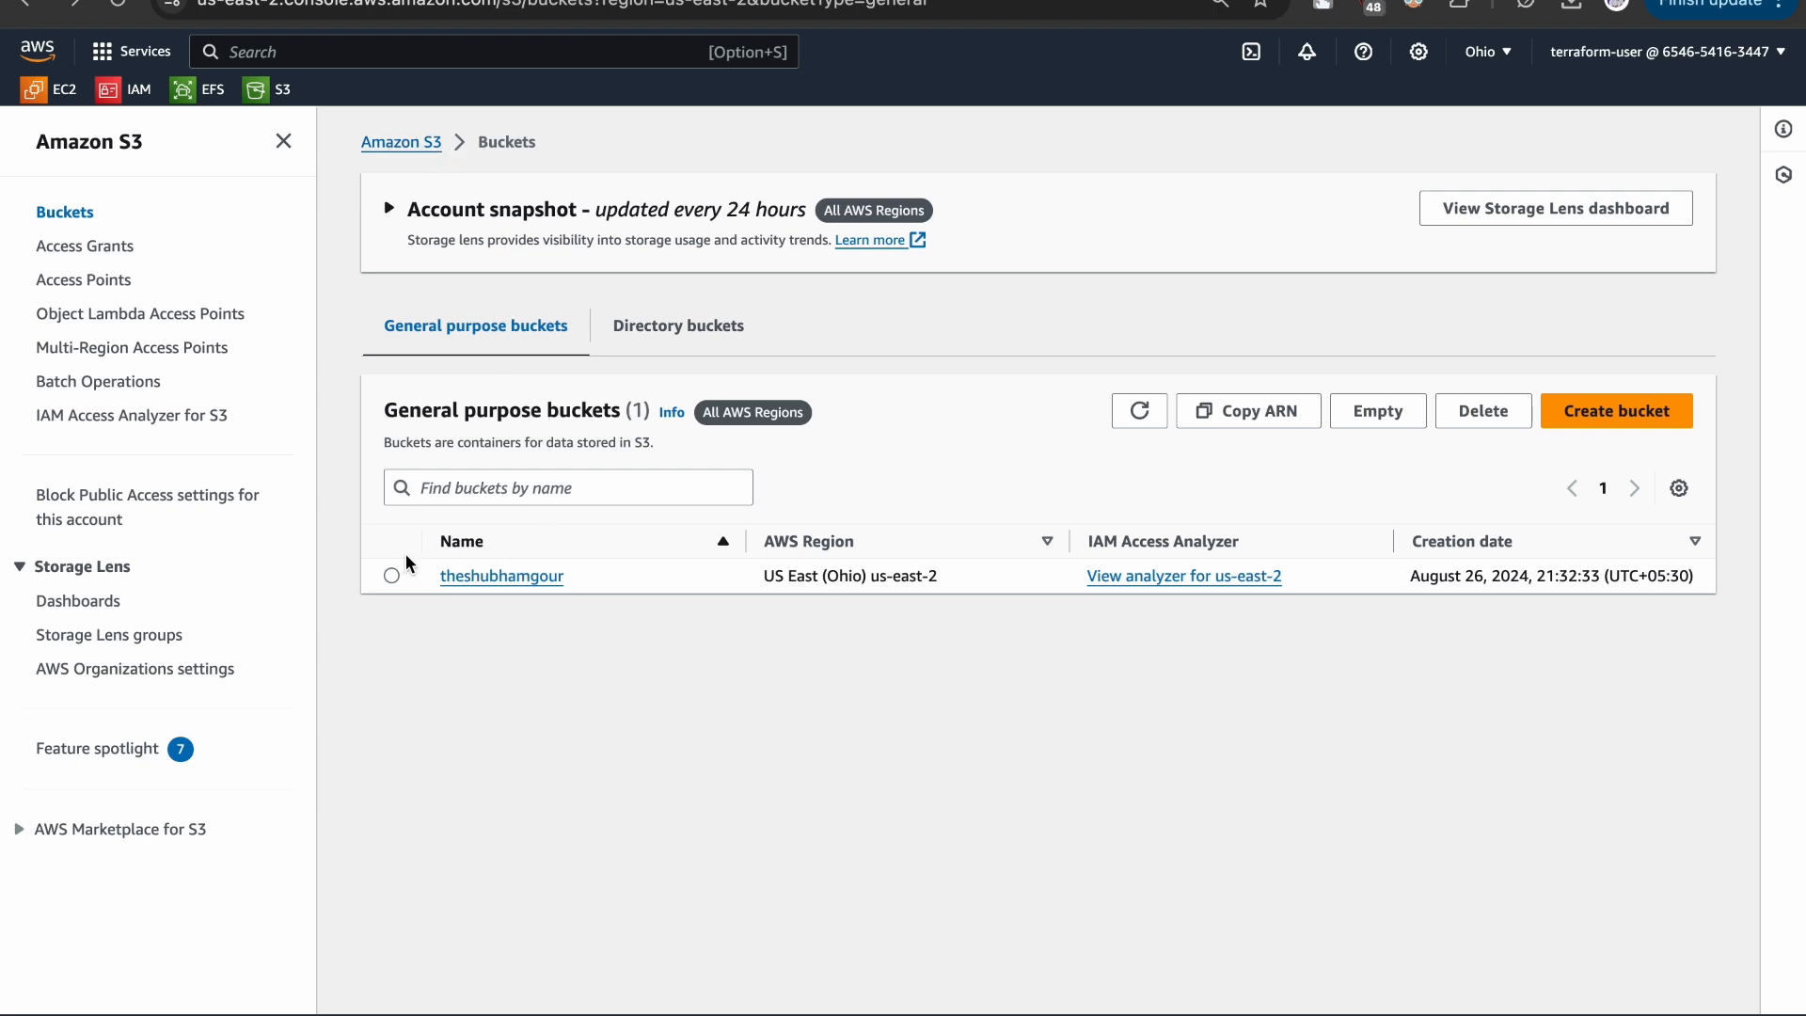
- Delete the emptied bucket, entering its name to confirm the deletion
left_click(392, 574)
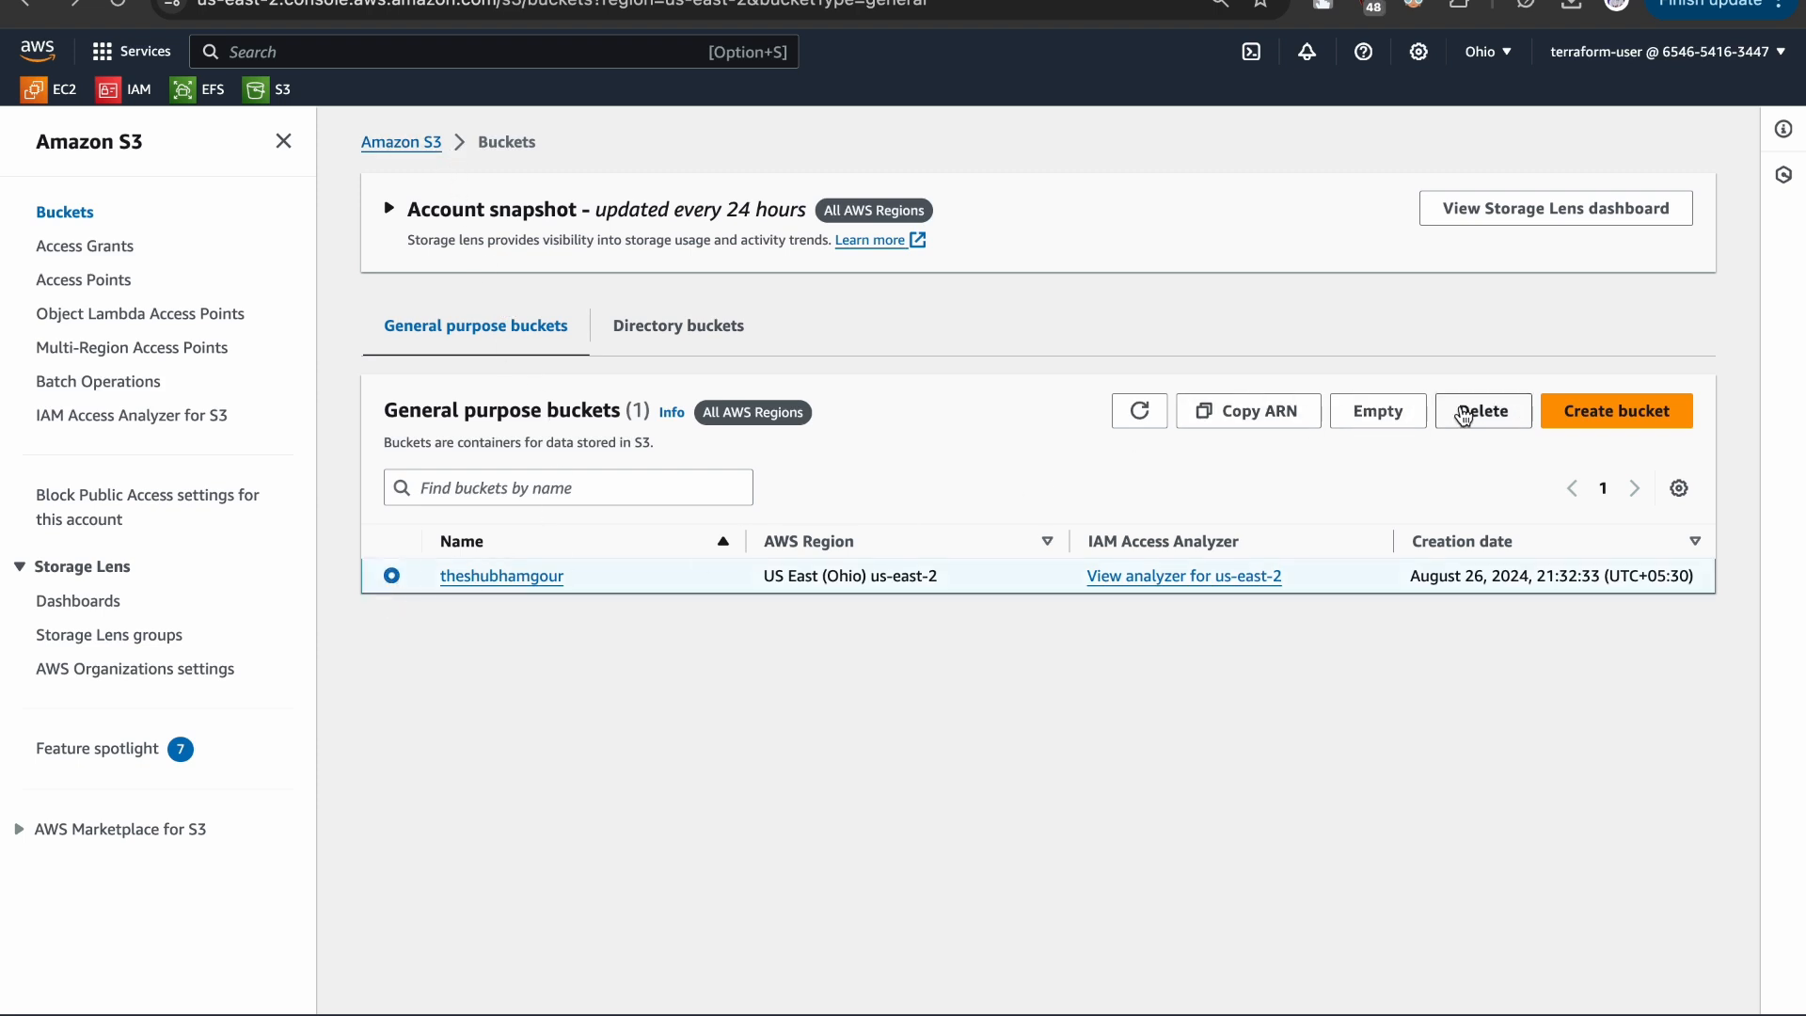
left_click(1449, 415)
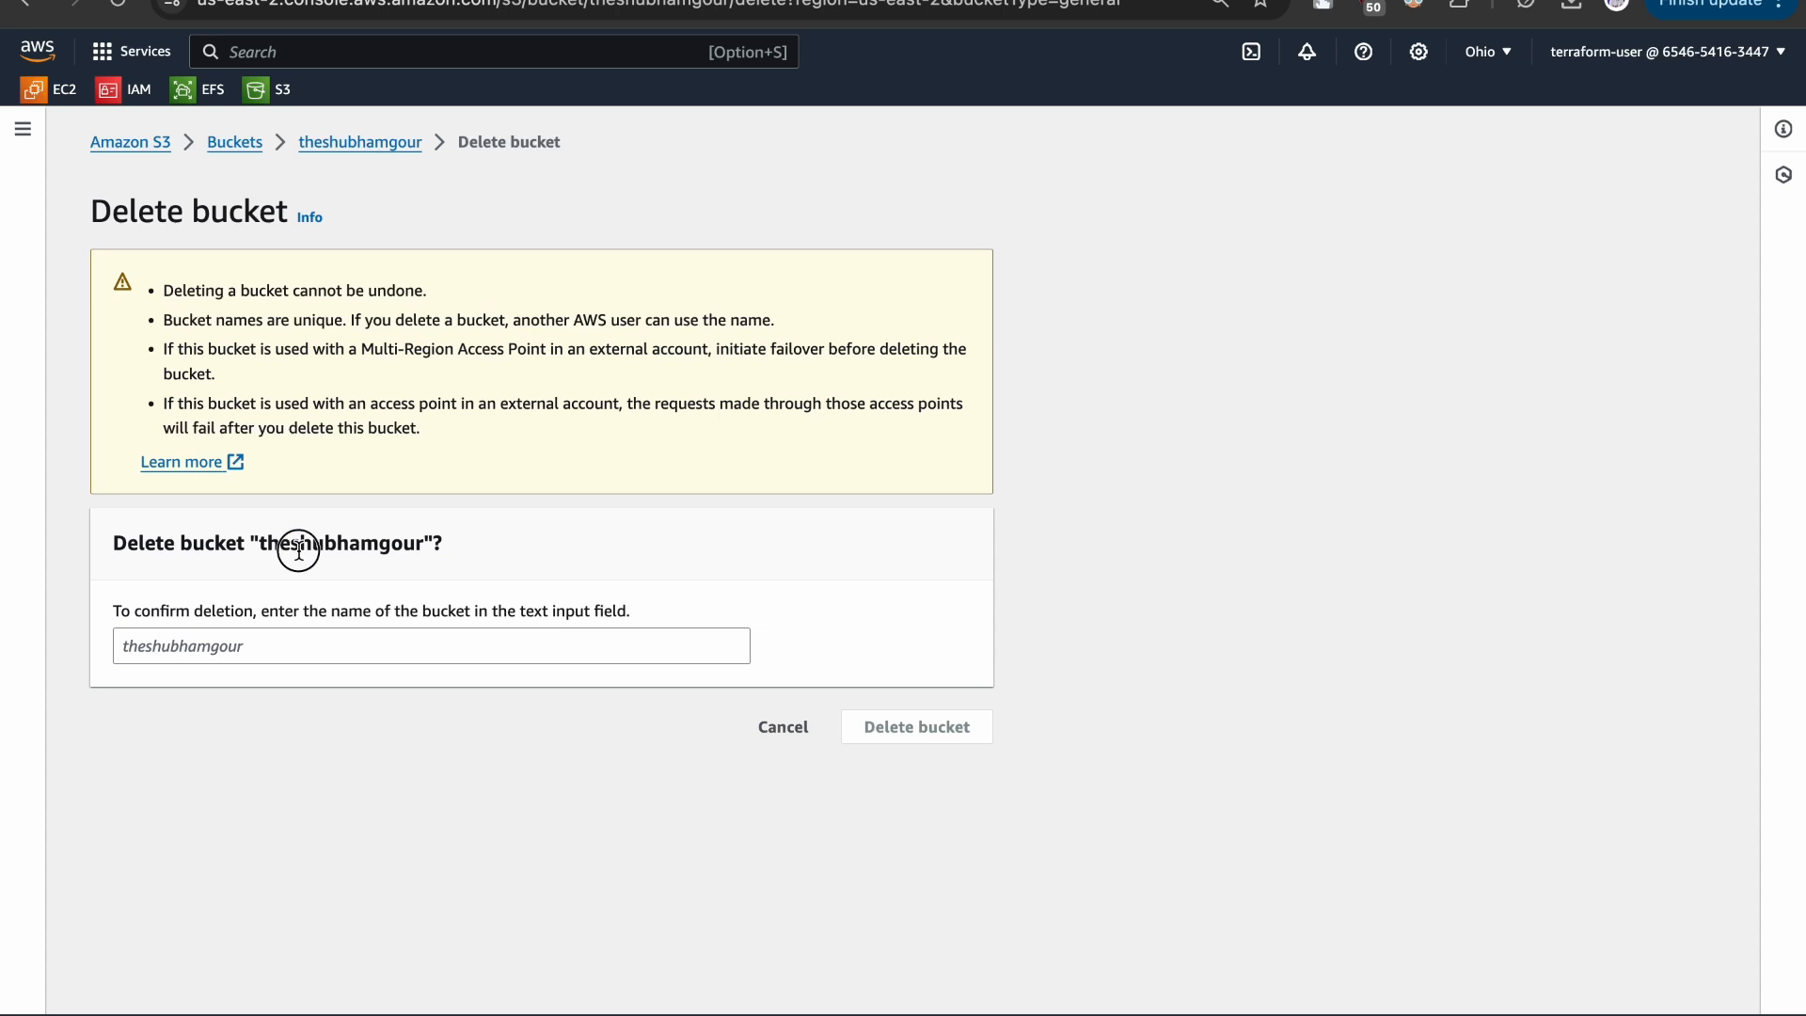
double_click(299, 550)
key("super+c")
left_click(233, 645)
key("super+v")
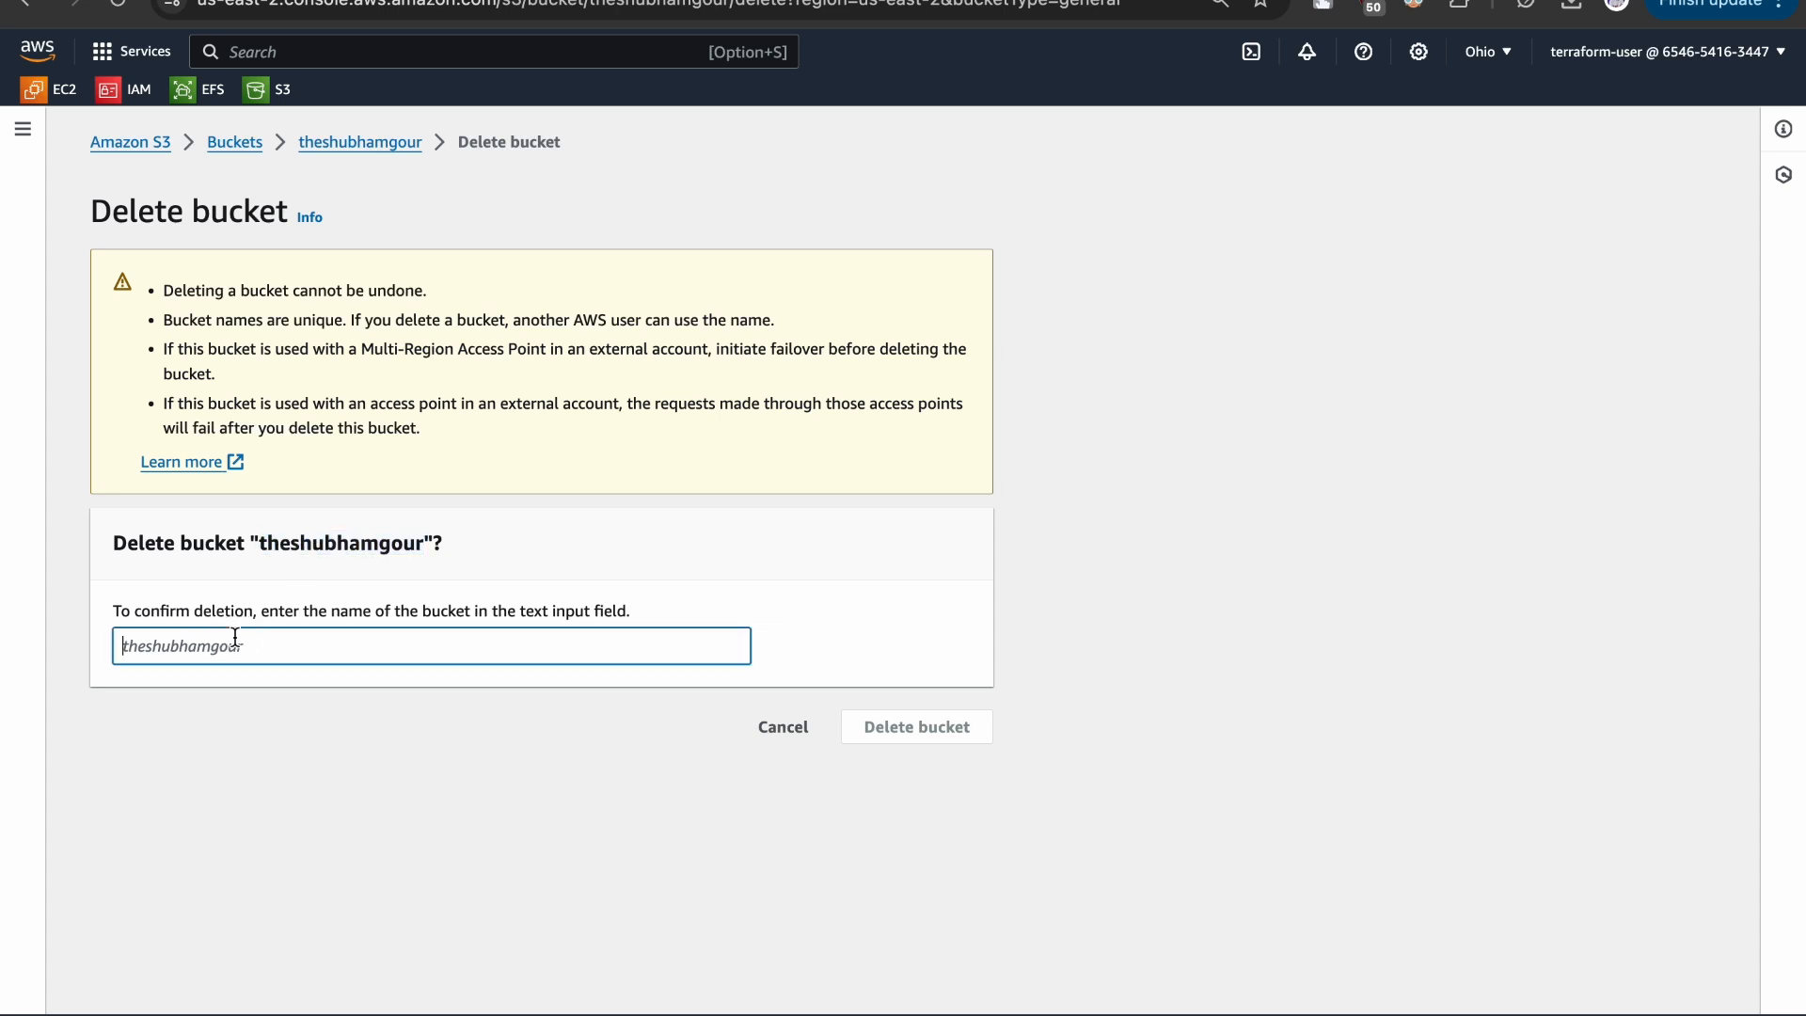
left_click(873, 730)
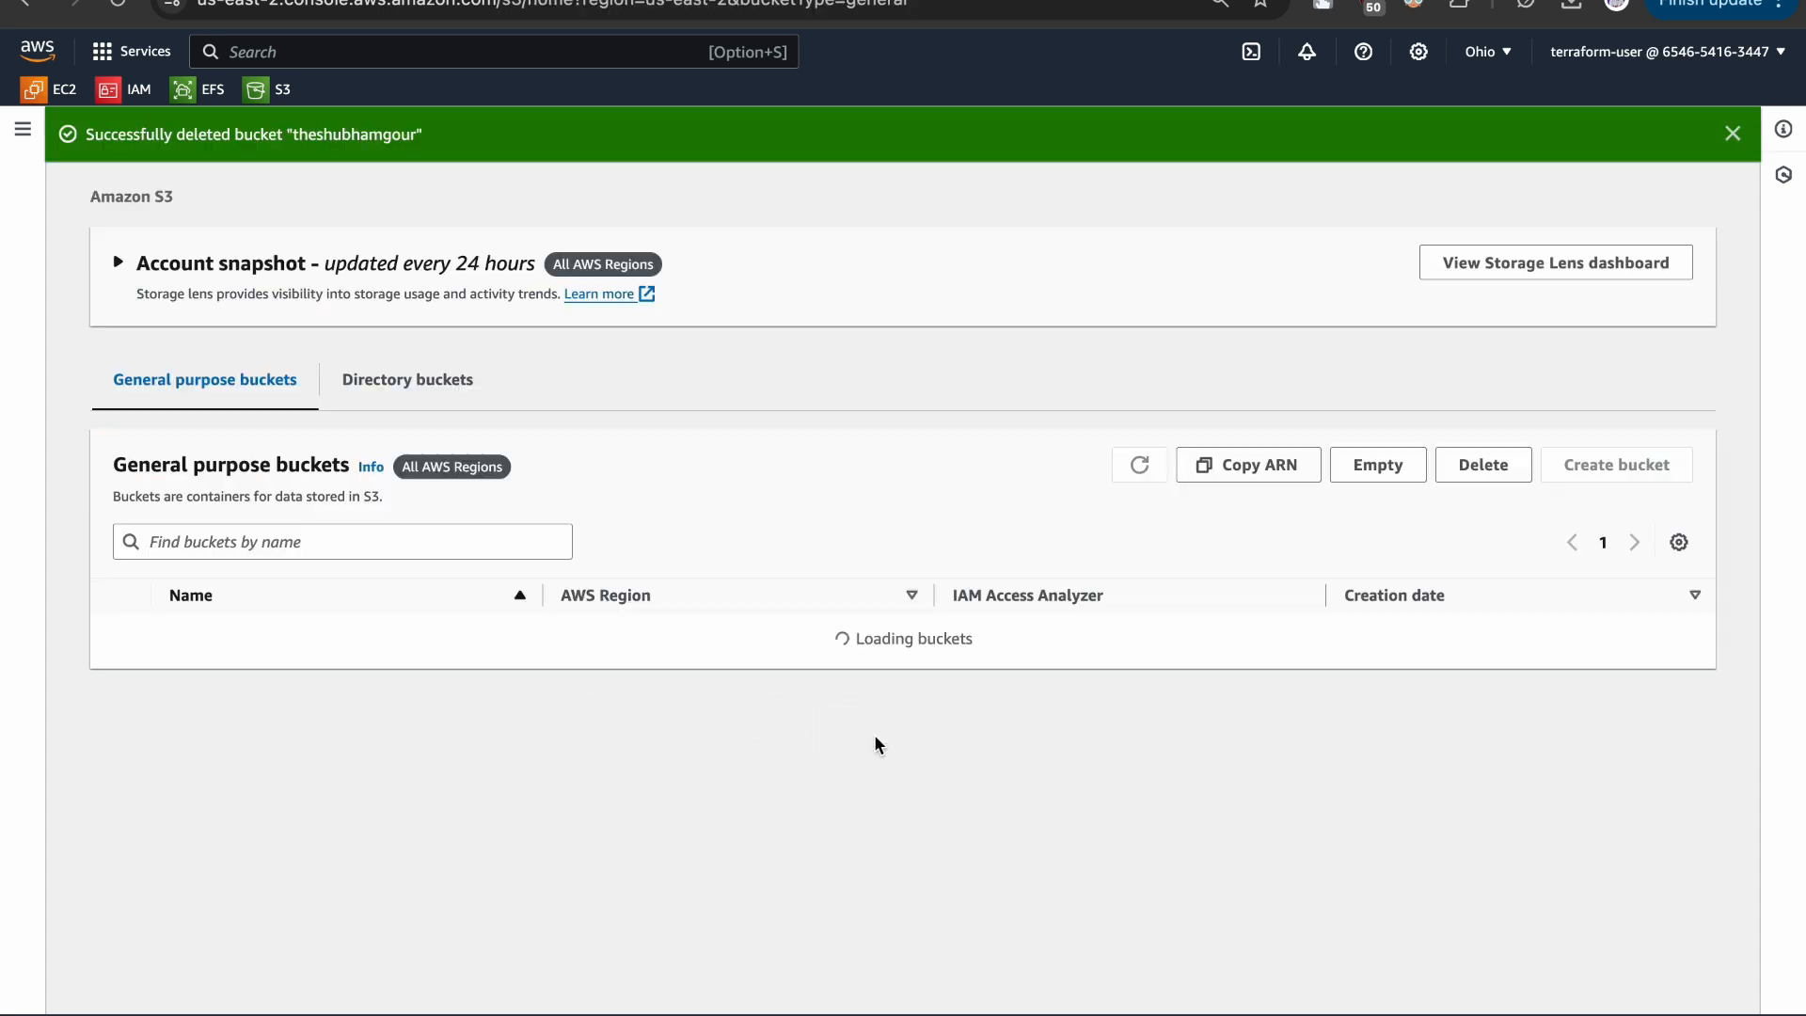